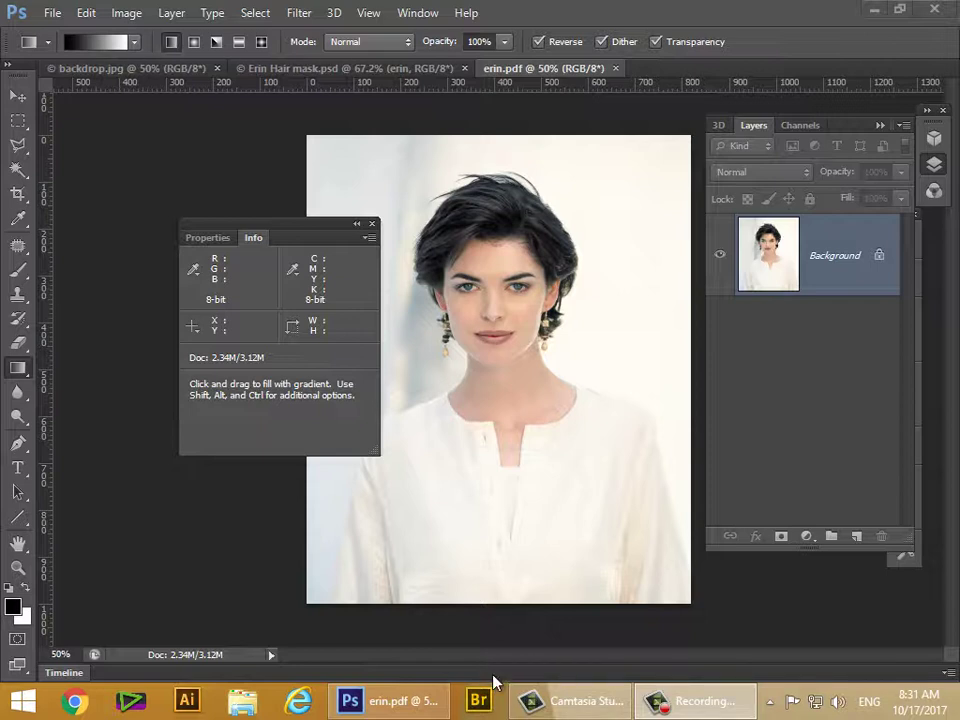
- Check the image size of the erin.pdf portrait without changing it
click(126, 13)
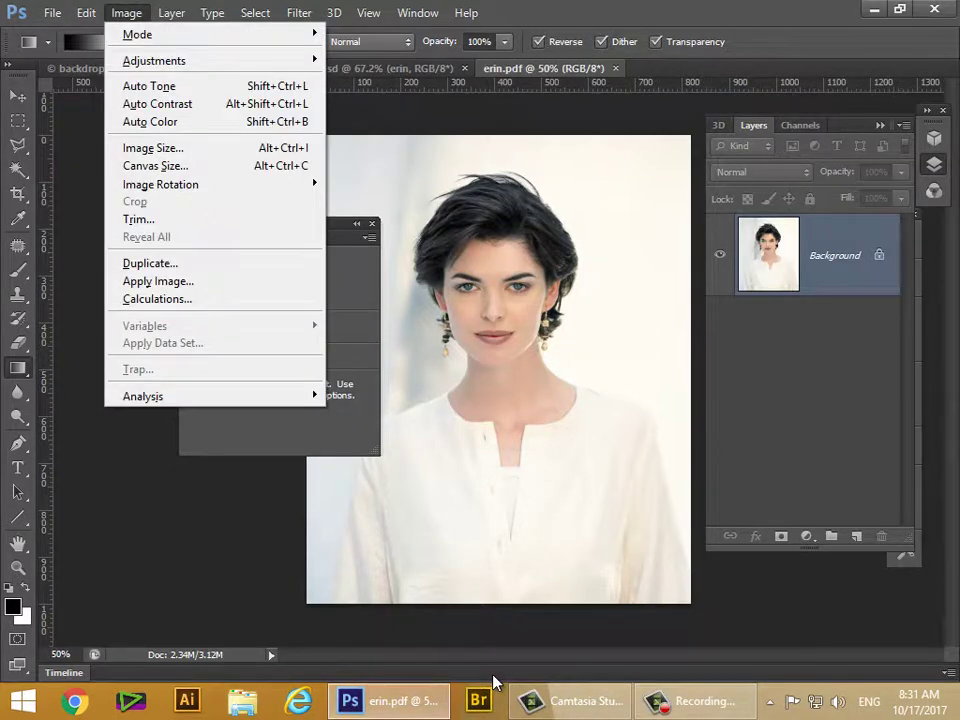
key(Up)
key(Up)
key(Return)
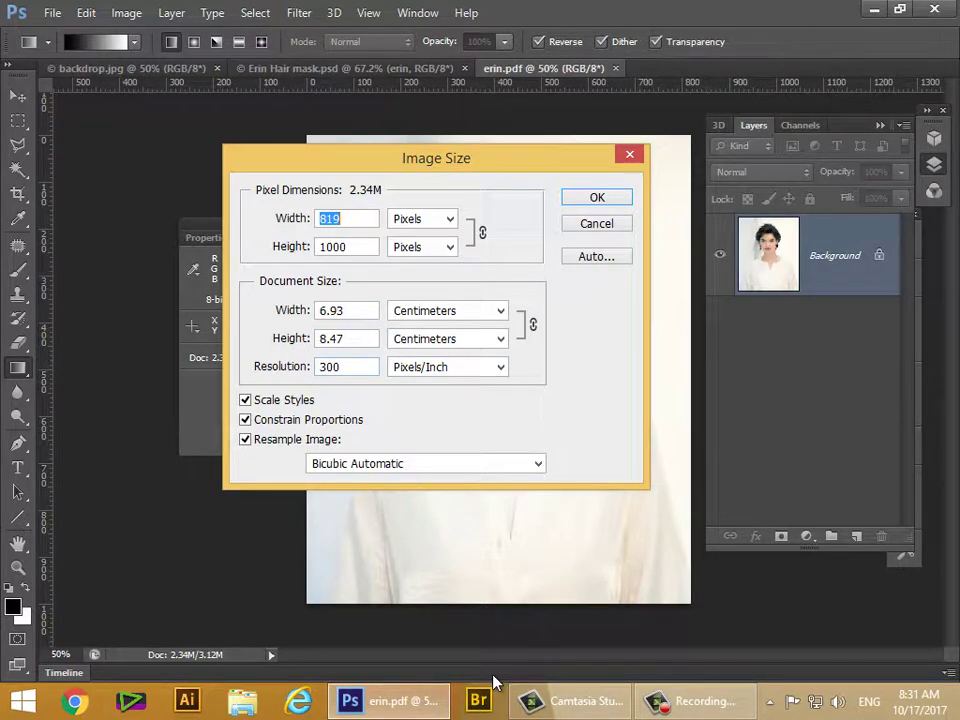
key(Escape)
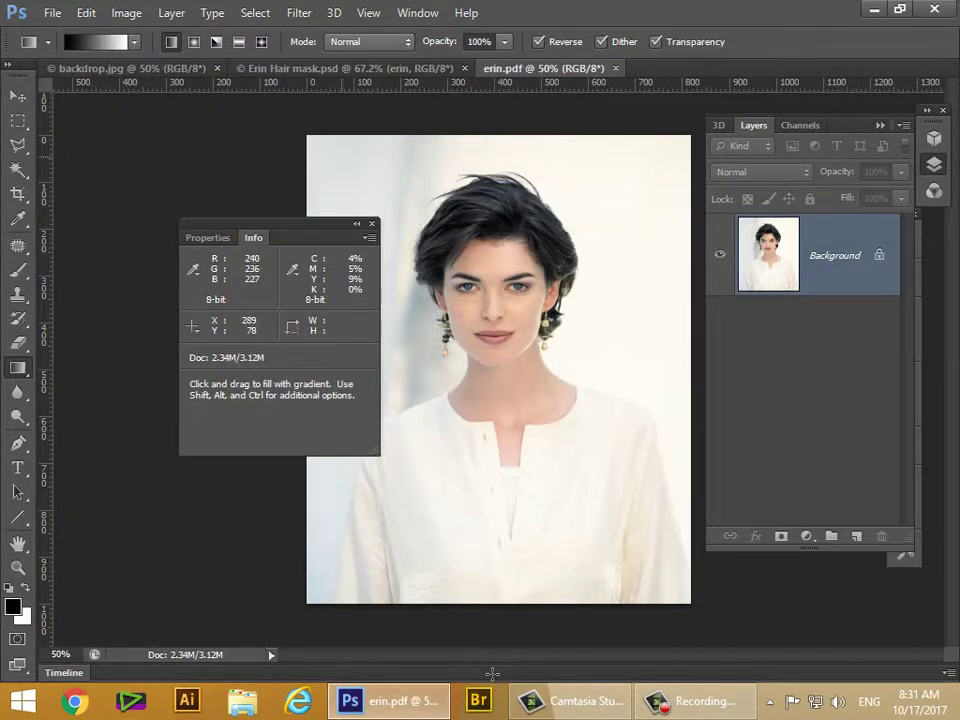
- Check the image size of backdrop.jpg, keeping its dimensions and resolution as they are
key(ctrl+Tab)
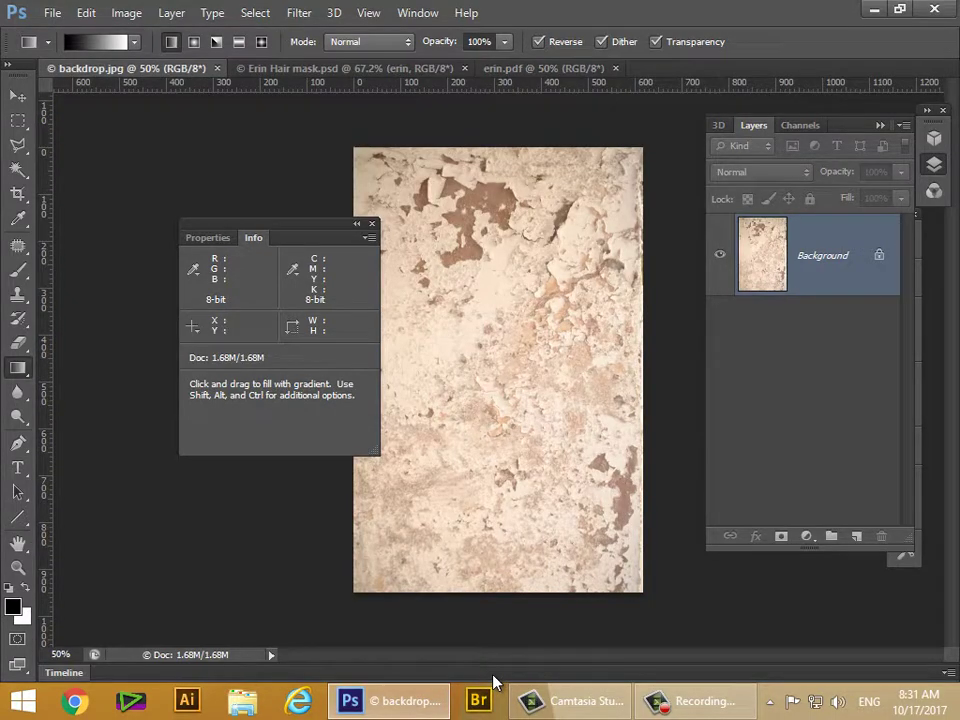
key(alt+i)
key(Down)
key(Down)
key(Down)
key(Down)
key(Down)
key(Return)
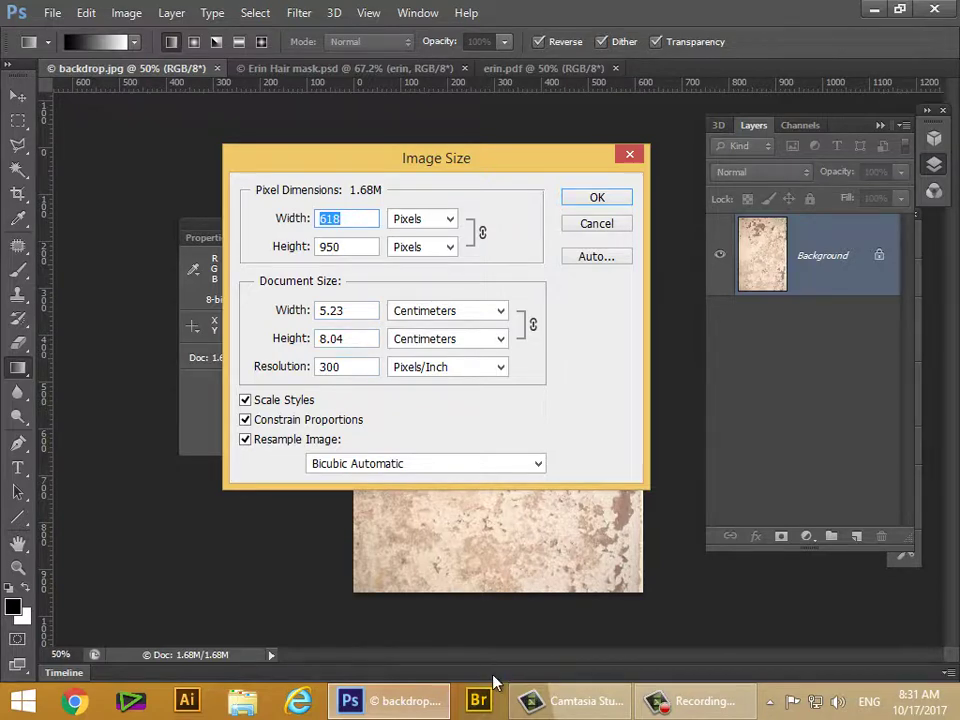
click(598, 198)
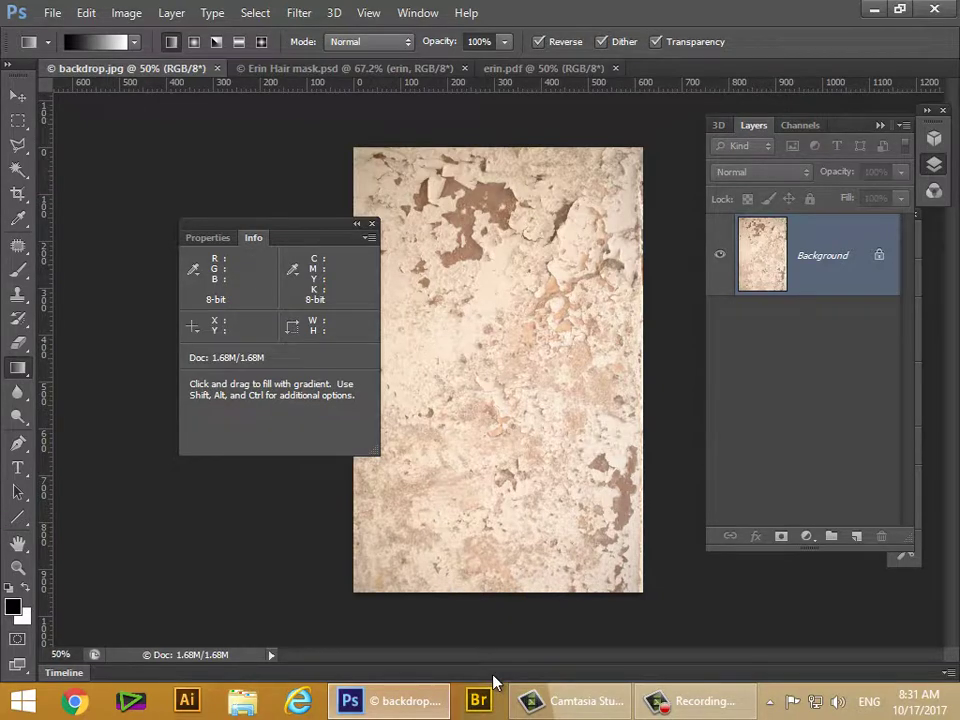
- Duplicate the Background layer of backdrop.jpg into the erin.pdf document as Background copy
key(ctrl+shift+Tab)
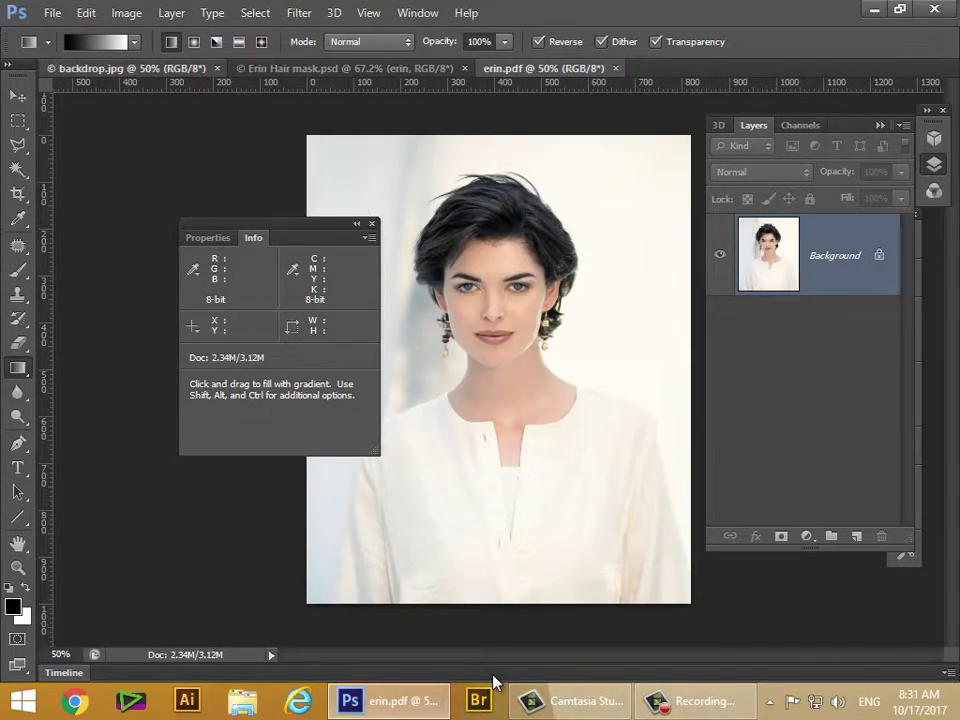
key(ctrl+Tab)
right_click(752, 261)
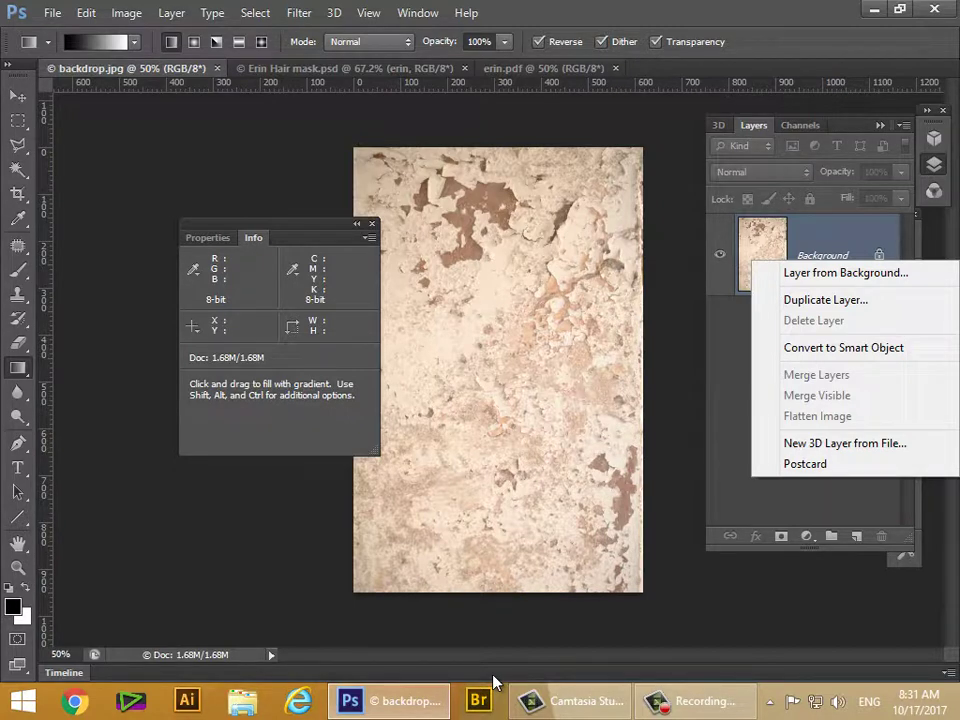
key(Down)
key(Down)
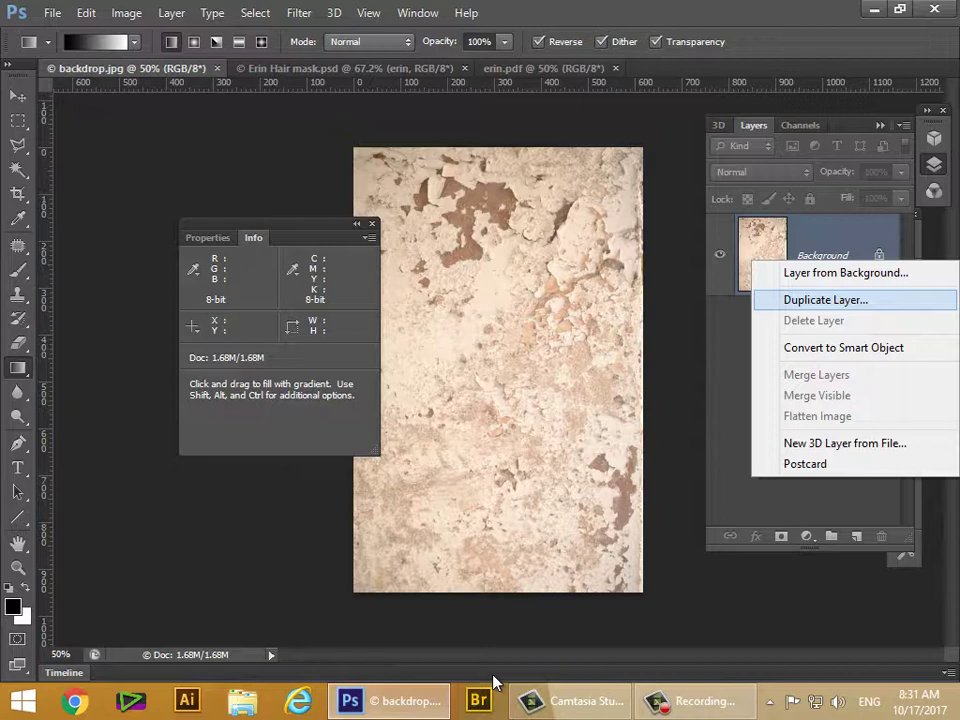
key(Return)
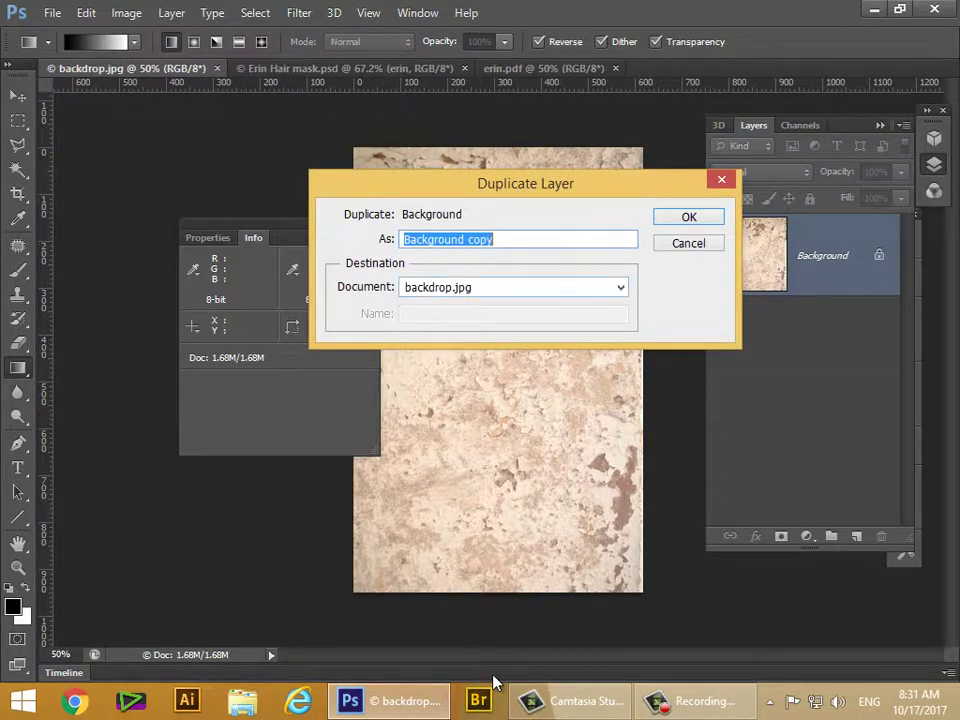
key(Tab)
key(alt+Down)
key(Down)
key(Down)
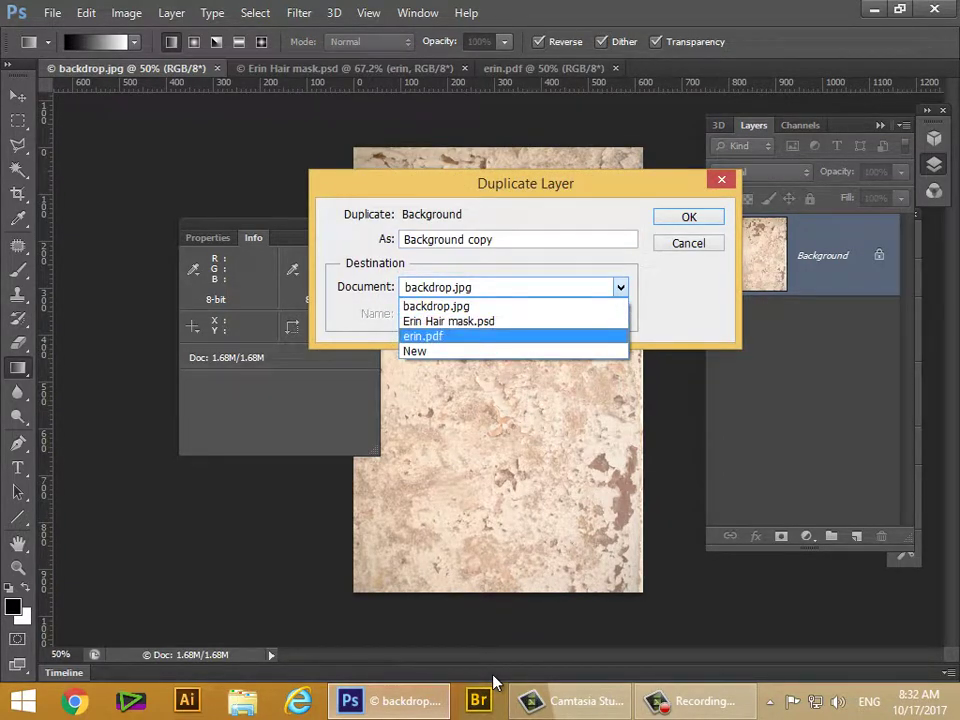
key(Return)
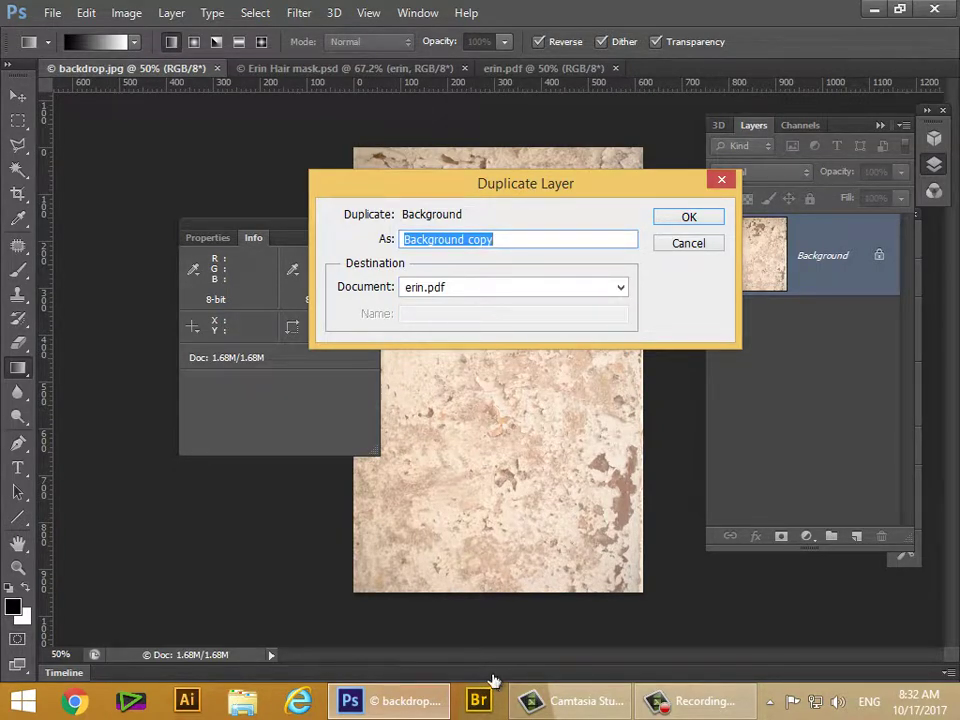
key(Return)
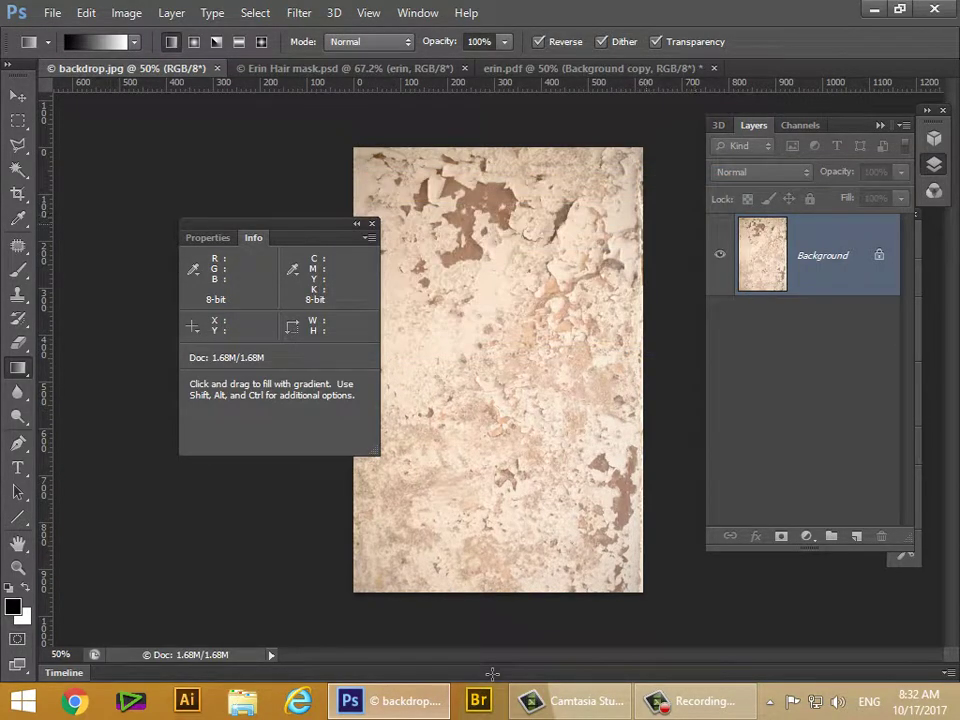
- In erin.pdf, duplicate the portrait's Background layer, hide the original, and name the duplicate Erin
key(ctrl+shift+Tab)
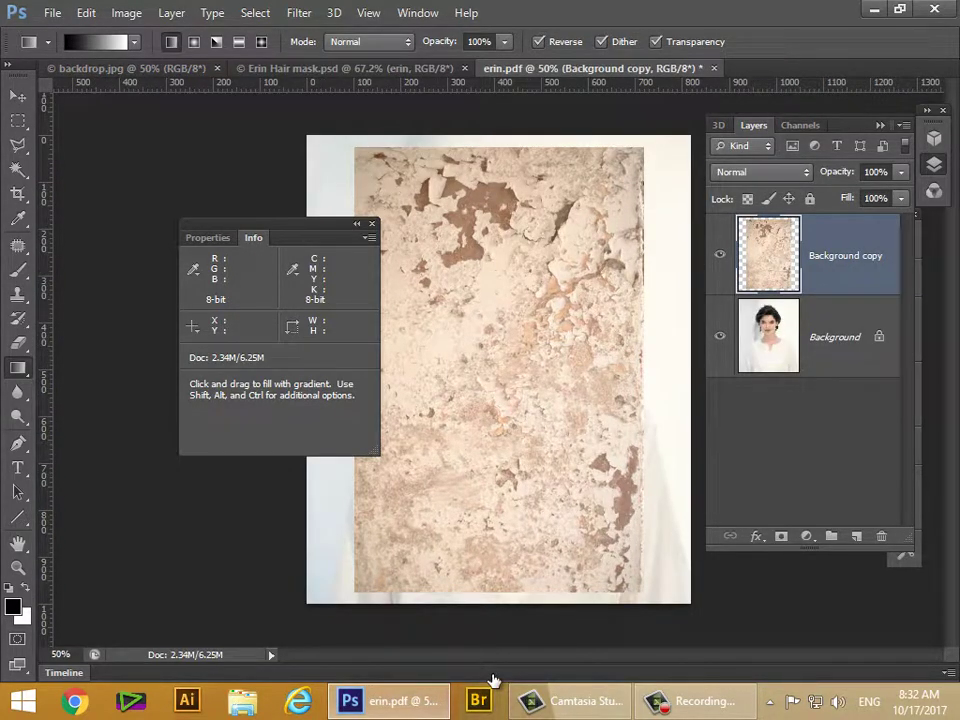
drag(850, 366, 857, 536)
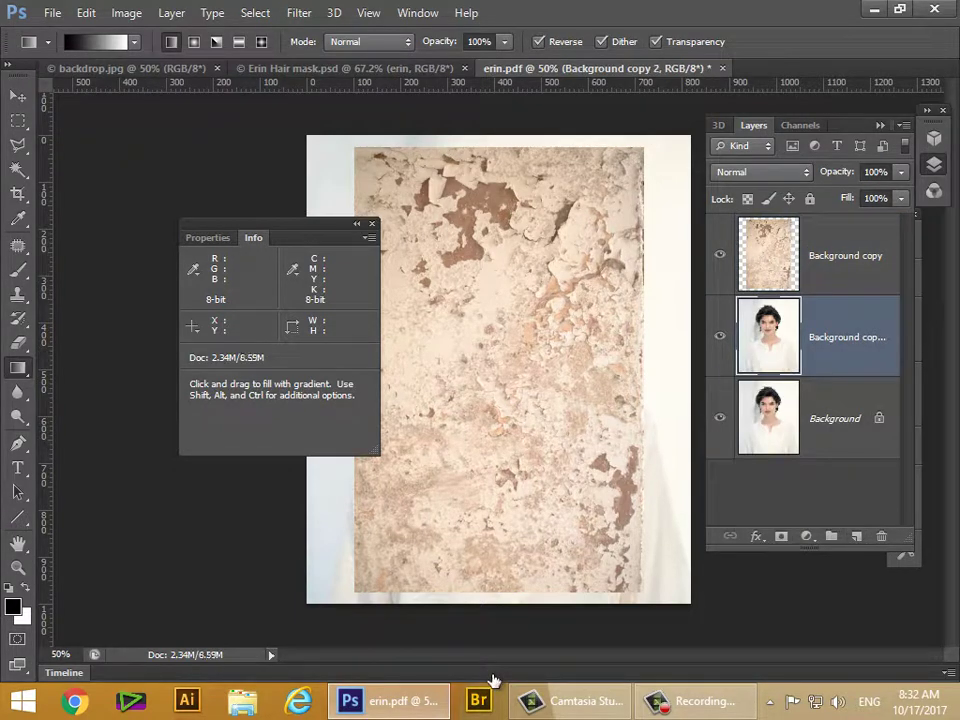
double_click(848, 337)
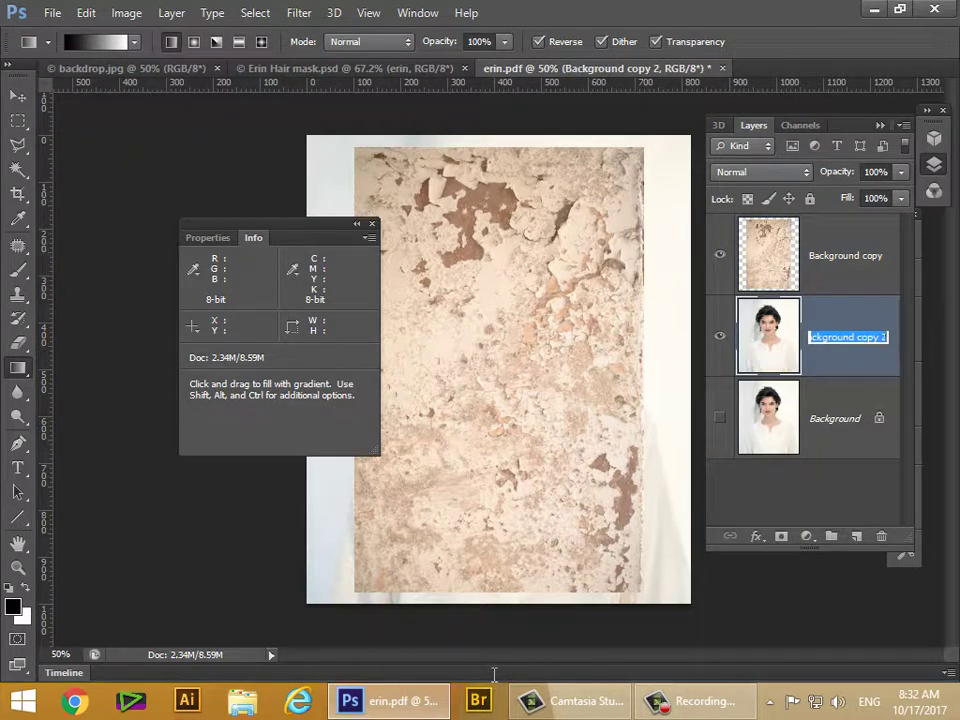
text(Er)
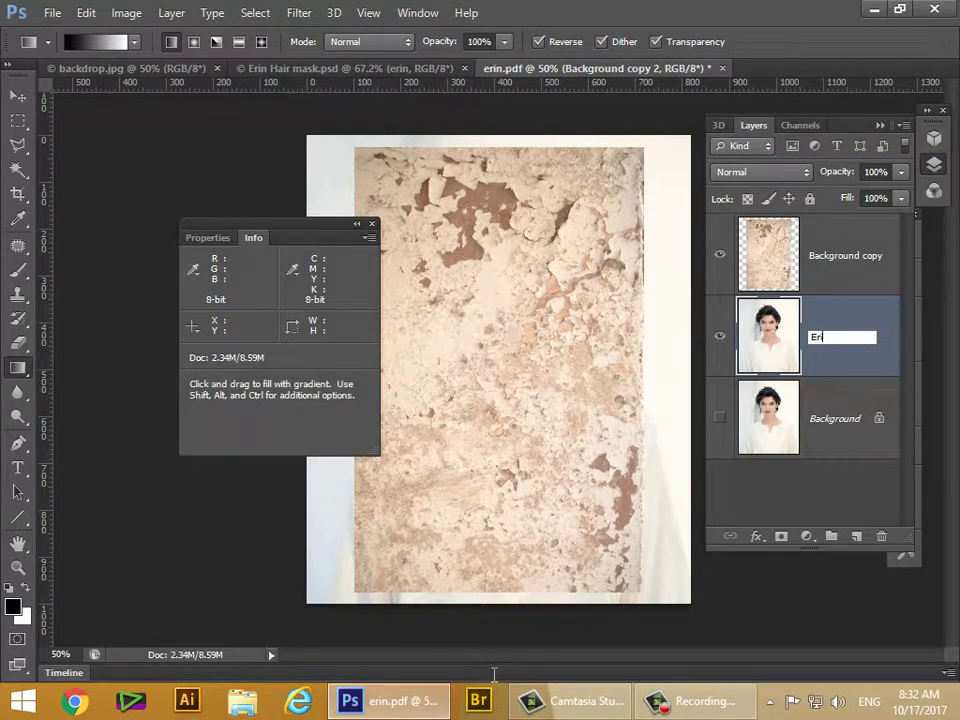
text(in)
key(Return)
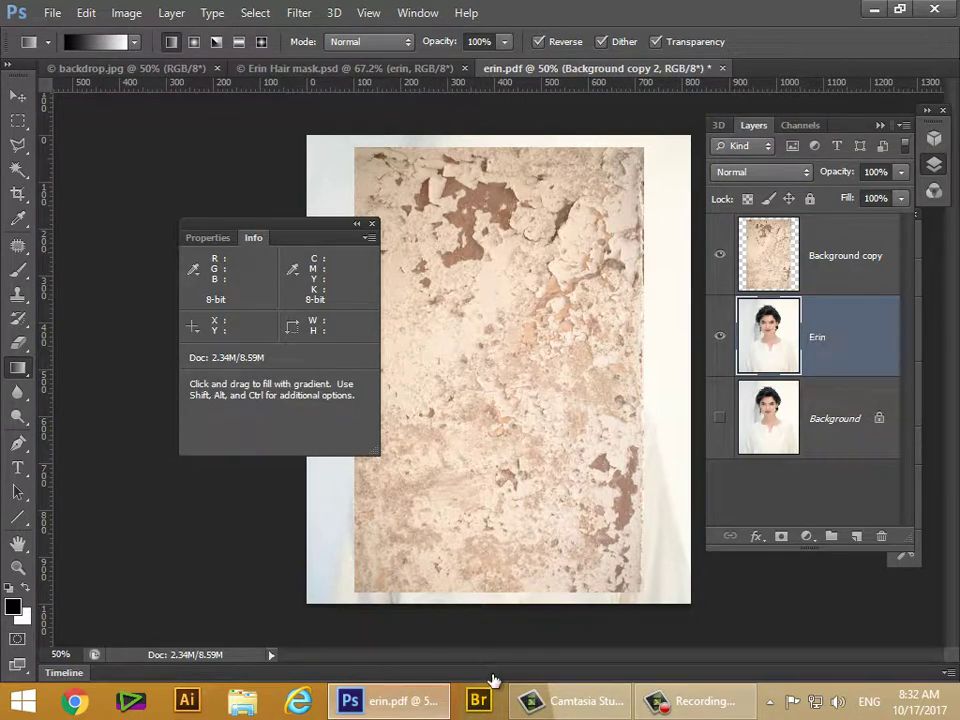
- Load the backdrop layer's outline as a selection and move the Info panel clear of the image
key(alt+bracketright)
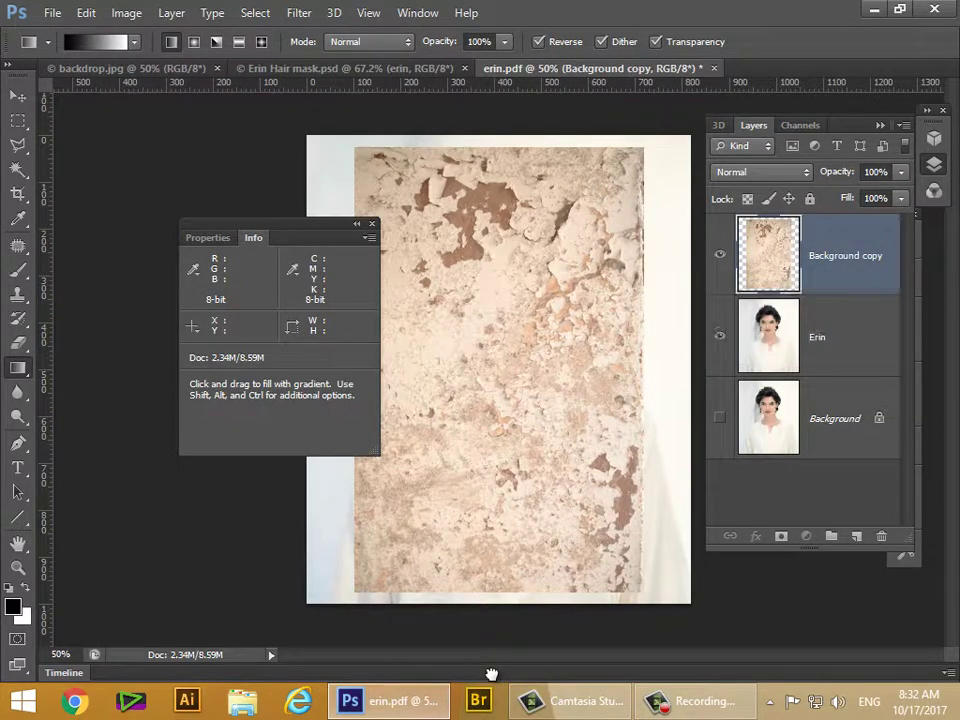
key(alt+bracketleft)
key(alt+bracketright)
mouse_move(270, 224)
mouse_down()
mouse_move(152, 225)
mouse_move(156, 345)
mouse_up()
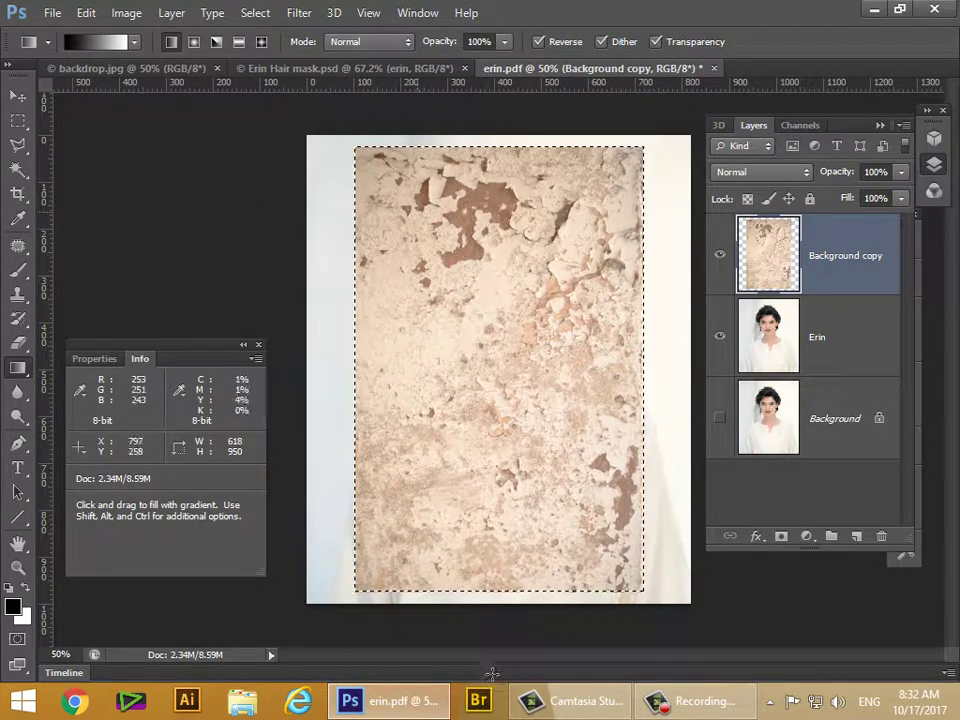
- Enlarge the backdrop layer with Free Transform to about 133% in width and height, positioning it over the canvas
click(86, 12)
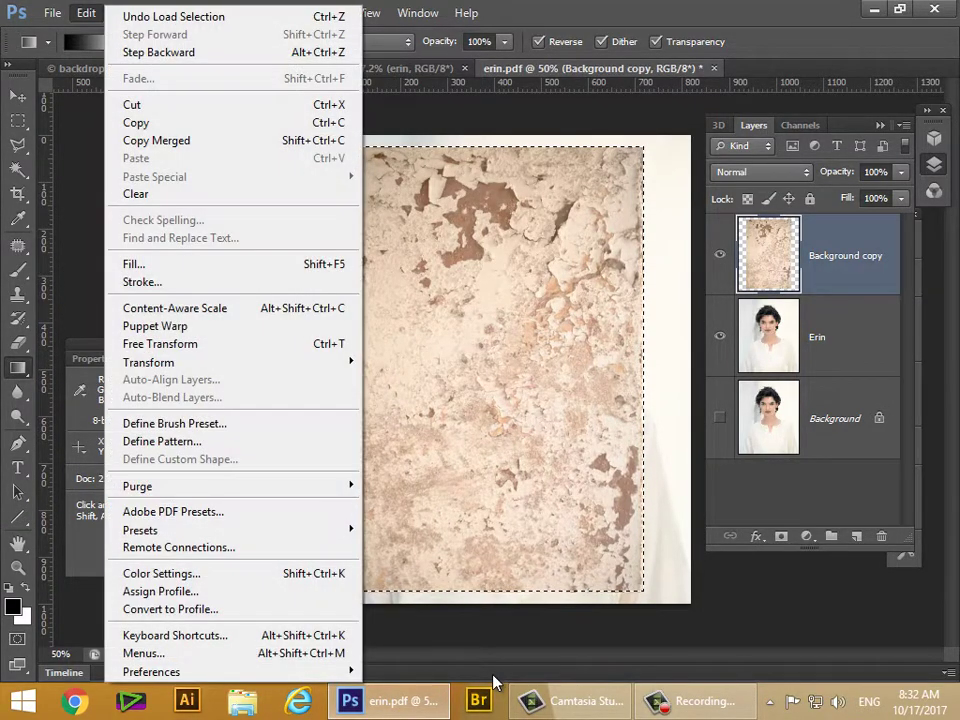
click(160, 343)
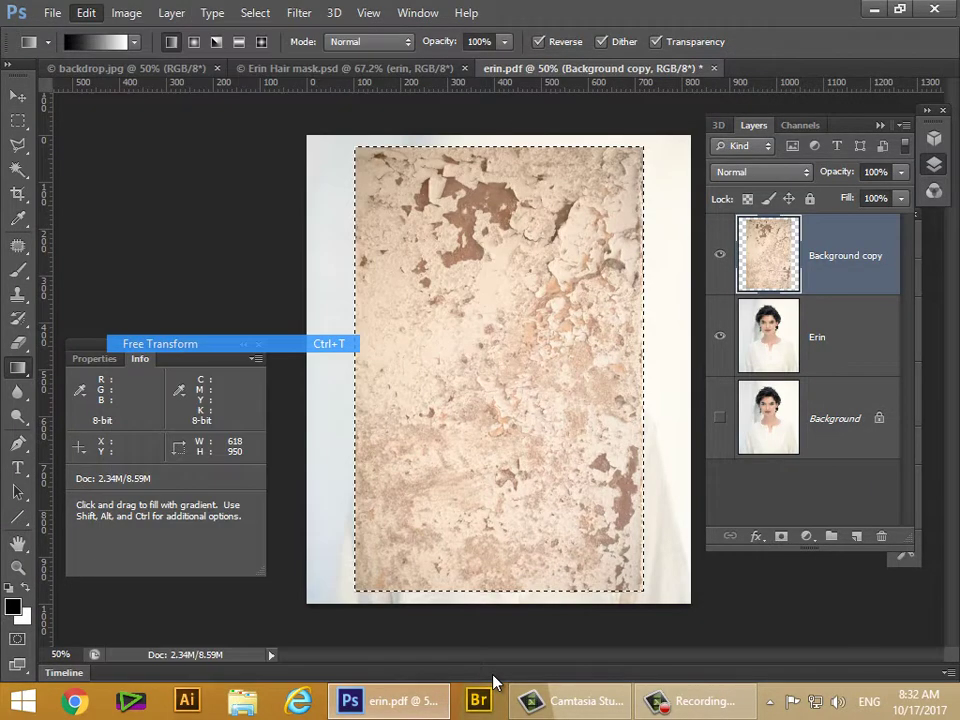
drag(355, 148, 323, 98)
mouse_move(561, 288)
mouse_down()
mouse_move(584, 297)
mouse_move(588, 323)
mouse_up()
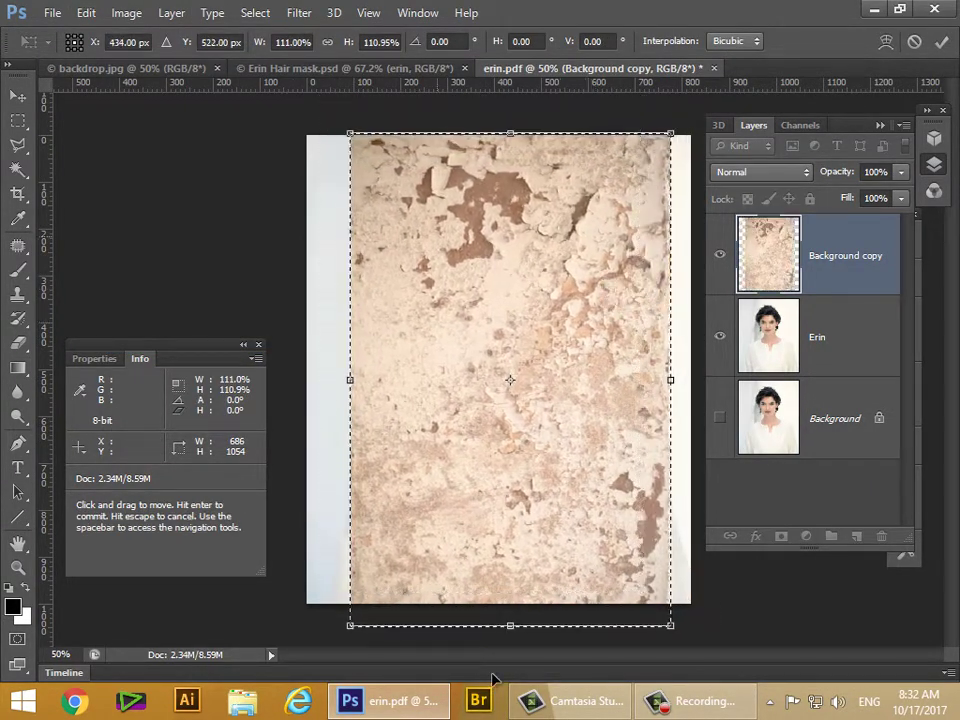
drag(350, 133, 241, 112)
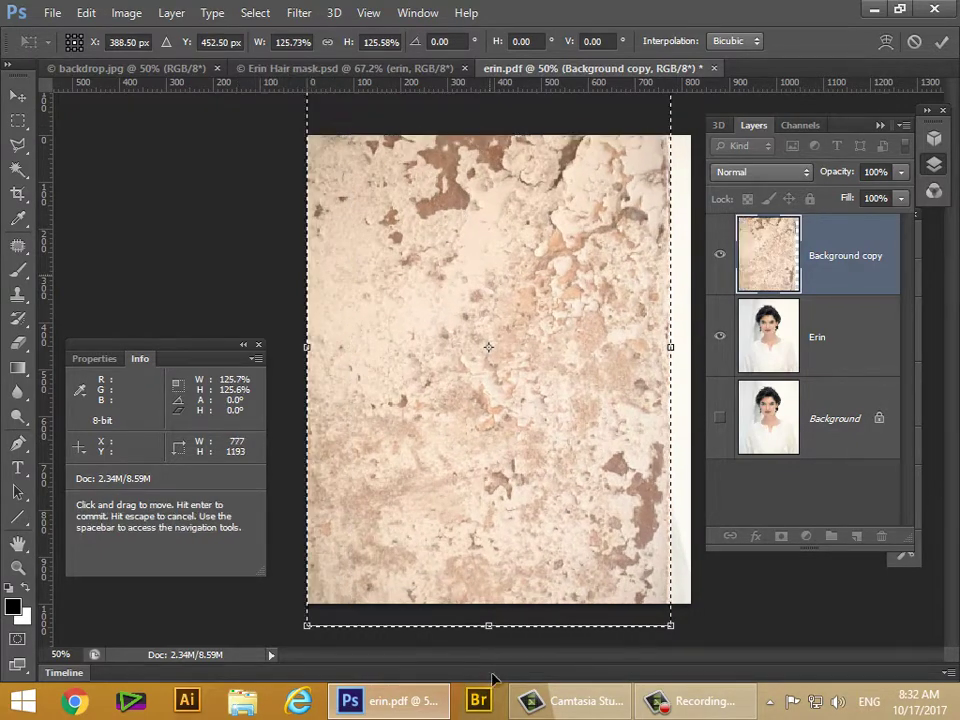
mouse_move(544, 235)
mouse_down()
mouse_move(580, 257)
mouse_move(552, 293)
mouse_up()
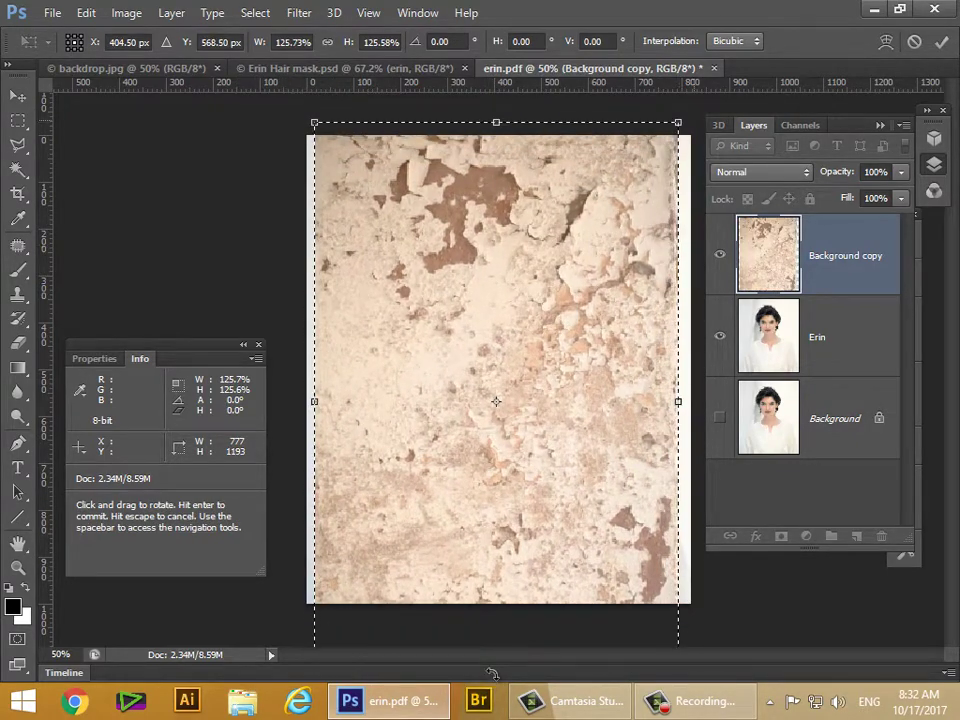
drag(678, 122, 689, 105)
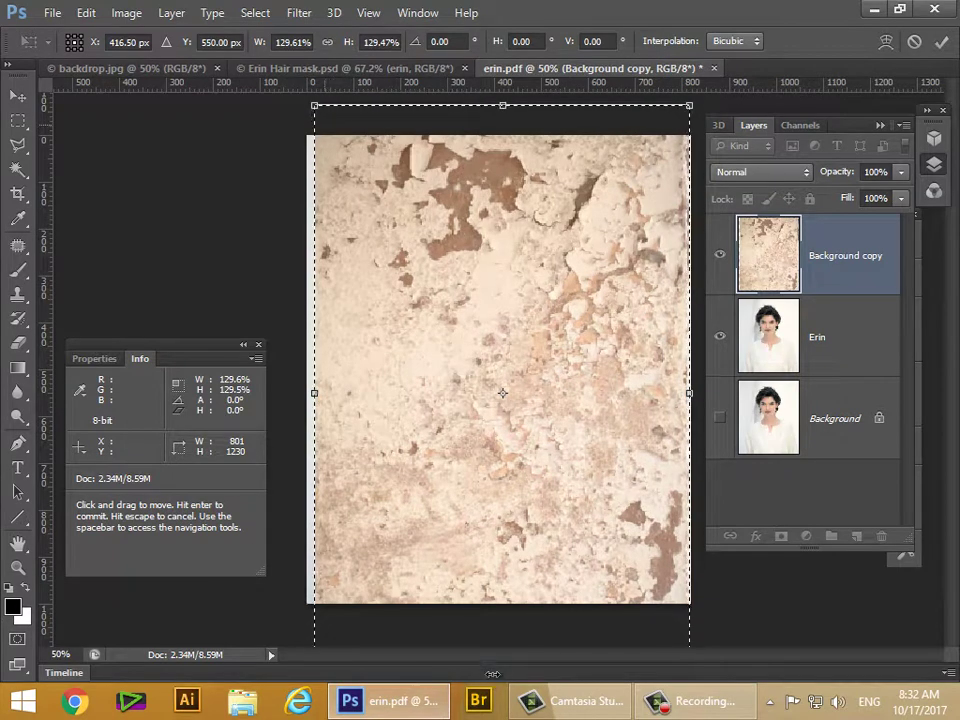
drag(314, 105, 304, 87)
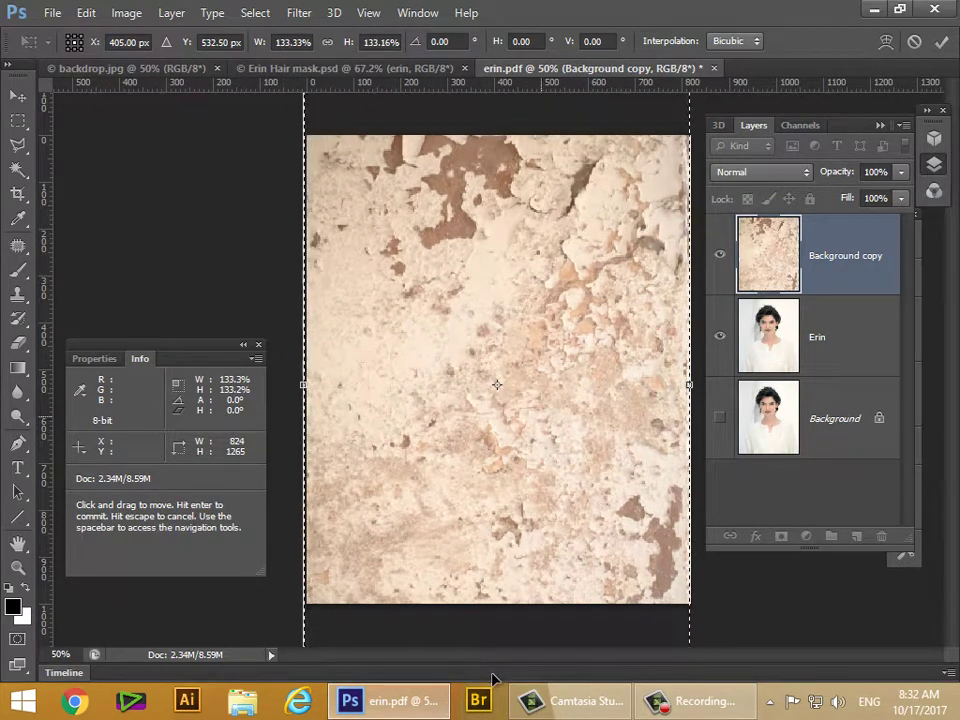
key(Return)
- Shift the backdrop slightly to the right to cover the canvas edge, and clear the selection
key(g)
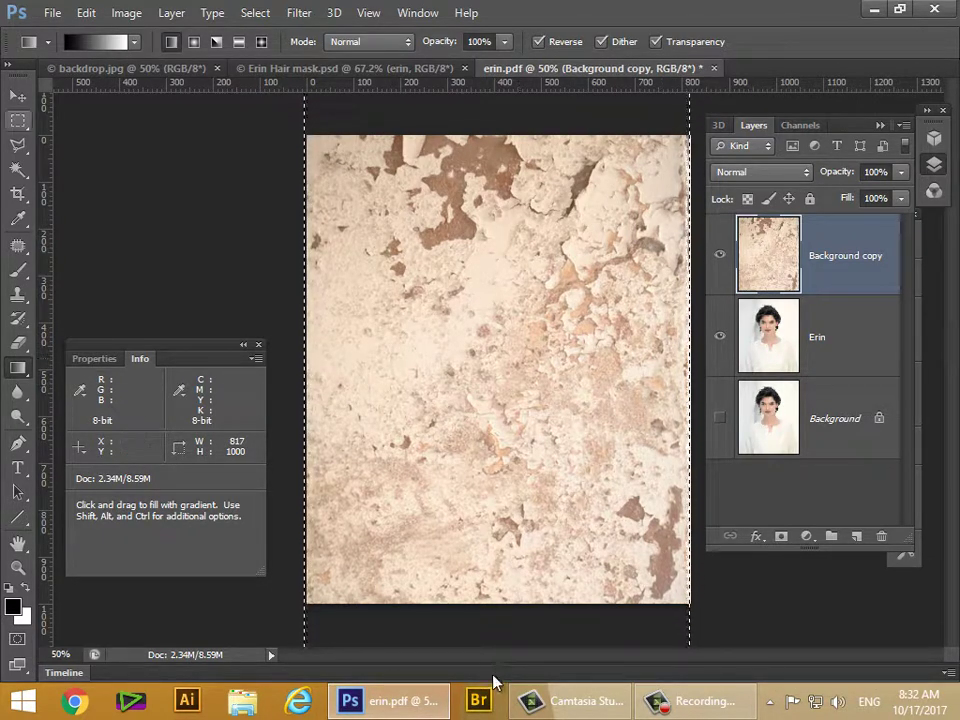
click(17, 96)
drag(569, 270, 571, 272)
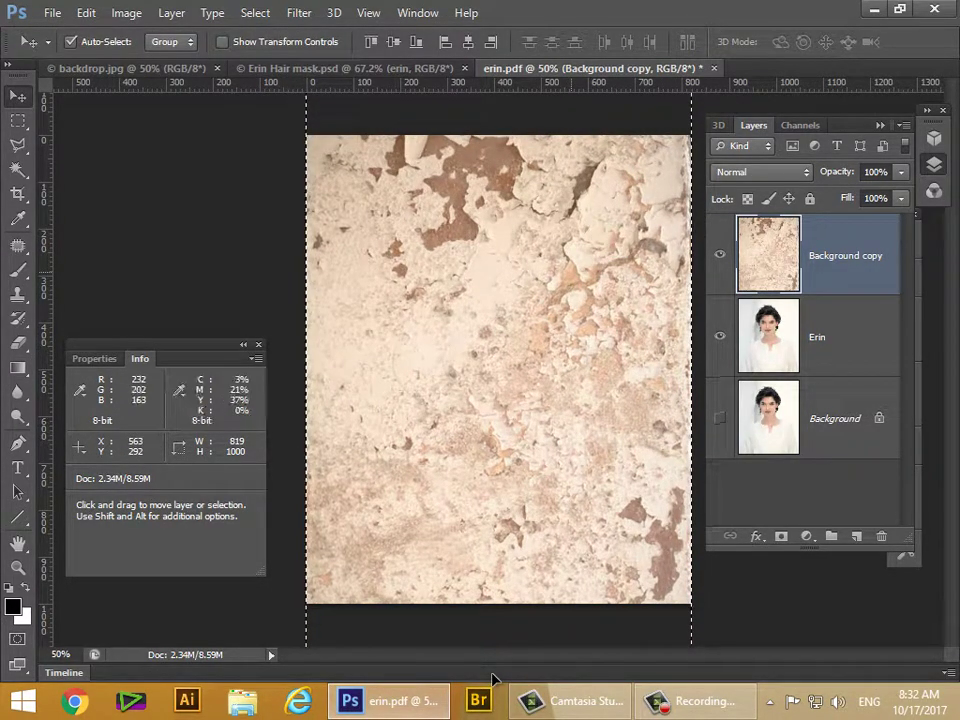
key(ctrl+d)
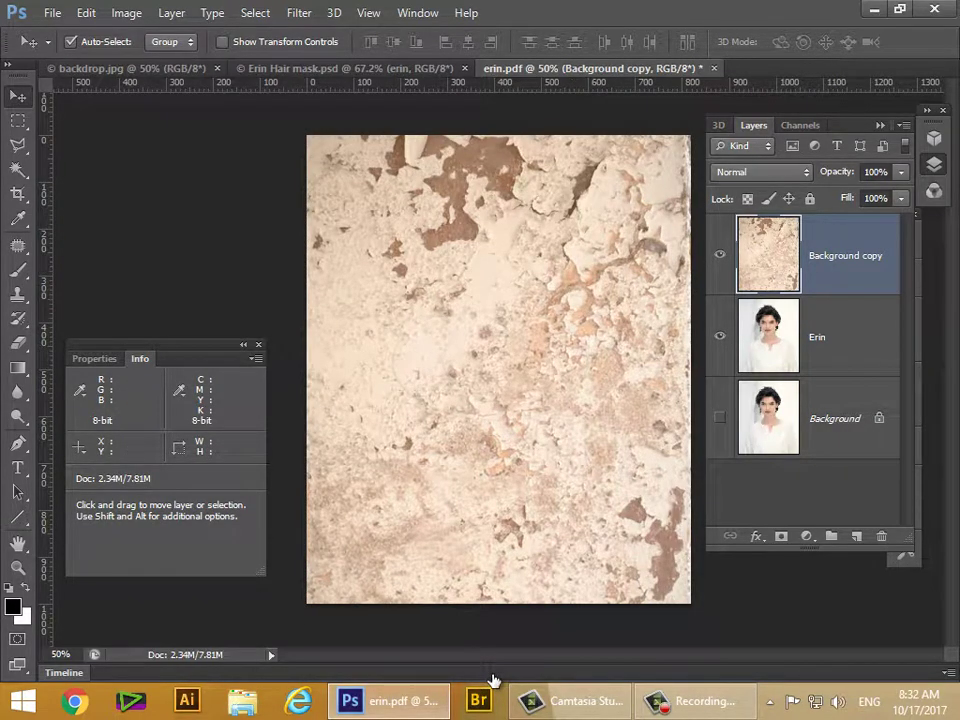
- Move the Background copy layer beneath the Erin layer and display the document's channels
key(alt+bracketleft)
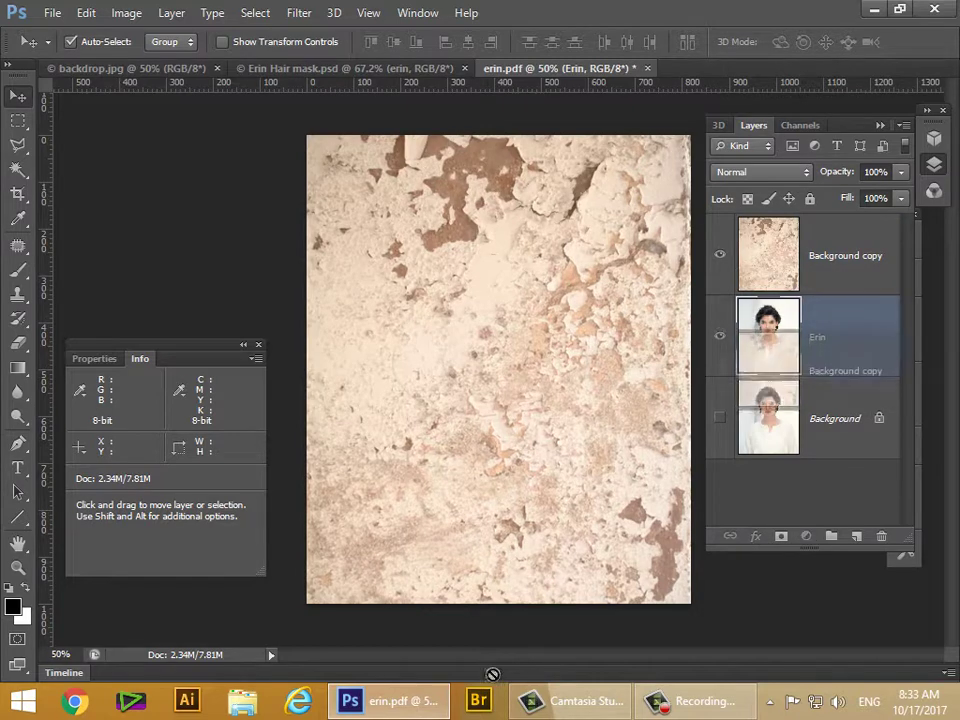
drag(845, 256, 845, 378)
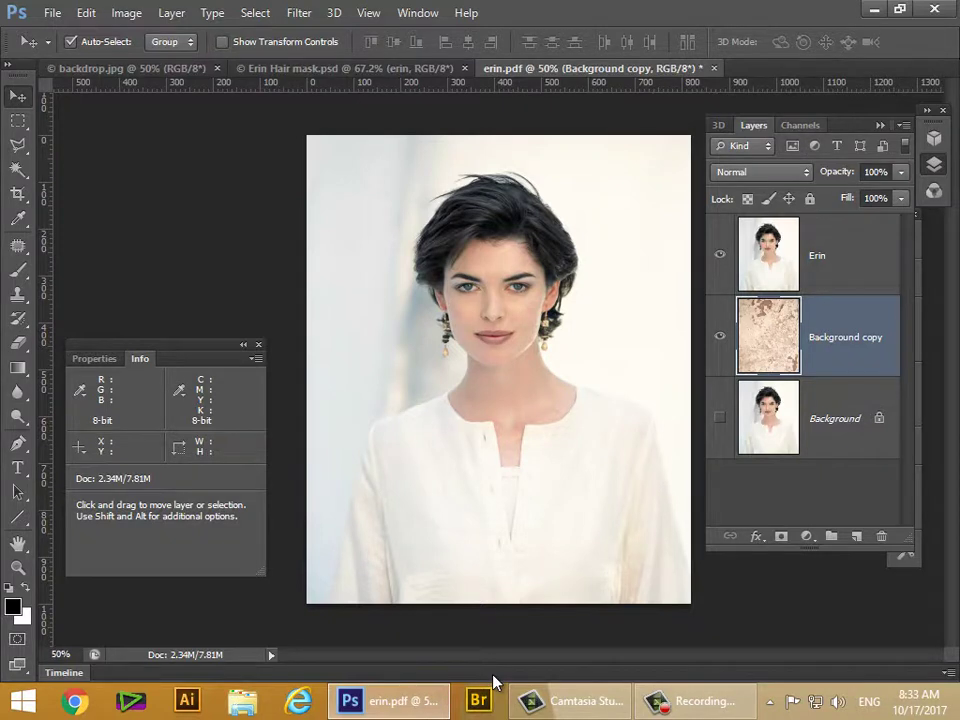
click(801, 126)
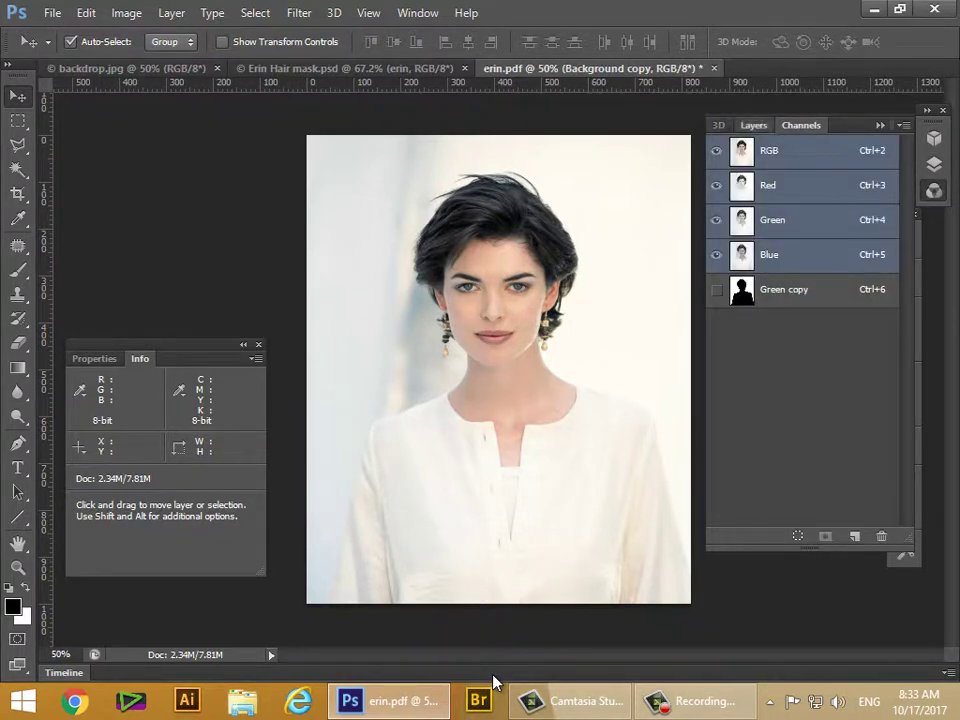
key(F7)
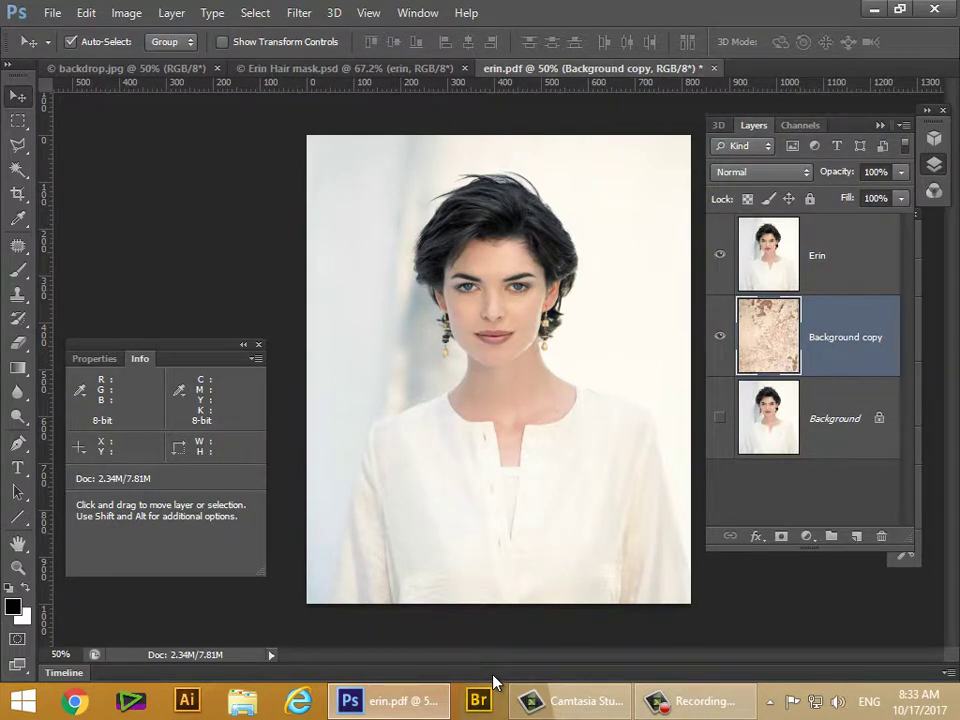
click(800, 125)
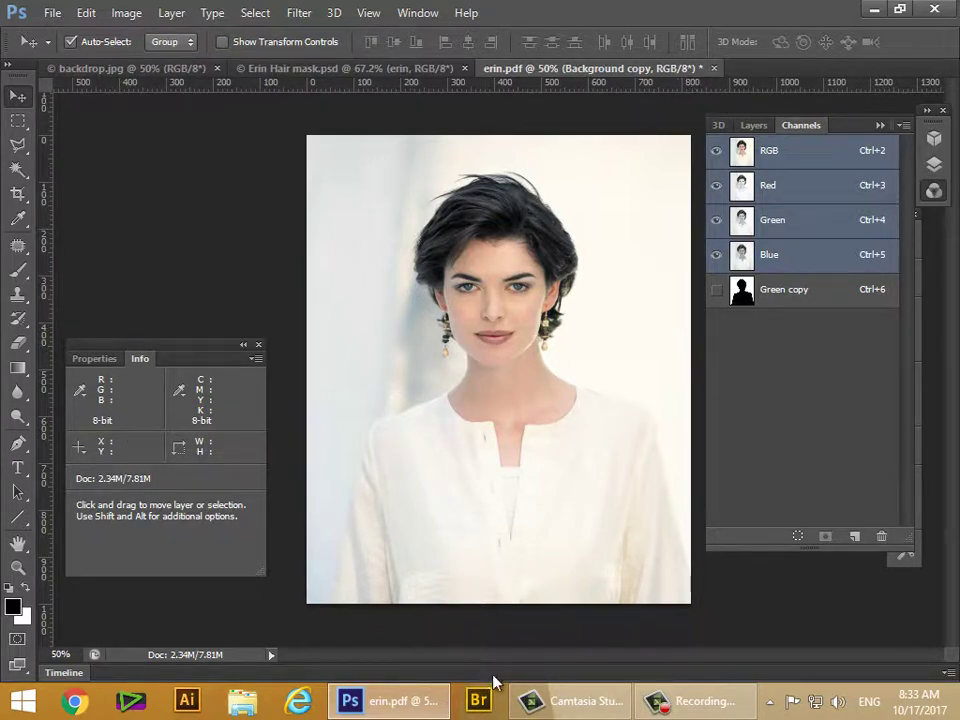
- Display the document's layers in place of its channels
key(F7)
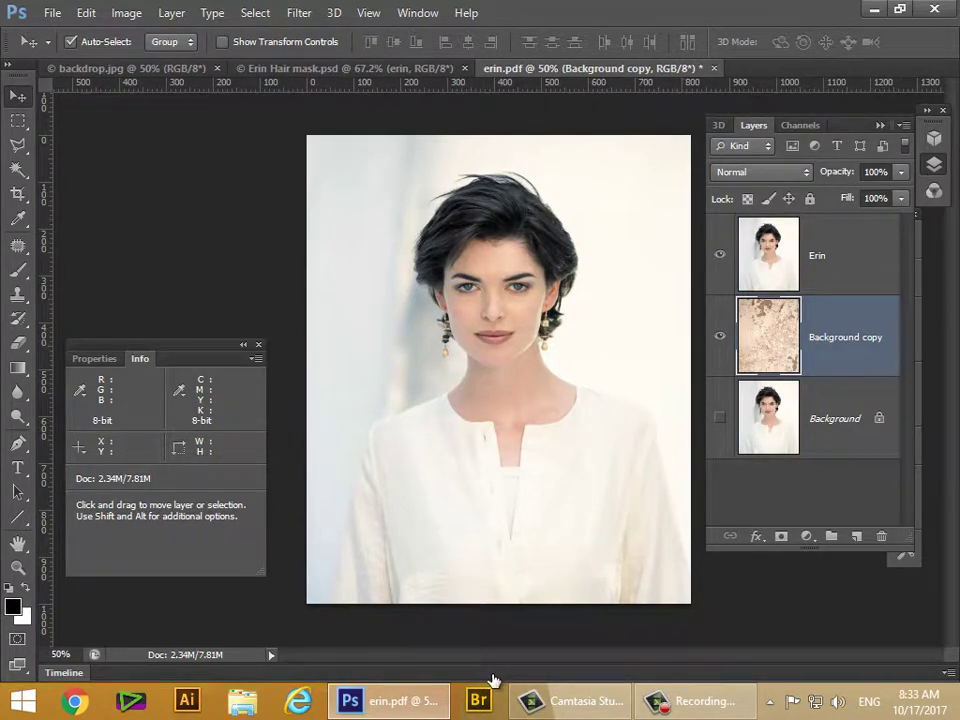
key(F9)
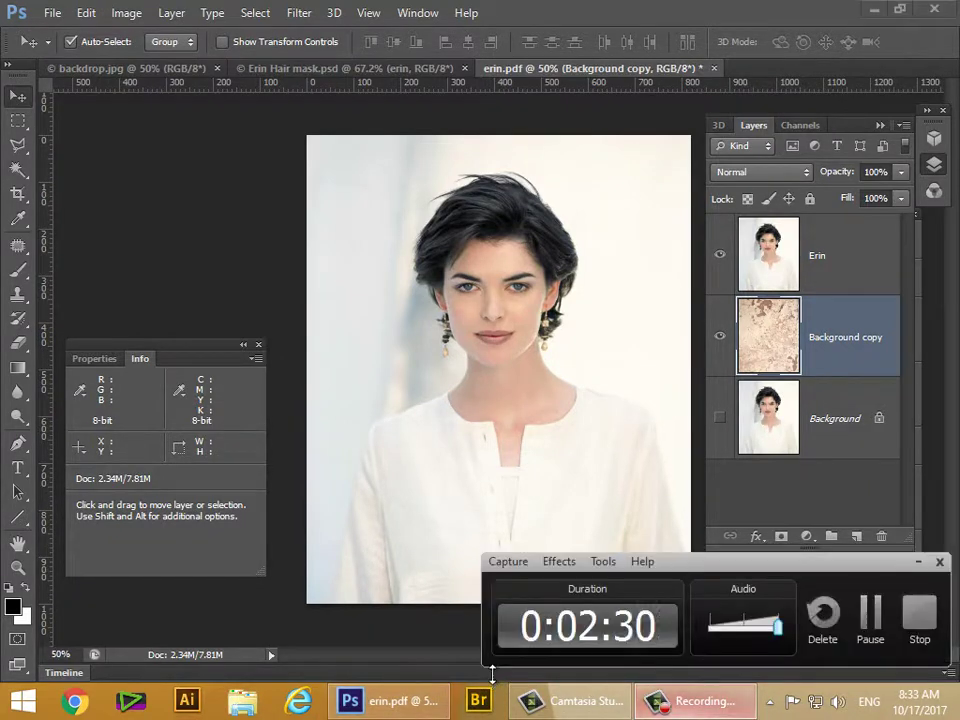
key(F9)
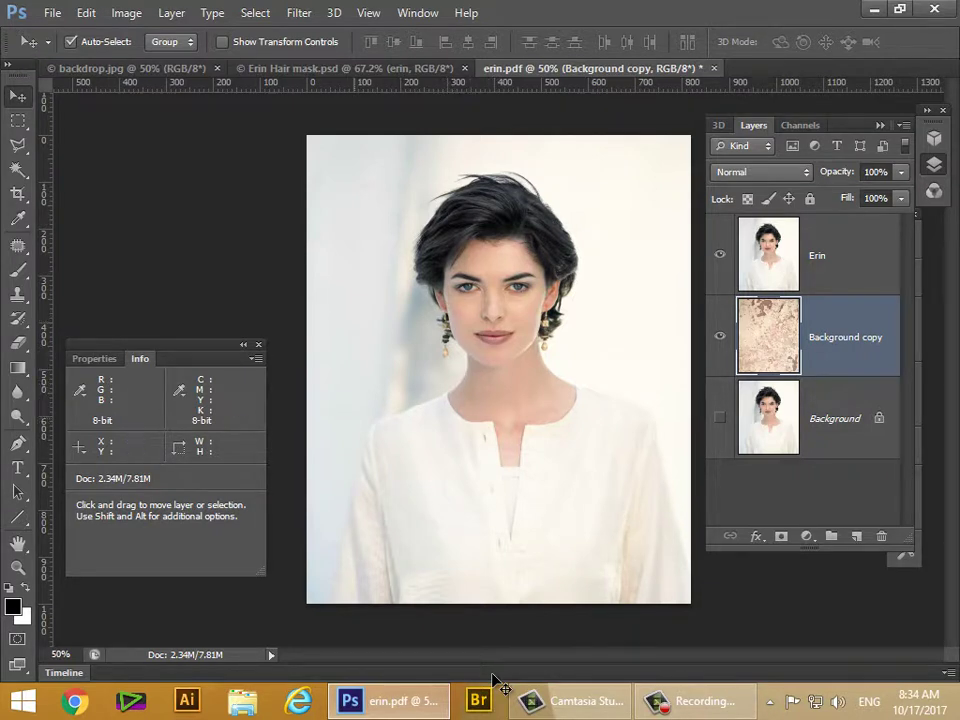
- Start a Pen tool path at the bottom edge of the portrait and trace the outer edge of the left-hand sleeve upward
key(p)
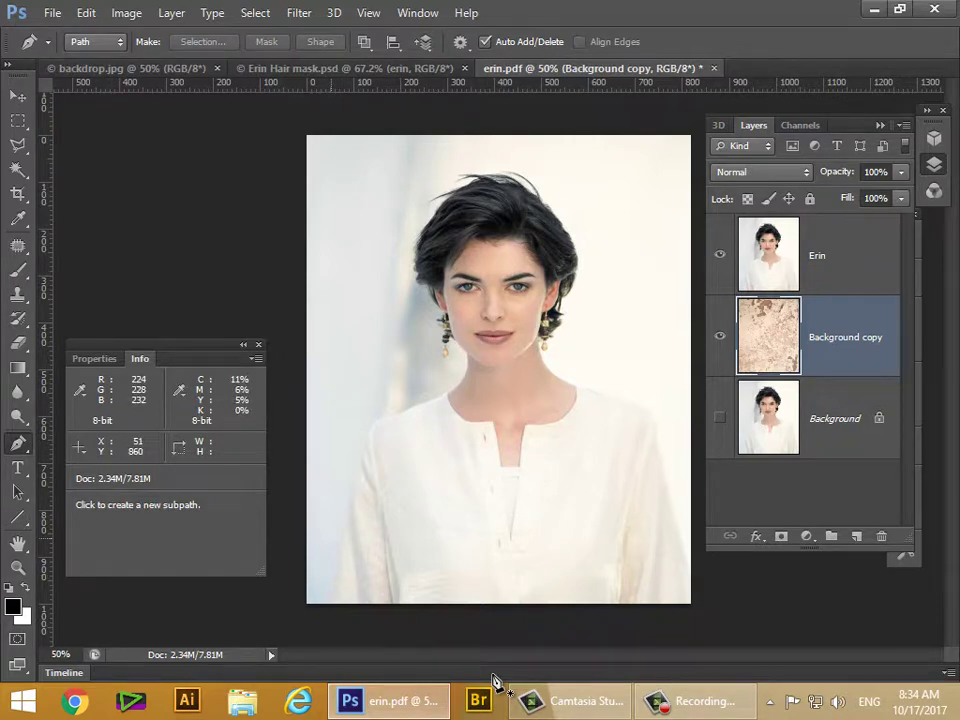
scroll(493, 677, up, 4)
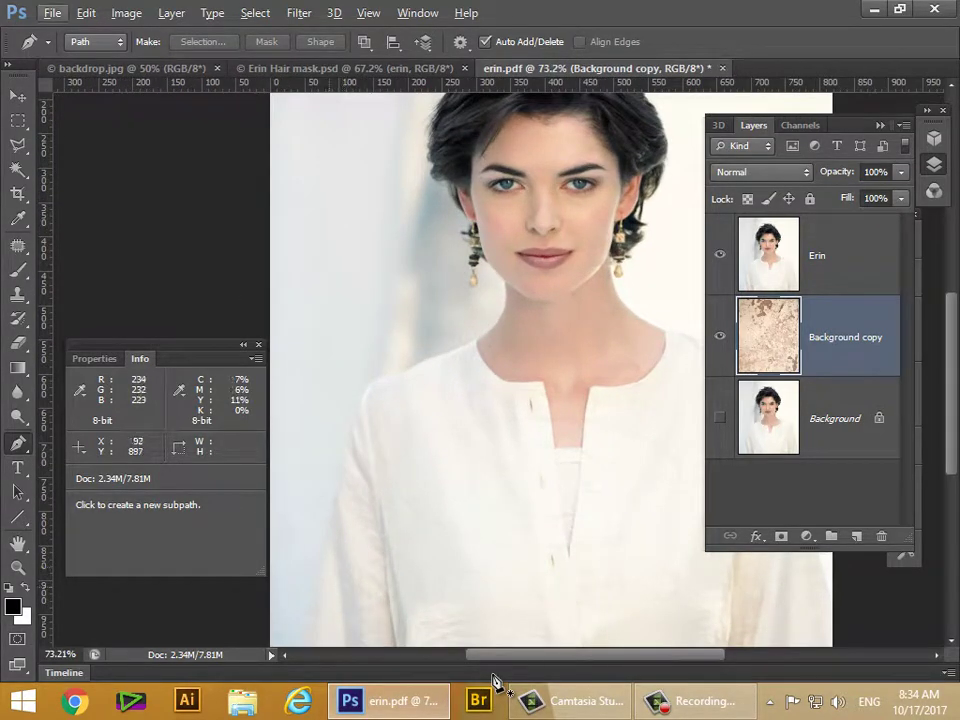
key(space)
mouse_move(424, 578)
mouse_down()
mouse_move(448, 444)
mouse_move(400, 508)
mouse_up()
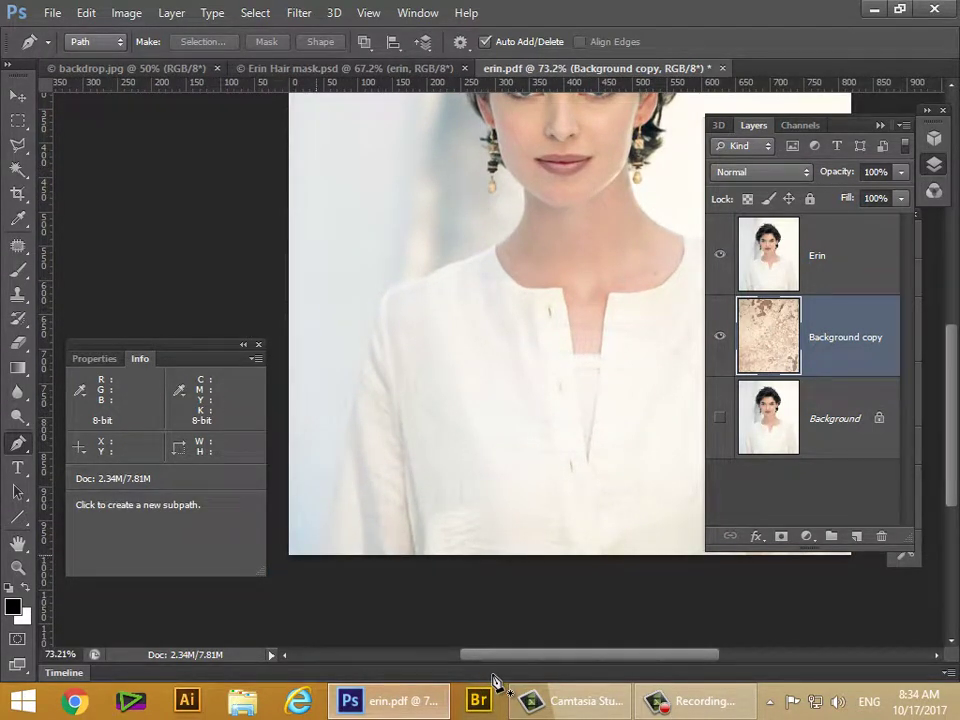
click(316, 555)
click(326, 524)
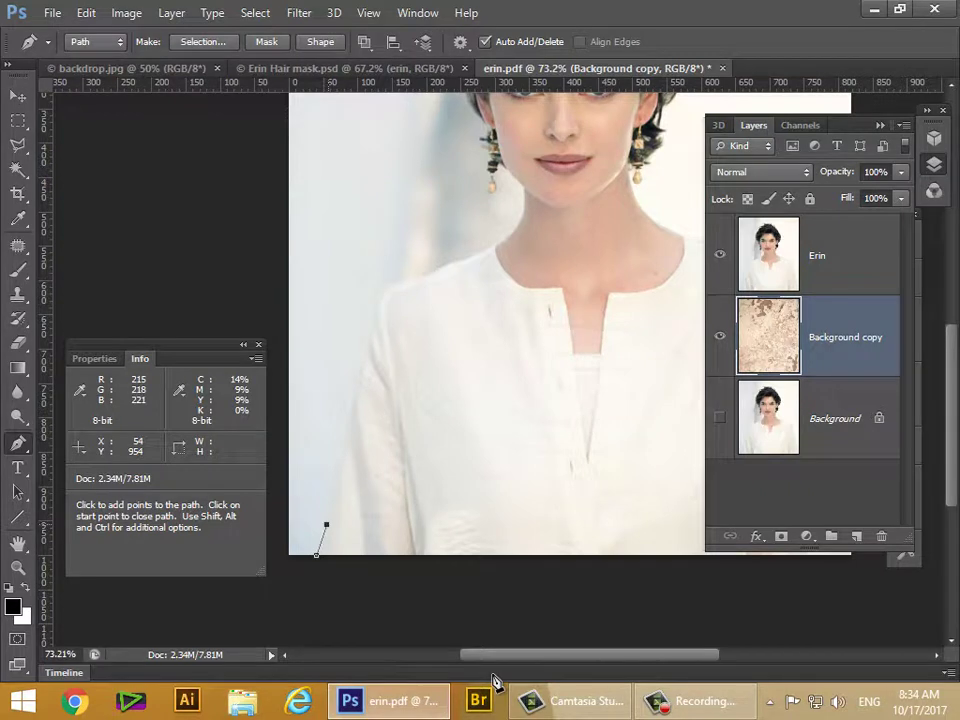
click(347, 436)
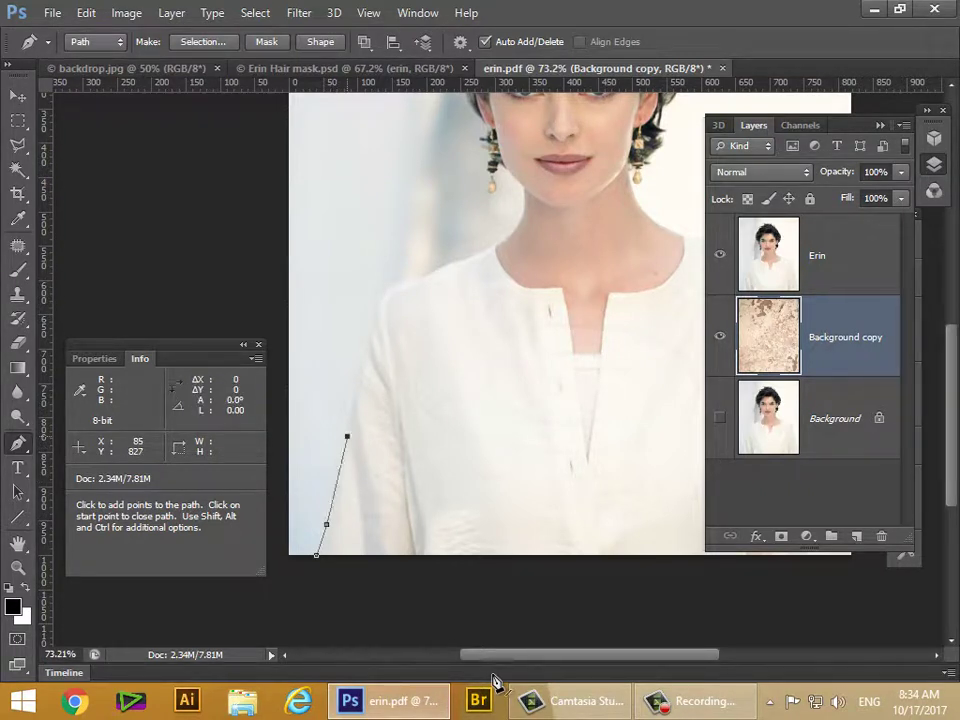
drag(353, 404, 355, 395)
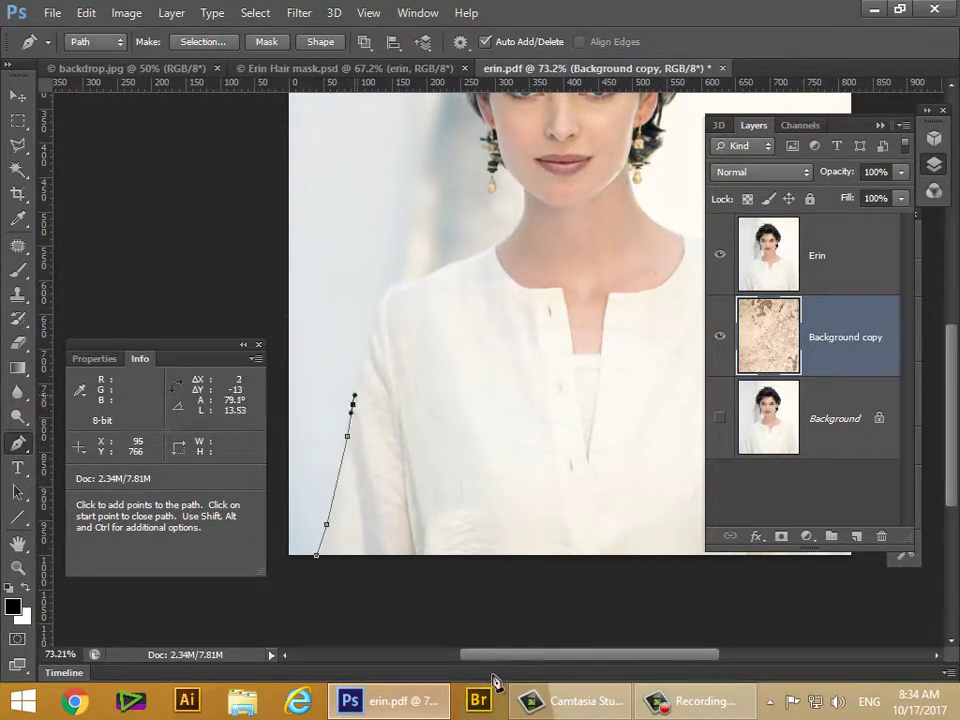
drag(362, 352, 364, 348)
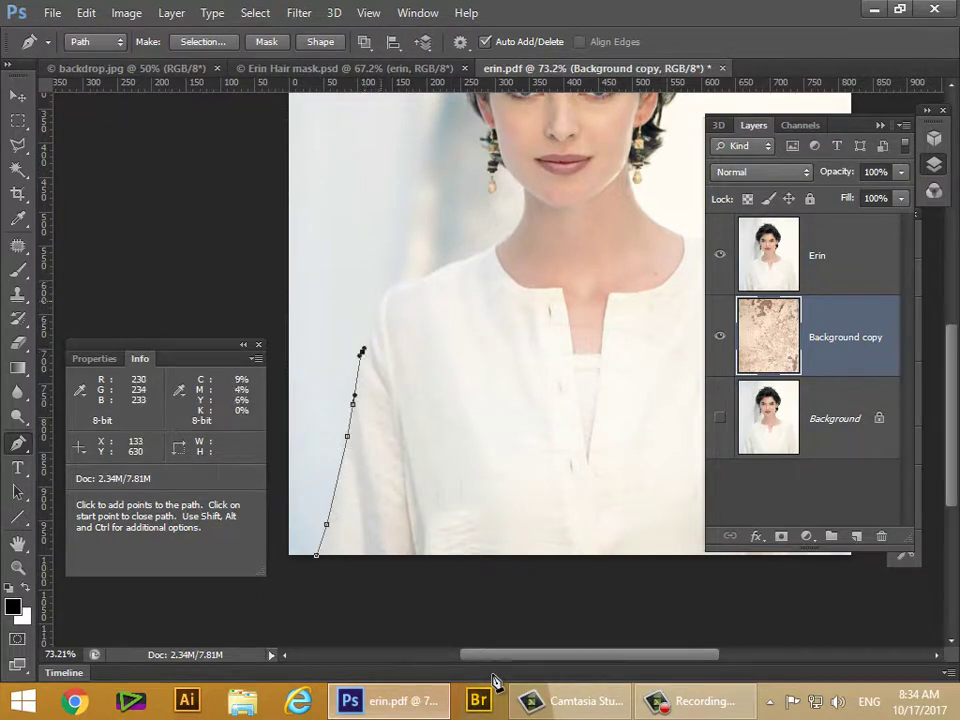
- Continue the path around the left-hand shoulder and along the top of the blouse to the collar
click(381, 300)
click(402, 285)
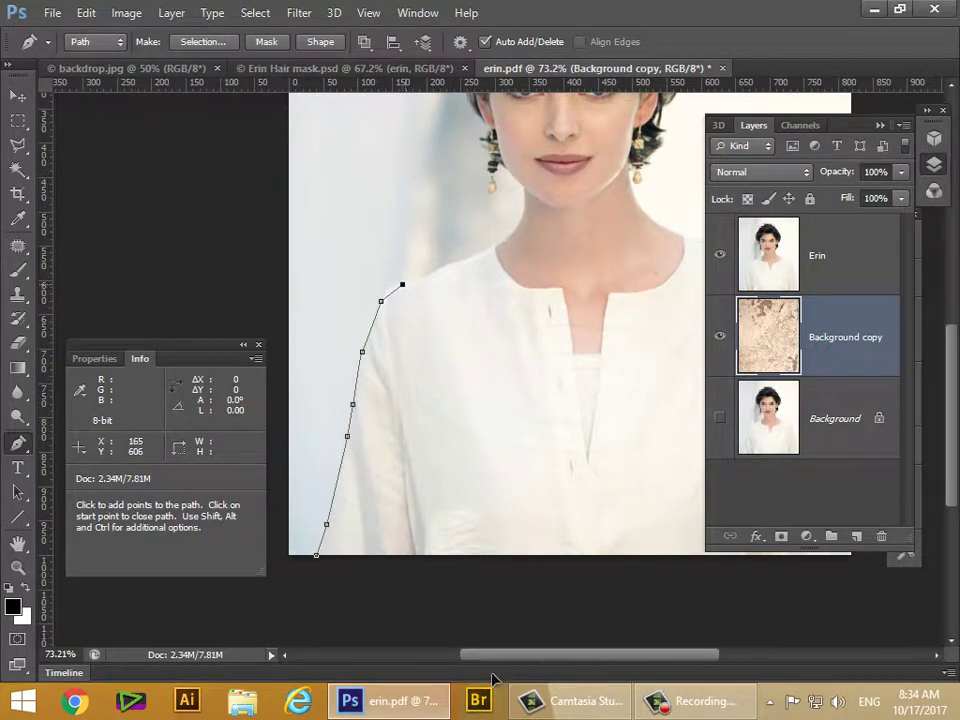
click(419, 283)
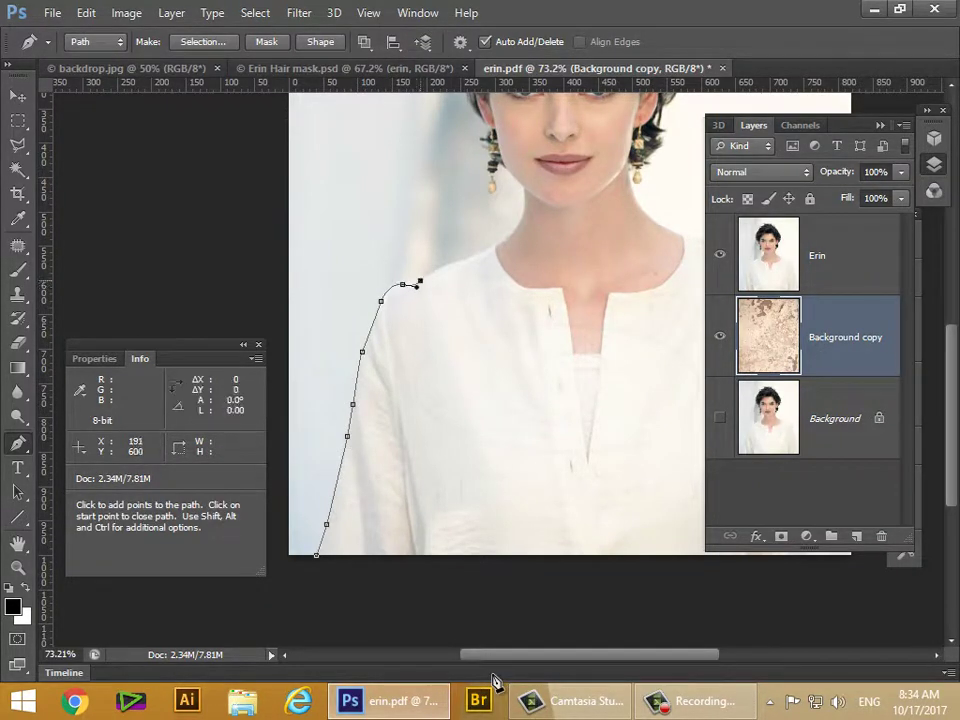
drag(420, 281, 427, 279)
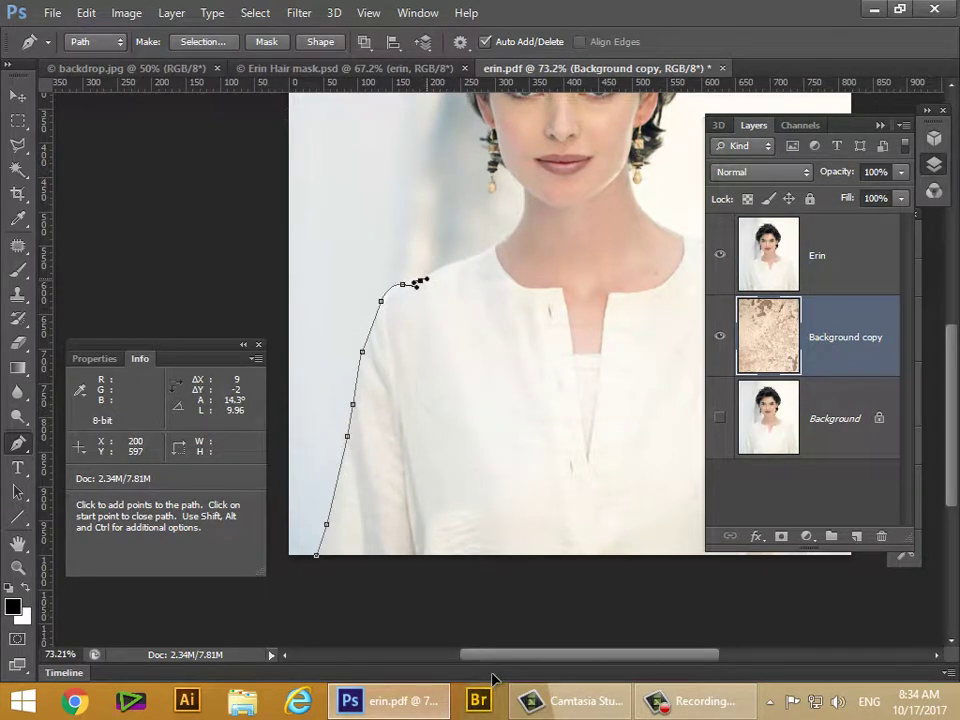
click(457, 264)
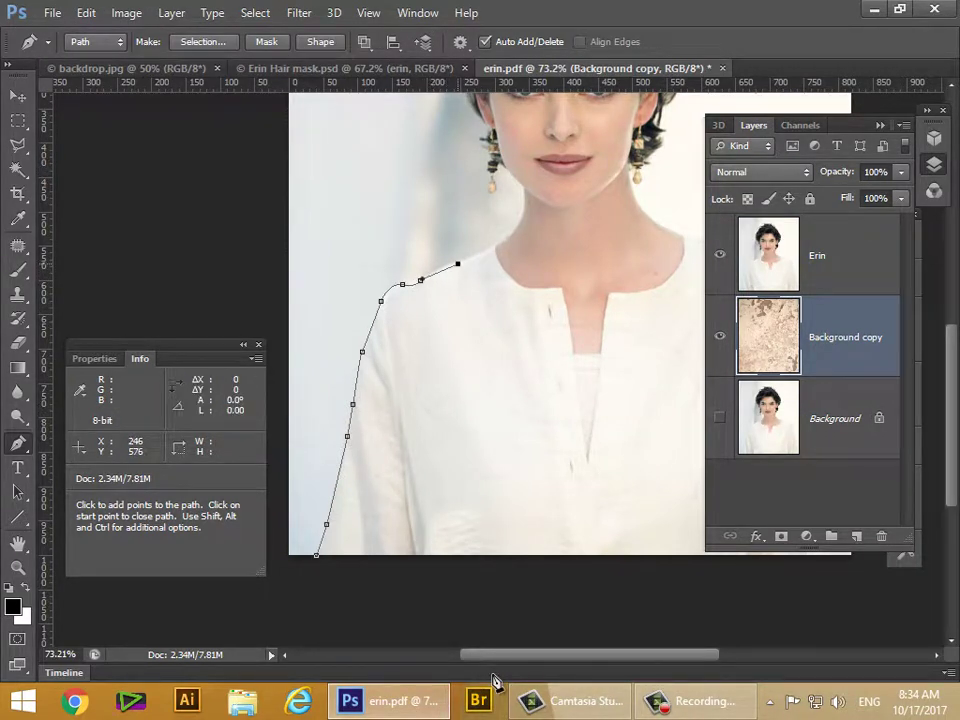
click(487, 250)
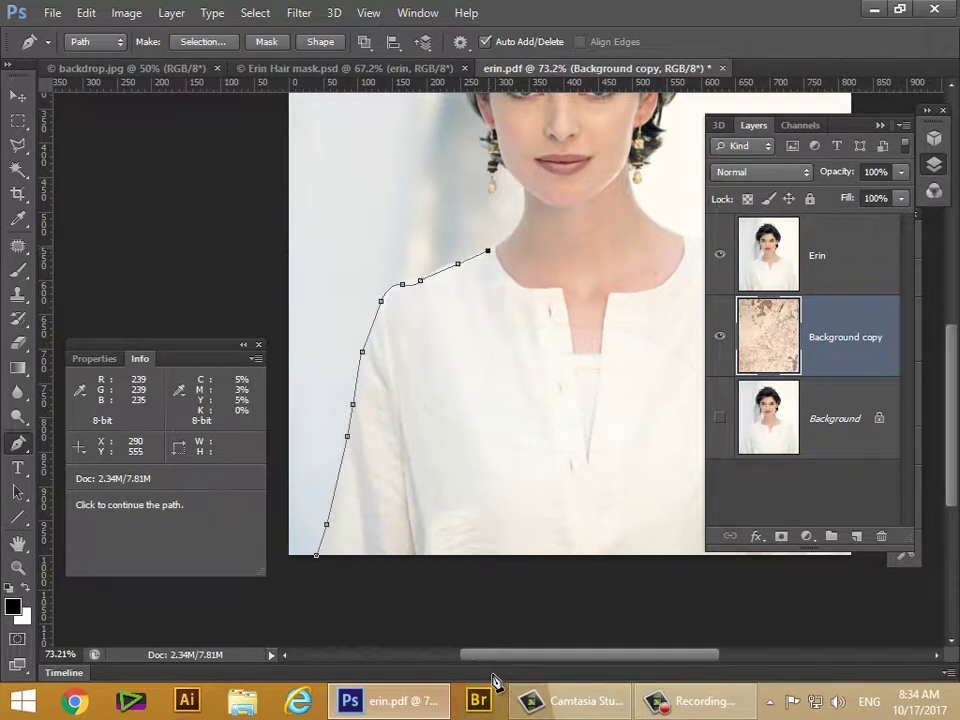
- Extend the path with a curve up the left side of the neck and along the jaw toward the earring
drag(513, 231, 518, 221)
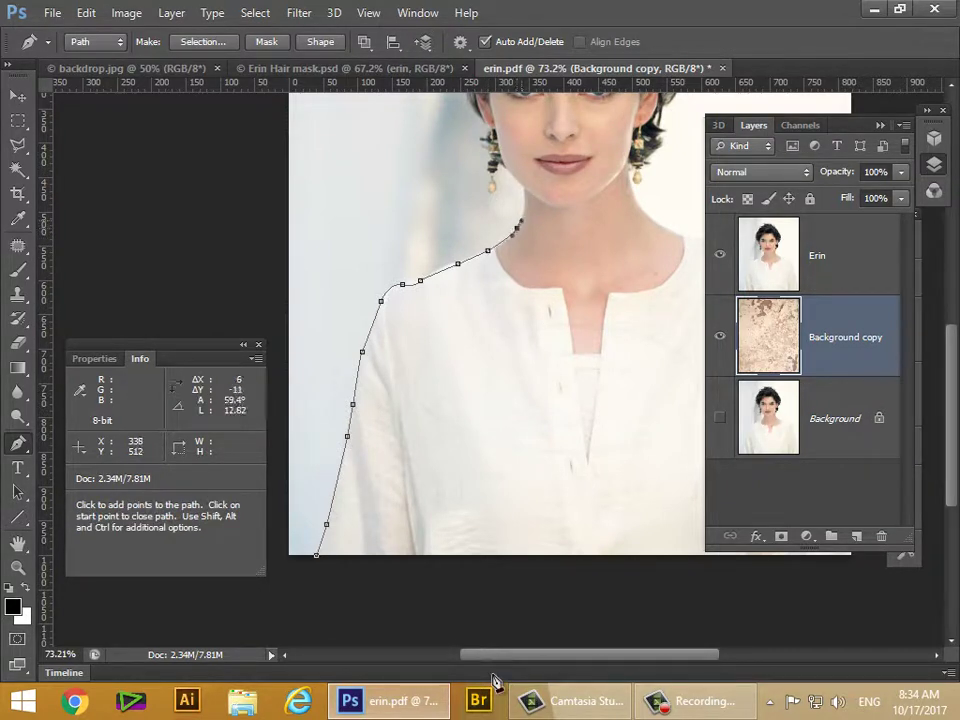
click(525, 203)
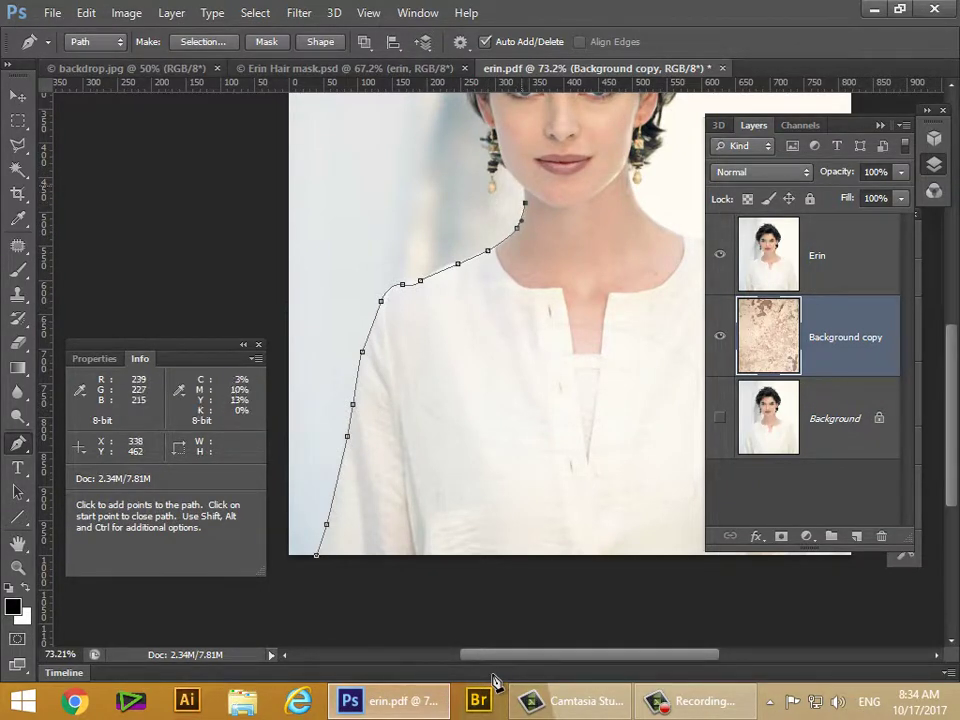
click(506, 170)
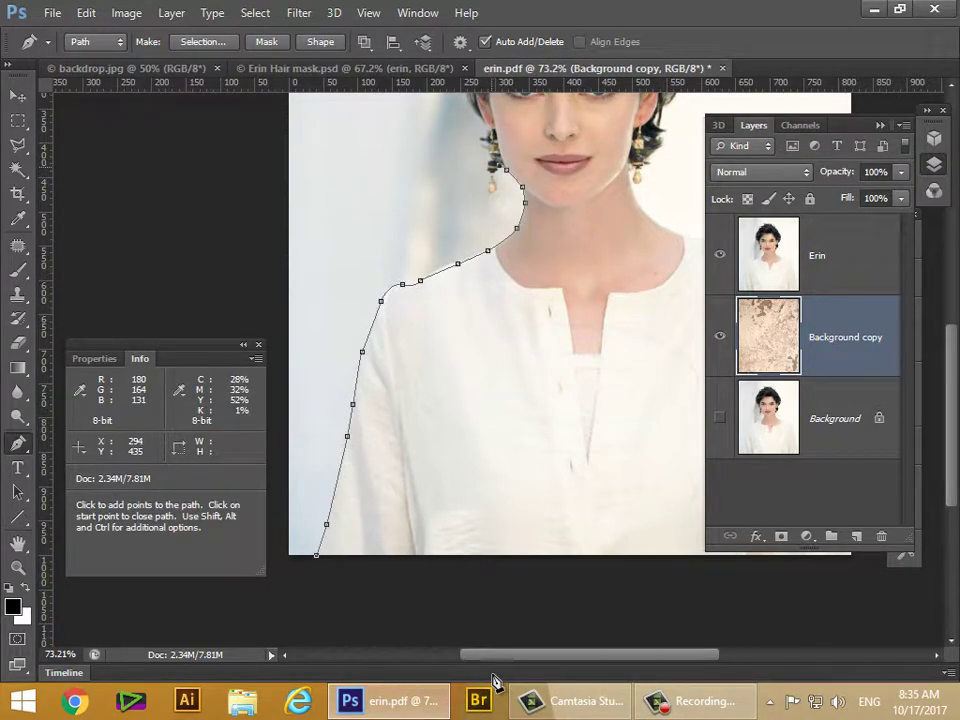
- Trace the left-hand earring's inner edge closely, down past the dark beads to the thin link above the drop
scroll(489, 166, up, 10)
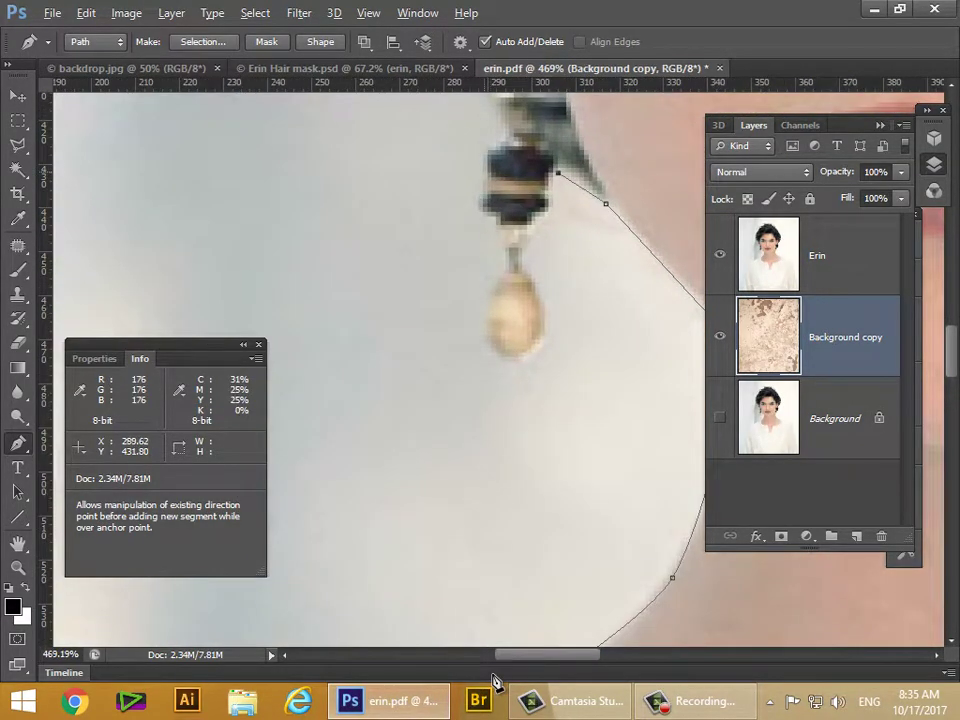
key(alt)
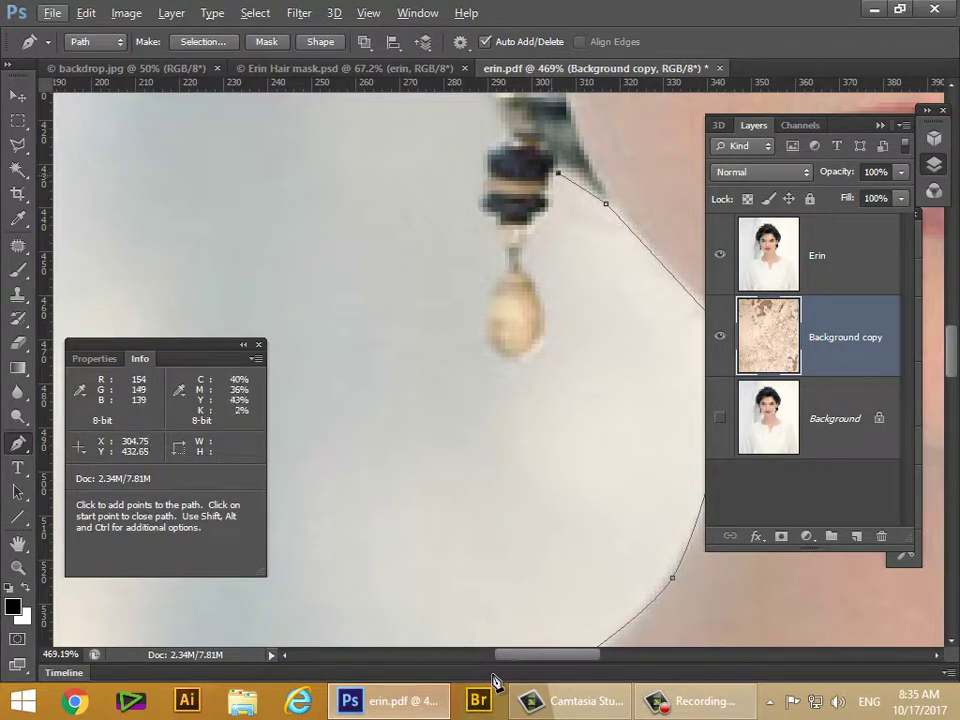
click(550, 178)
click(549, 186)
click(549, 204)
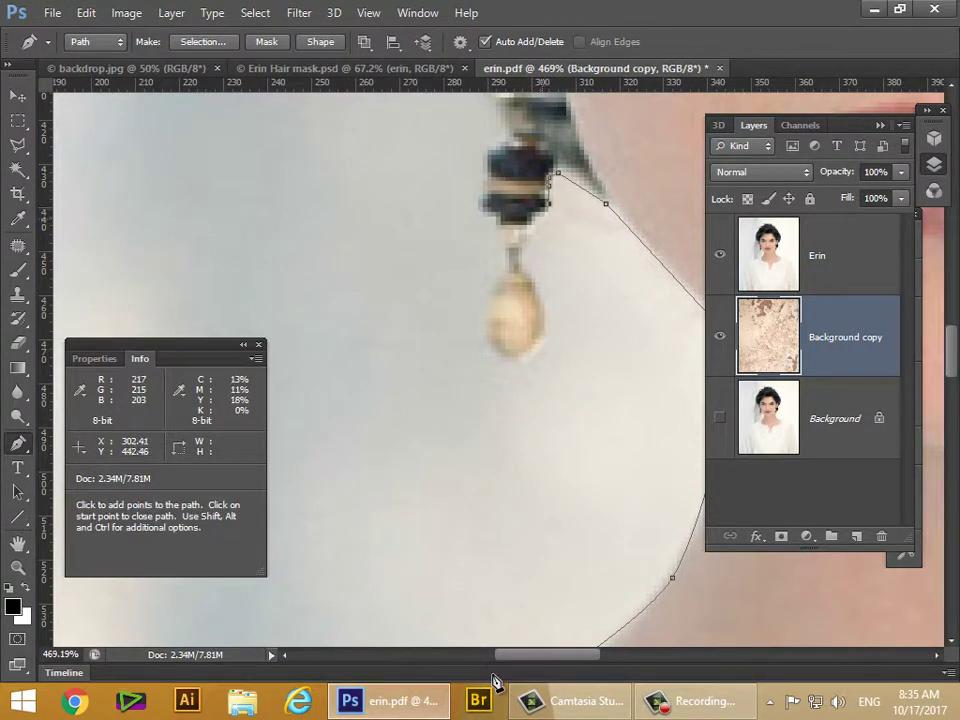
click(536, 221)
click(527, 230)
click(522, 243)
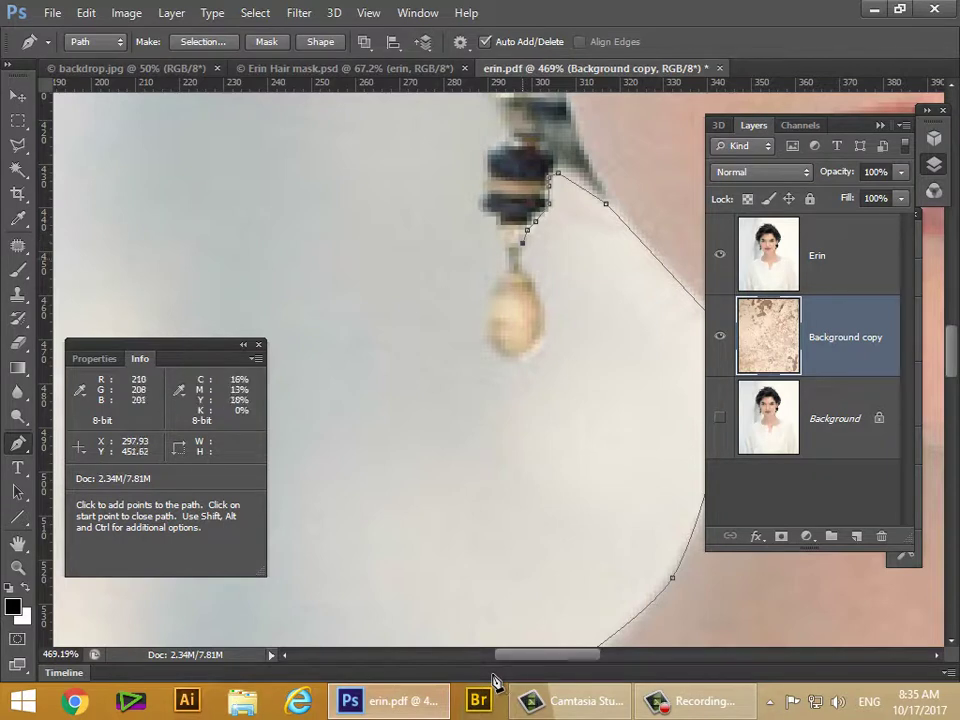
click(522, 261)
- Curve the path around the earring's pearl-coloured drop and back up to the thin link
drag(538, 282, 543, 296)
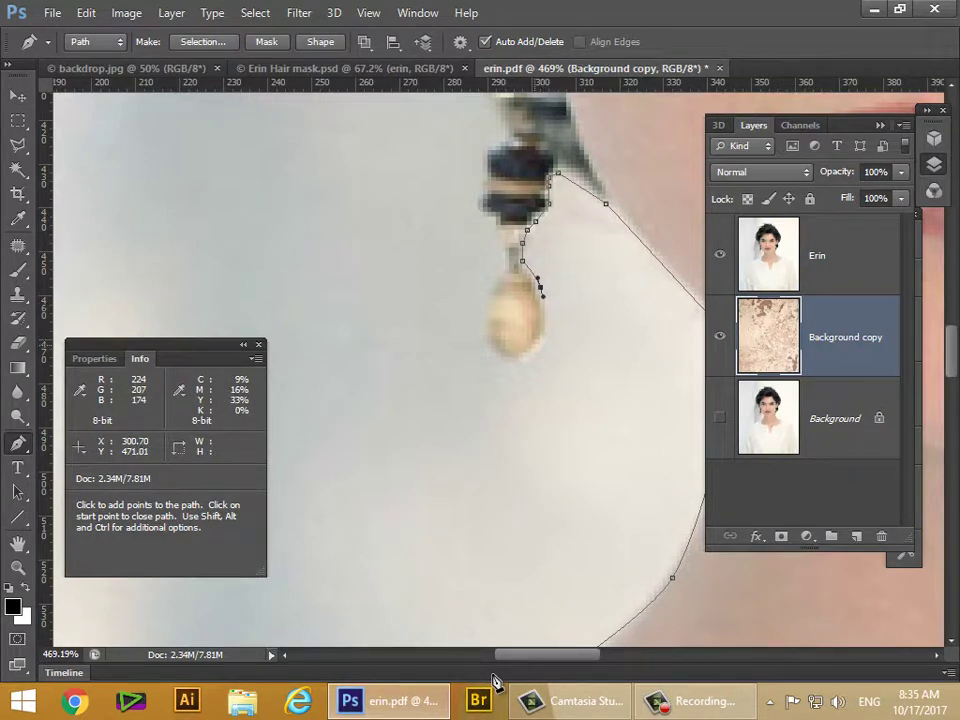
drag(533, 345, 484, 316)
click(500, 279)
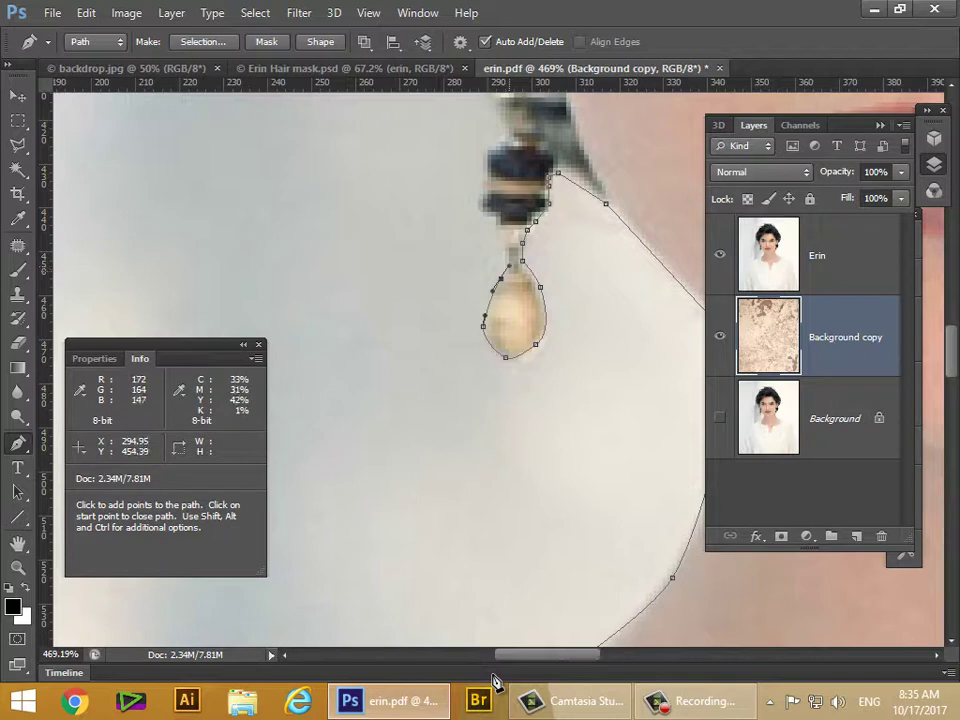
click(509, 269)
- Trace the earring's outer edge upward from the thin link, around the dark beads to just above them
click(505, 248)
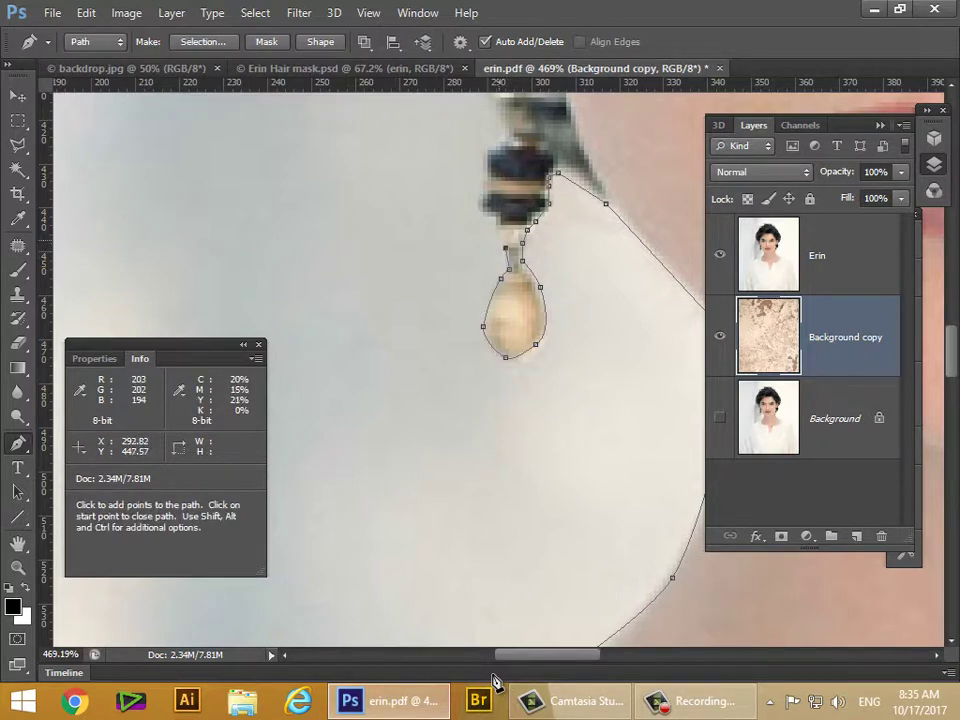
click(478, 212)
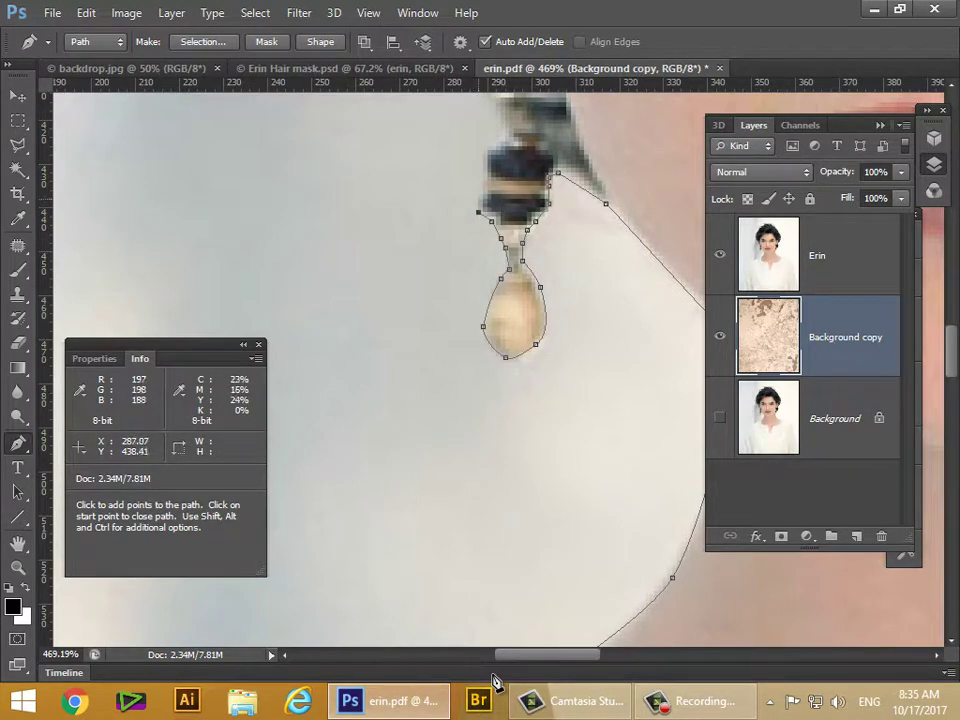
click(481, 170)
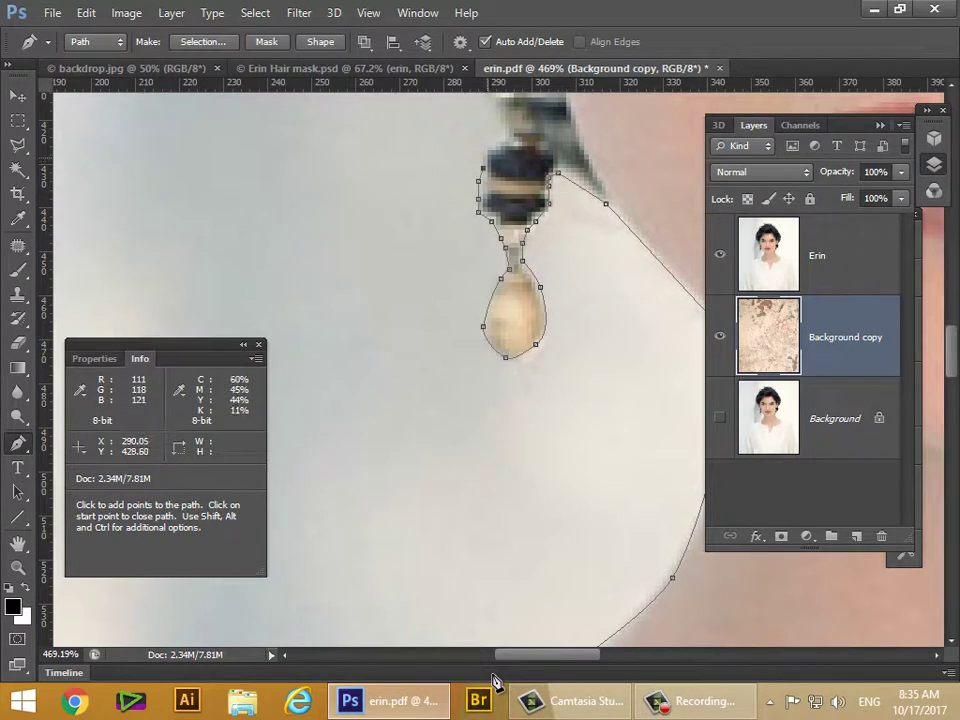
click(488, 155)
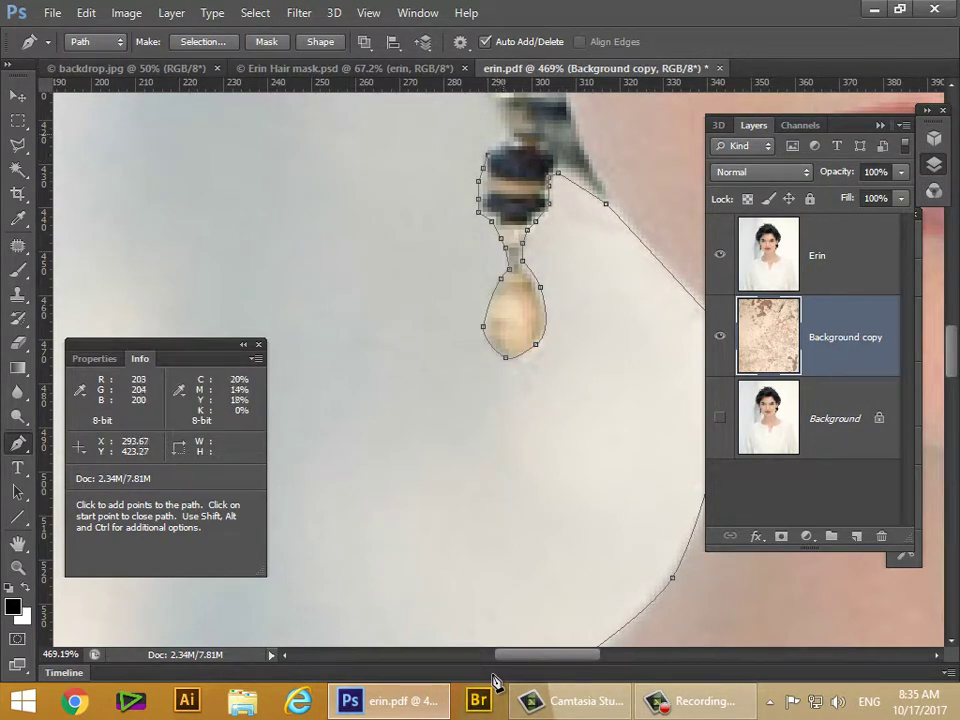
click(500, 133)
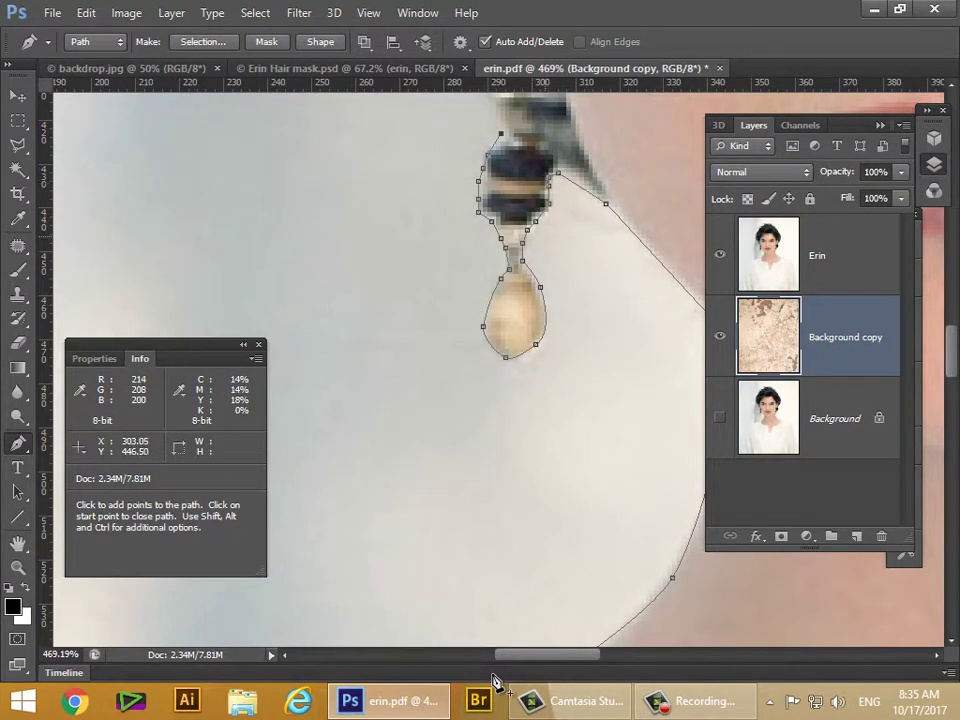
- Continue the path up to the earring's gold bead and cut across it onto the cheek
key(space)
drag(564, 153, 452, 422)
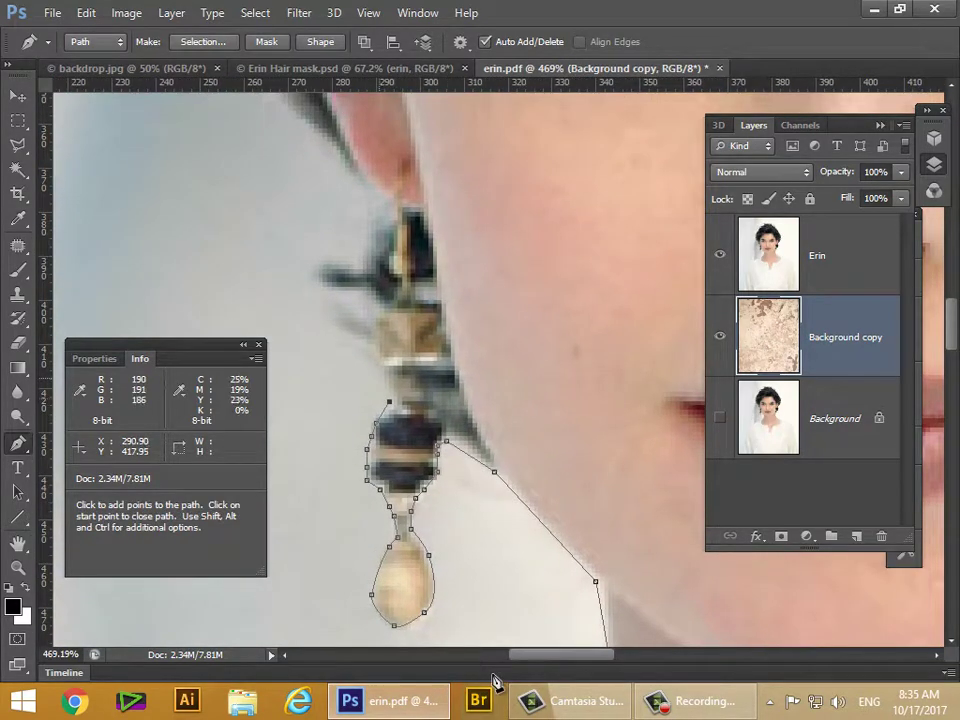
click(375, 357)
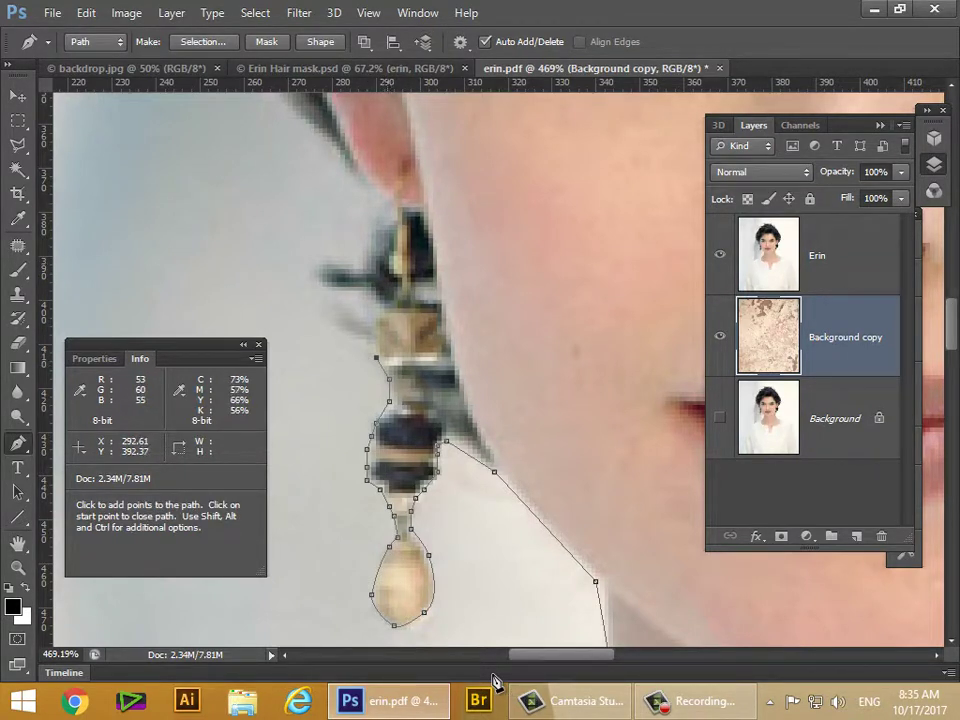
click(472, 344)
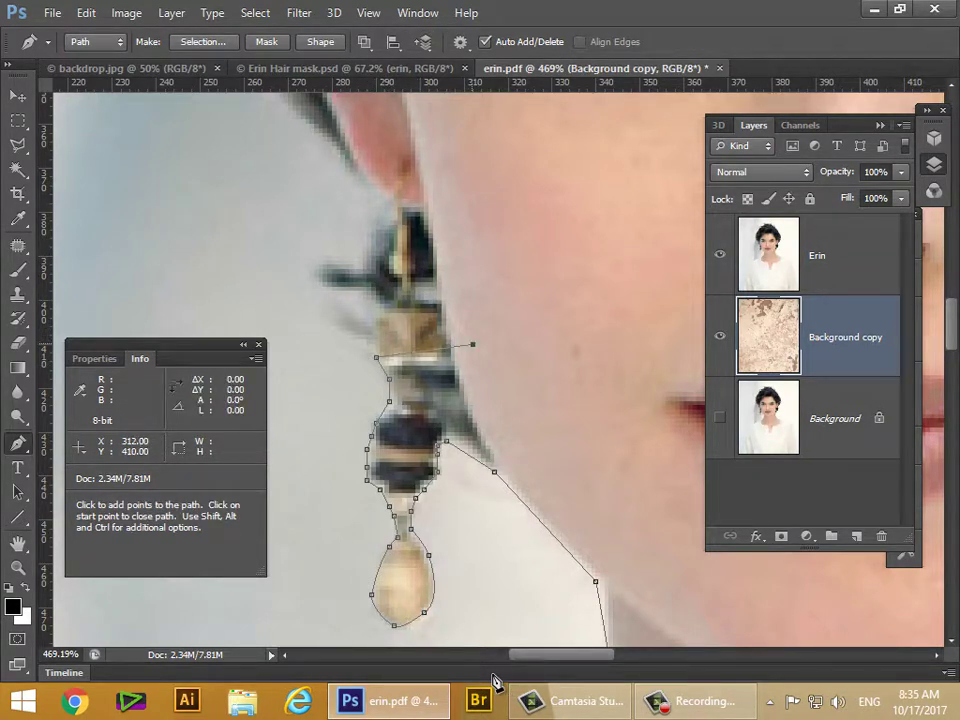
- Carry the path across the face to the right-hand earring and trace its outer edge down to the thin link
key(space)
drag(576, 374, 248, 254)
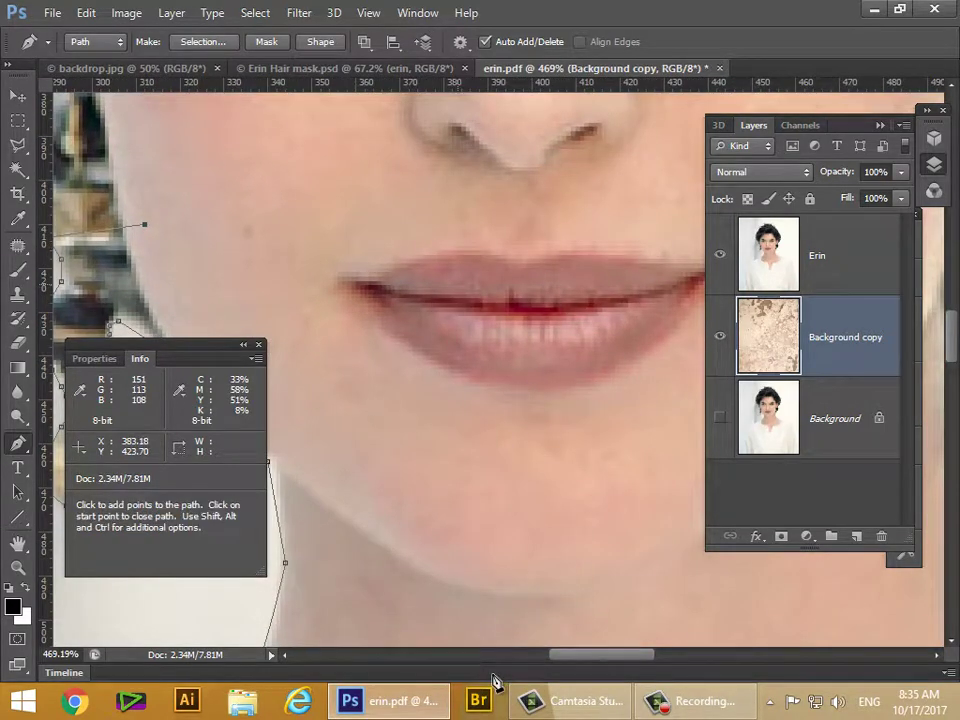
scroll(492, 676, down, 12)
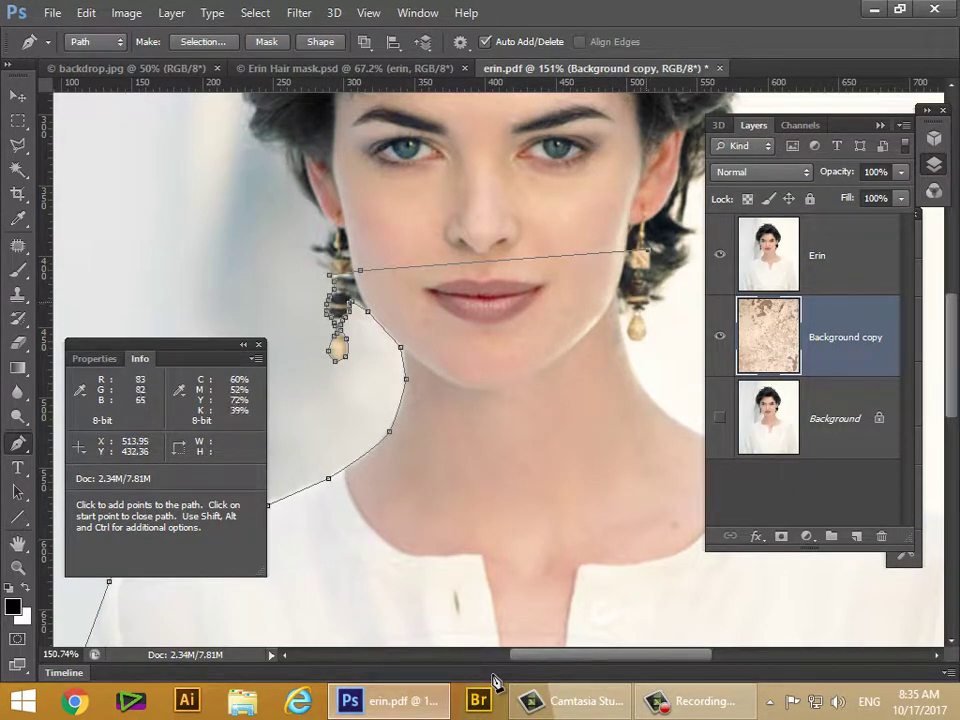
click(651, 300)
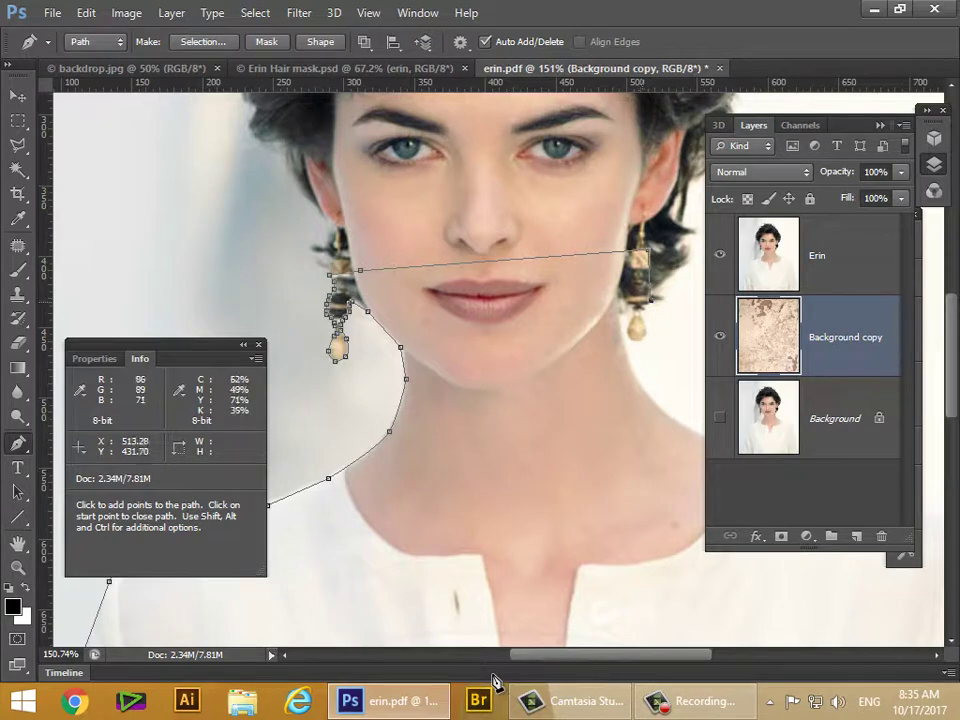
scroll(639, 287, up, 10)
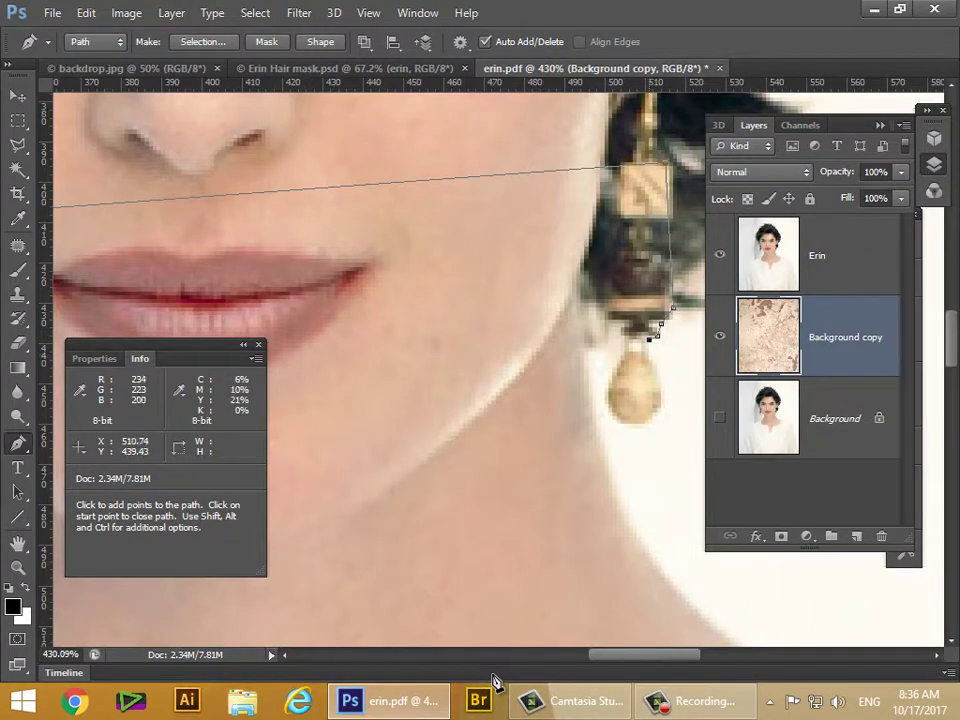
- Curve the path around the right-hand earring's pearl-coloured drop, from the thin link down and back up its inner side
click(649, 352)
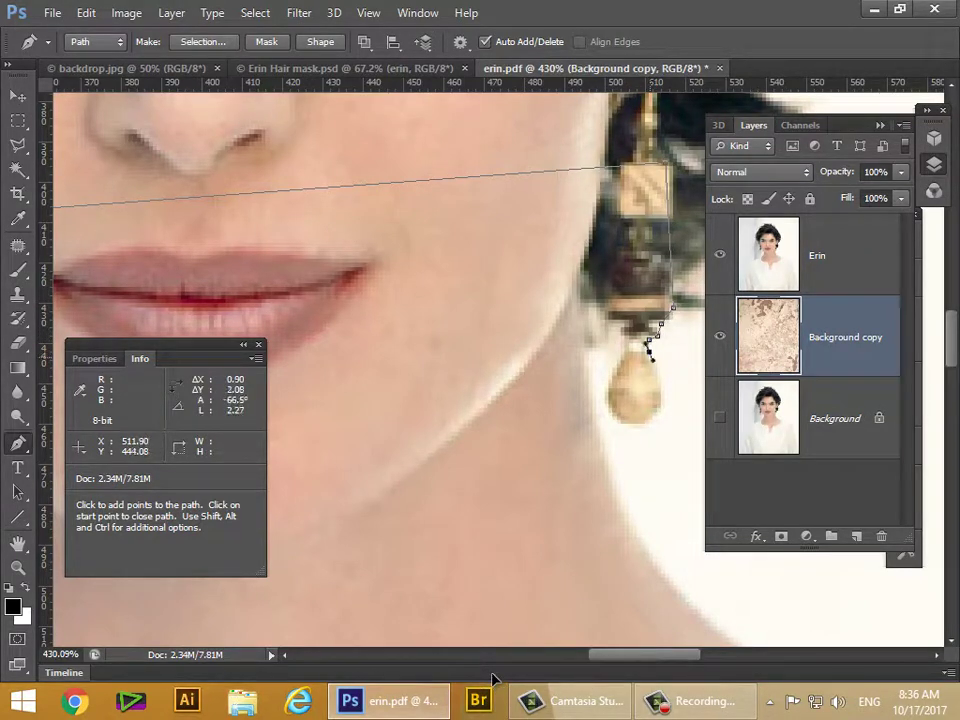
click(660, 383)
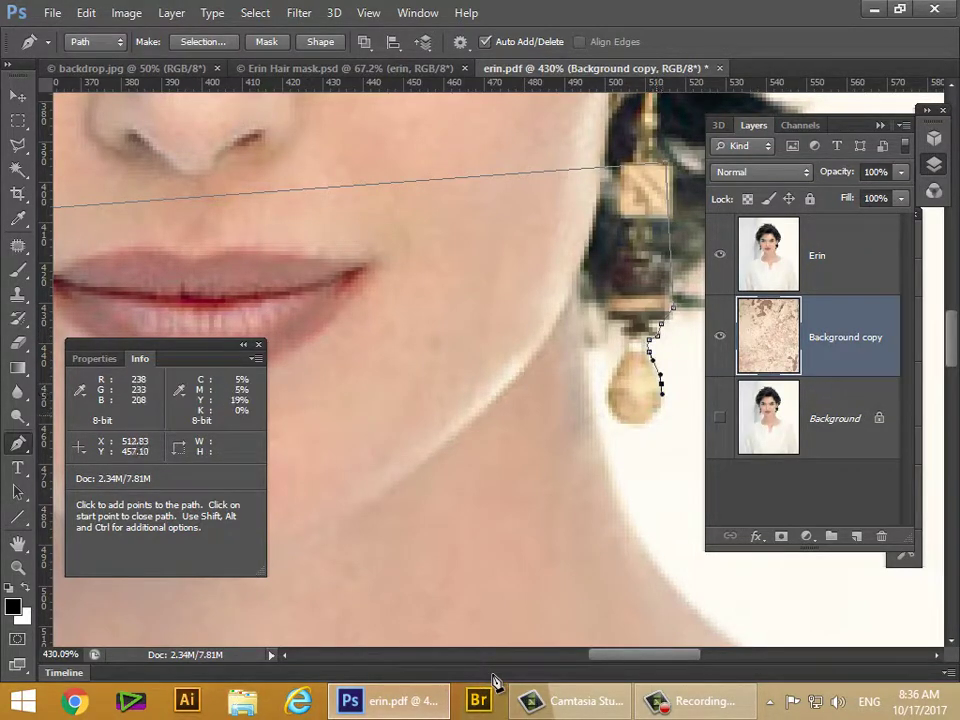
click(653, 417)
click(629, 424)
click(617, 421)
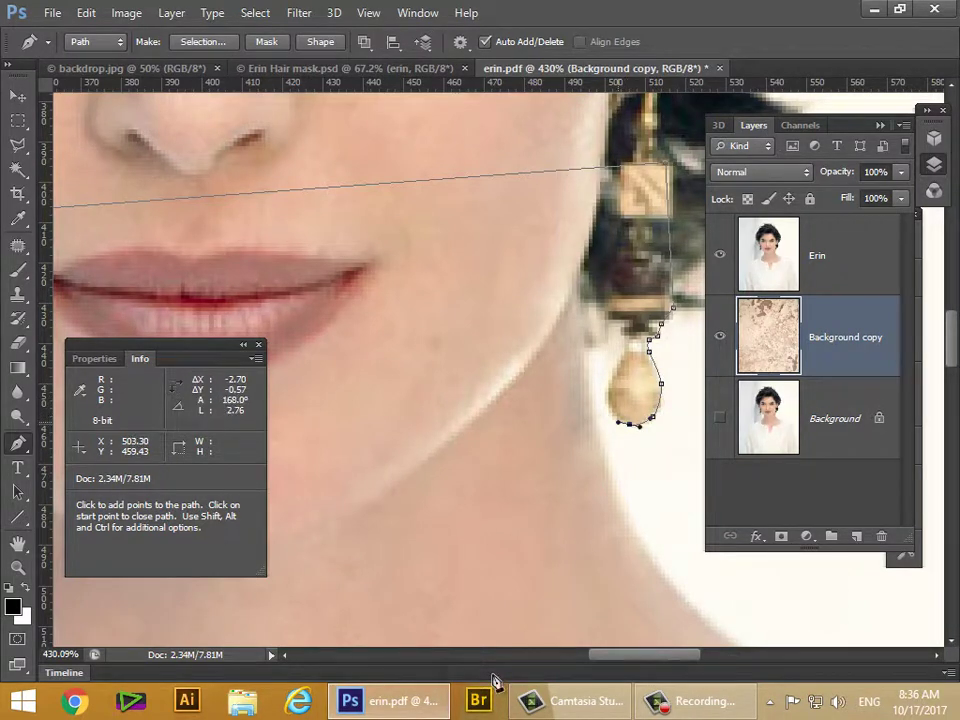
click(607, 390)
click(619, 364)
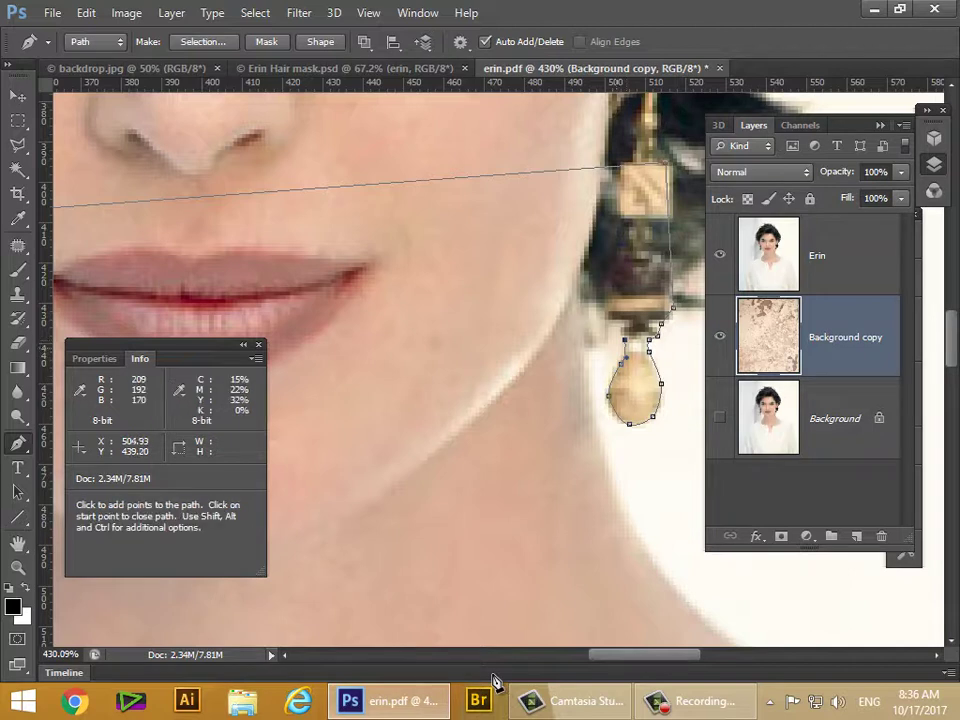
- Trace the inner side of the link and the underside of the dark beads, then curve the path onto the neck edge
click(625, 332)
click(621, 324)
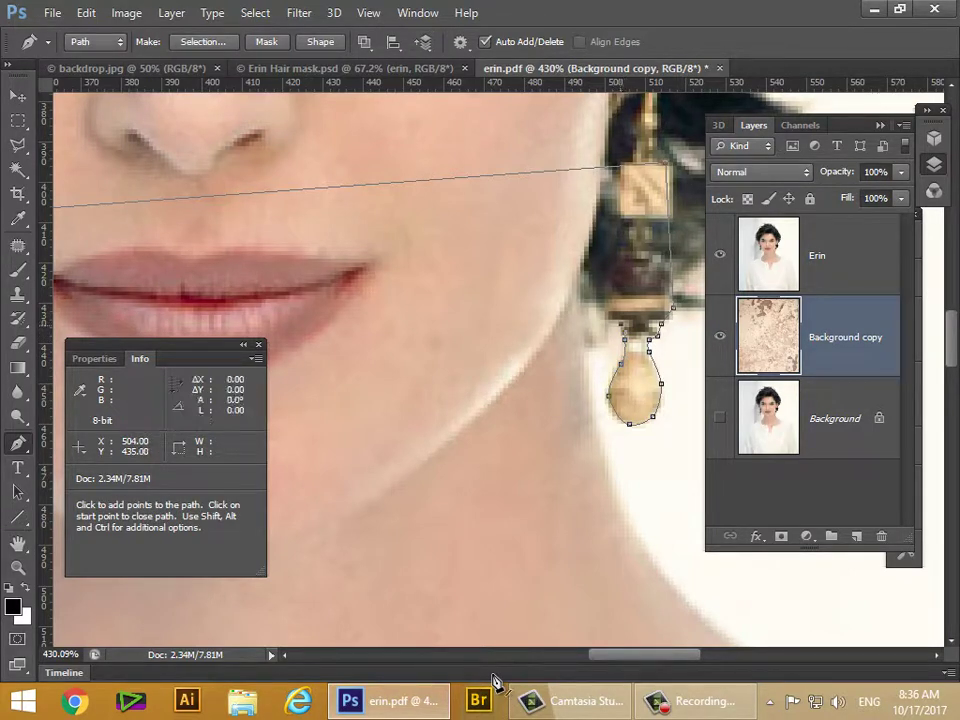
click(613, 324)
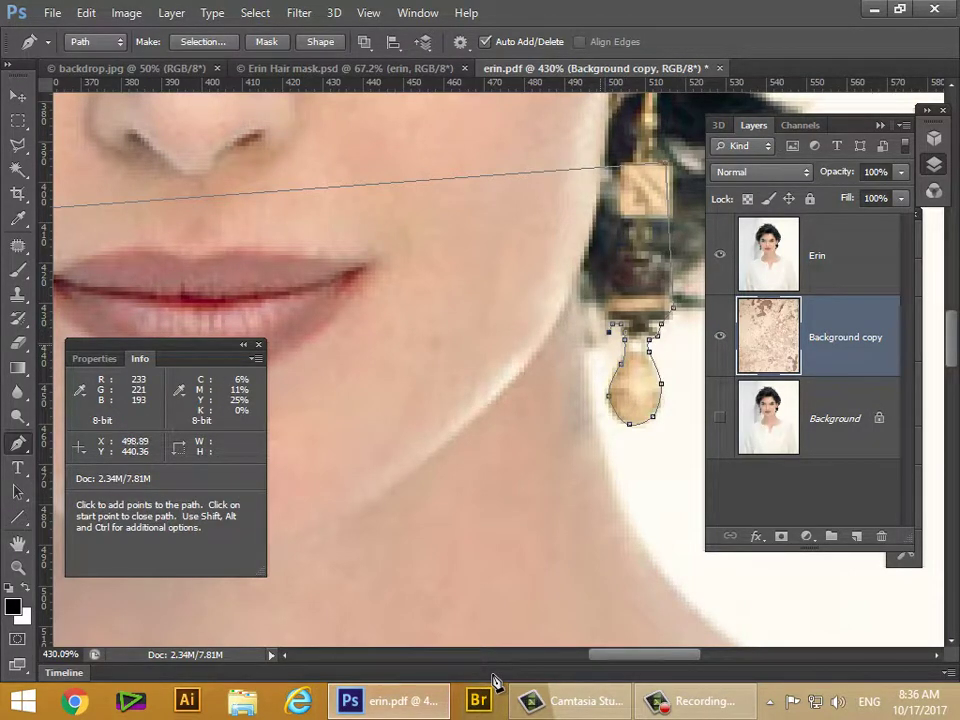
drag(600, 349, 584, 343)
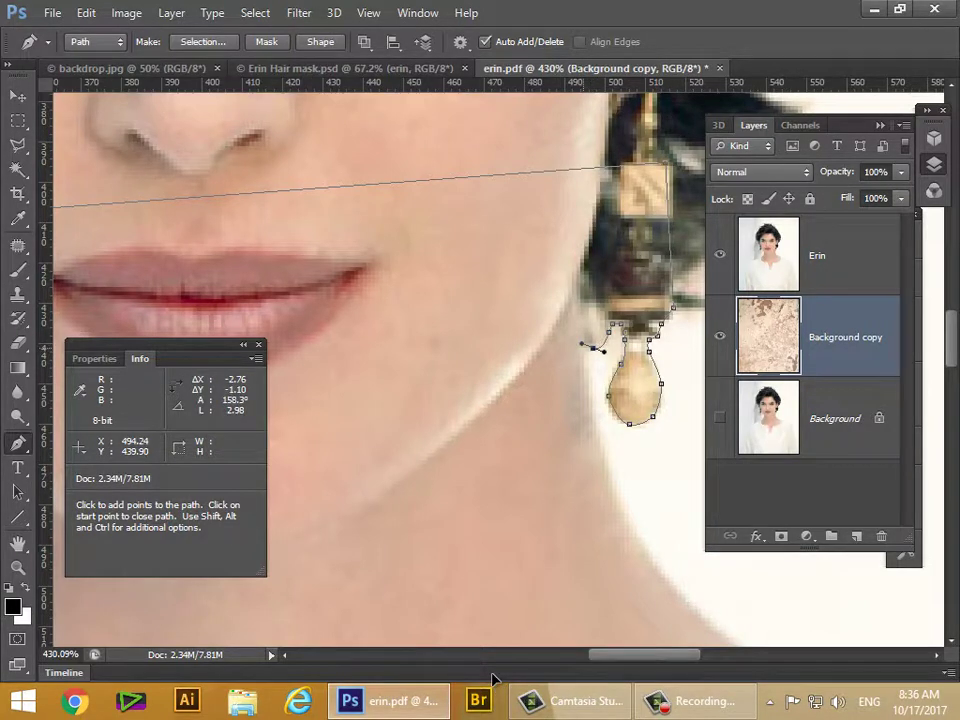
click(584, 380)
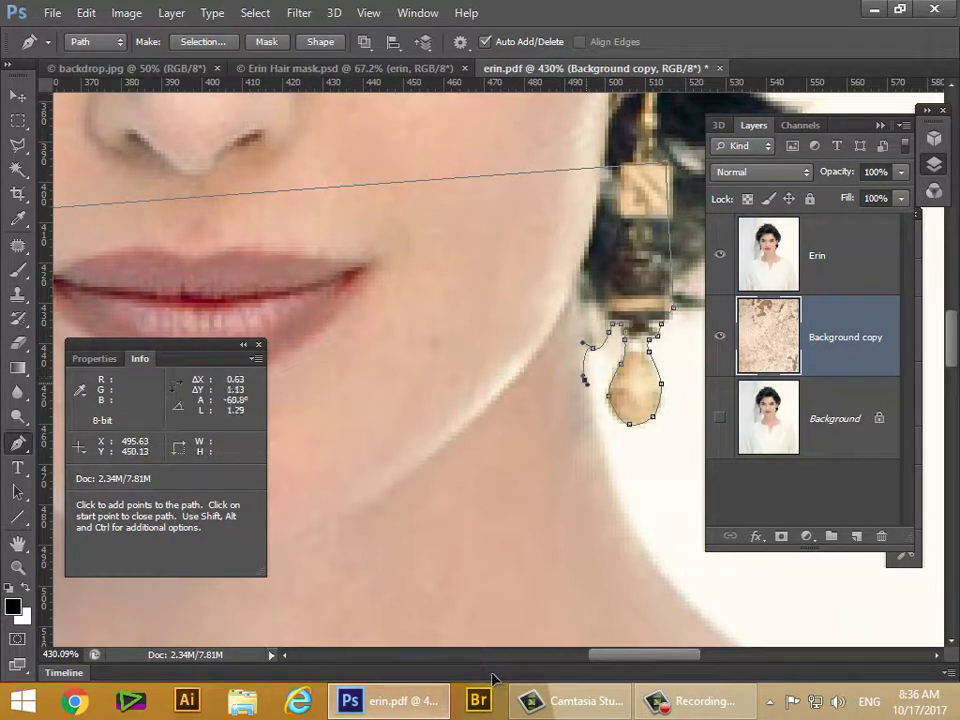
- Follow the right-hand side of the neck down with curved anchors, past the collar to the start of the shoulder
drag(624, 516, 640, 547)
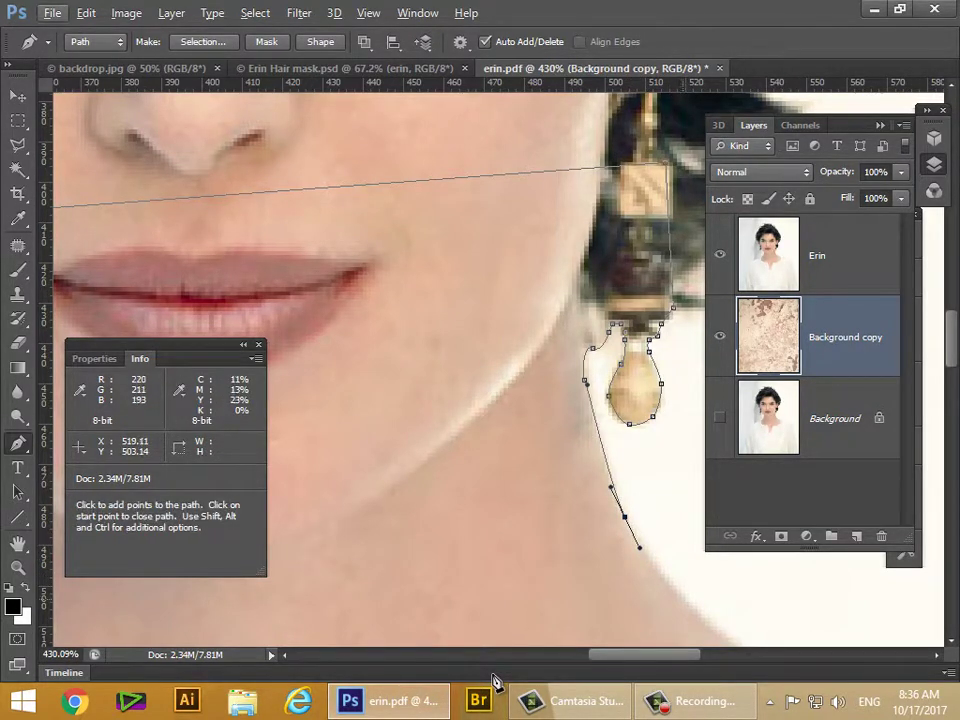
click(686, 598)
key(space)
drag(650, 612, 279, 245)
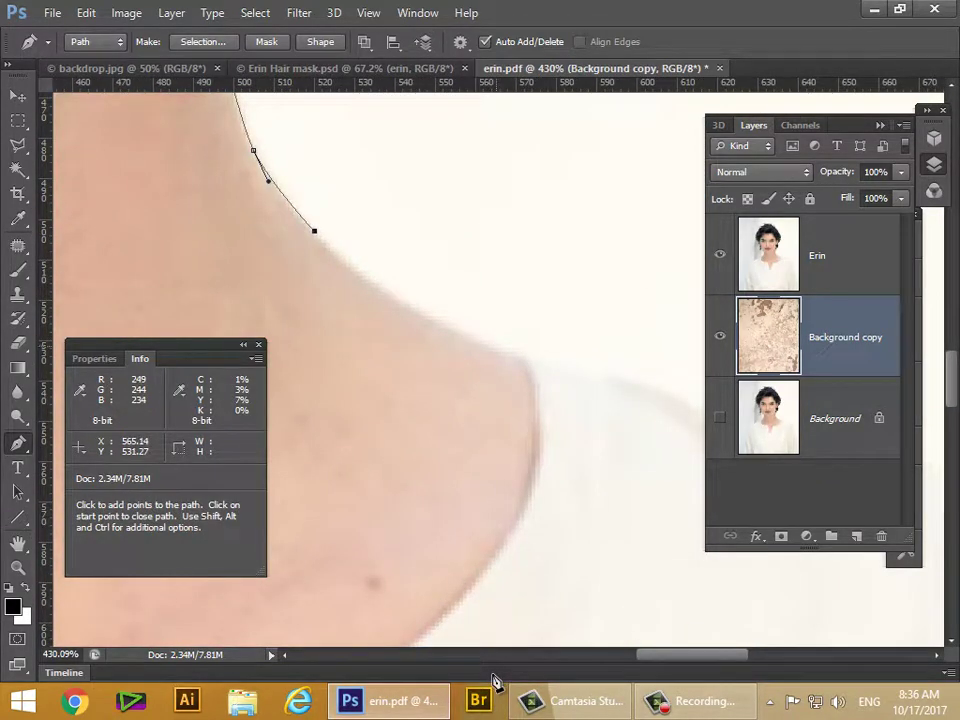
drag(495, 348, 649, 388)
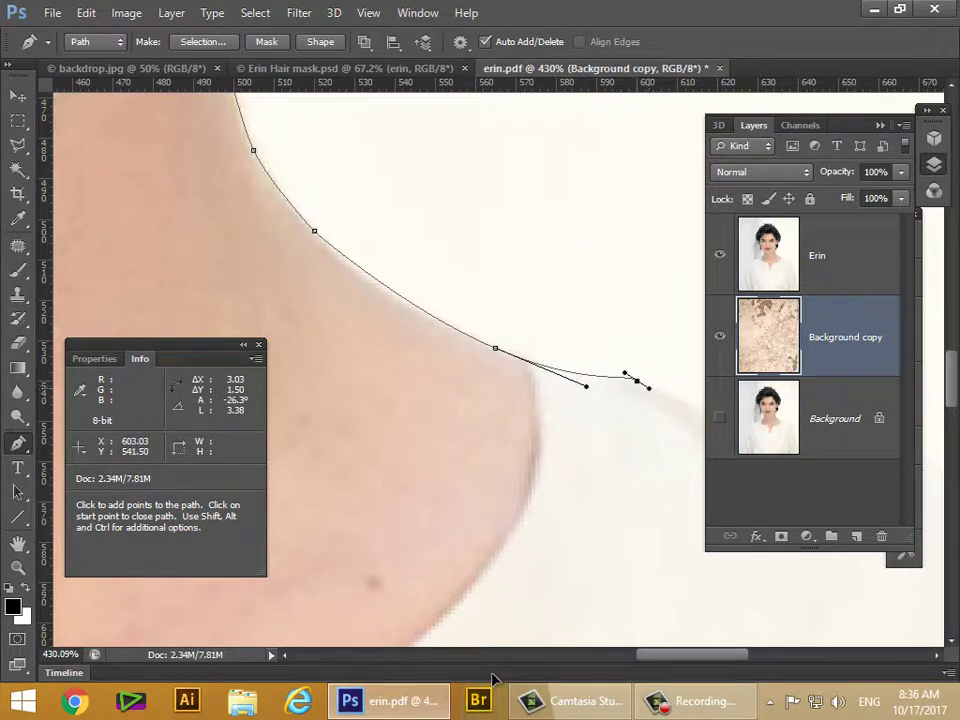
- Add two anchors beyond the collar, shift the lower one and reshape its handle to remove the loop between them
drag(652, 432, 579, 403)
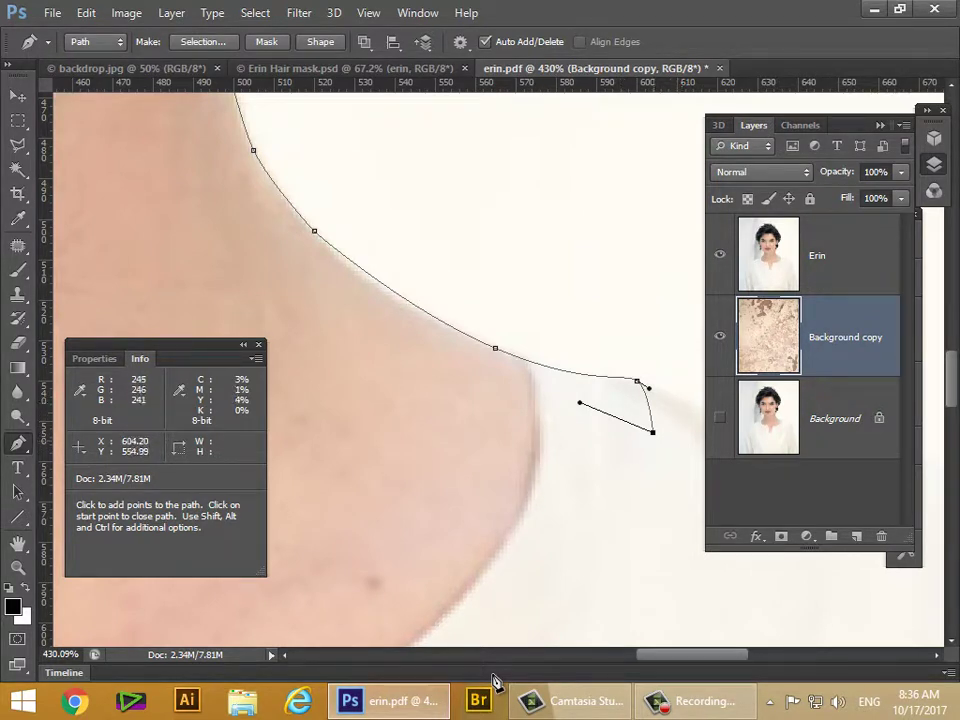
click(693, 404)
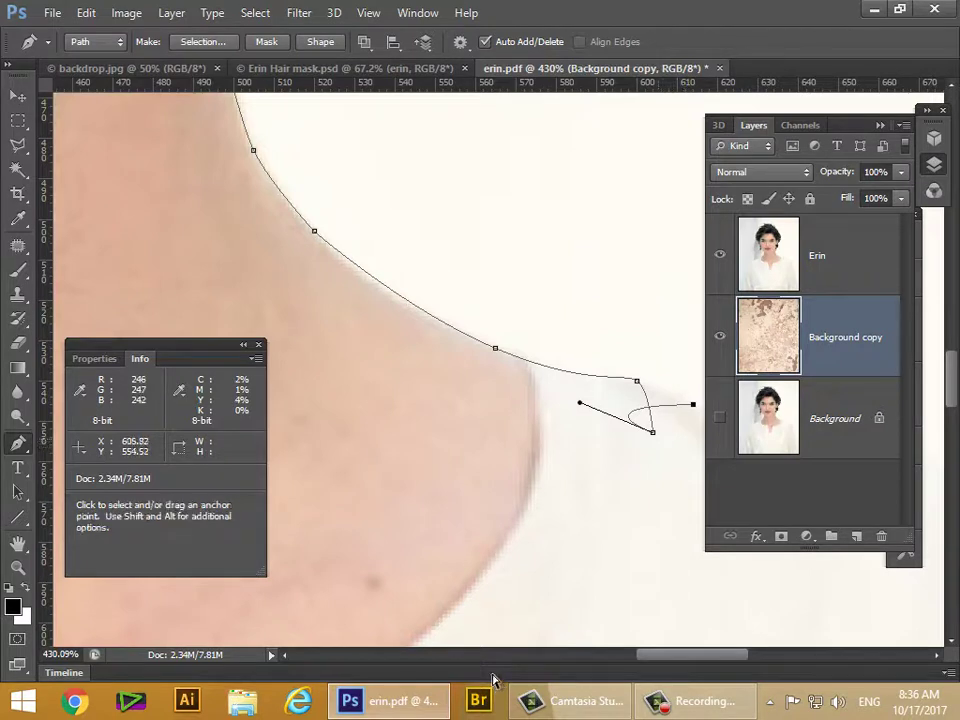
drag(653, 432, 656, 424)
key(ctrl+Right)
key(ctrl+Right)
key(ctrl+Right)
key(ctrl+Right)
key(ctrl+Down)
key(ctrl+Down)
key(ctrl+Down)
key(ctrl+Down)
key(ctrl+Down)
key(ctrl+Down)
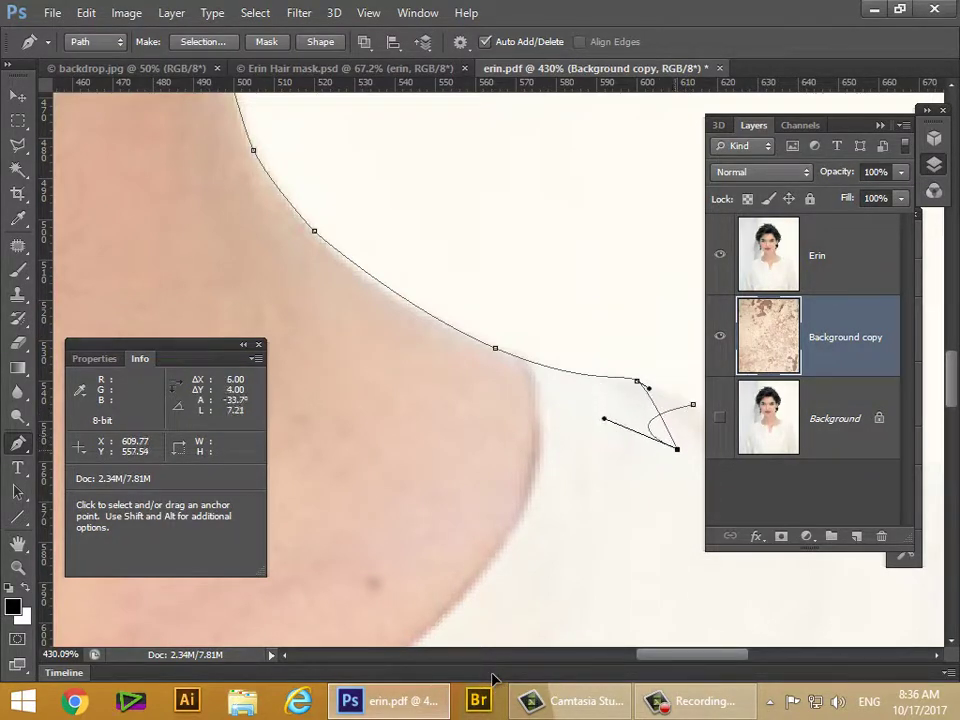
drag(600, 423, 685, 448)
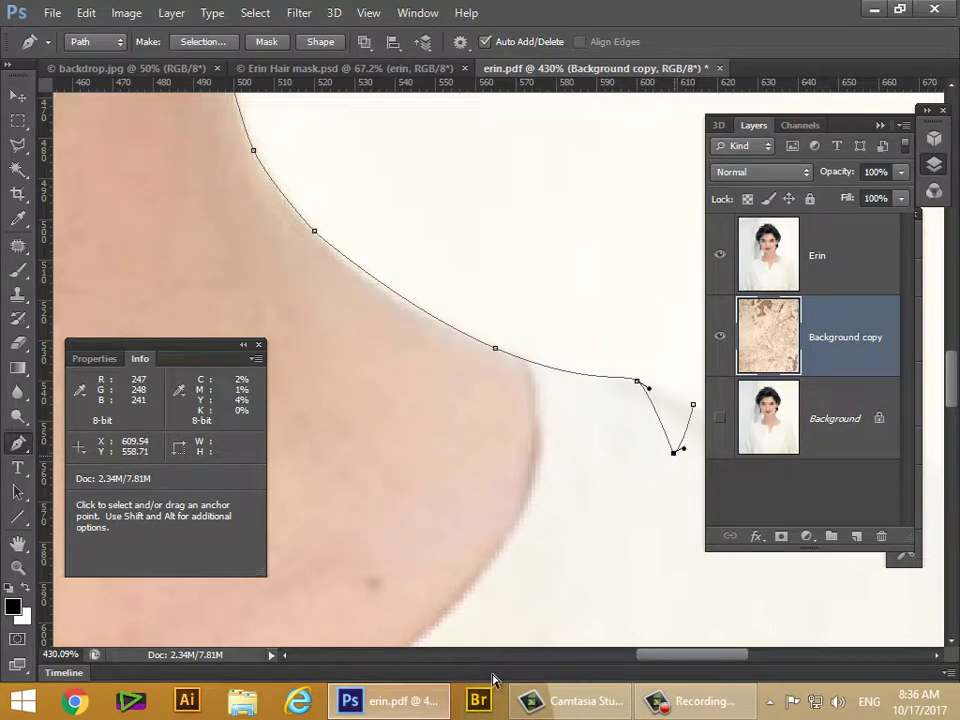
- Nudge the low anchor up onto the blouse's shoulder line so the path follows the fabric edge
key(ctrl+Left)
key(ctrl+Up)
key(ctrl+Up)
key(ctrl+Up)
key(ctrl+Up)
key(ctrl+Up)
key(ctrl+Up)
key(ctrl+Up)
key(ctrl+Up)
key(ctrl+Up)
key(ctrl+Up)
key(ctrl+Up)
key(ctrl+Up)
key(ctrl+Up)
key(ctrl+Up)
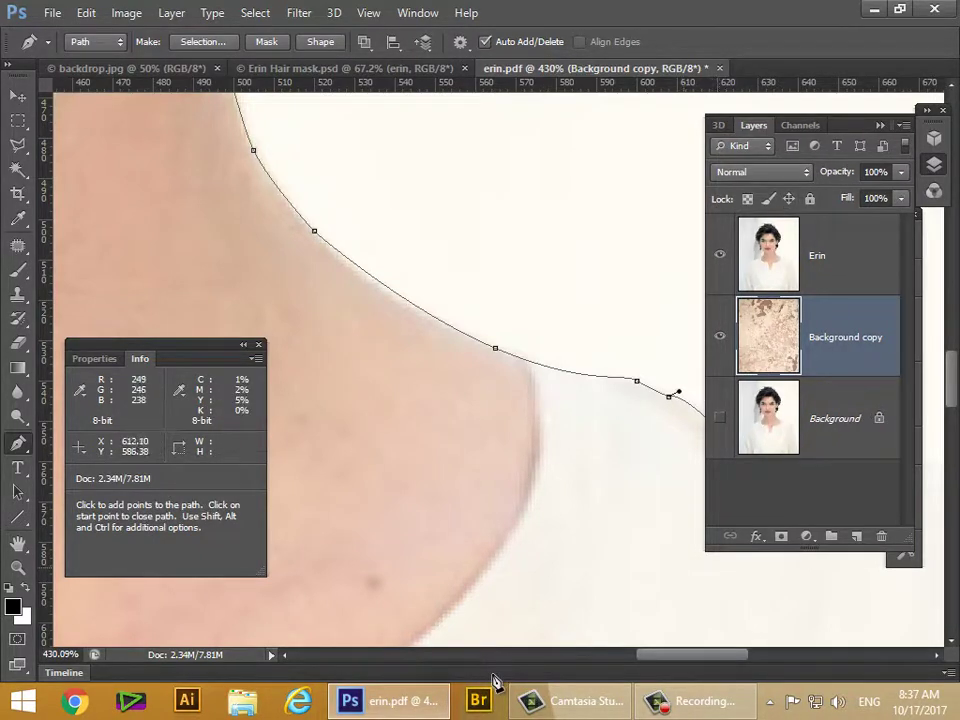
- Reposition the last two anchors farther out along the shoulder edge and resume the path from its end anchor
drag(675, 528, 220, 353)
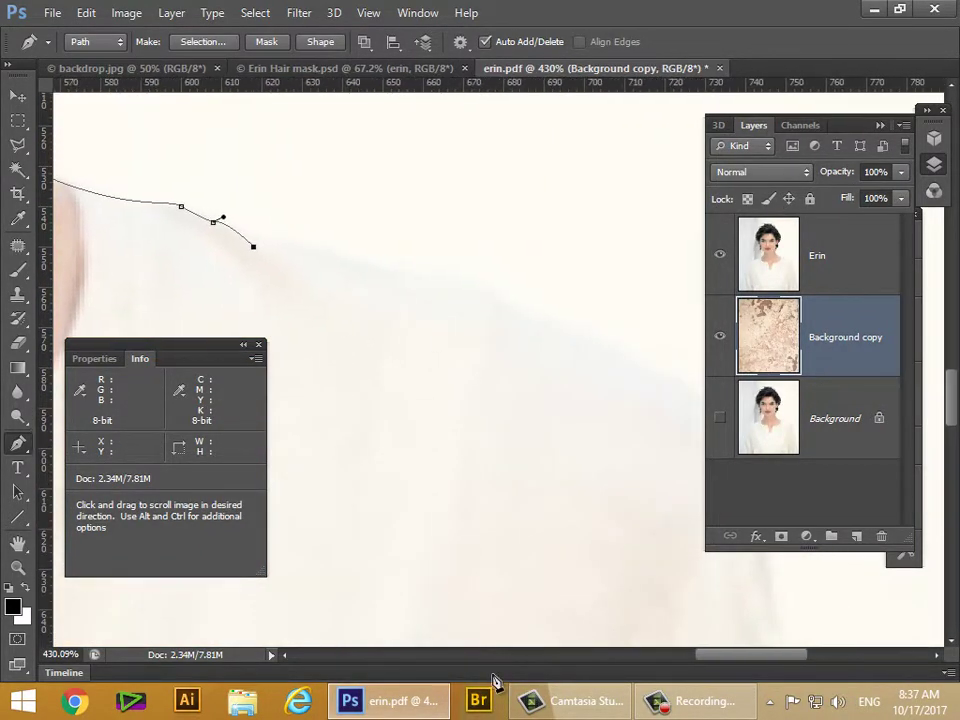
drag(256, 247, 283, 242)
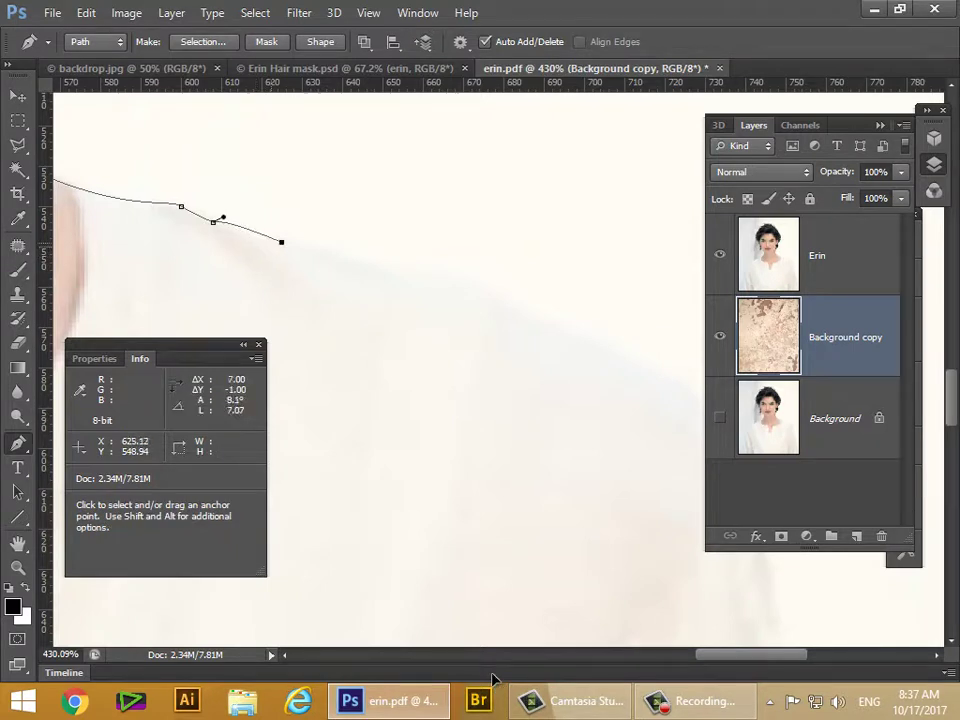
mouse_move(213, 221)
mouse_down()
mouse_move(251, 221)
mouse_move(254, 232)
mouse_up()
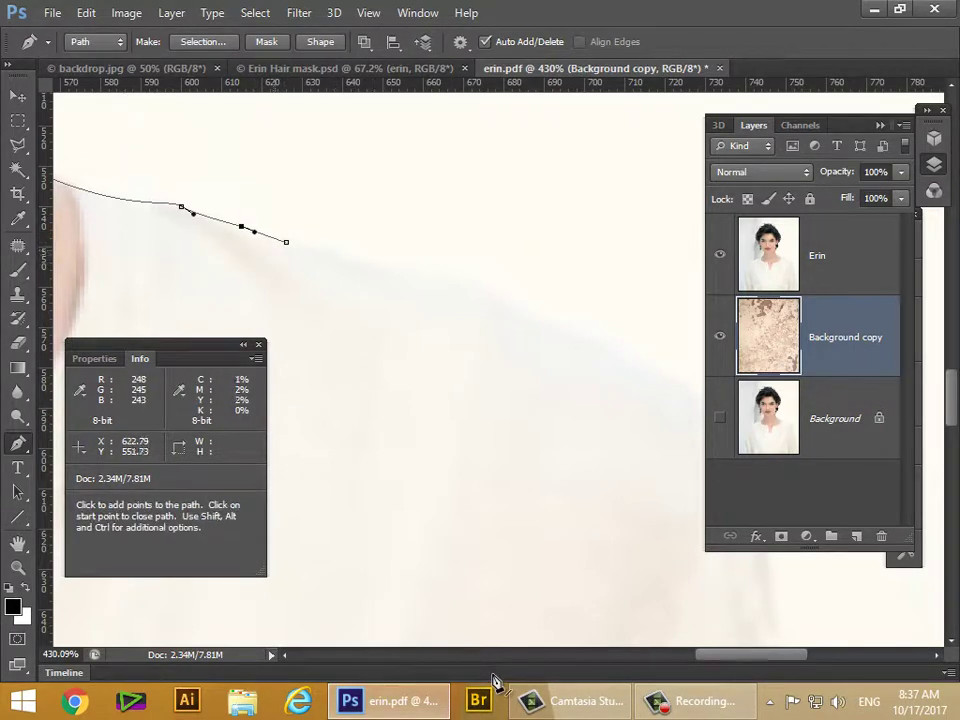
click(286, 242)
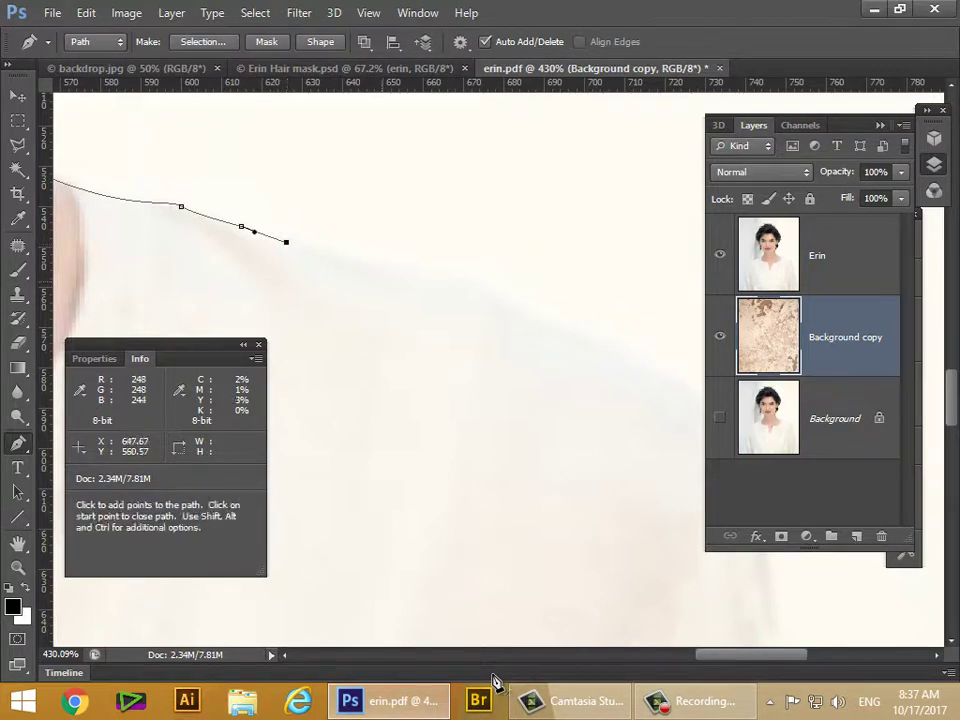
- Continue the path along the right-hand shoulder and curve it around onto the top of the sleeve
click(423, 278)
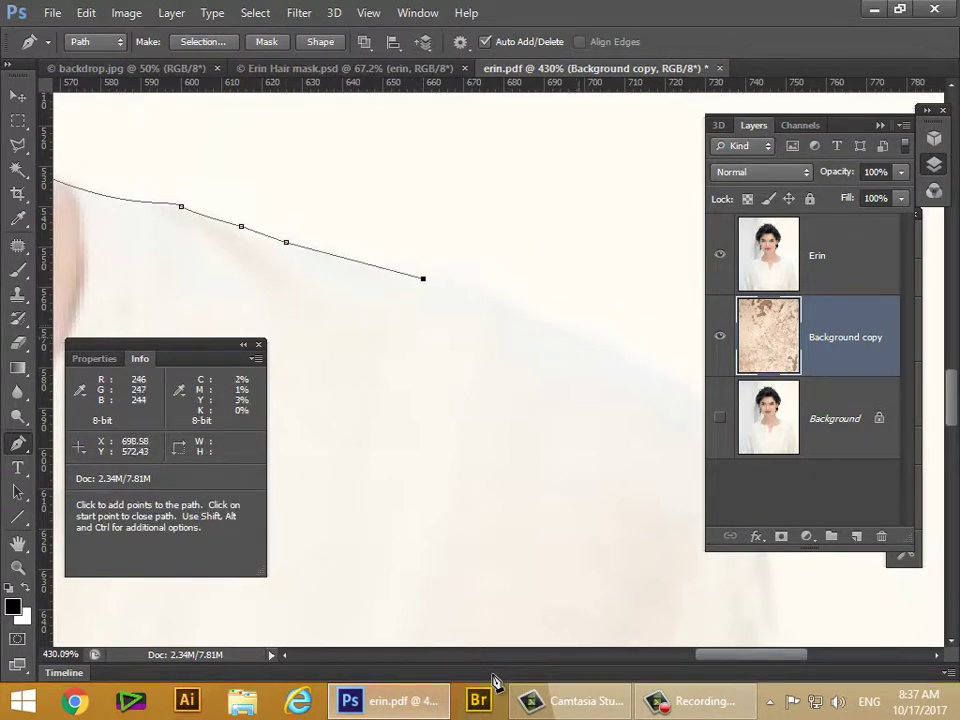
mouse_move(580, 339)
mouse_down()
mouse_move(600, 349)
mouse_move(434, 246)
mouse_move(325, 217)
mouse_up()
key(space)
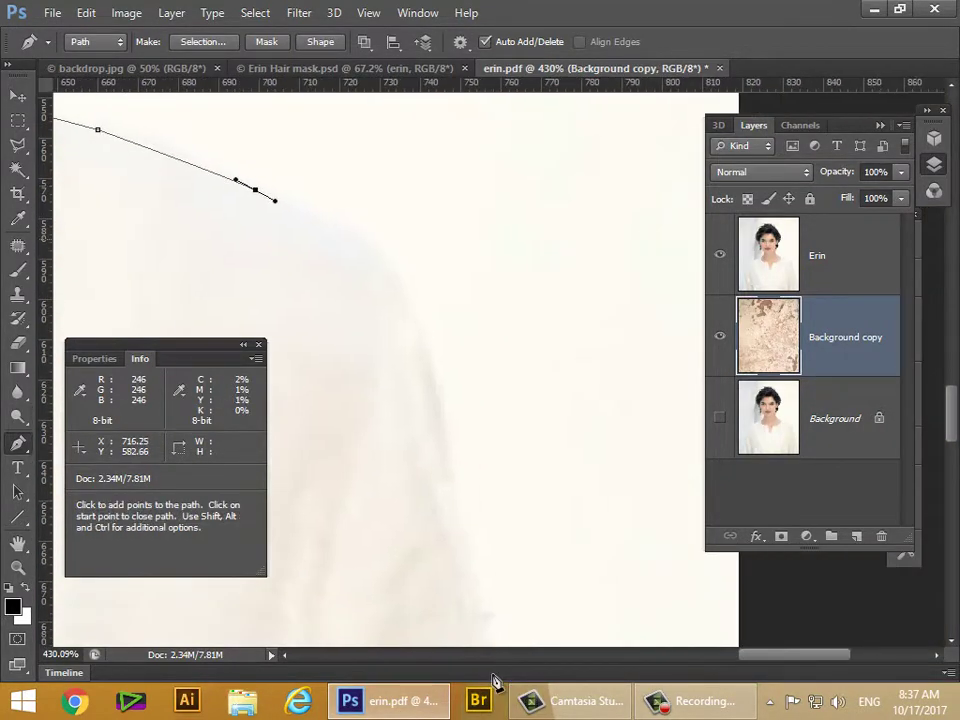
mouse_move(372, 246)
mouse_down()
mouse_move(386, 257)
mouse_move(377, 266)
mouse_move(378, 255)
mouse_up()
drag(441, 375, 443, 429)
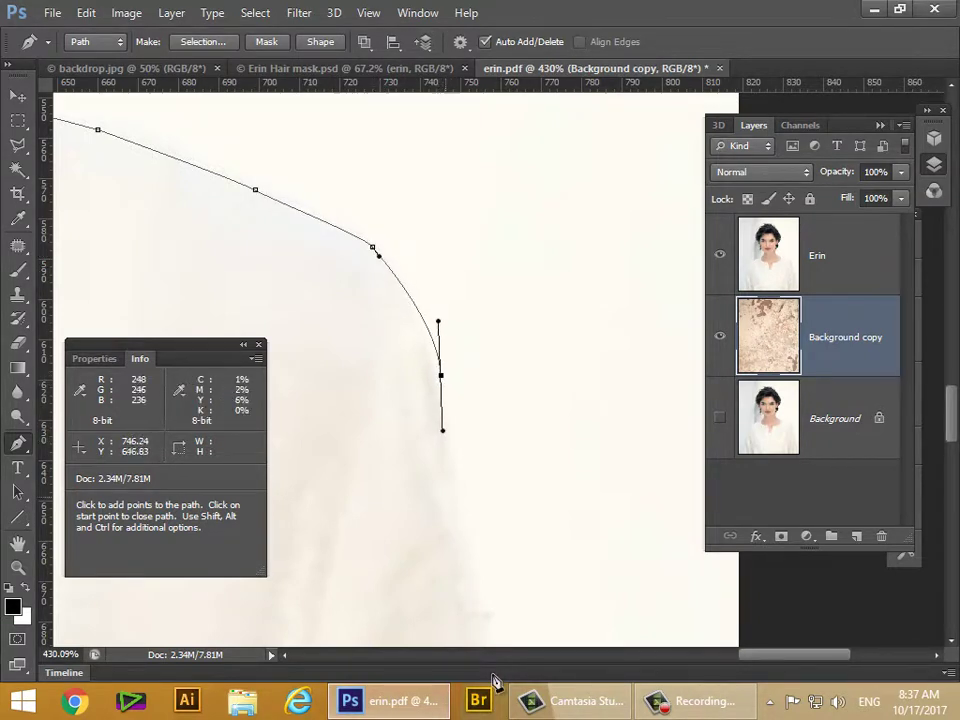
- Trace the outer edge of the right-hand sleeve downward with straight path segments
click(472, 585)
drag(378, 578, 311, 154)
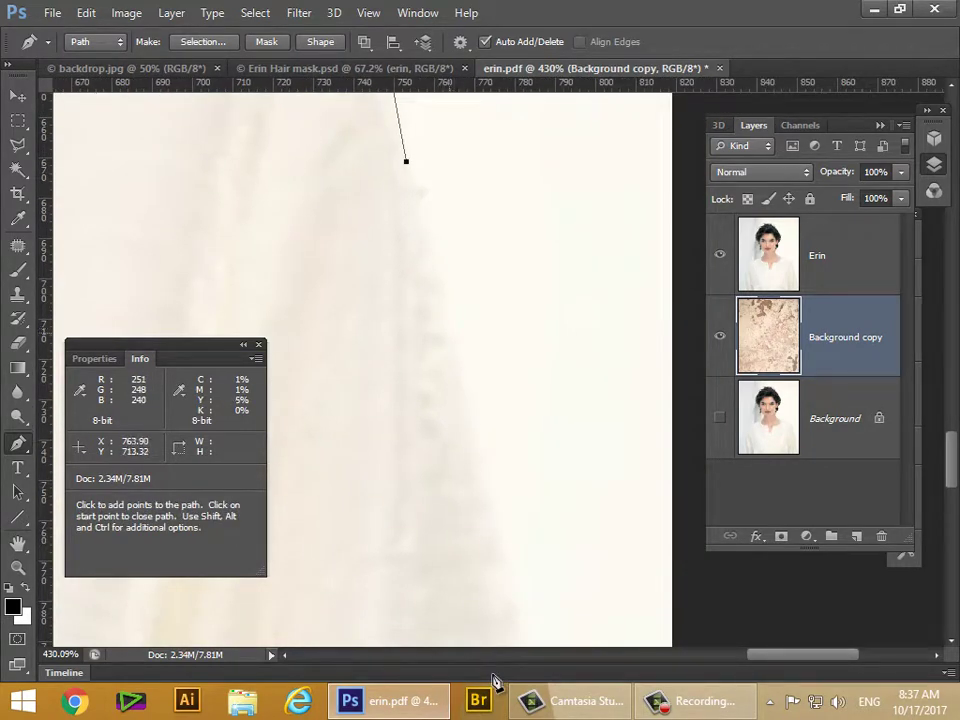
click(446, 335)
click(510, 572)
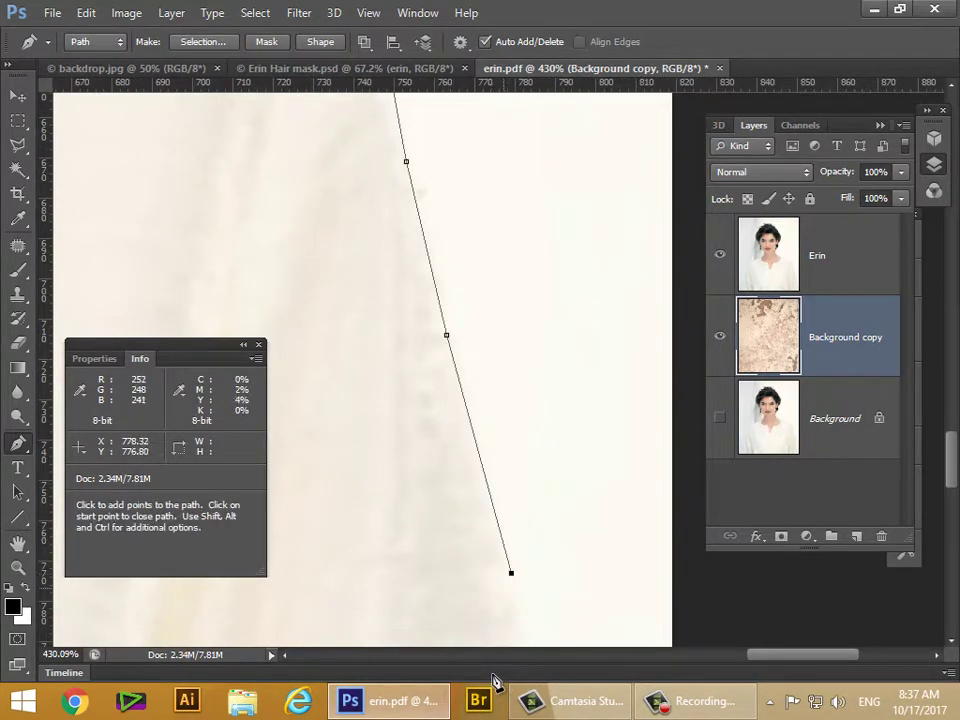
scroll(492, 675, down, 8)
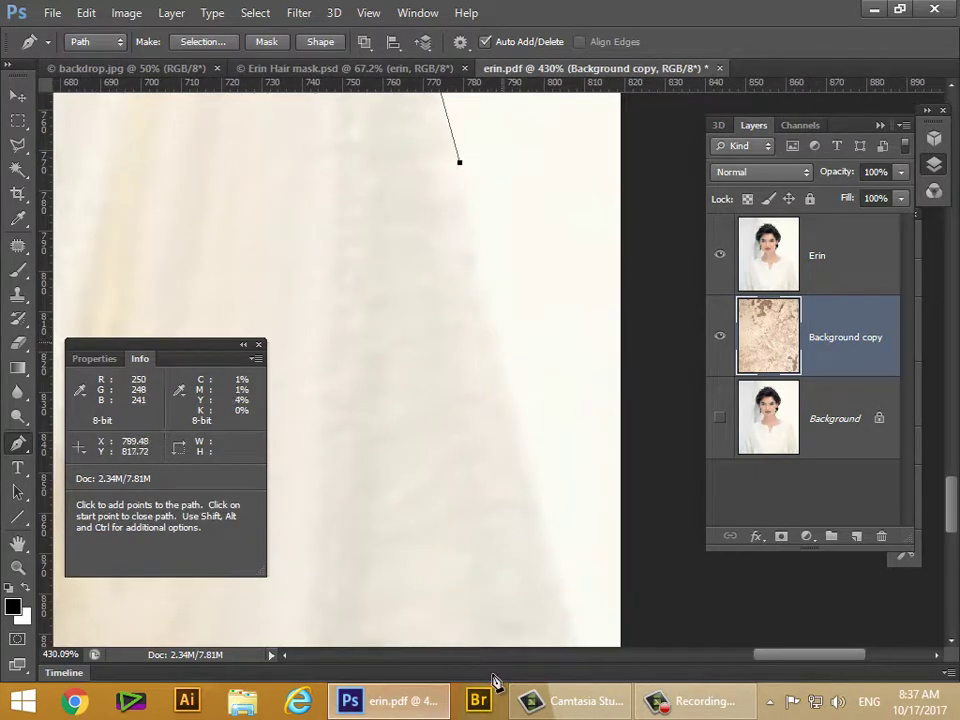
click(500, 358)
click(564, 581)
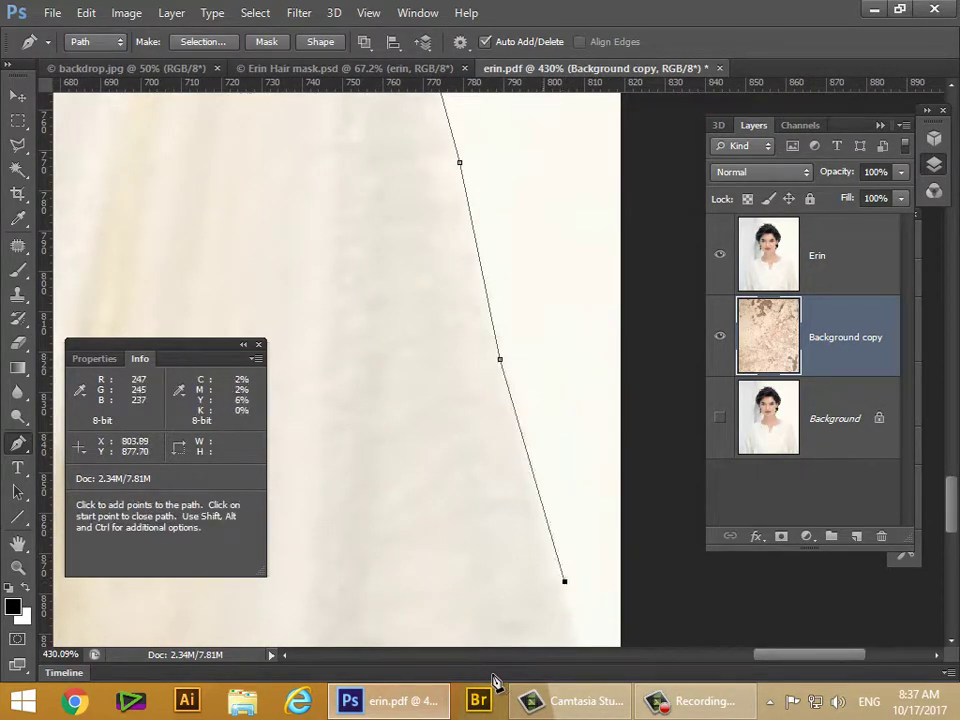
- Extend the path down the rest of the sleeve to the image's right edge and place an anchor at its lower-right corner
scroll(490, 673, down, 5)
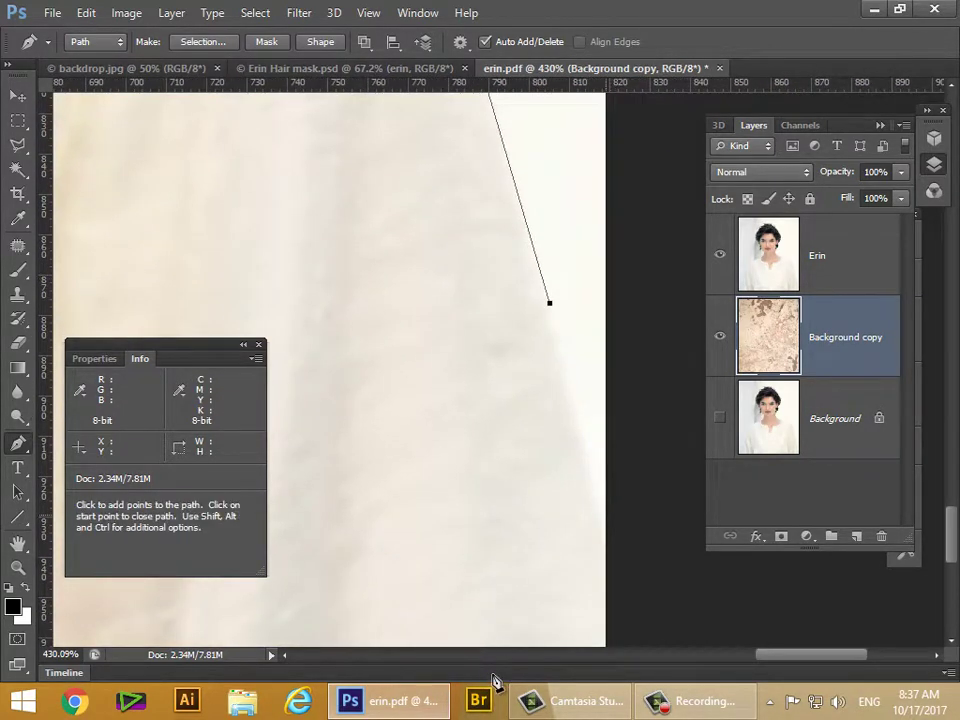
click(602, 510)
scroll(491, 673, down, 5)
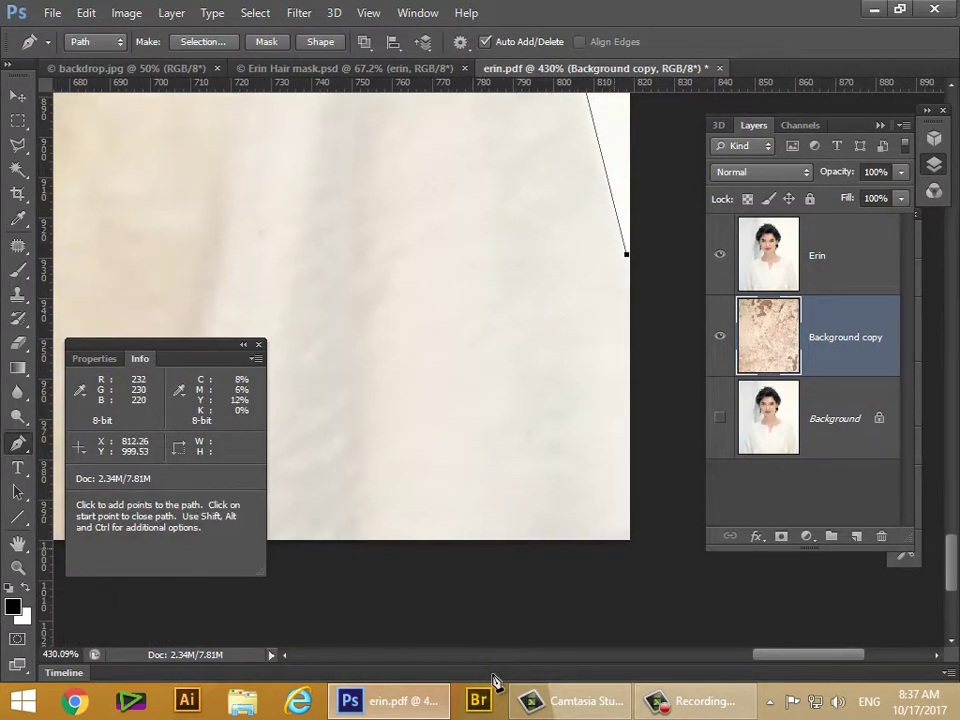
click(630, 540)
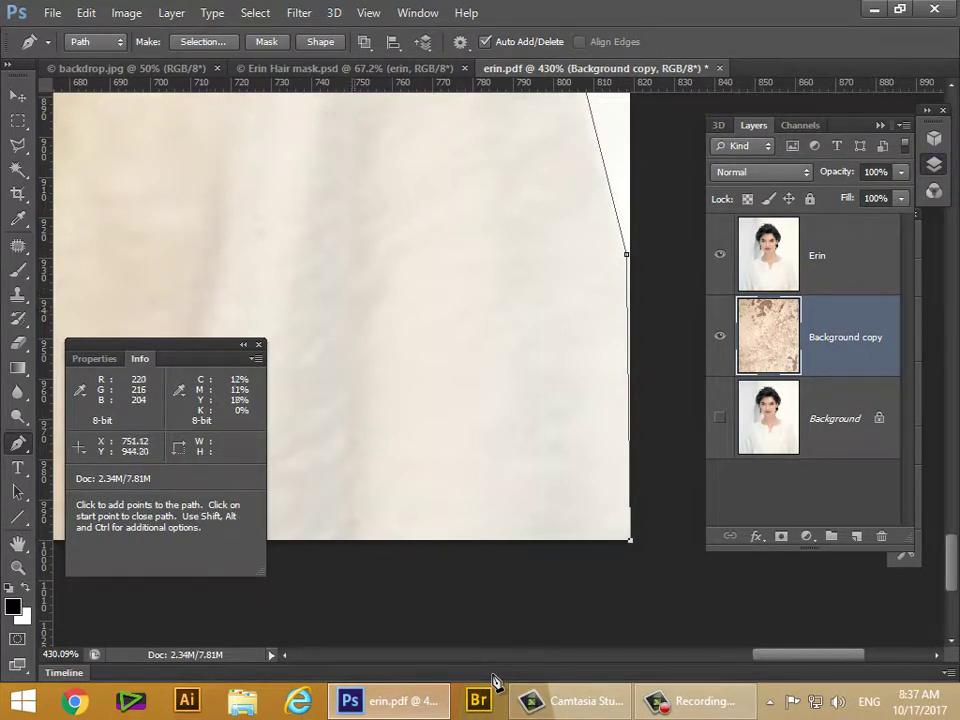
scroll(494, 679, down, 6)
drag(491, 672, 493, 676)
scroll(494, 679, down, 1)
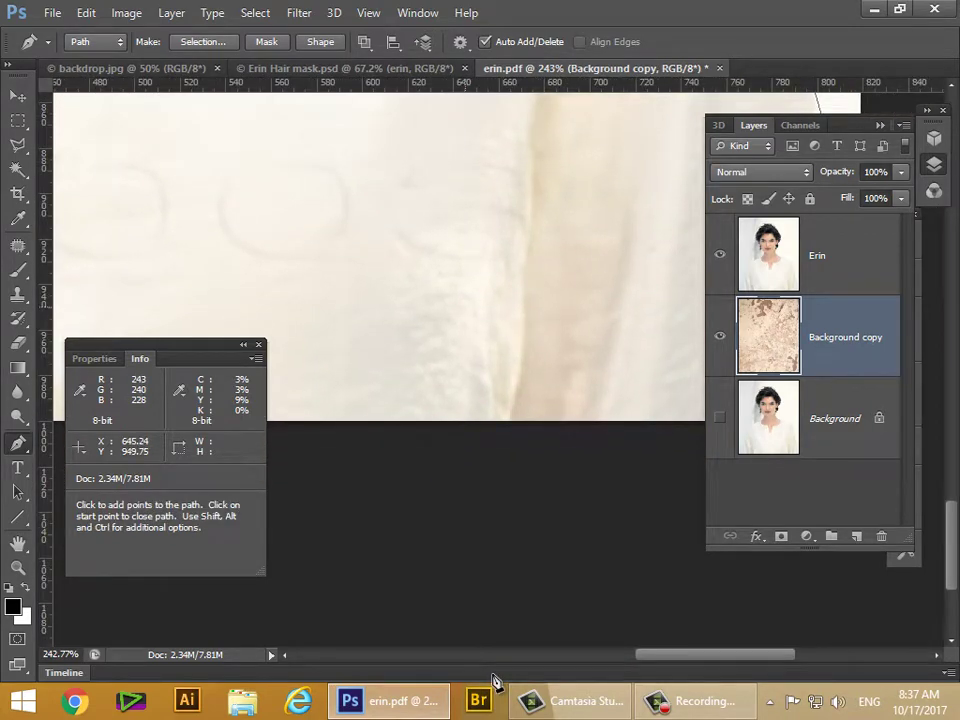
- Close the path by joining its end anchor to the starting anchor at the bottom of the left-hand sleeve
scroll(492, 680, down, 5)
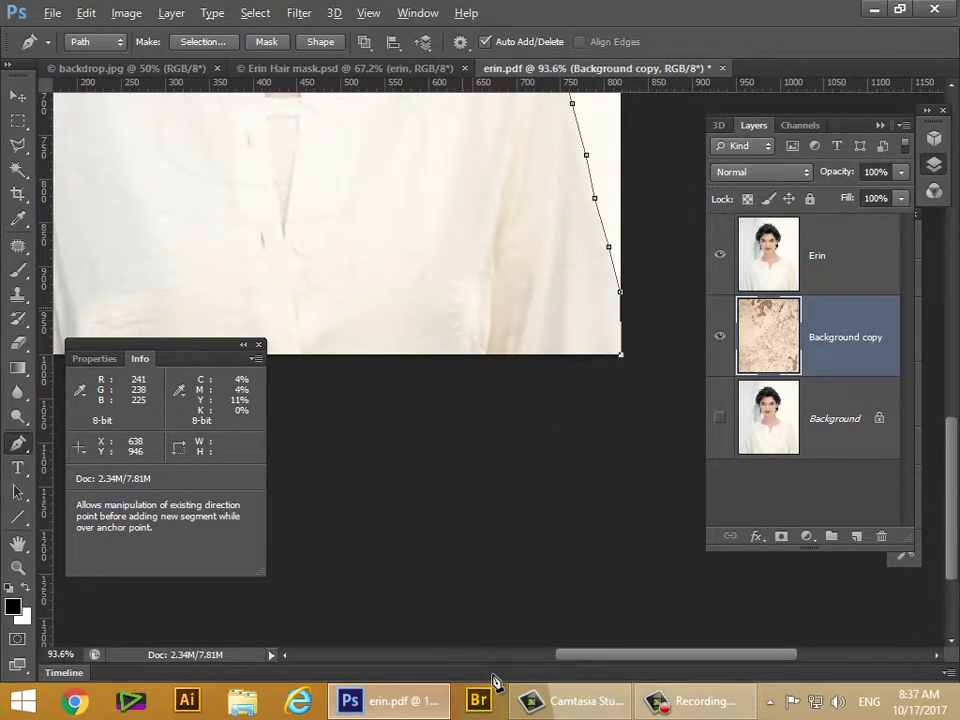
scroll(492, 680, down, 2)
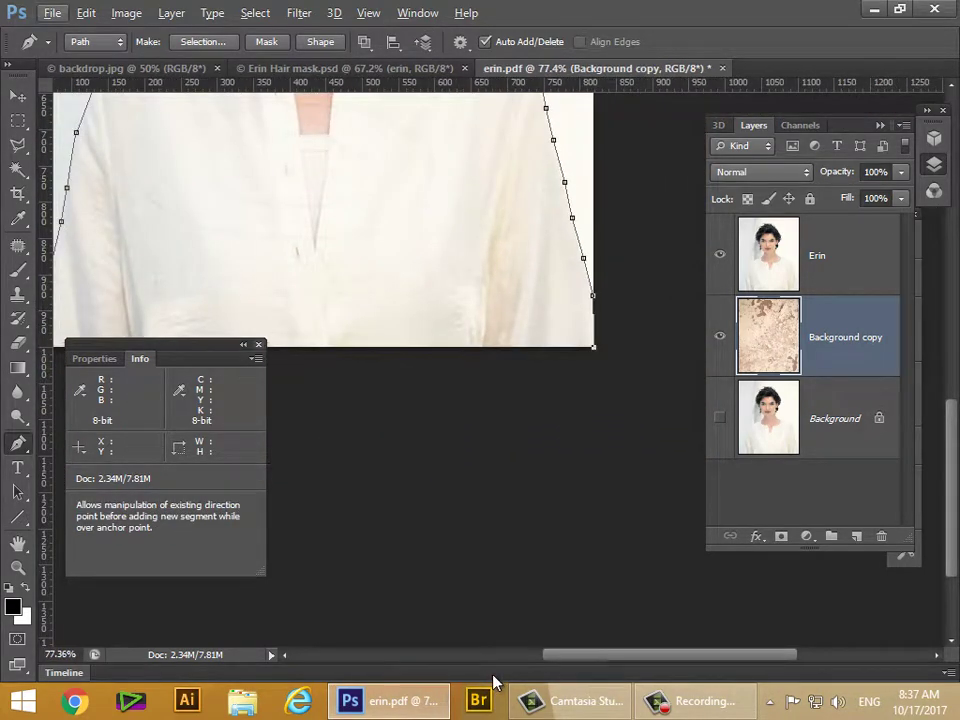
key(F8)
drag(491, 673, 491, 674)
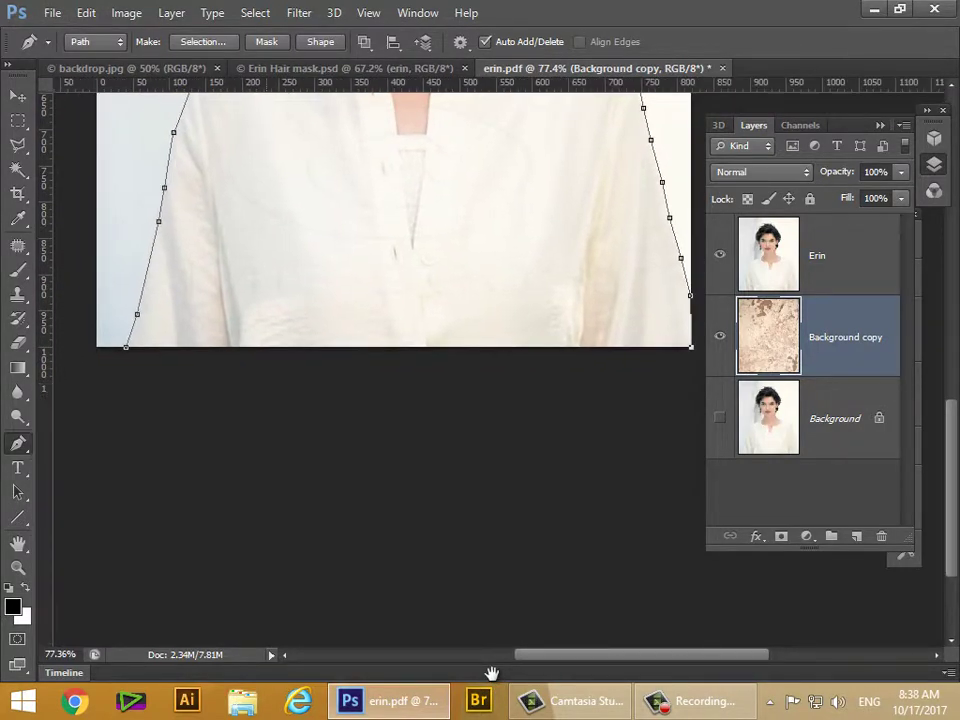
click(126, 347)
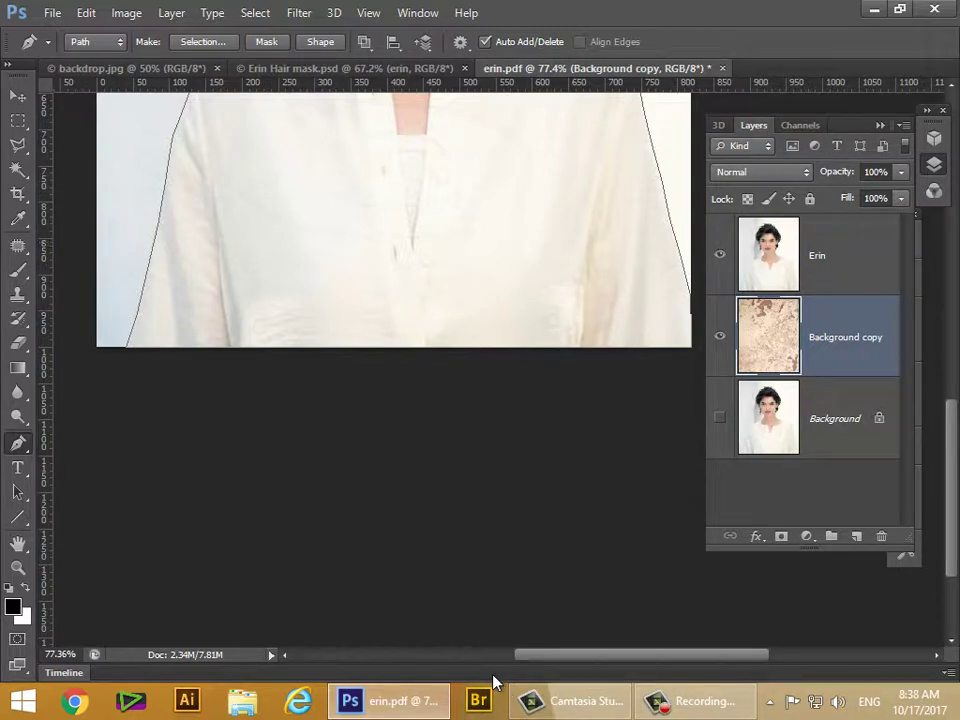
- Show the closed path's anchors again and remove the anchor at the image's lower-right corner
key(ctrl)
key(ctrl+z)
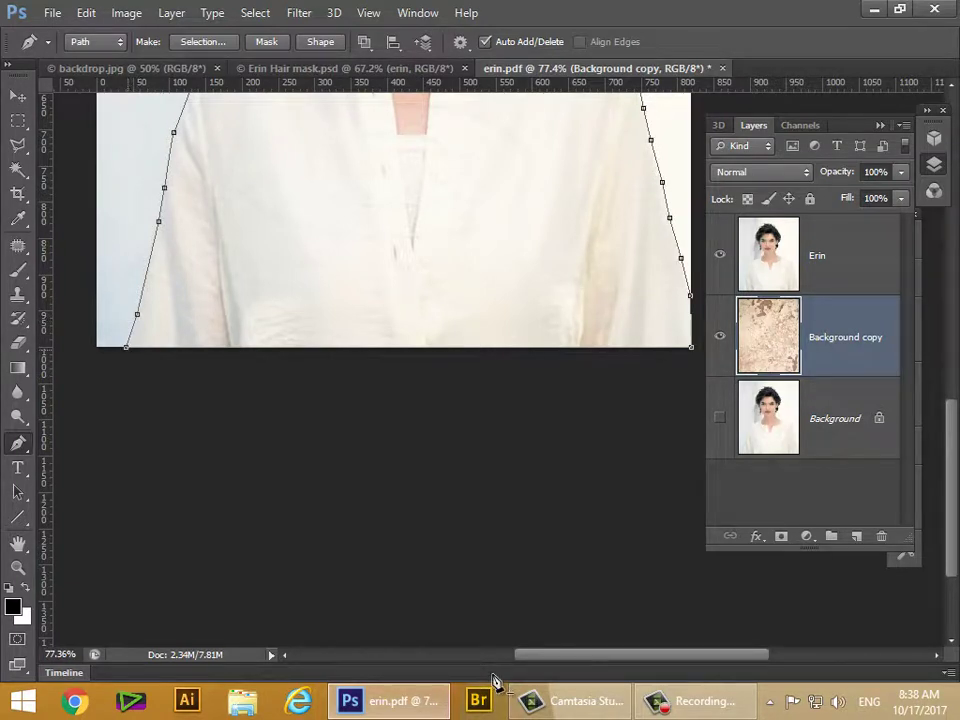
key(ctrl+alt+z)
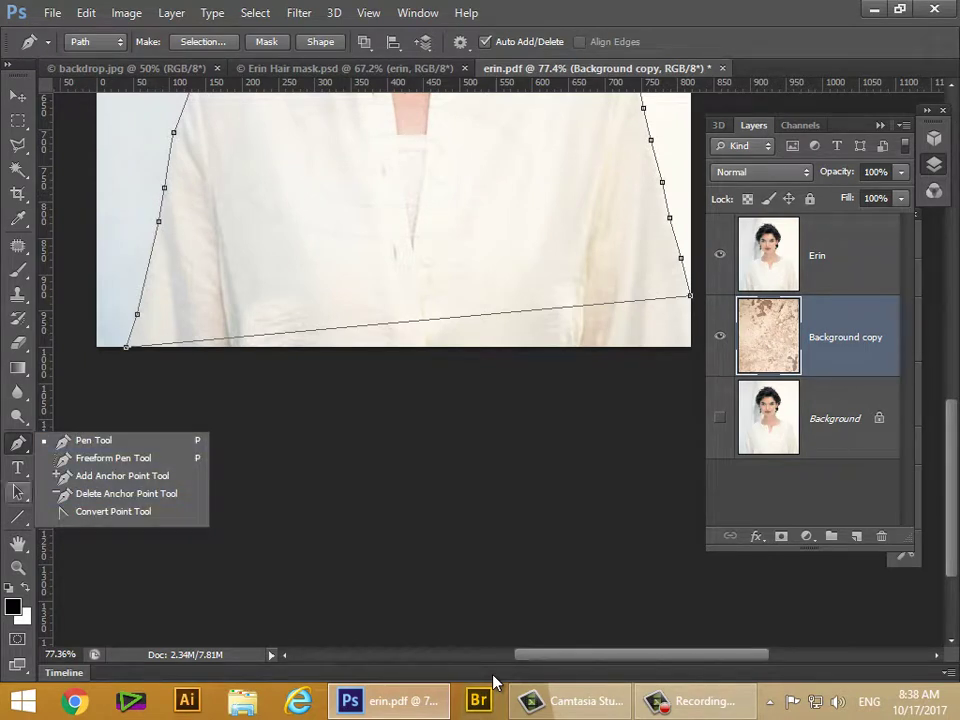
- With the Direct Selection tool, move the last right-hand sleeve anchor down to the image's lower-right corner
key(a)
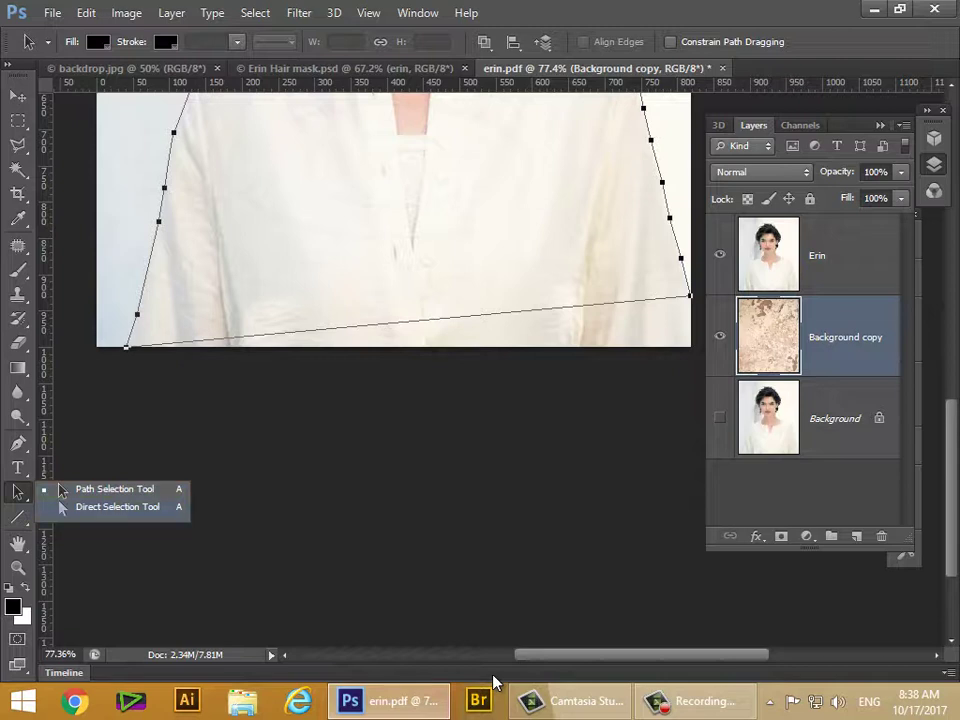
key(shift+a)
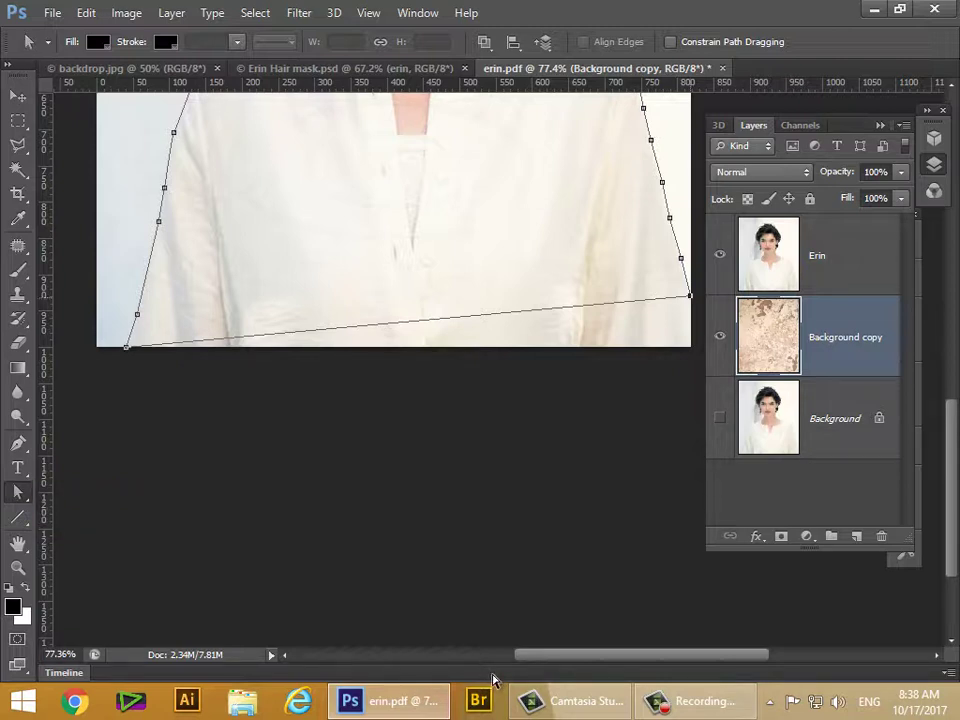
drag(690, 296, 693, 346)
key(Left)
key(Left)
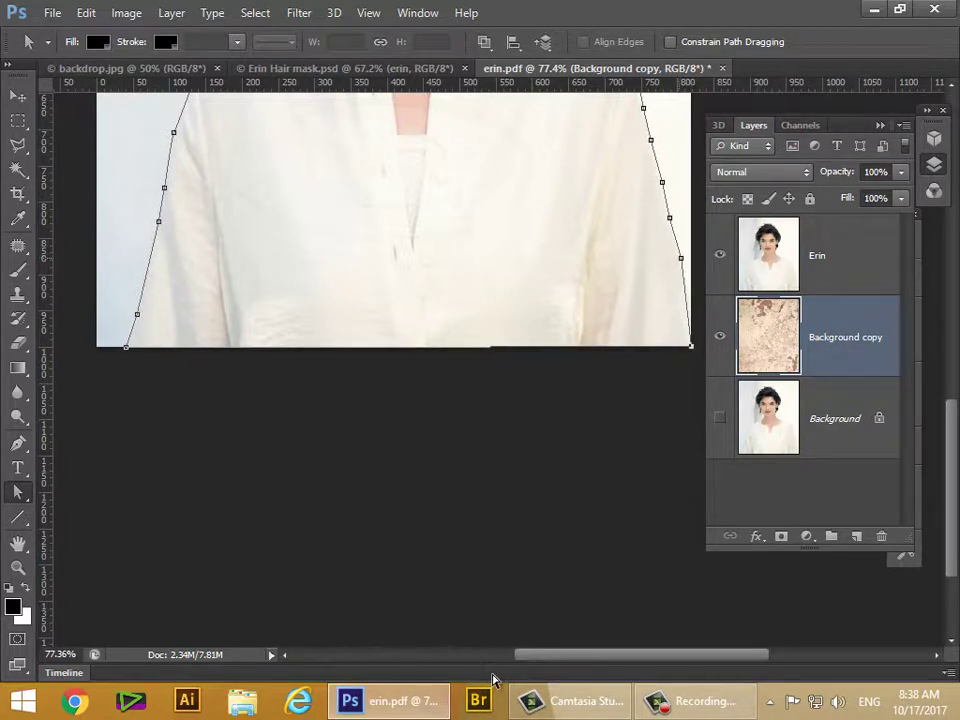
key(shift+Down)
- Reposition the lower anchors along the left-hand sleeve so the path follows its outer edge
mouse_move(173, 132)
mouse_down()
mouse_move(173, 123)
mouse_move(484, 92)
mouse_up()
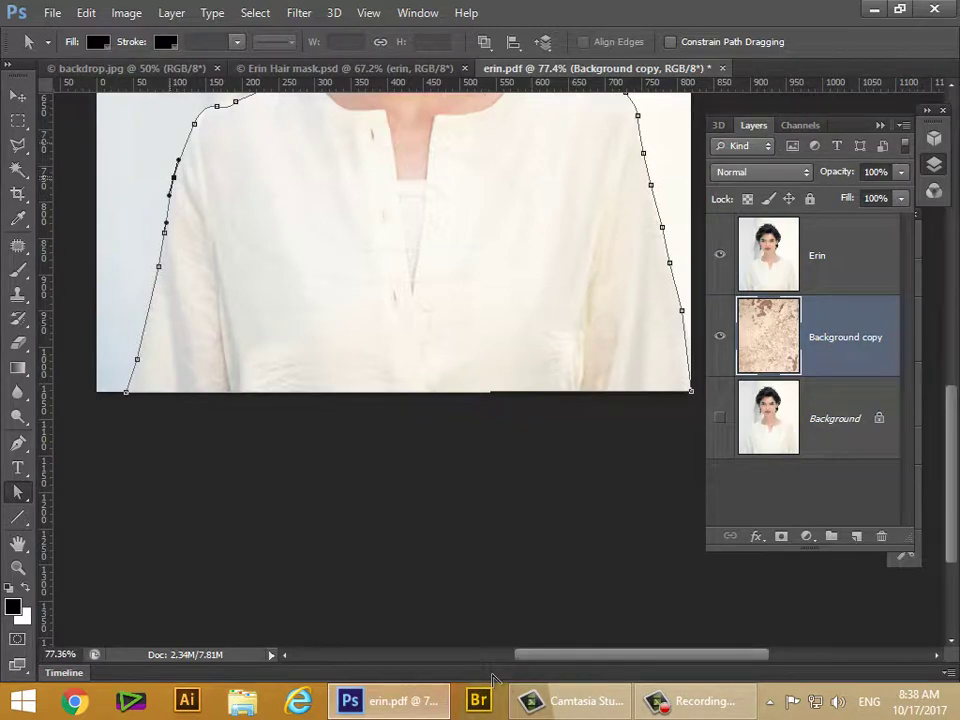
key(ctrl)
drag(159, 267, 147, 305)
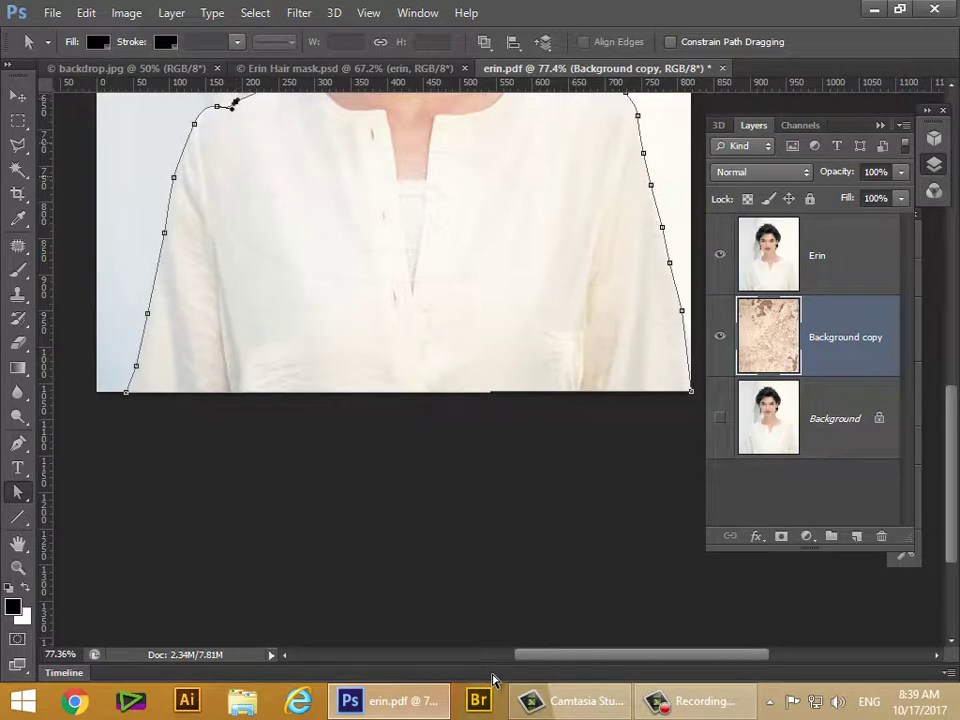
- Adjust the anchors and direction handles along the left-hand shoulder to smooth the path up to the base of the neck
scroll(491, 674, up, 5)
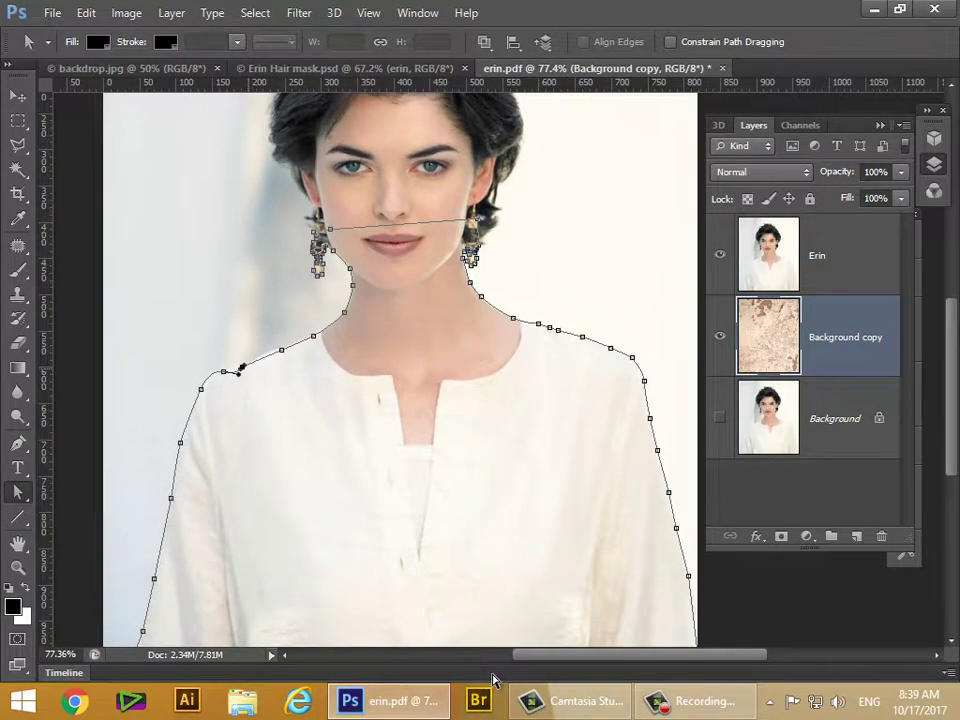
scroll(491, 676, left, 1)
scroll(491, 675, left, 3)
scroll(491, 675, right, 5)
scroll(491, 675, up, 4)
scroll(491, 678, up, 6)
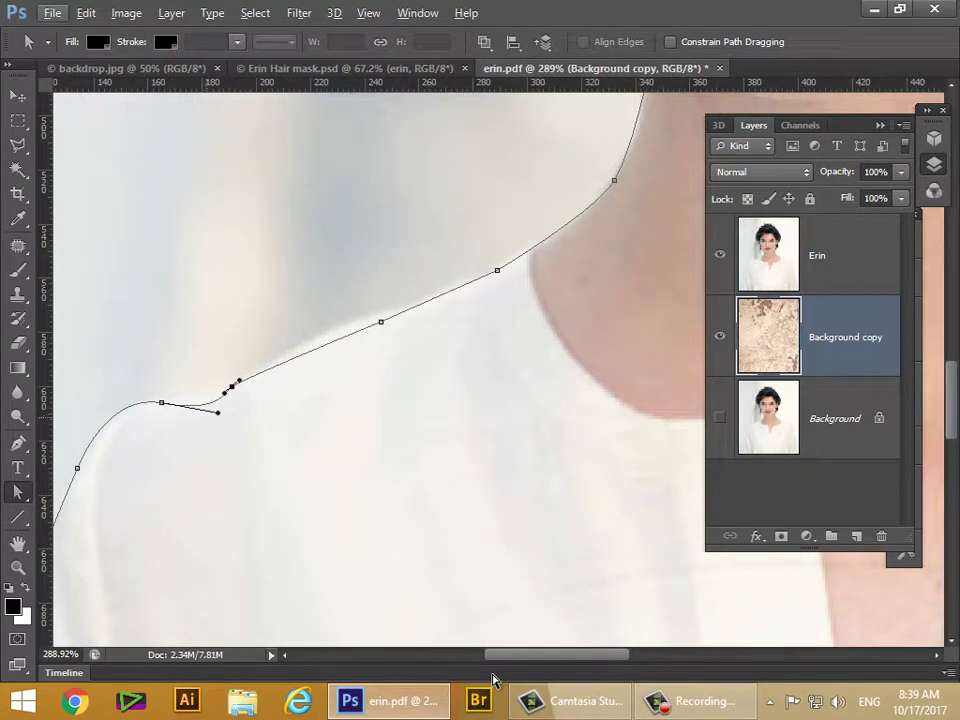
mouse_move(218, 413)
mouse_down()
mouse_move(207, 392)
mouse_move(262, 368)
mouse_up()
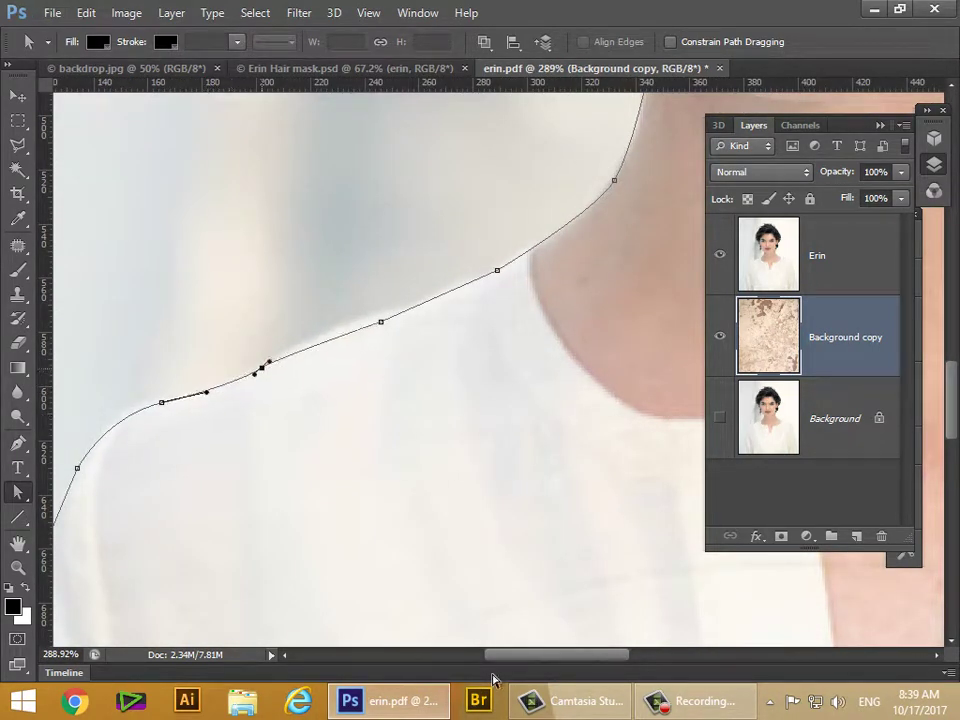
mouse_move(381, 322)
mouse_down()
mouse_move(352, 323)
mouse_move(388, 321)
mouse_move(389, 306)
mouse_up()
click(497, 270)
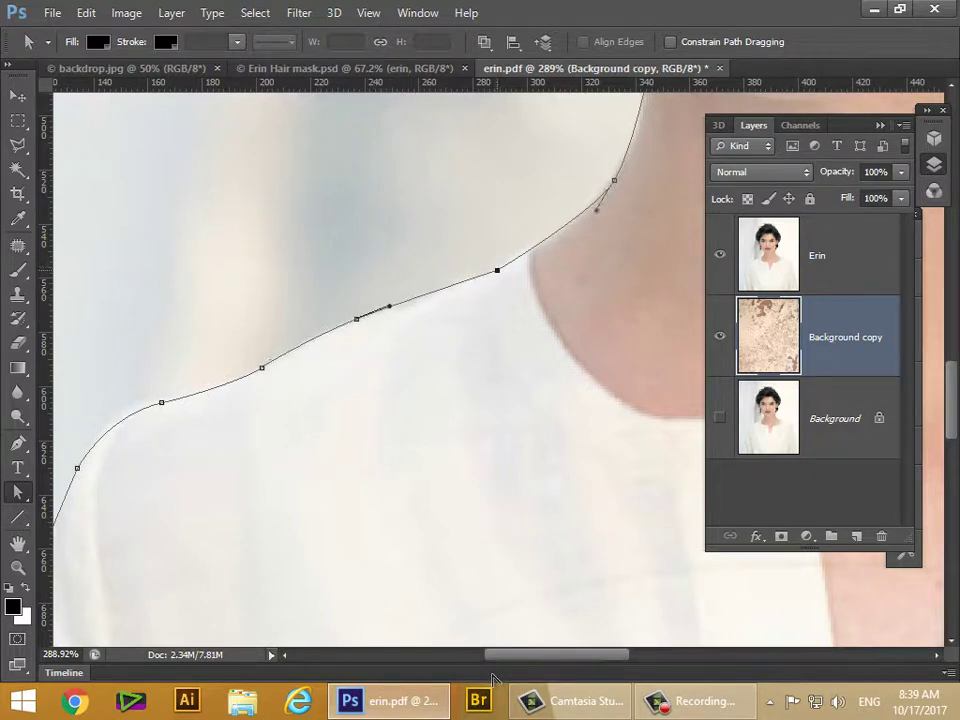
mouse_move(497, 270)
mouse_down()
mouse_move(514, 260)
mouse_move(363, 415)
mouse_move(276, 558)
mouse_up()
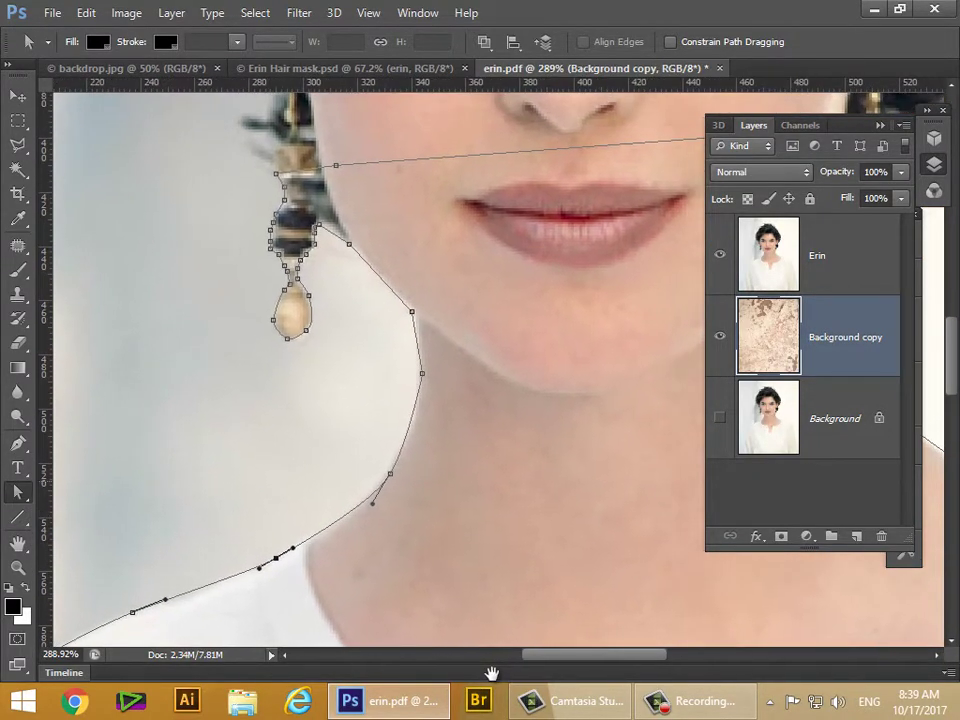
- Refine the anchors and handles along the left-hand neck and jaw, and fit the path around the earring's drop
mouse_move(422, 373)
mouse_down()
mouse_move(434, 391)
mouse_move(428, 319)
mouse_up()
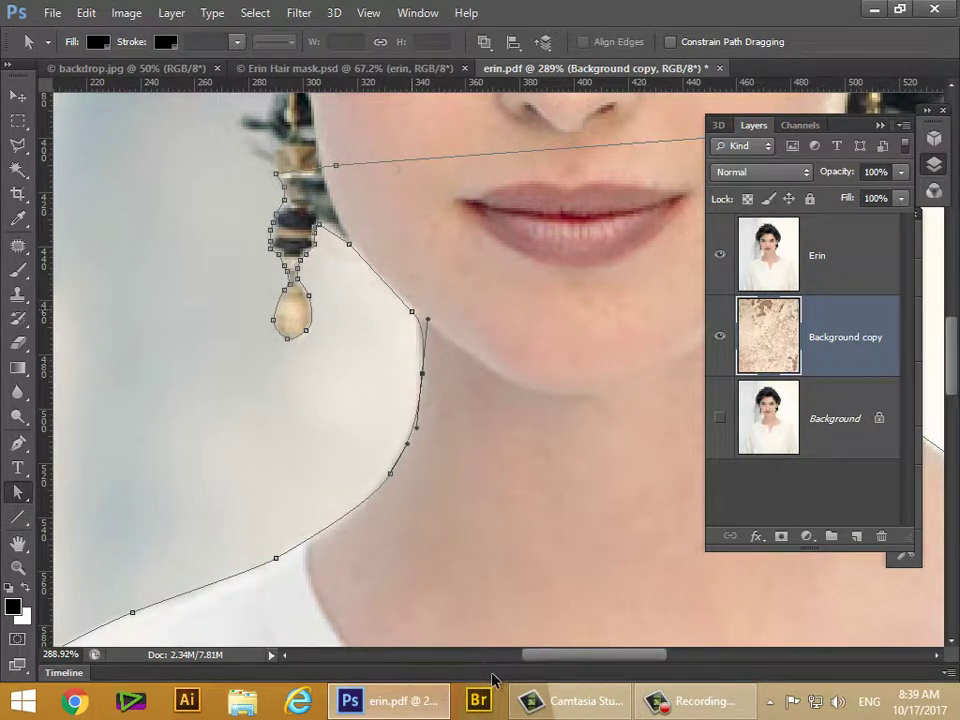
click(411, 312)
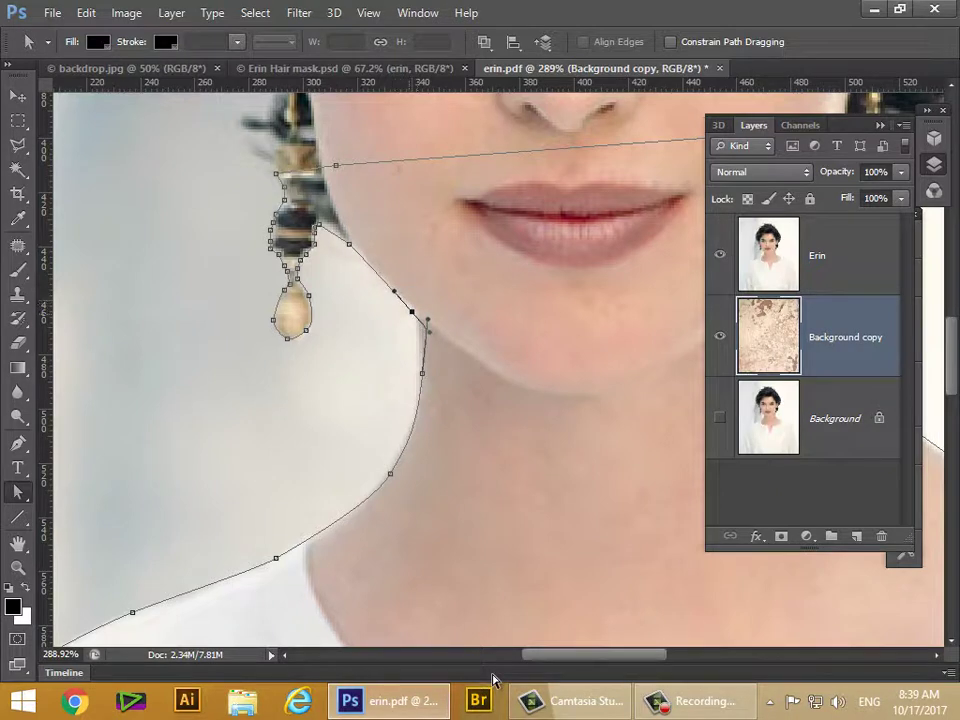
key(Up)
key(Up)
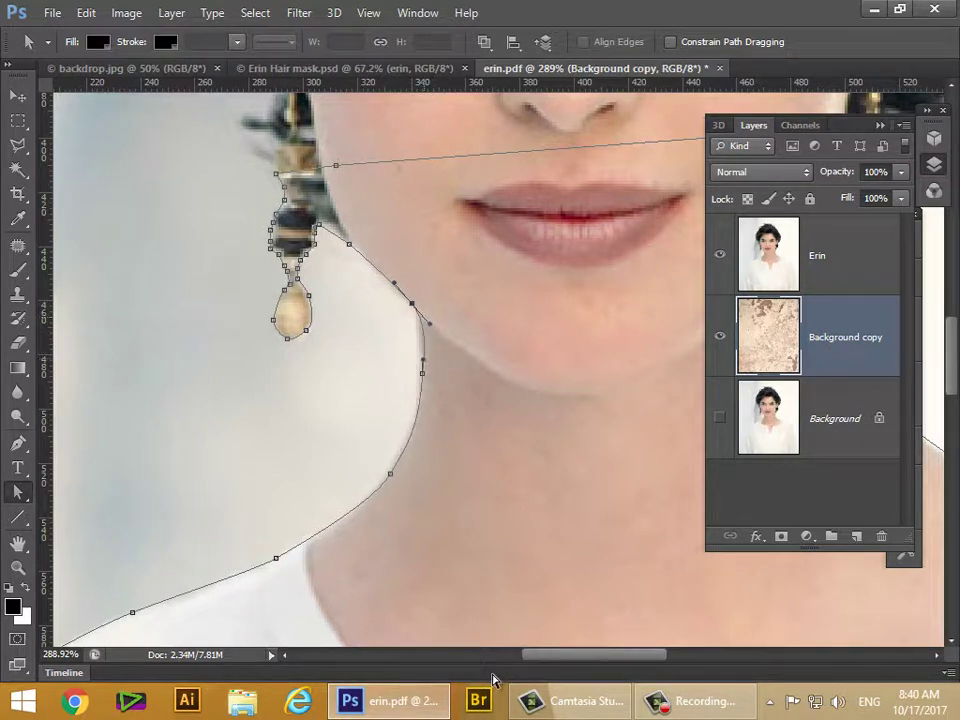
mouse_move(430, 324)
mouse_down()
mouse_move(420, 317)
mouse_move(425, 330)
mouse_move(435, 323)
mouse_up()
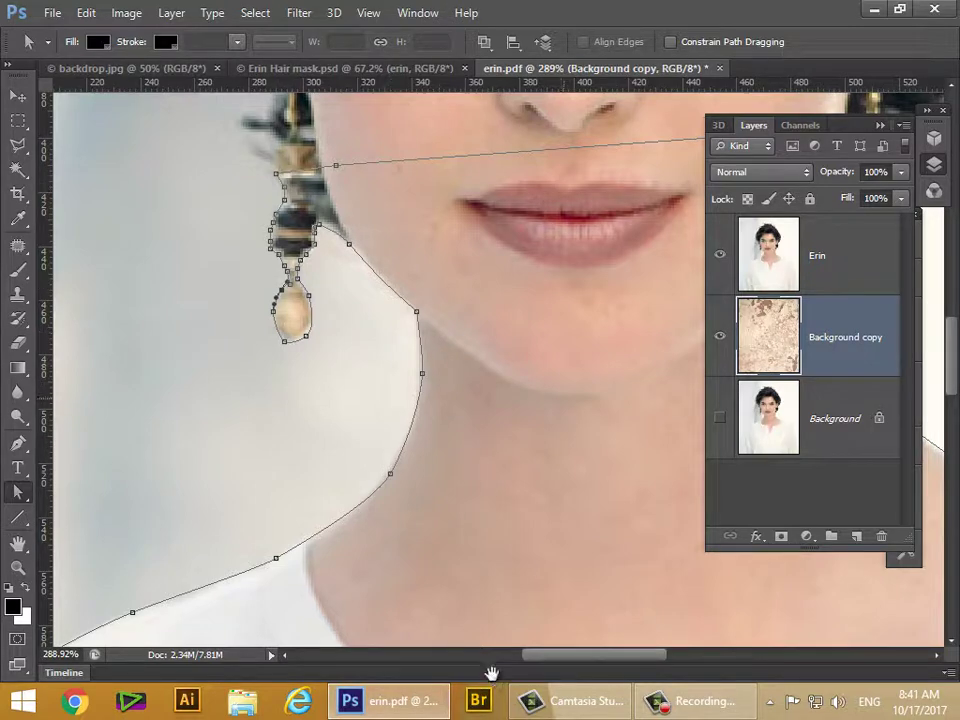
- Reshape the path's curve down the right-hand side of the neck by adjusting its anchor handles
mouse_move(563, 398)
mouse_down()
mouse_move(101, 375)
mouse_move(147, 444)
mouse_up()
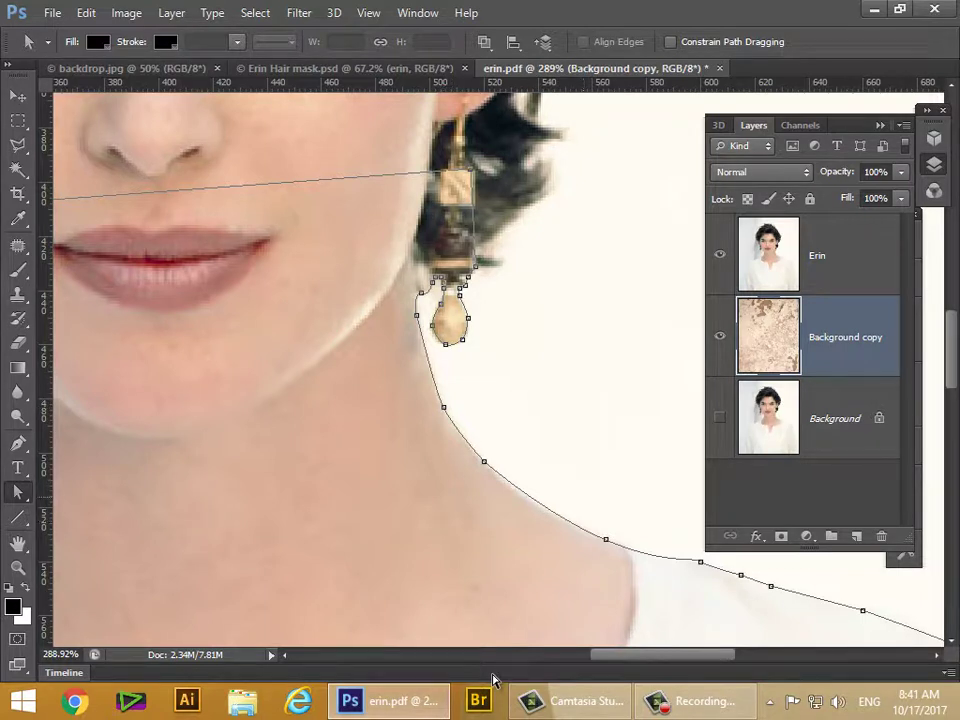
drag(484, 461, 505, 486)
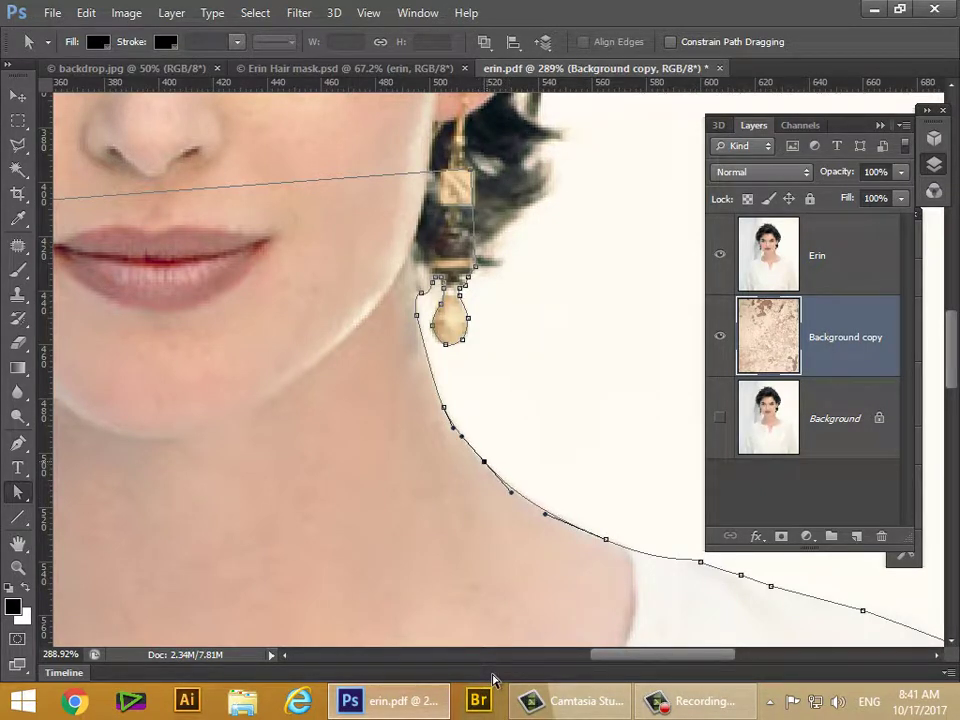
click(444, 407)
drag(453, 428, 462, 447)
click(484, 461)
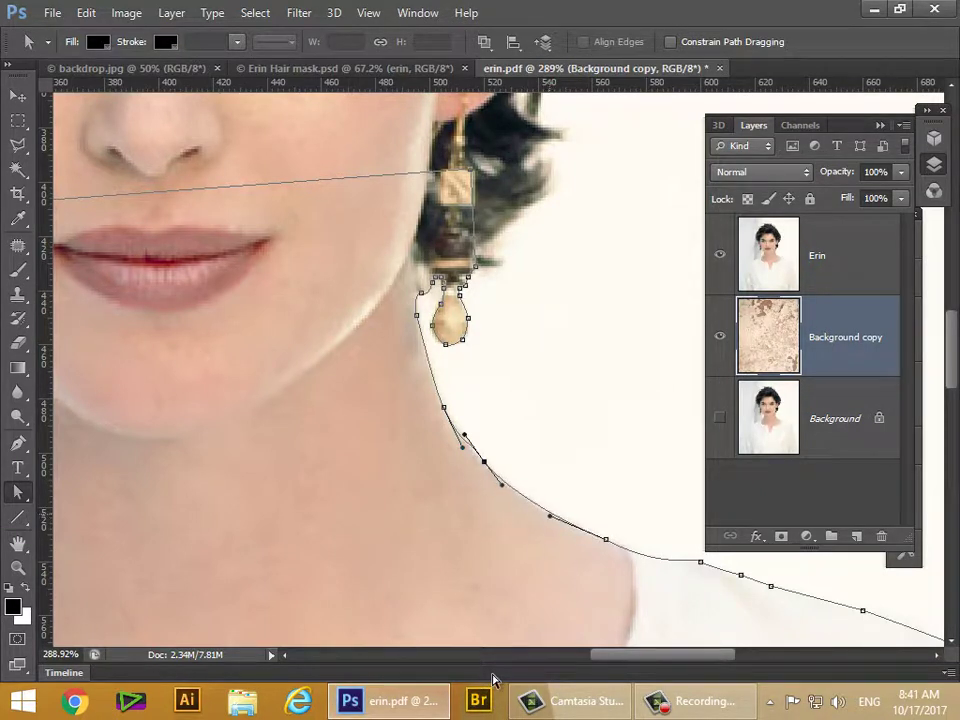
- Adjust the handles where the right-hand neck meets the collar so the path runs smoothly onto the shoulder
mouse_move(549, 516)
mouse_down()
mouse_move(566, 513)
mouse_move(546, 517)
mouse_up()
click(606, 540)
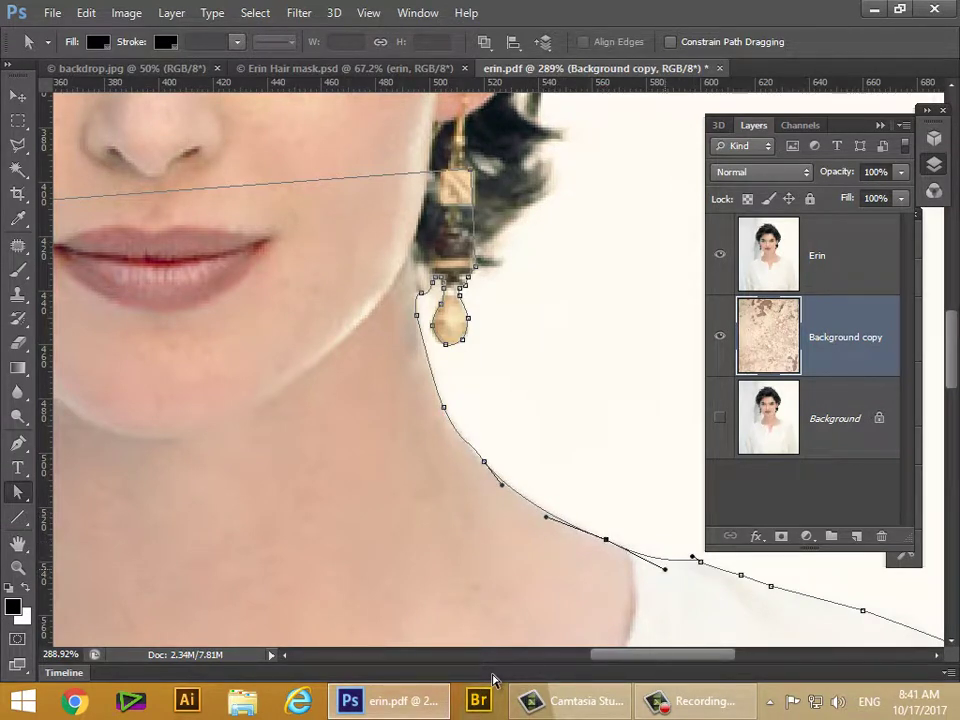
mouse_move(665, 569)
mouse_down()
mouse_move(664, 557)
mouse_move(641, 553)
mouse_move(686, 563)
mouse_move(692, 544)
mouse_move(675, 557)
mouse_up()
click(700, 562)
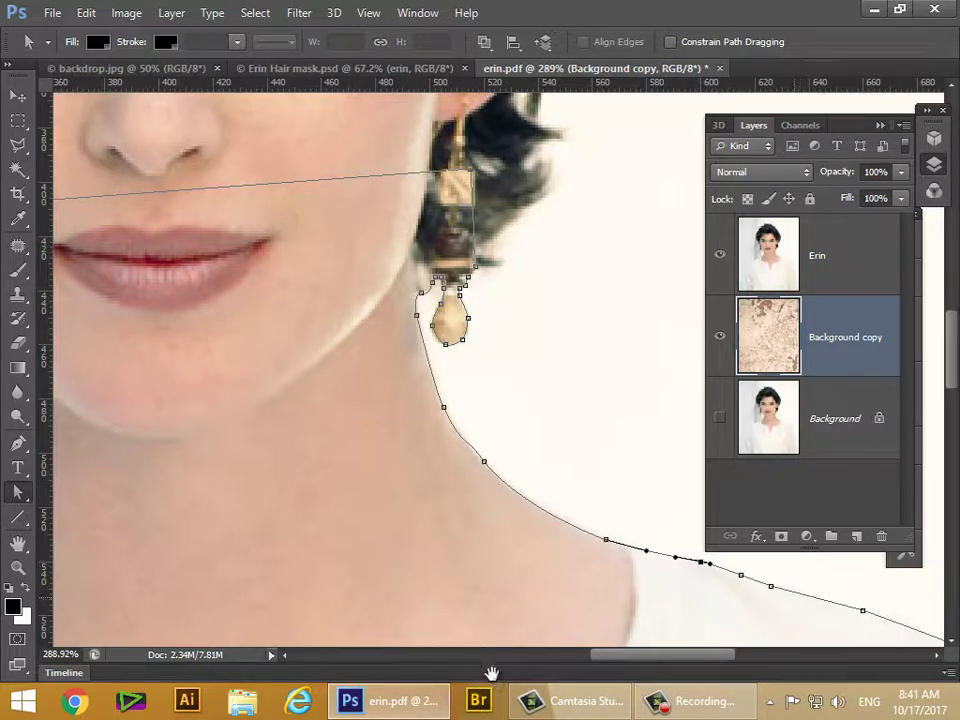
- Adjust the direction handles at the top of the right-hand sleeve to fit the path to the shoulder's rounded corner
mouse_move(795, 597)
mouse_down()
mouse_move(600, 525)
mouse_move(433, 360)
mouse_move(380, 342)
mouse_up()
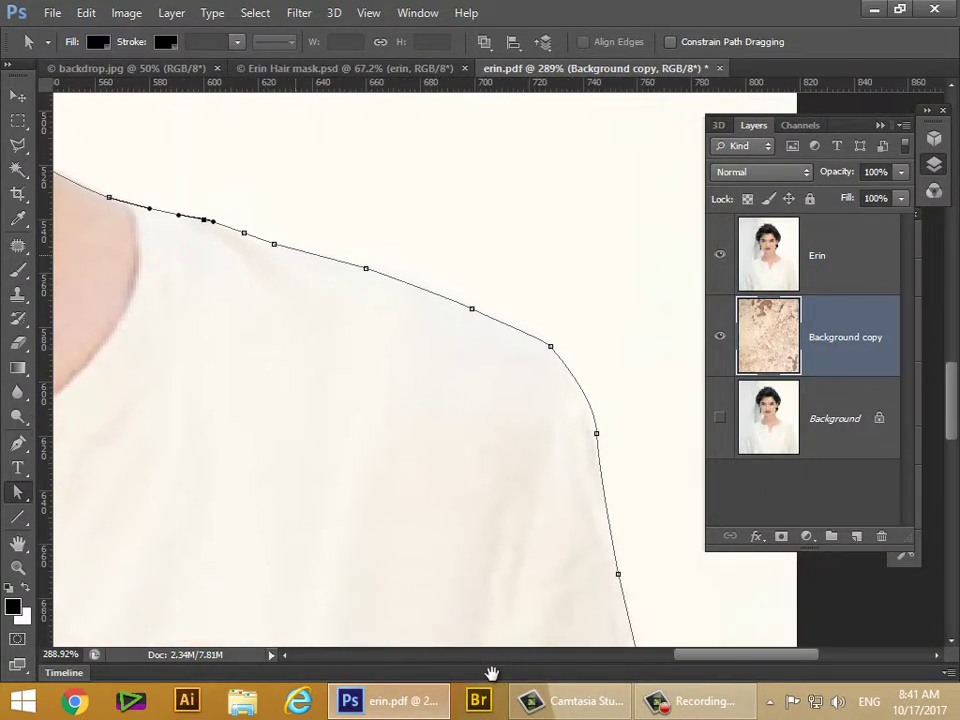
click(597, 433)
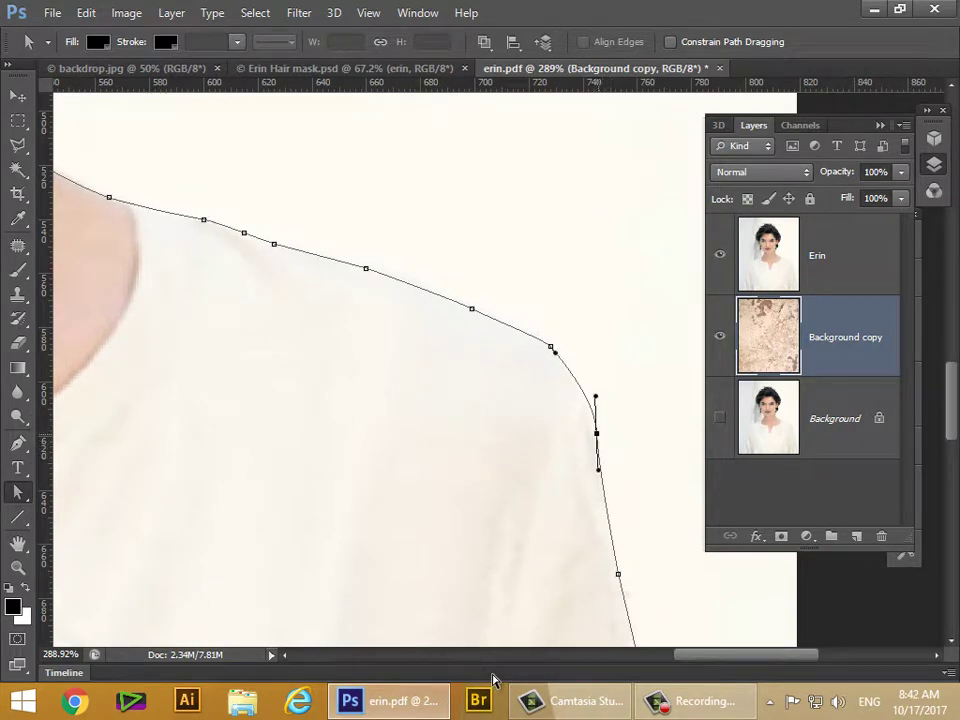
drag(596, 396, 589, 385)
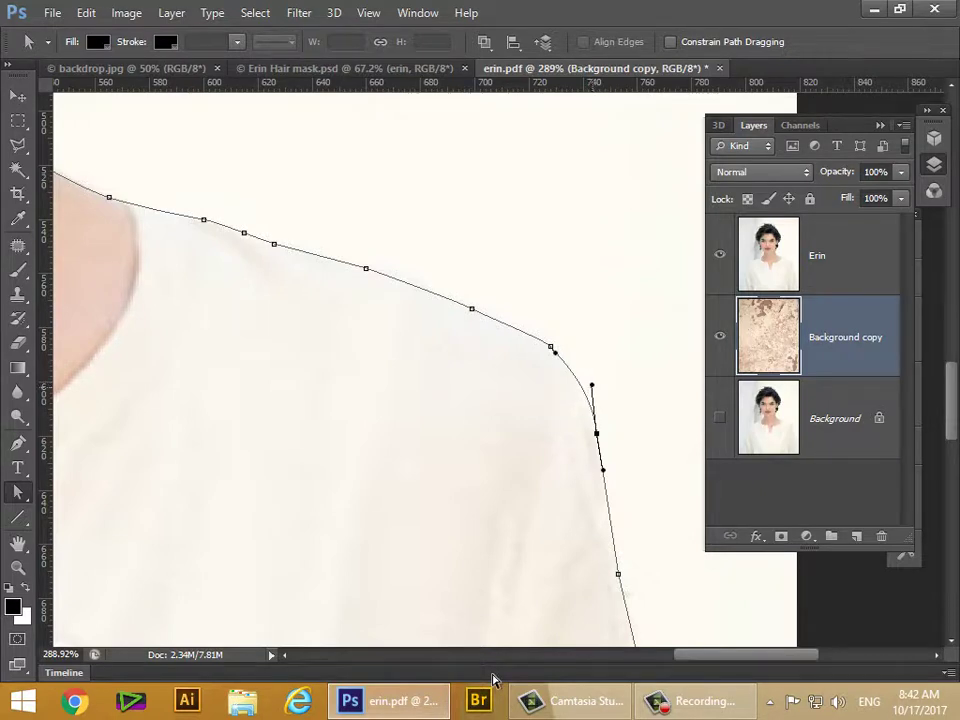
drag(591, 386, 571, 364)
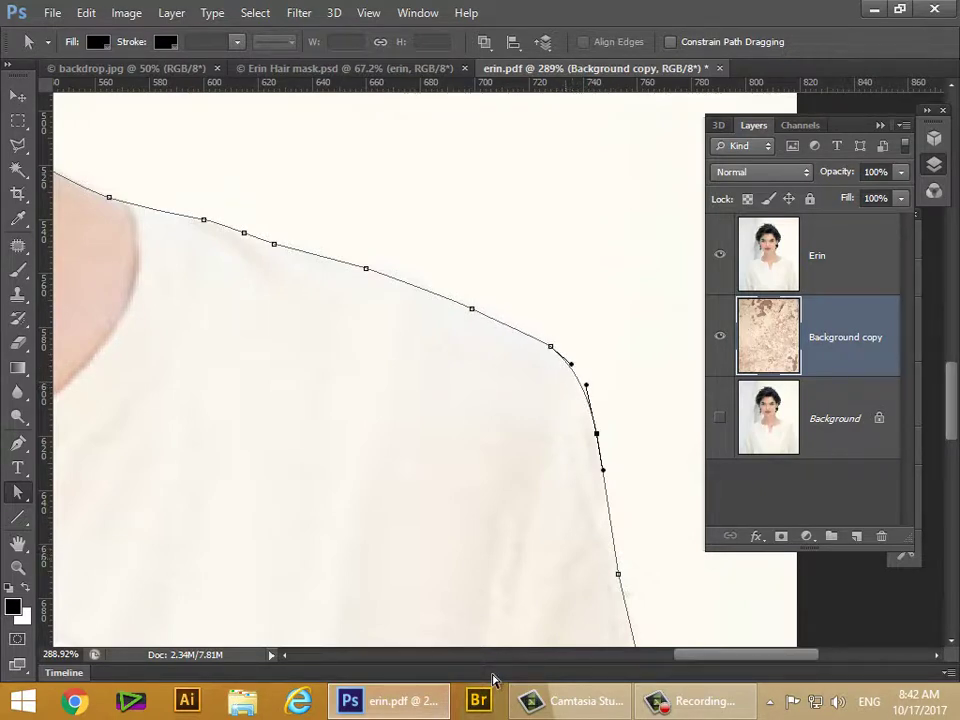
- Reposition and smooth the middle anchors along the right-hand sleeve's outer edge
key(space)
drag(590, 520, 463, 223)
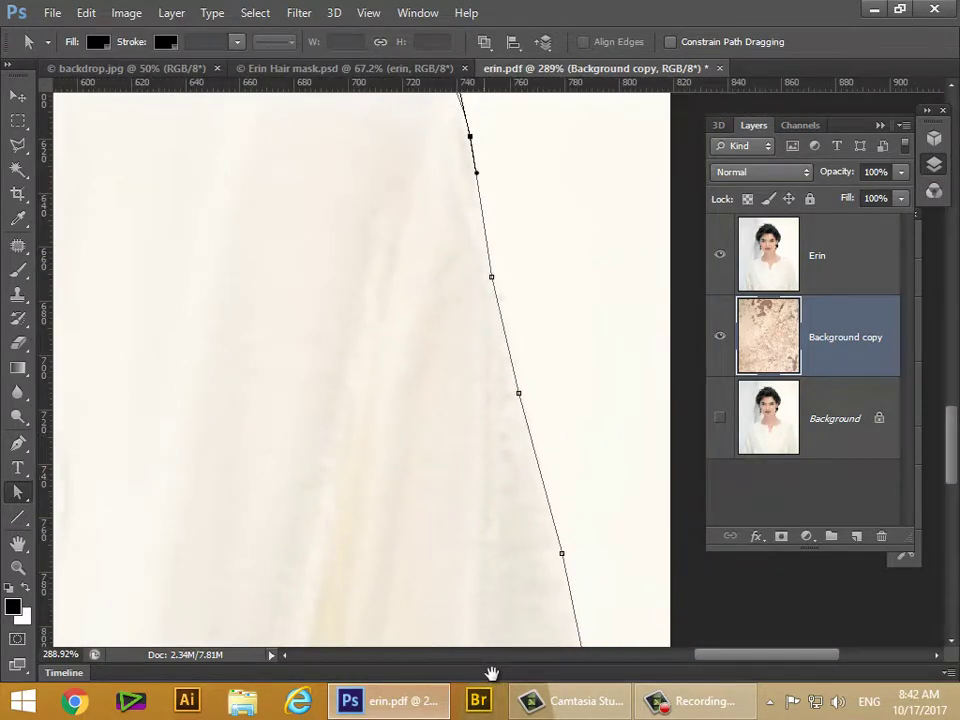
scroll(491, 675, down, 3)
scroll(491, 675, right, 1)
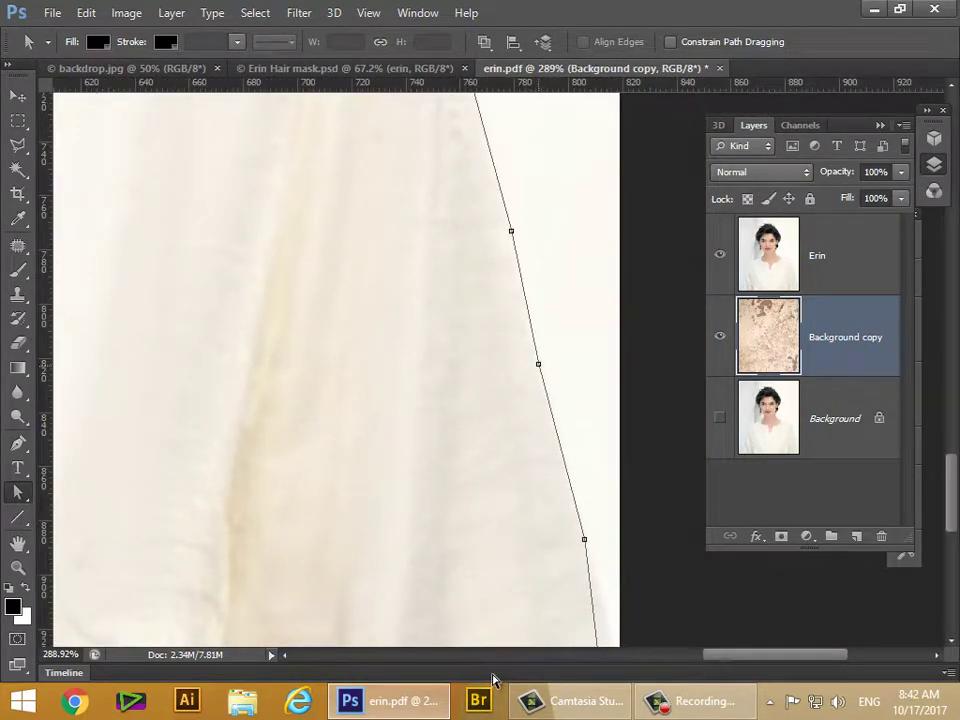
click(538, 364)
drag(538, 364, 550, 393)
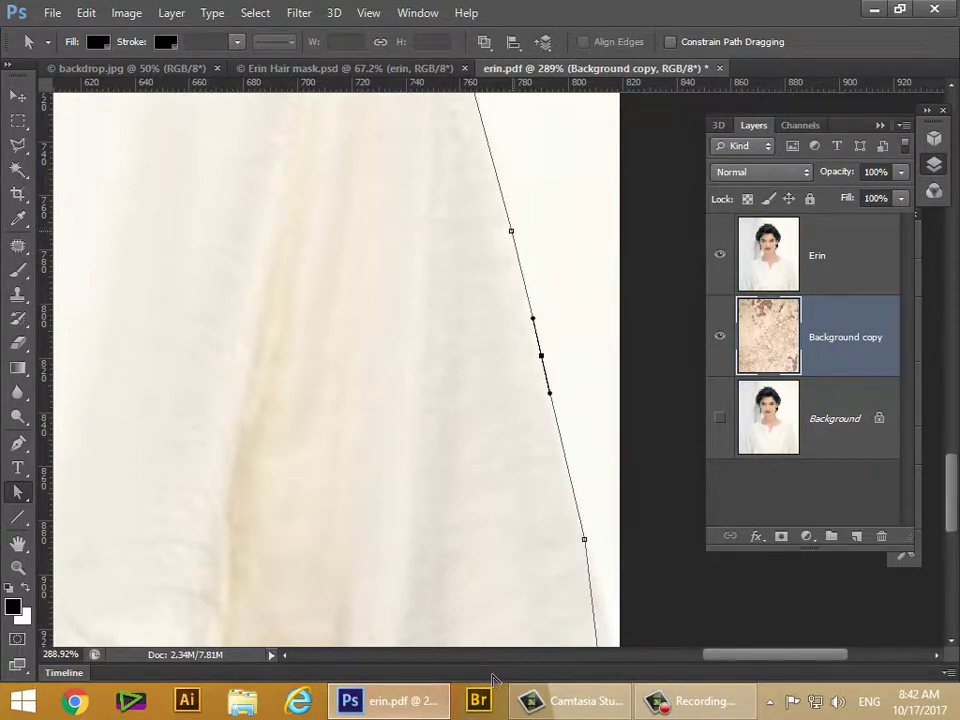
drag(511, 231, 518, 252)
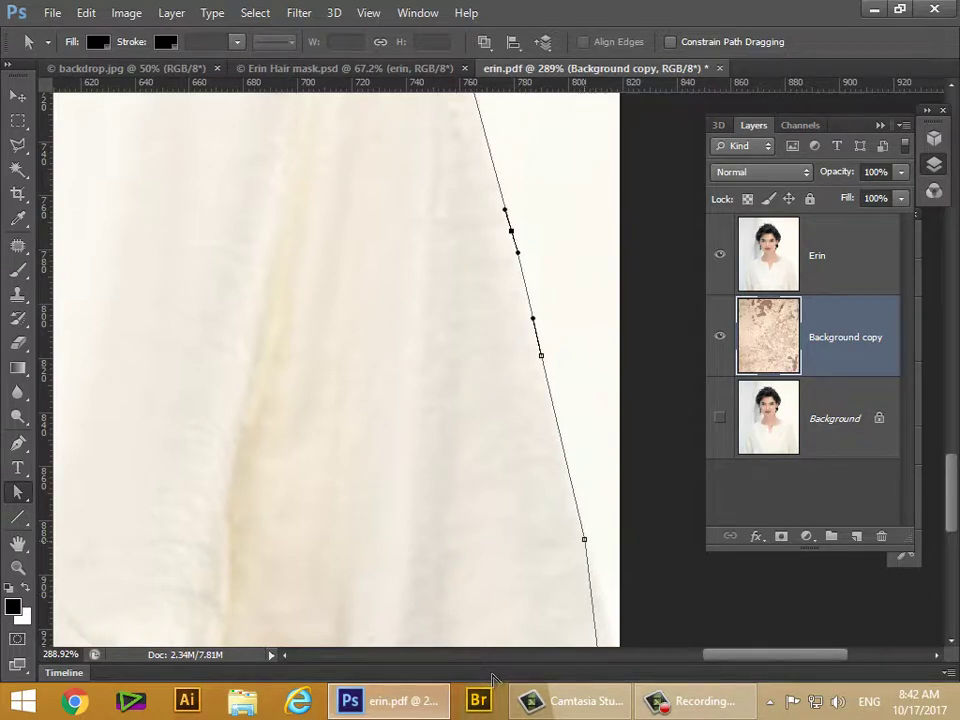
- Smooth the lowest right-hand sleeve anchor and move the corner anchor slightly below the image's bottom edge
drag(584, 539, 549, 262)
key(space)
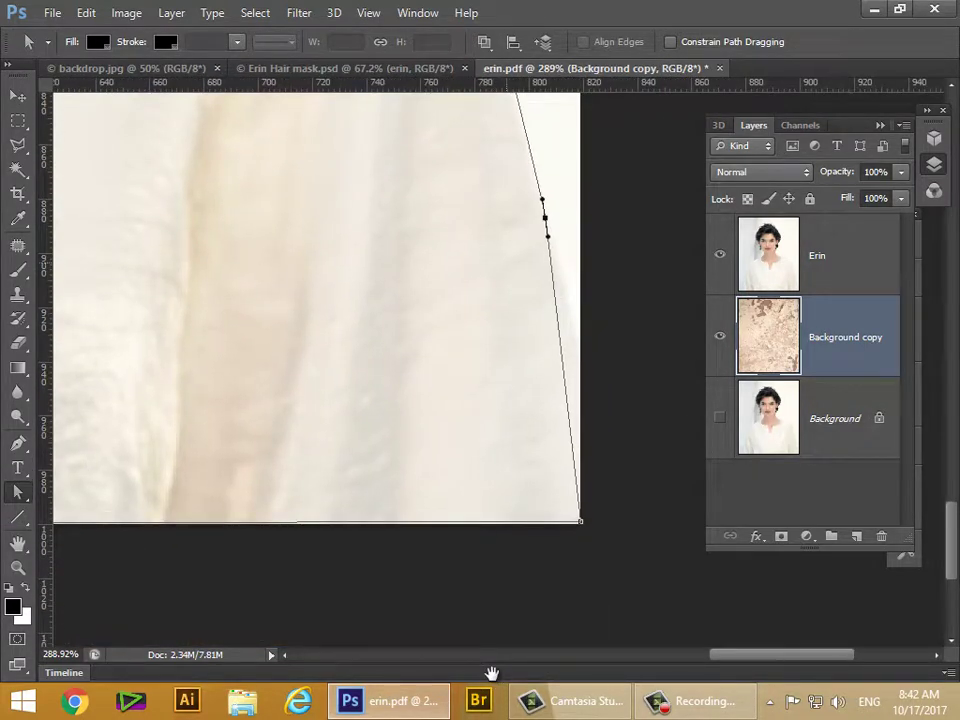
drag(580, 521, 580, 527)
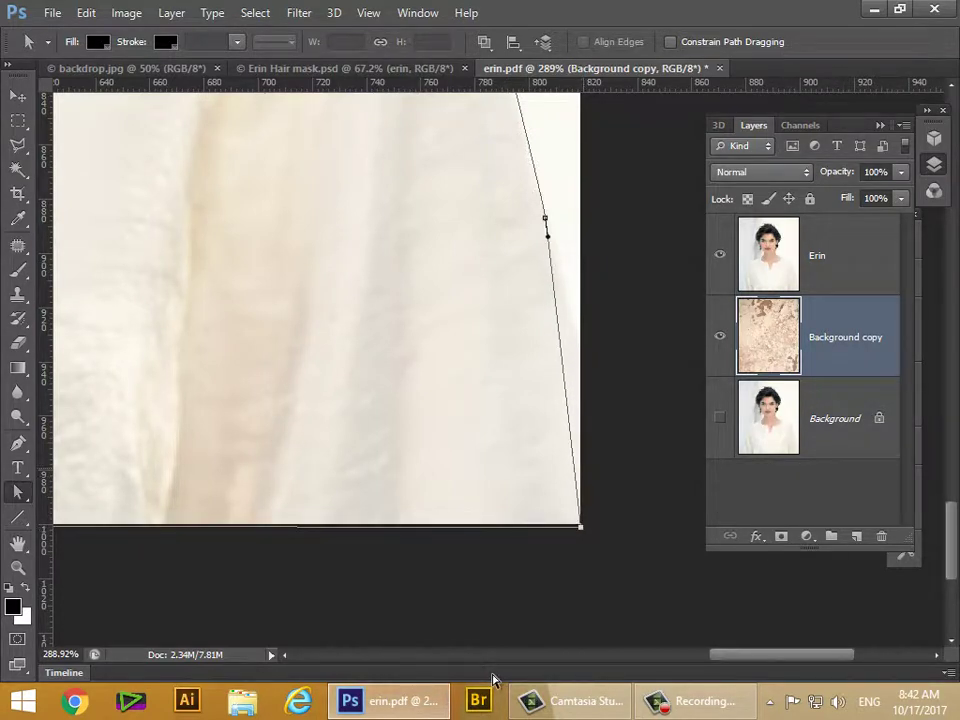
- Display the list of paths stored in the document
scroll(308, 420, down, 17)
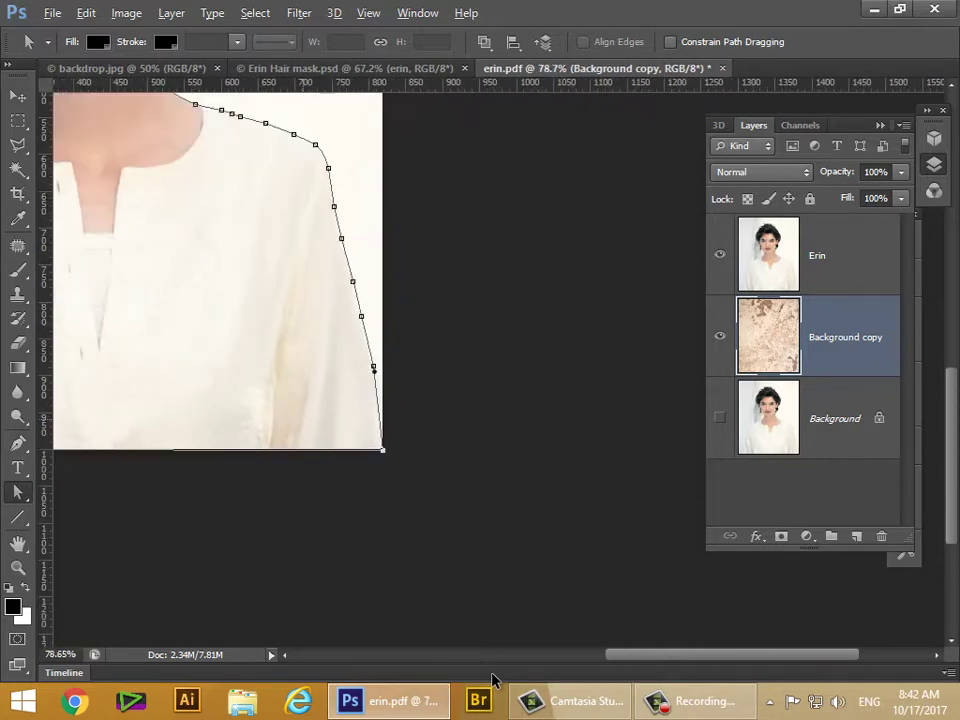
scroll(467, 481, up, 3)
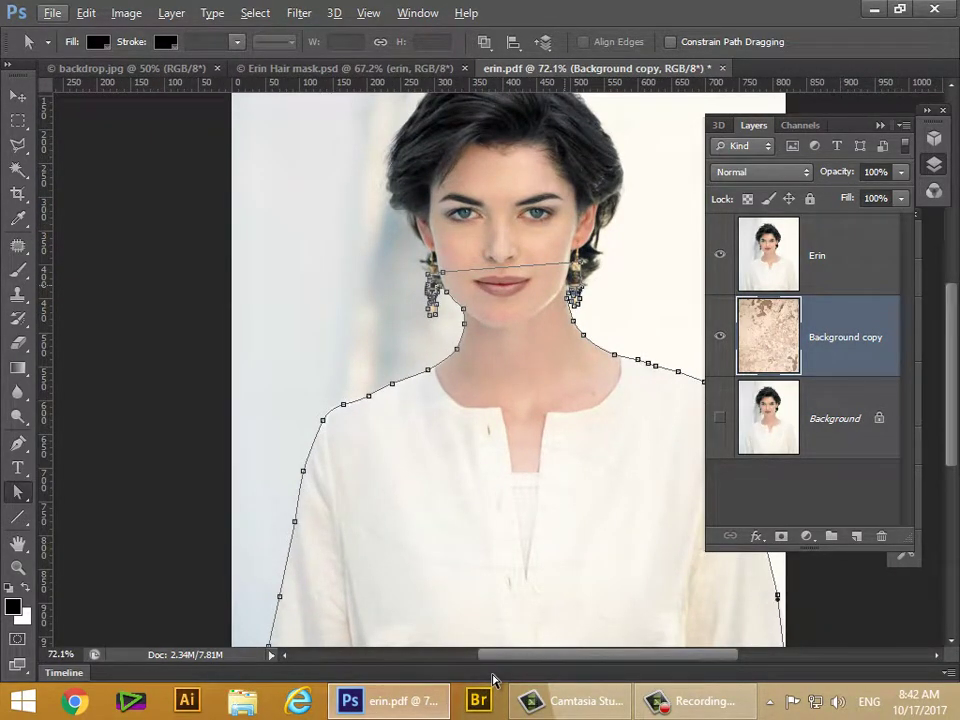
key(Right)
key(Right)
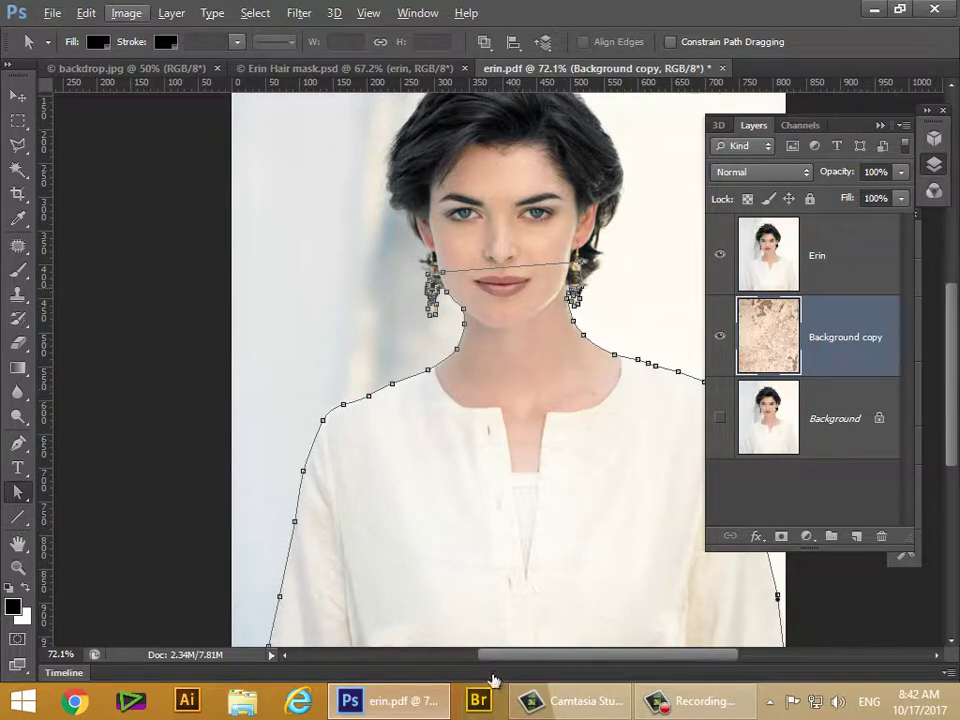
key(Right)
key(Right)
key(Right)
key(Right)
key(Right)
key(Right)
key(Right)
key(Down)
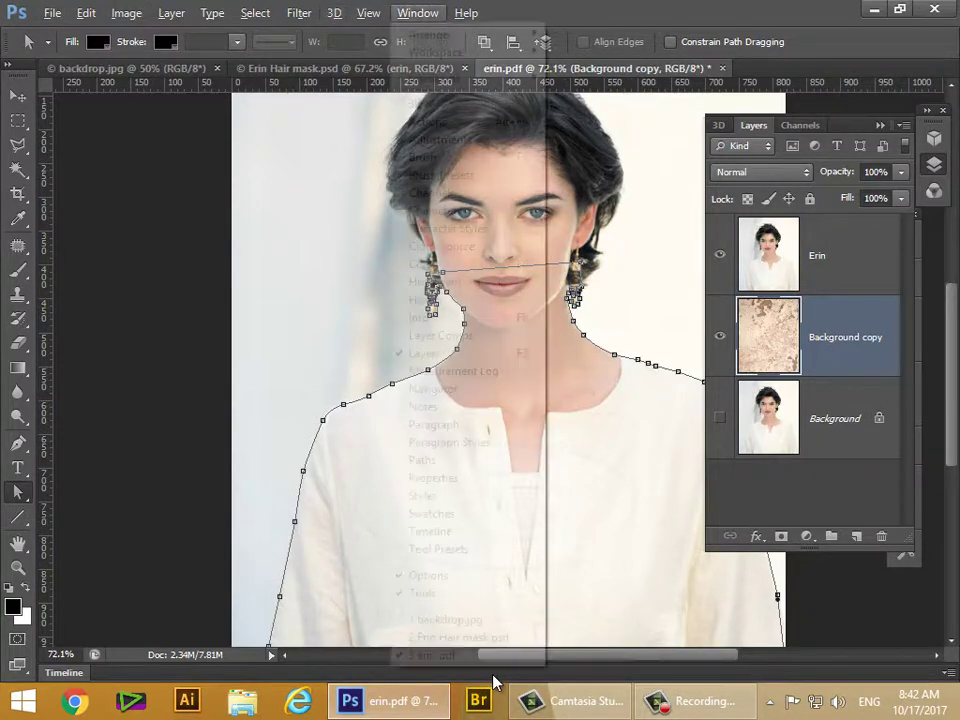
key(p)
key(p)
key(p)
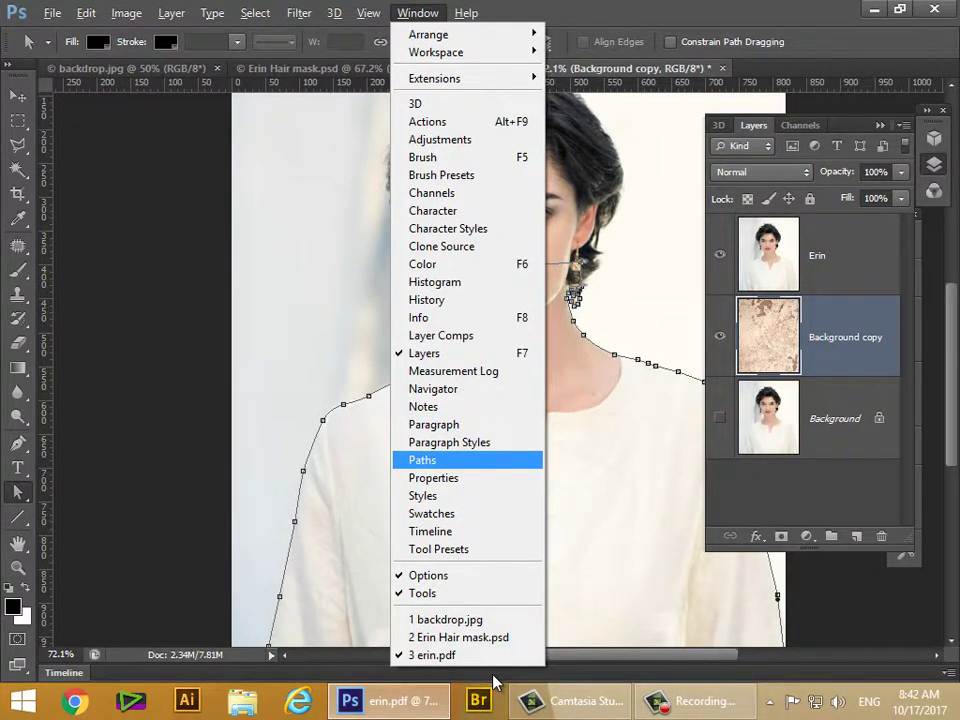
key(Return)
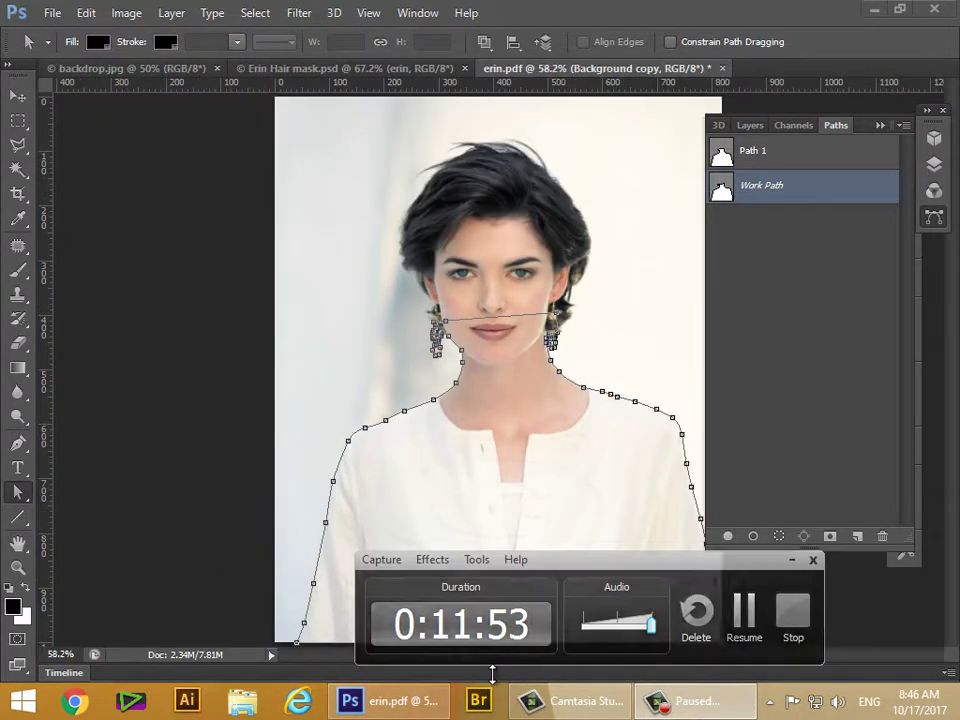
- Save the finished body-and-earrings work path as Path 2
key(F9)
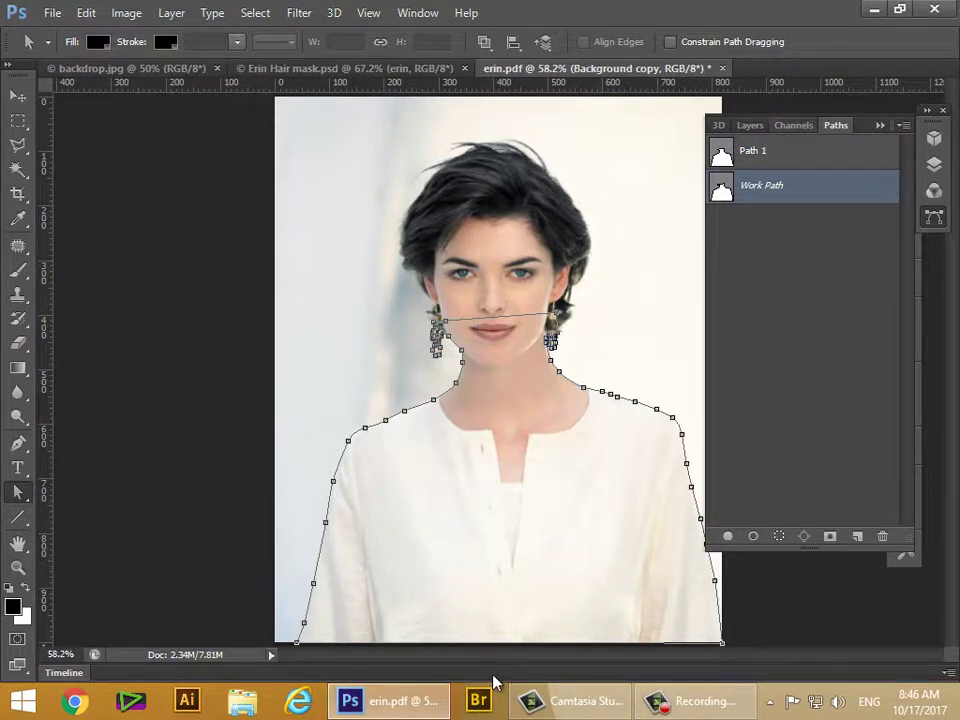
click(492, 675)
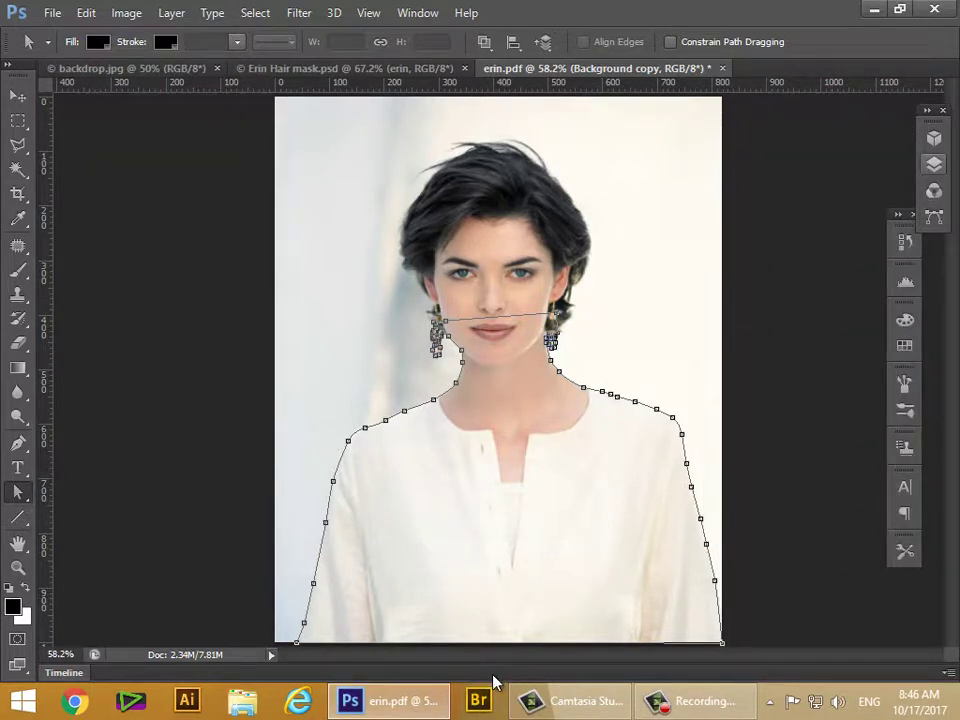
key(F7)
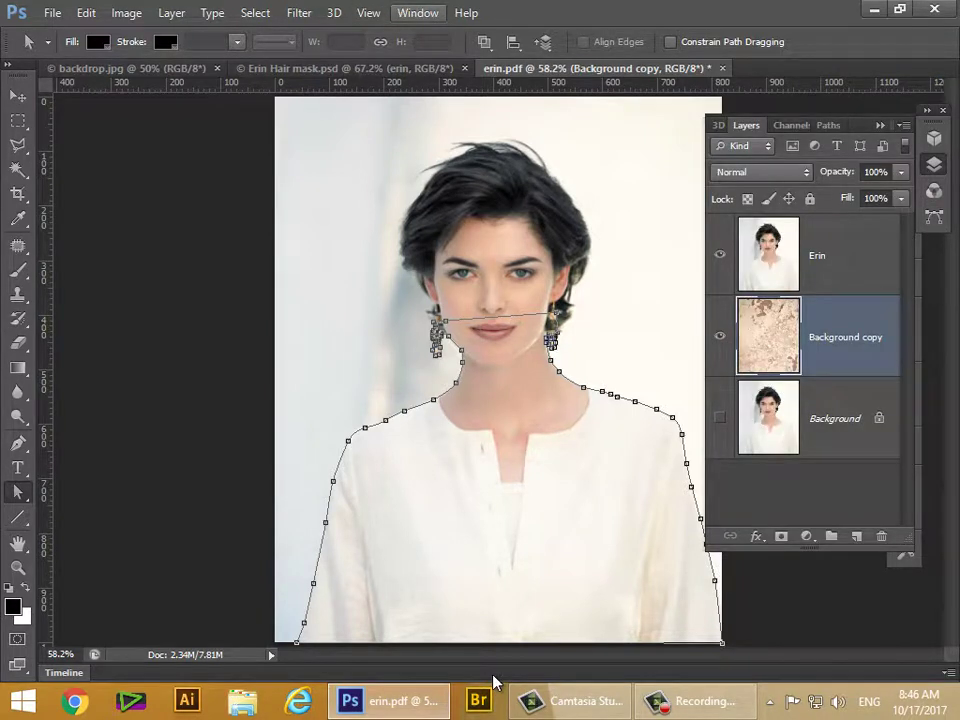
key(F11)
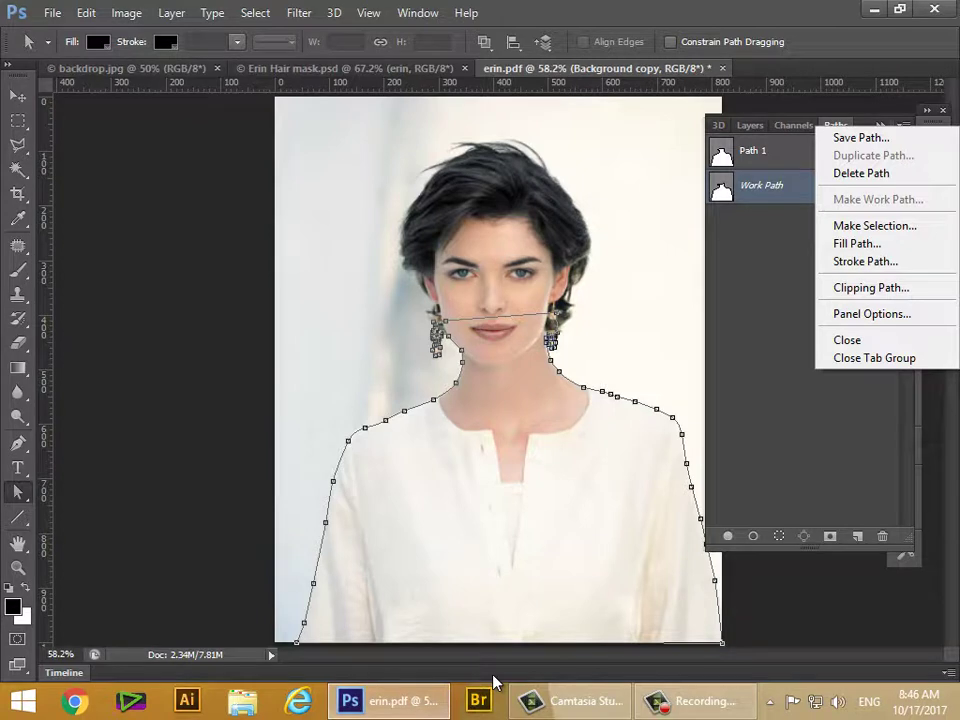
key(Escape)
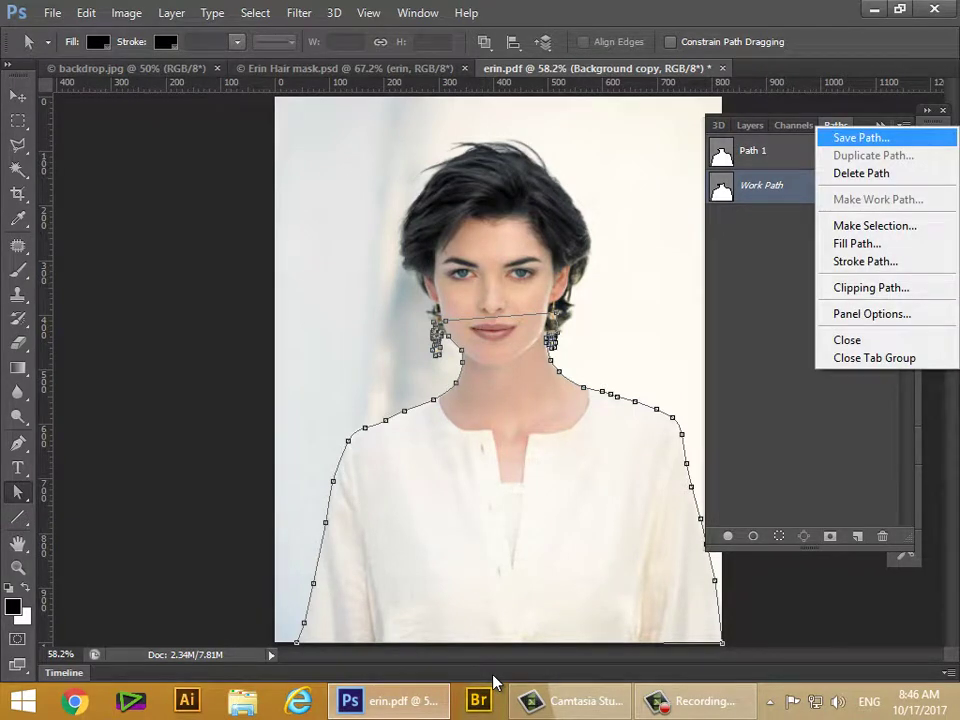
key(Return)
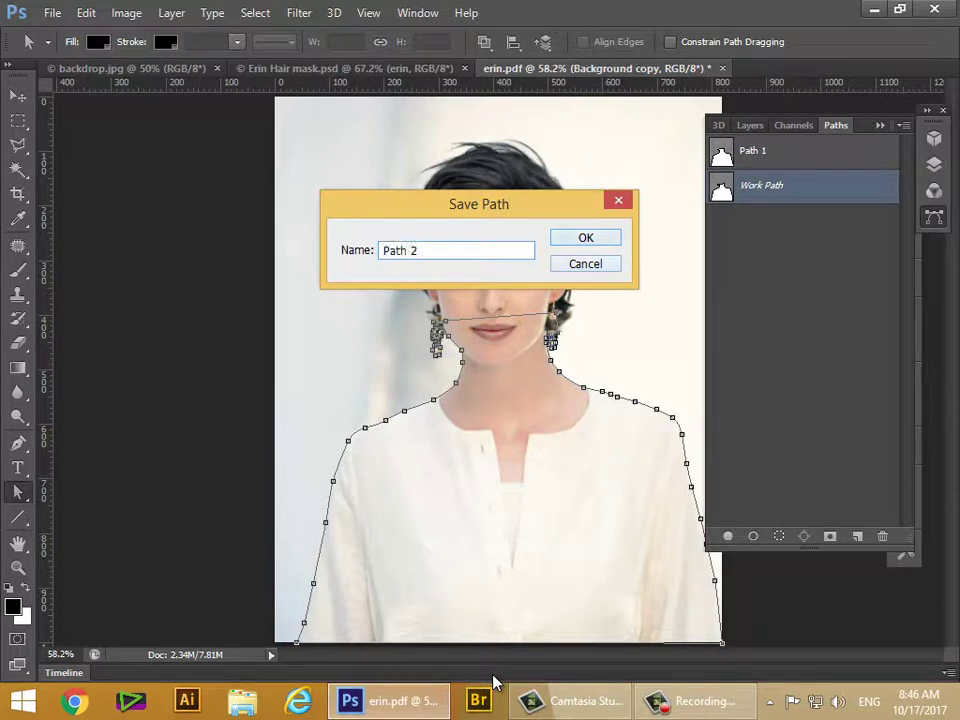
key(Return)
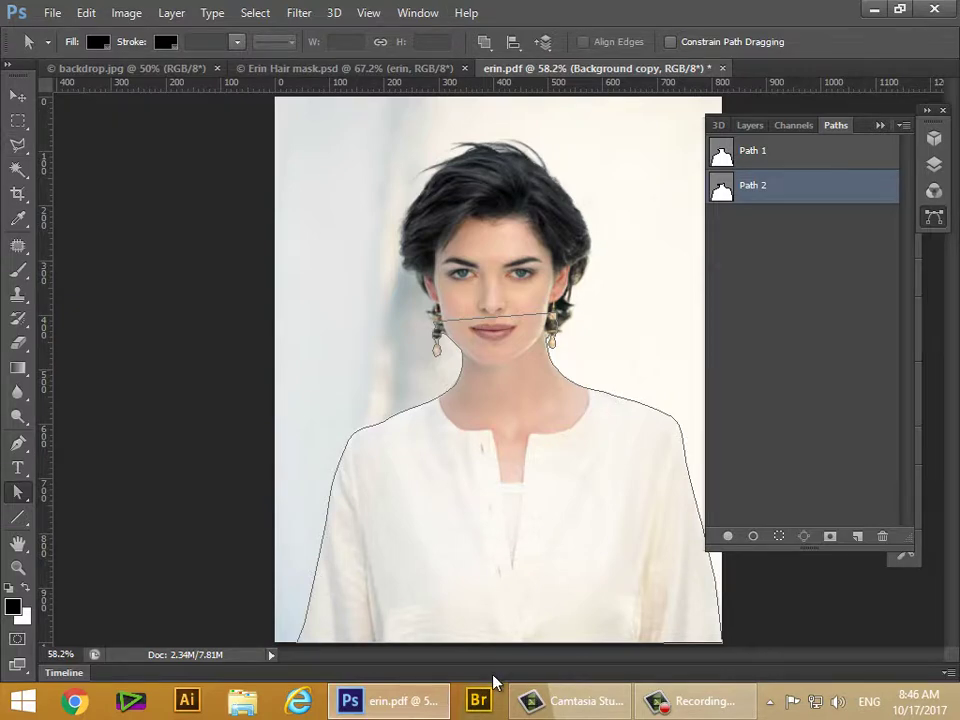
- Start saving the portrait as a new file and browse to the pshop W2 LayerMask folder inside Workshop
key(alt+f)
key(a)
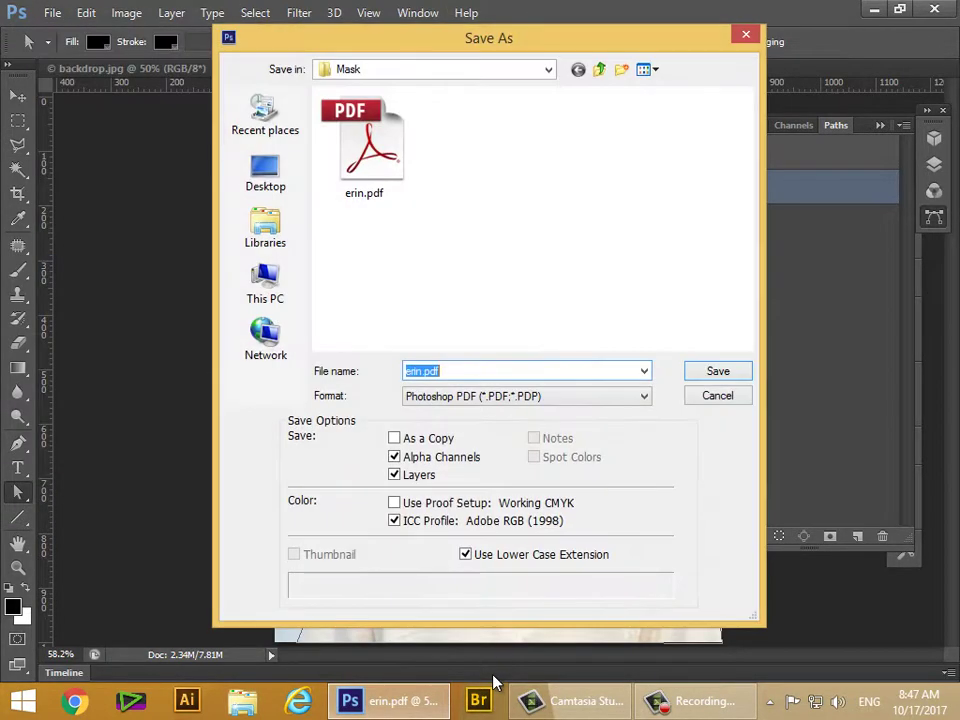
key(alt+2)
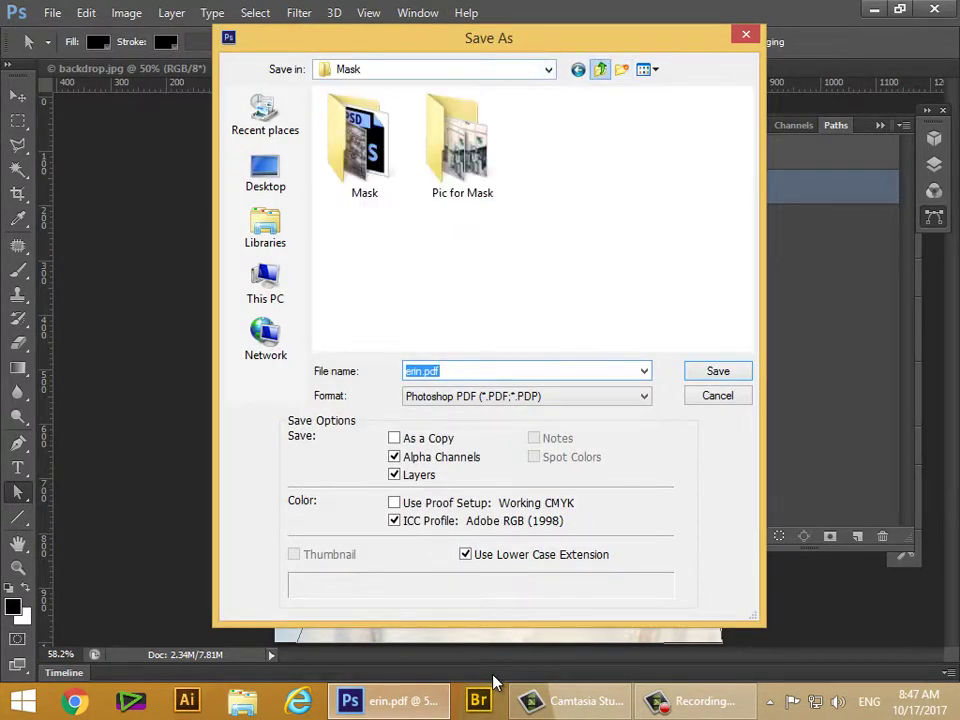
key(alt+2)
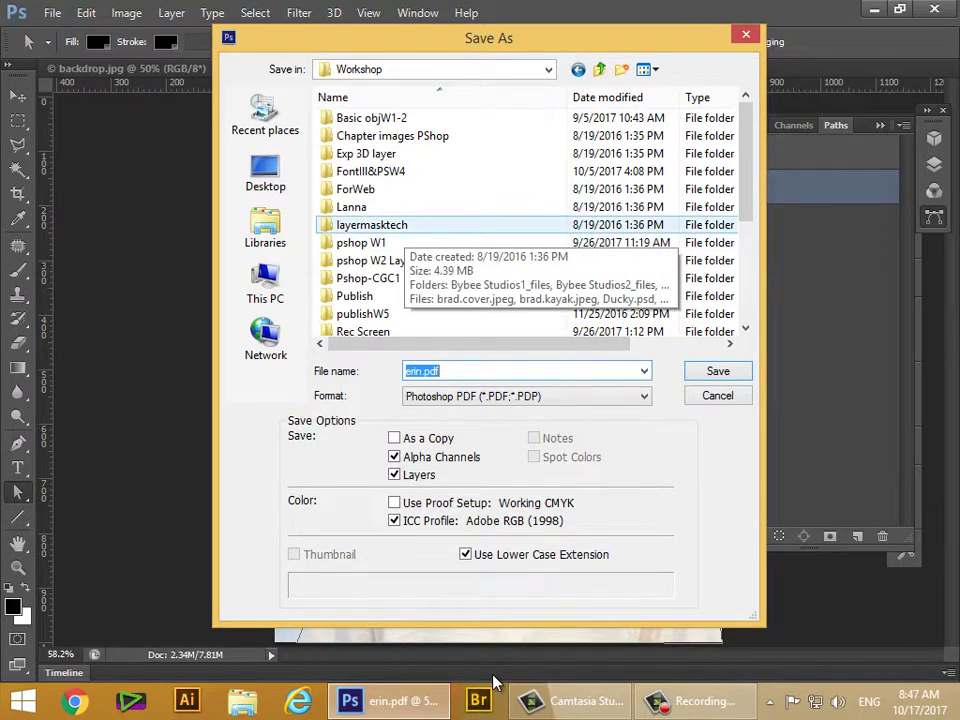
double_click(405, 226)
key(alt+2)
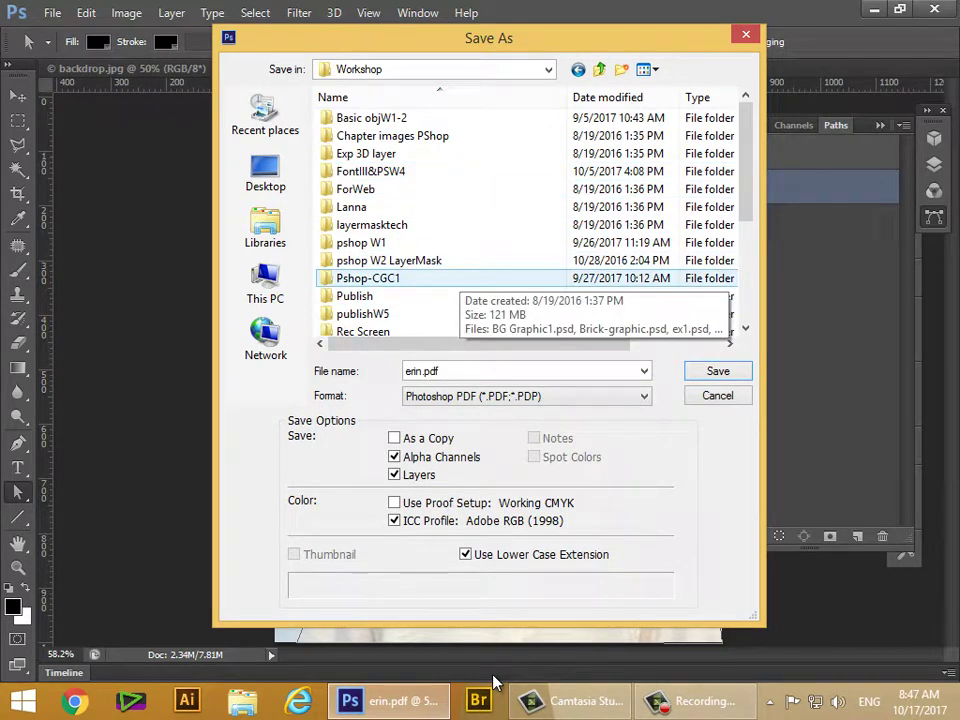
double_click(432, 260)
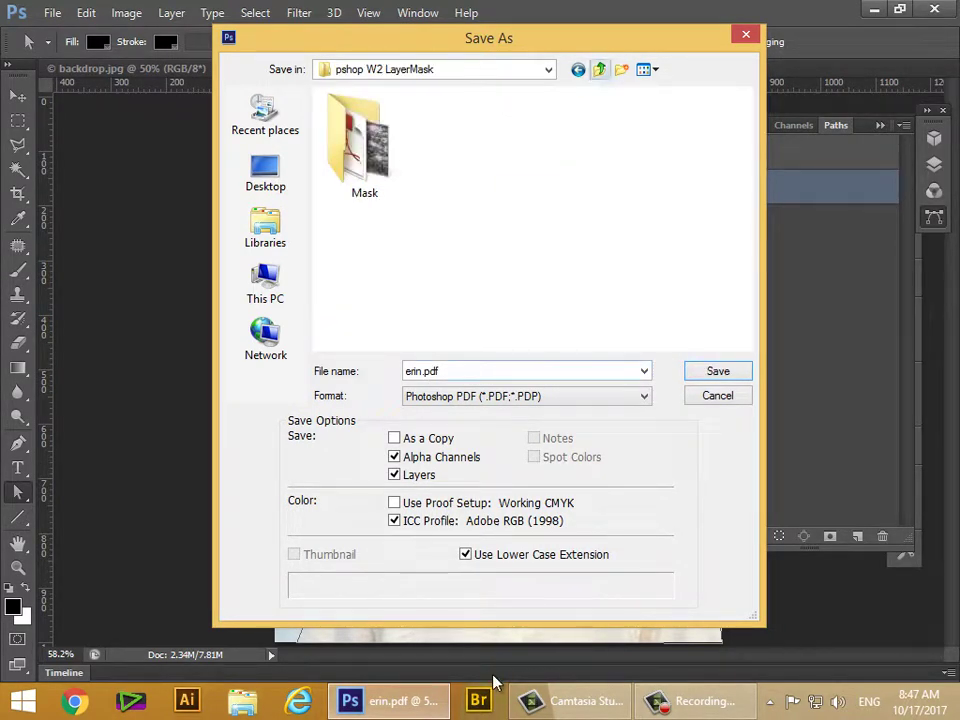
key(BackSpace)
drag(746, 160, 746, 205)
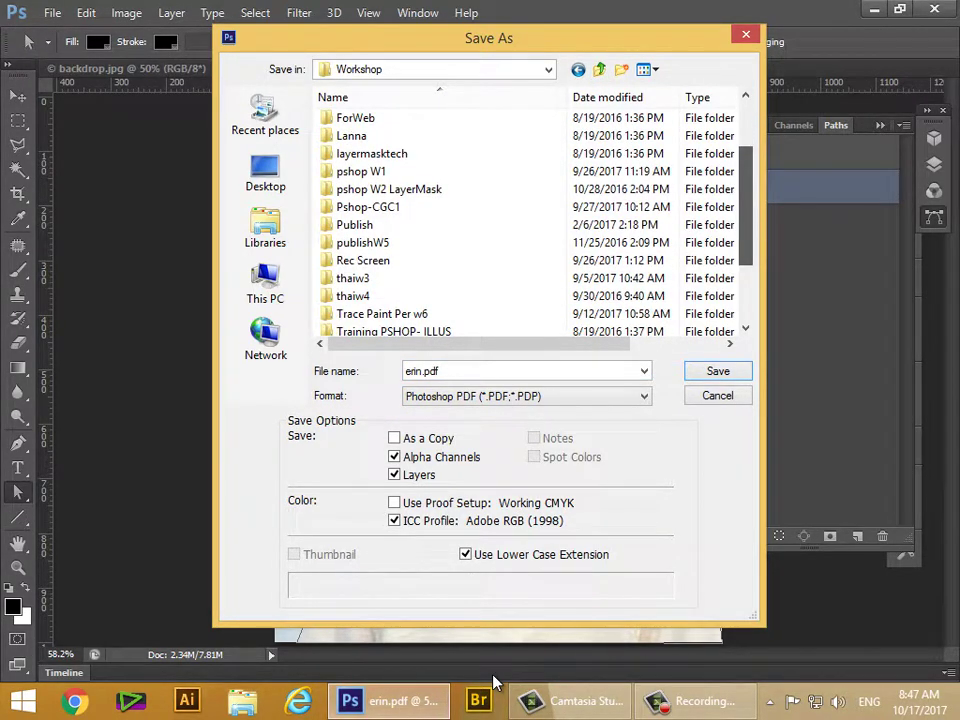
key(p)
key(Down)
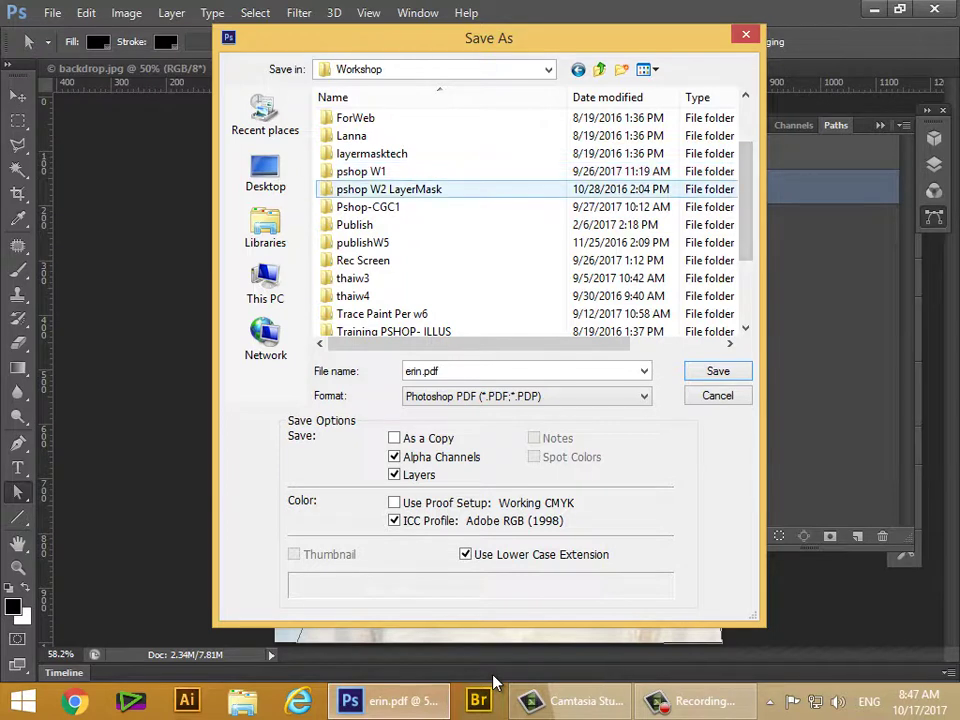
key(Return)
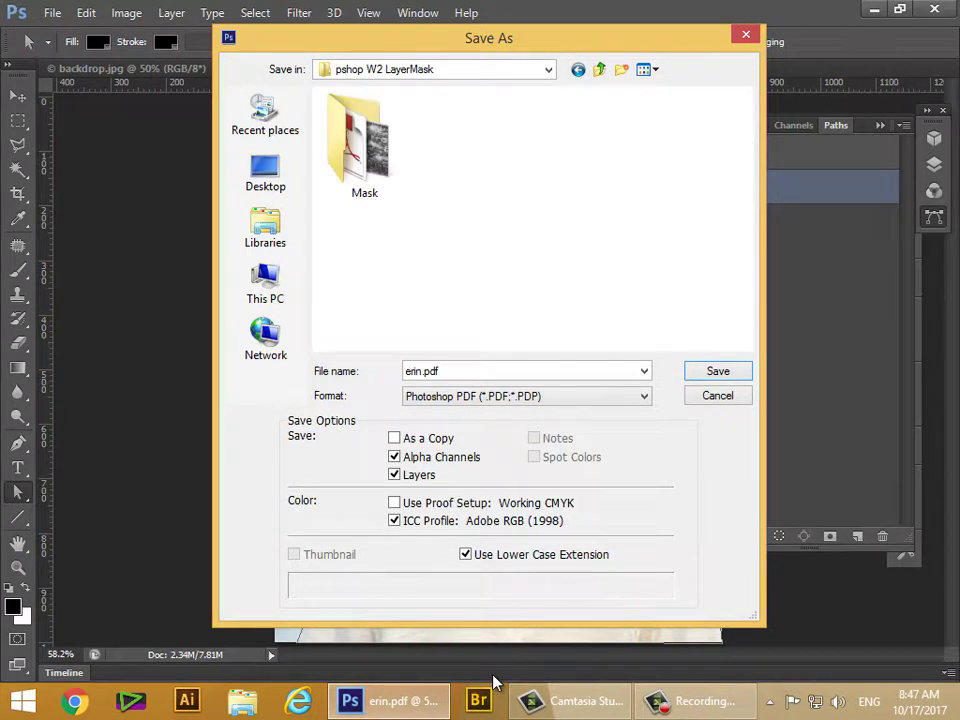
- Name the file erin Cut, set the format to Photoshop PSD and save it with the default format options
key(Tab)
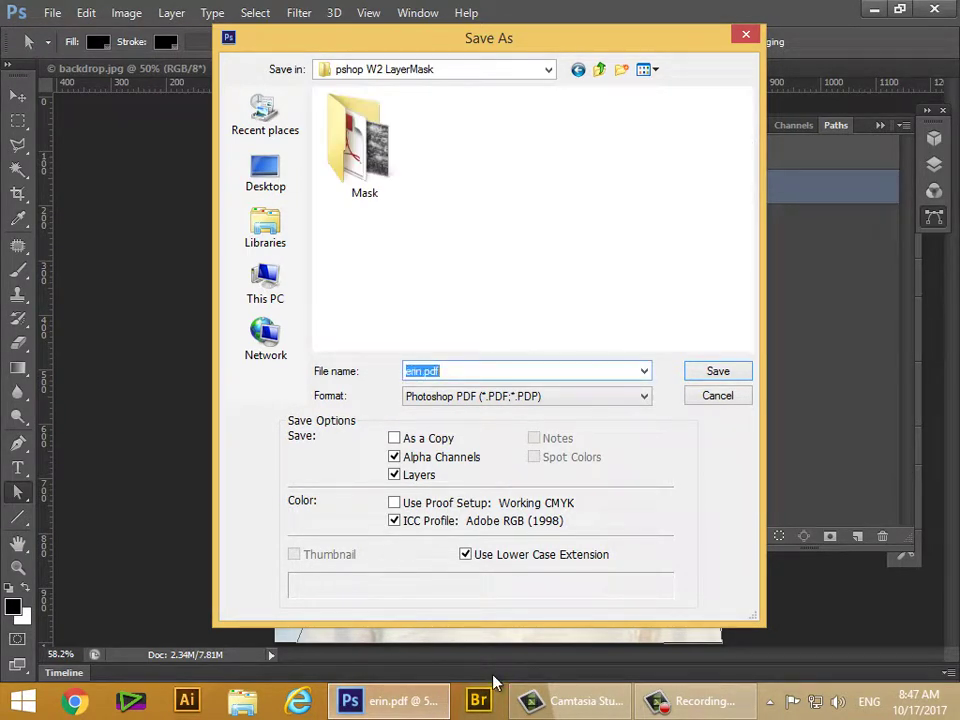
text(D)
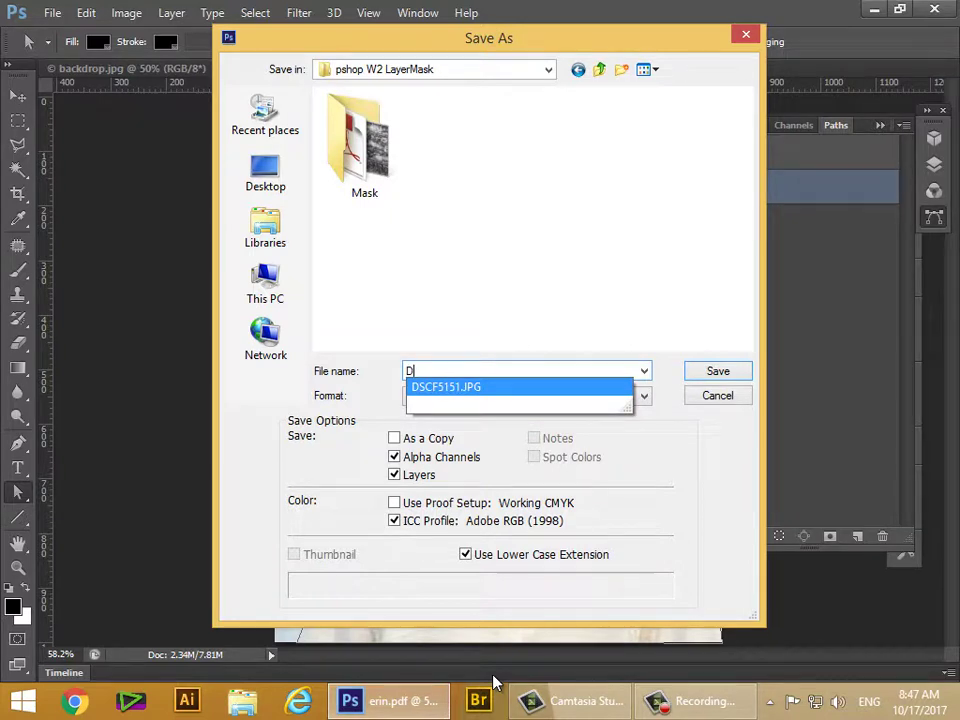
key(BackSpace)
text(er)
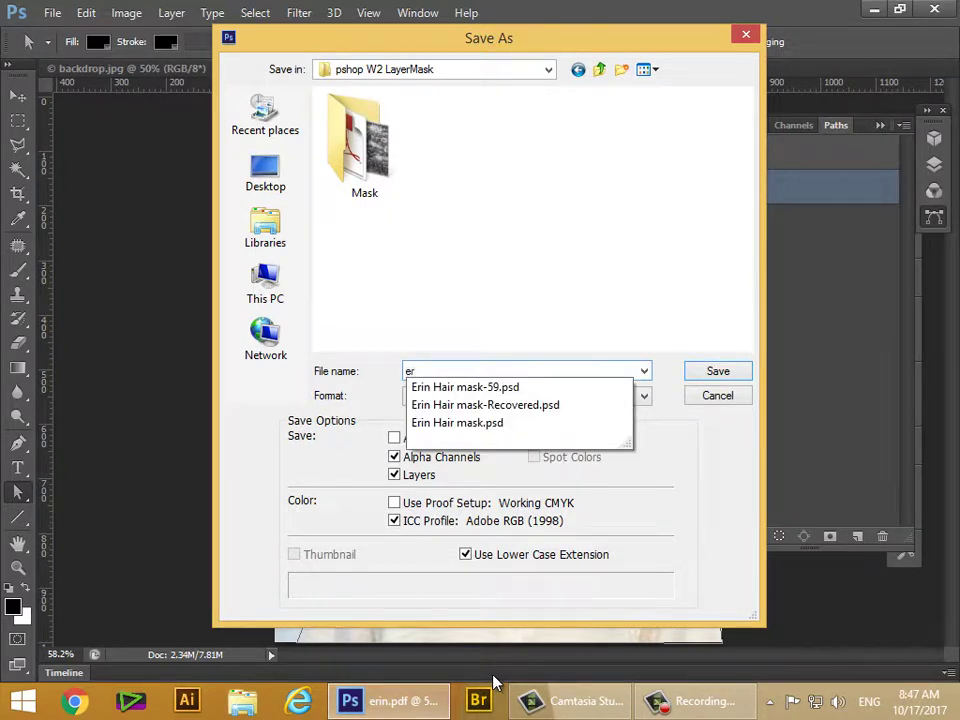
text(in Cut)
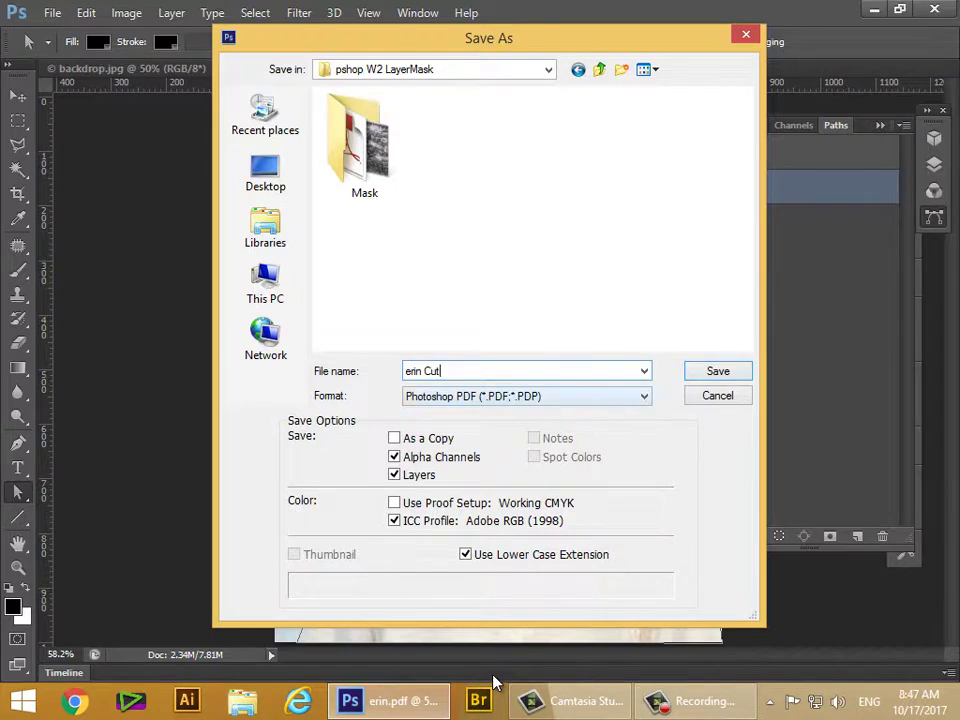
click(527, 396)
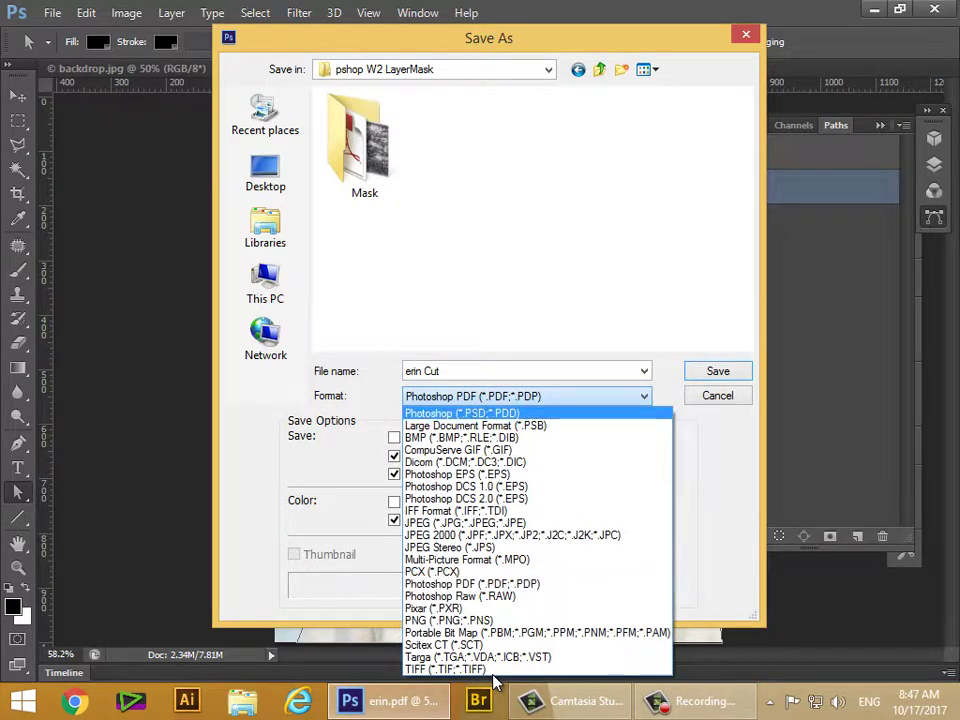
key(Return)
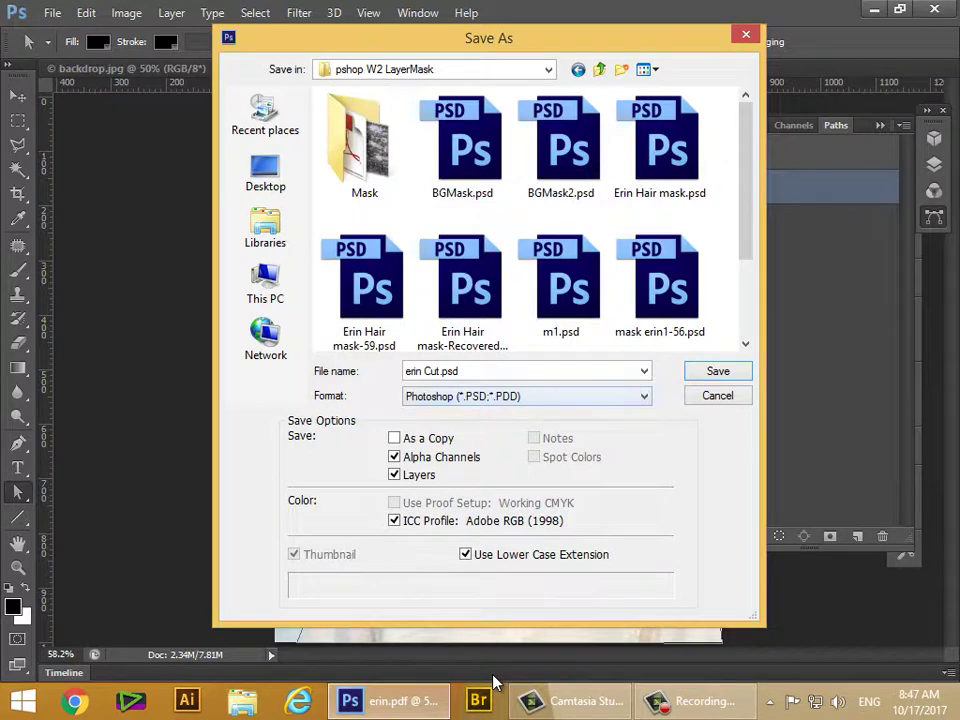
key(shift+Tab)
key(Return)
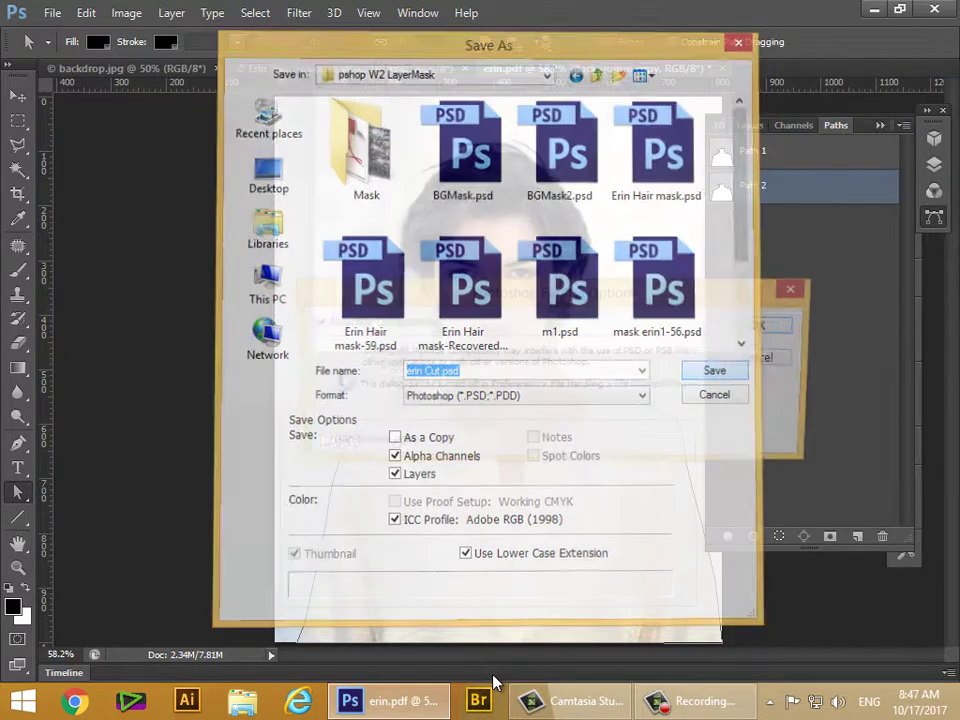
key(Return)
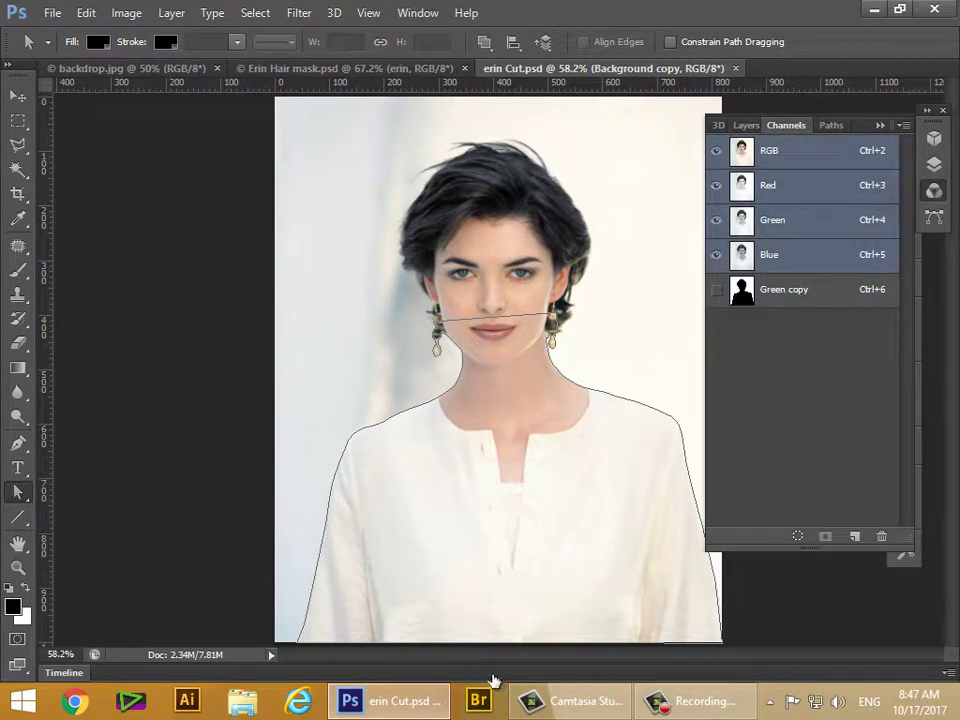
- Examine the Red, Green and Blue channels individually, and compare the Green copy mask with the Green channel
click(716, 255)
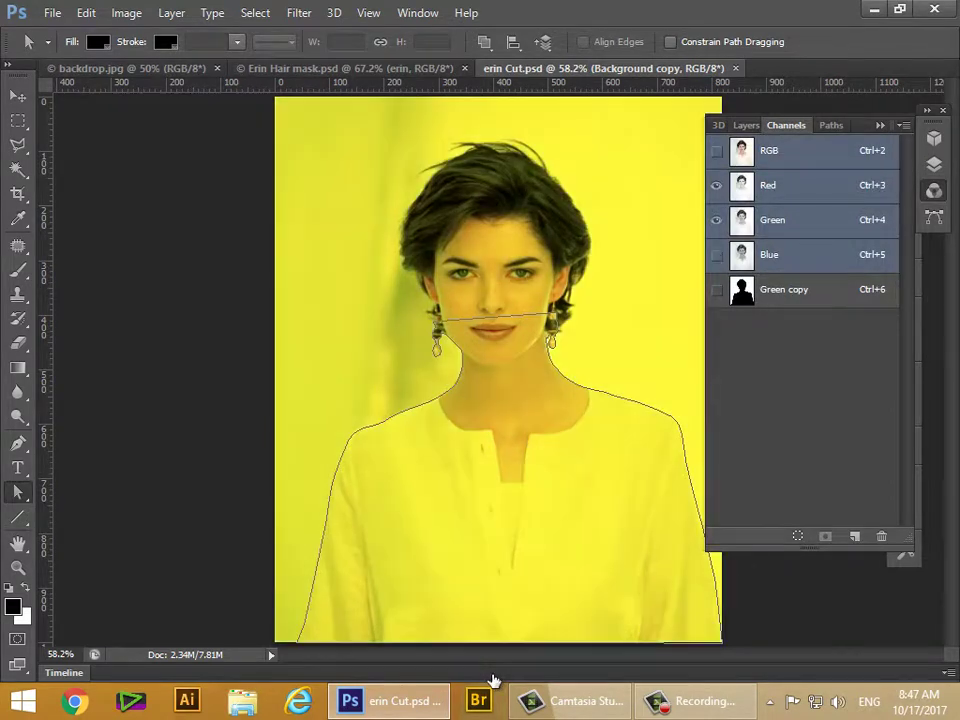
click(716, 220)
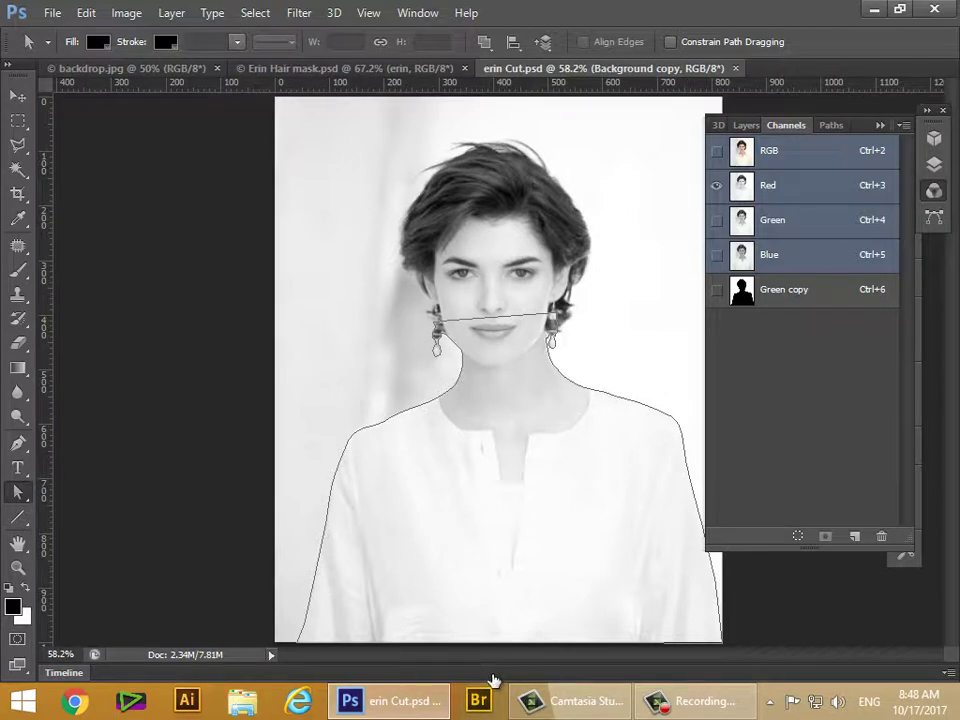
click(716, 220)
click(716, 185)
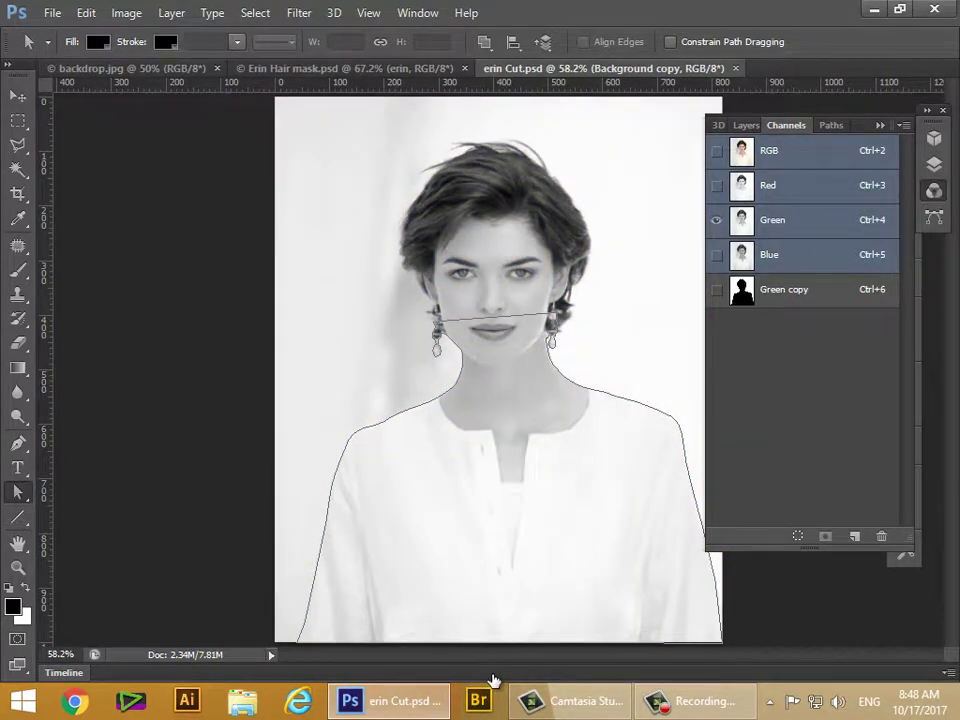
click(716, 255)
click(716, 220)
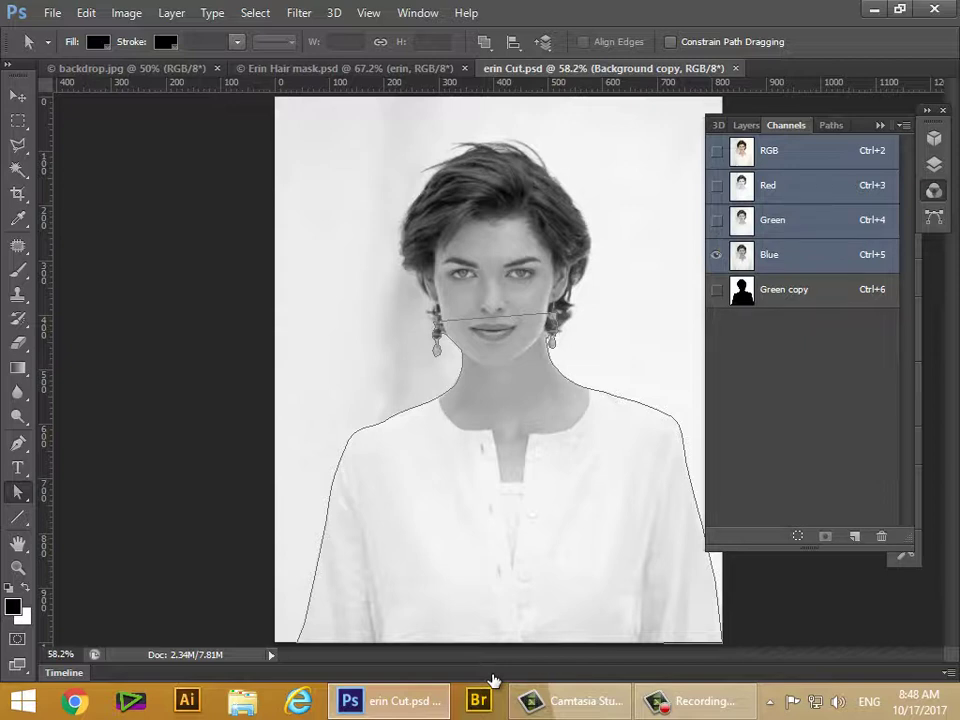
key(ctrl+6)
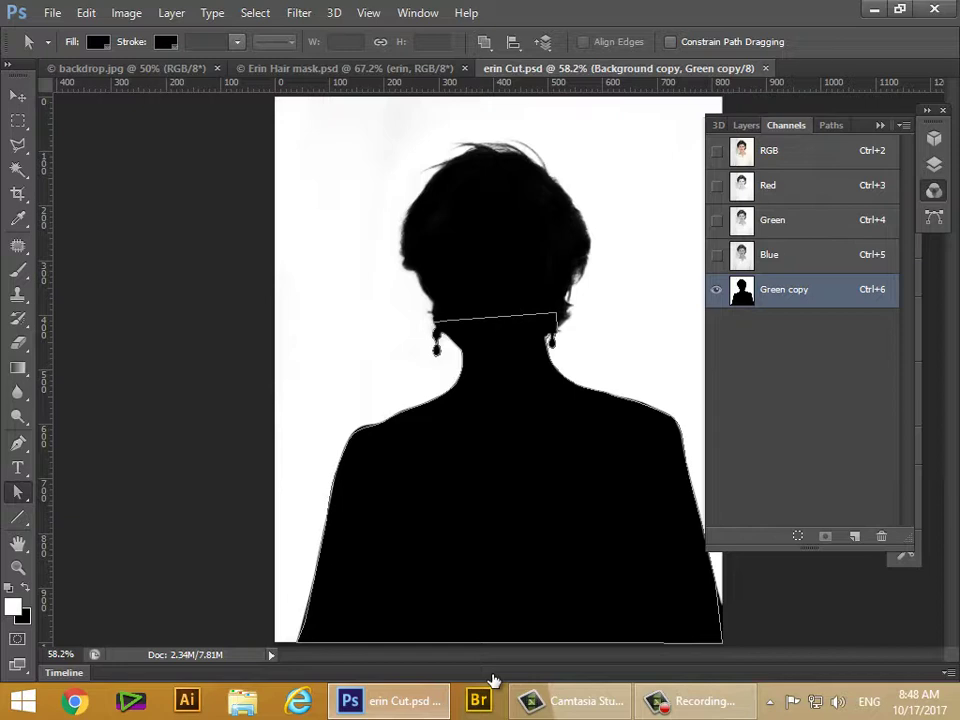
key(ctrl+4)
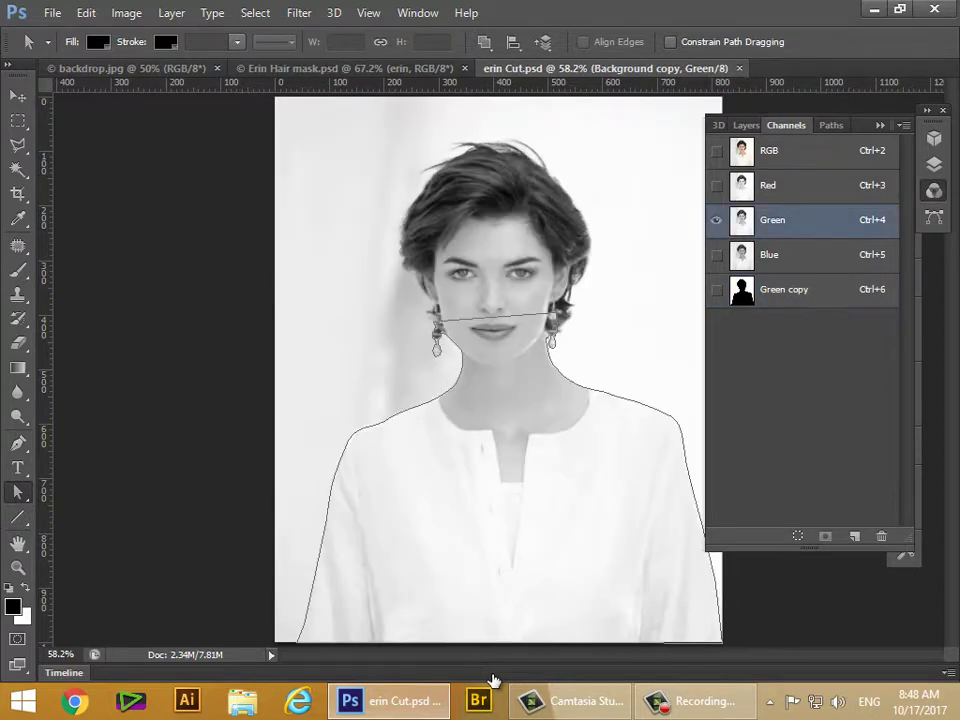
- Duplicate the Green channel and rename the duplicate Green Curve
drag(796, 227, 855, 537)
drag(491, 675, 495, 680)
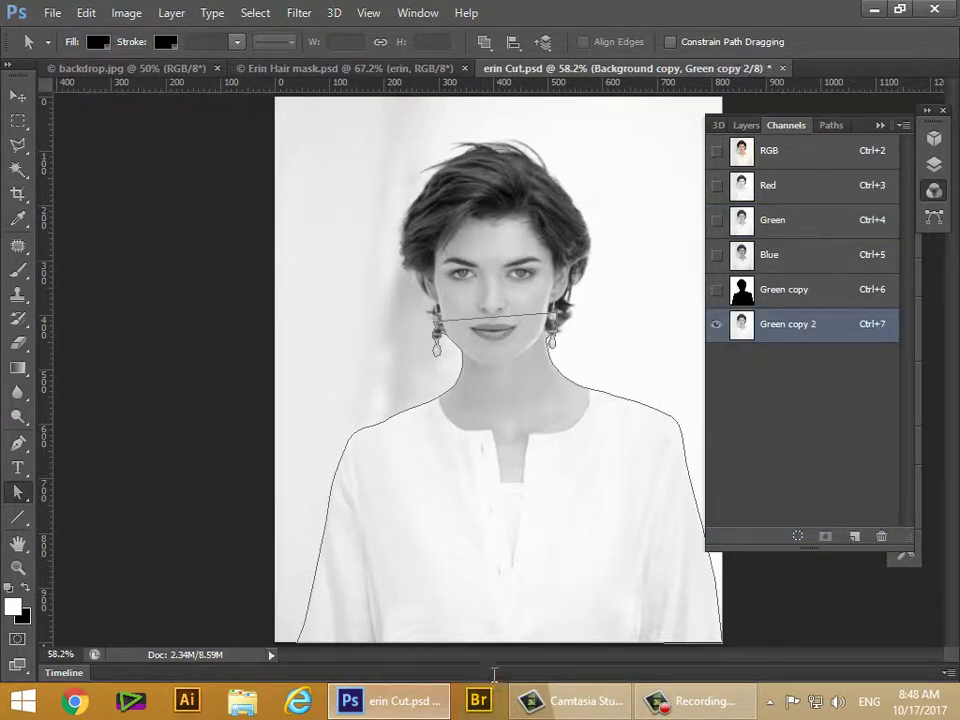
double_click(789, 324)
drag(821, 324, 789, 324)
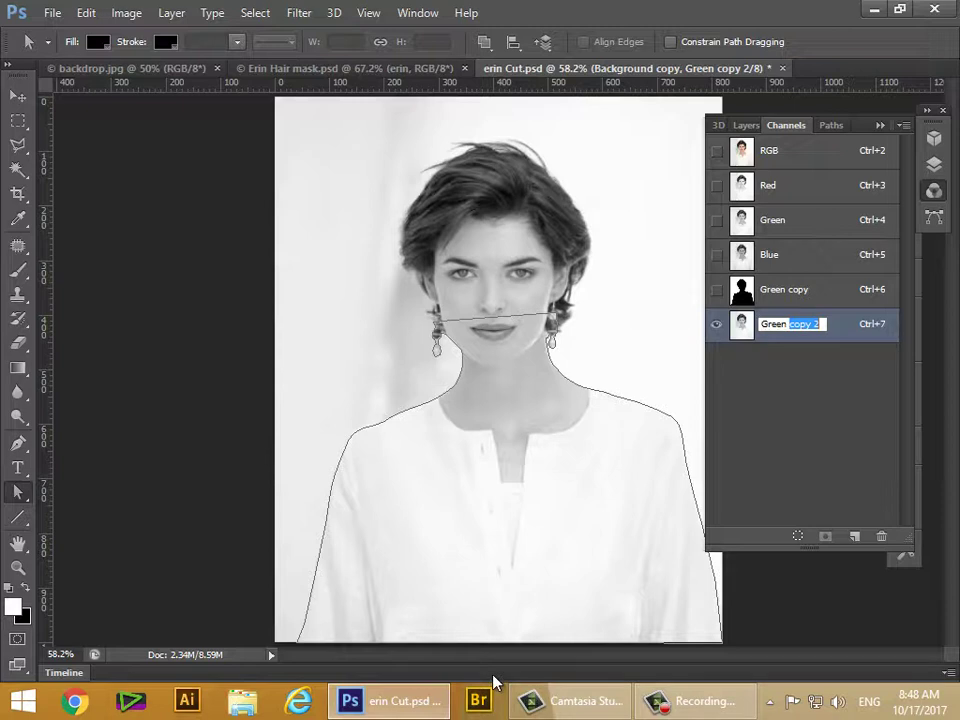
key(BackSpace)
text(Curve)
key(Return)
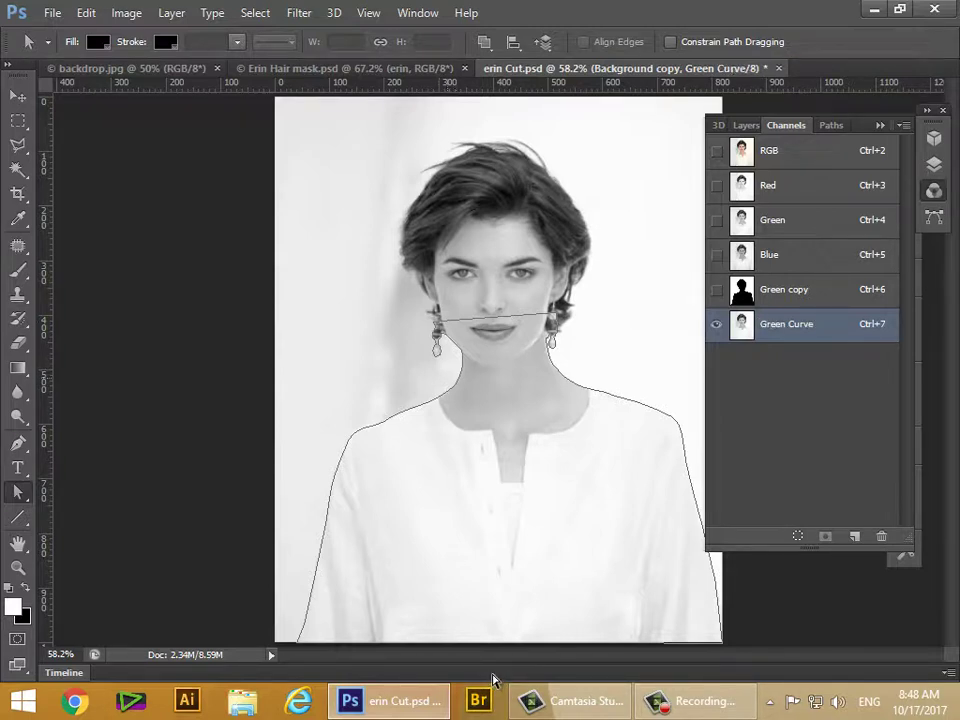
- Hide the Path 2 outline and open a Curves adjustment on the Green Curve channel, keeping the portrait in view
click(831, 125)
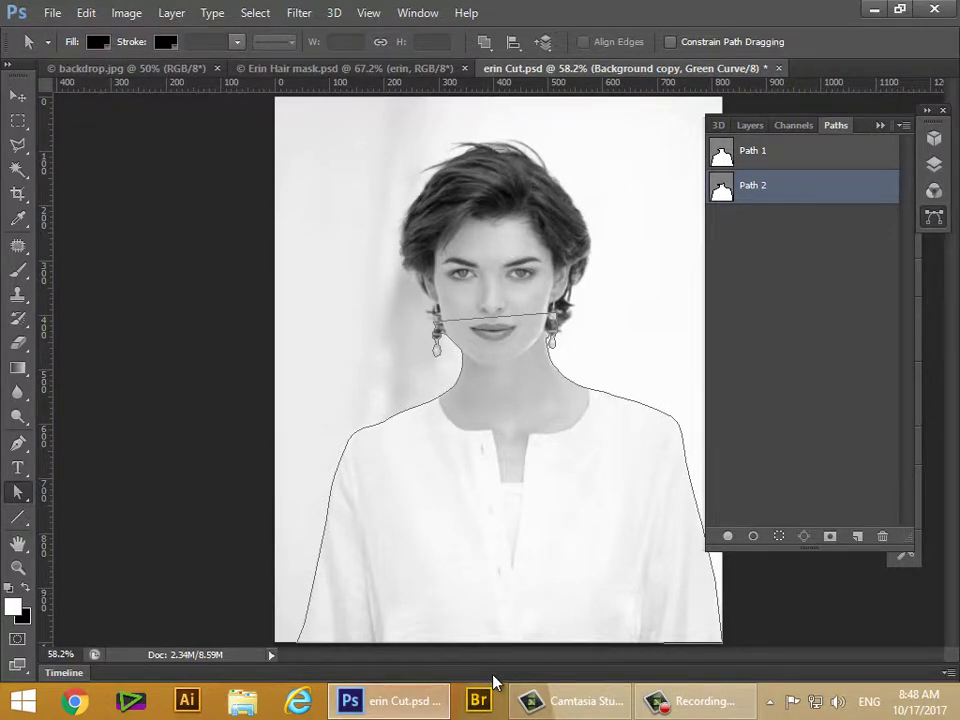
key(Escape)
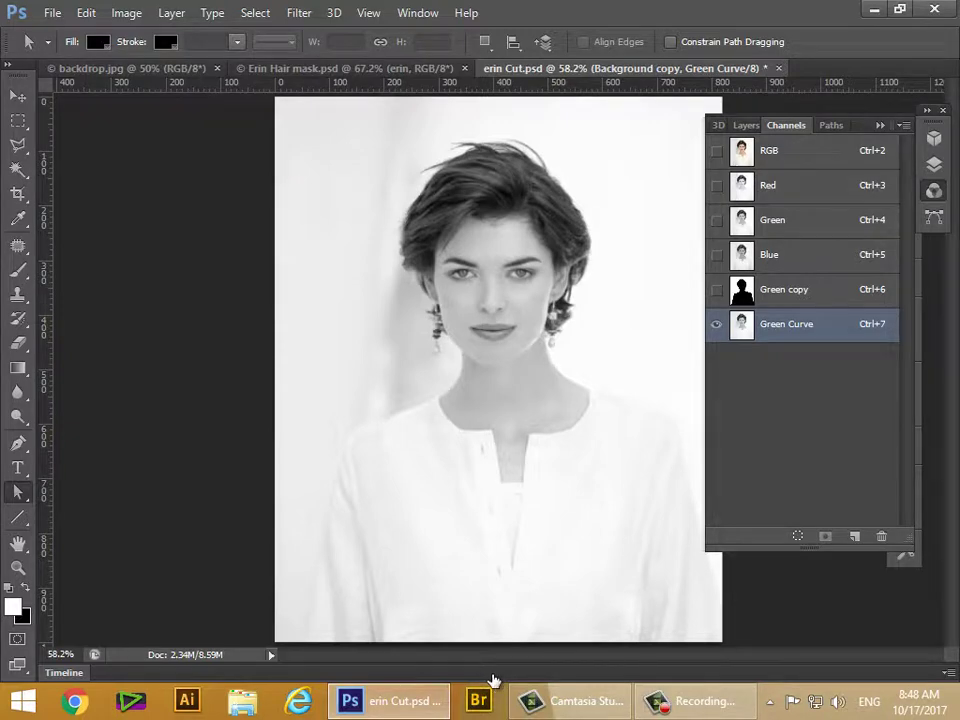
key(alt+i)
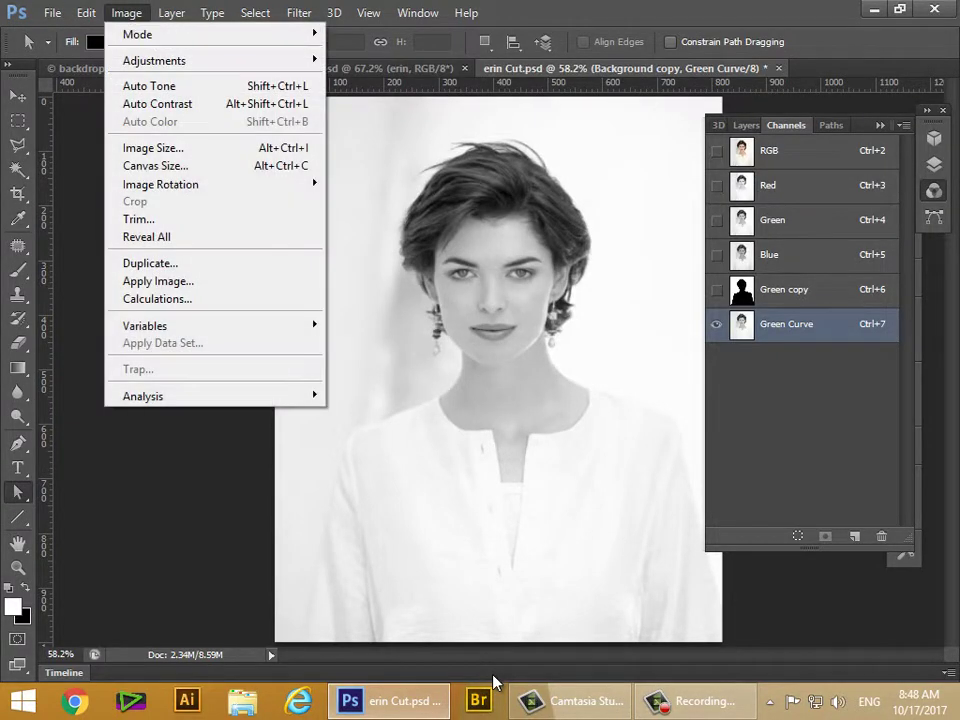
key(j)
key(u)
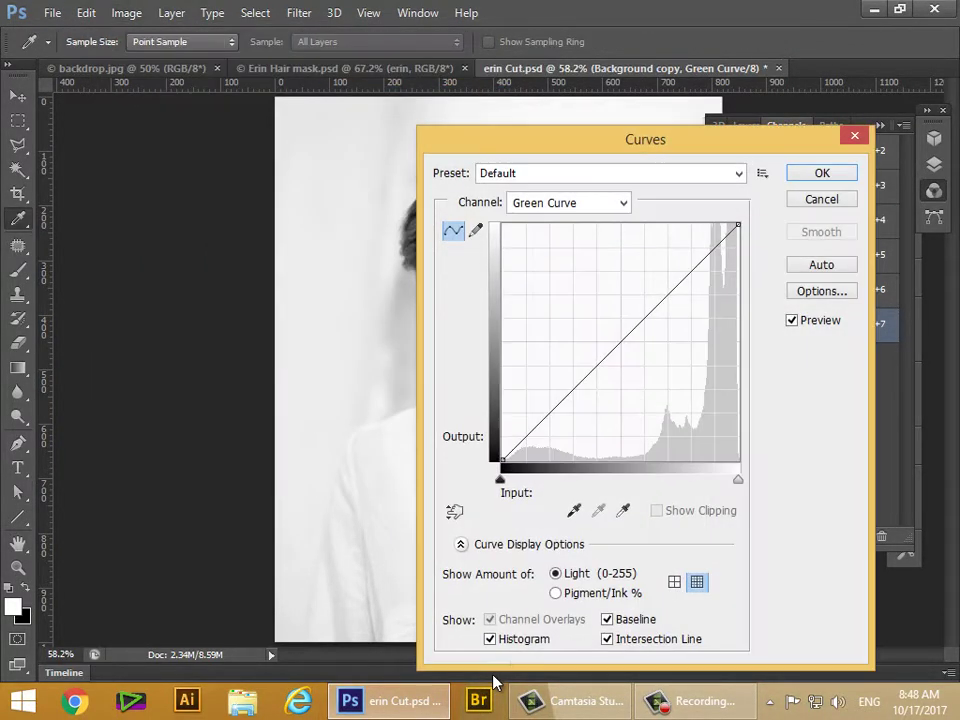
mouse_move(645, 139)
mouse_down()
mouse_move(803, 240)
mouse_move(846, 103)
mouse_move(795, 111)
mouse_move(487, 410)
mouse_move(383, 401)
mouse_up()
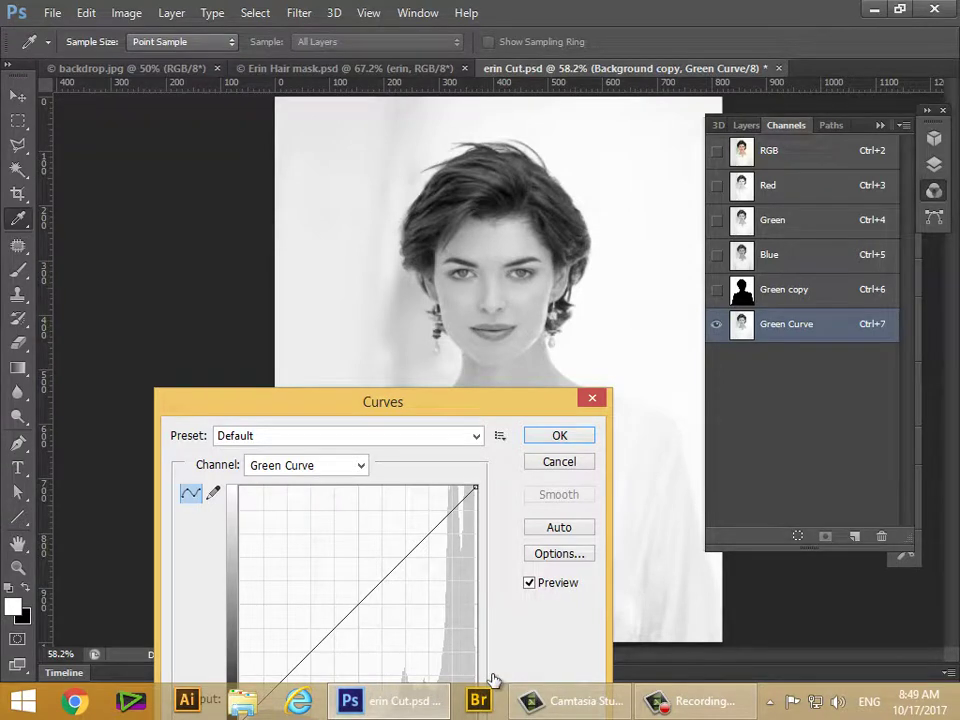
mouse_move(383, 401)
mouse_down()
mouse_move(903, 234)
mouse_move(791, 126)
mouse_up()
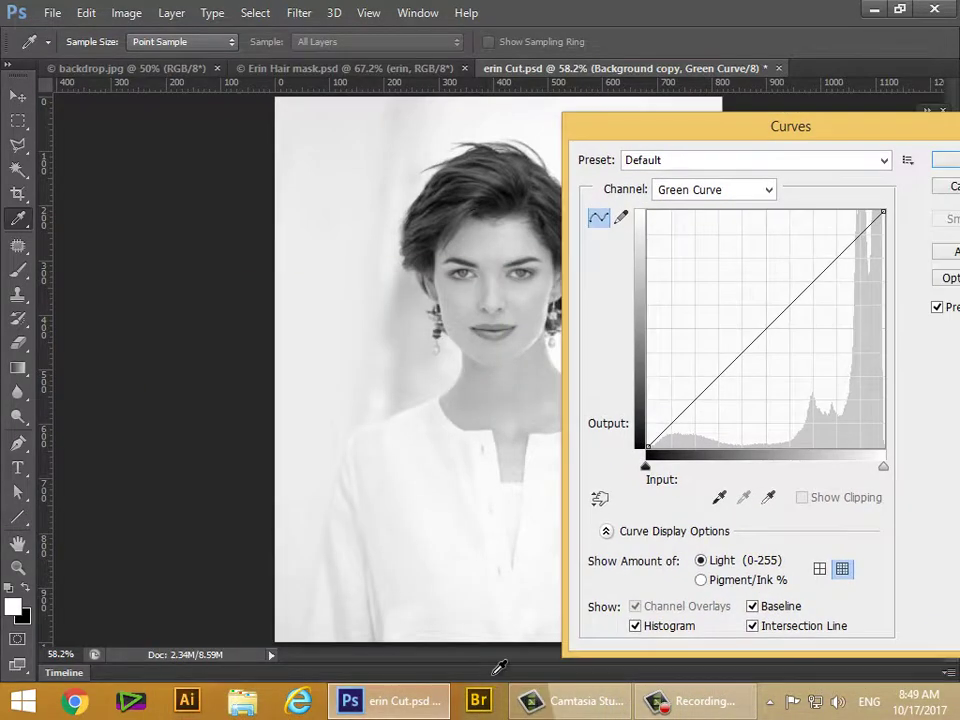
- Darken the hair tones by pulling a curve point down to input 85, output 23
mouse_move(452, 205)
mouse_down()
mouse_move(480, 178)
mouse_move(460, 196)
mouse_move(466, 190)
mouse_up()
click(492, 290)
drag(707, 387, 726, 426)
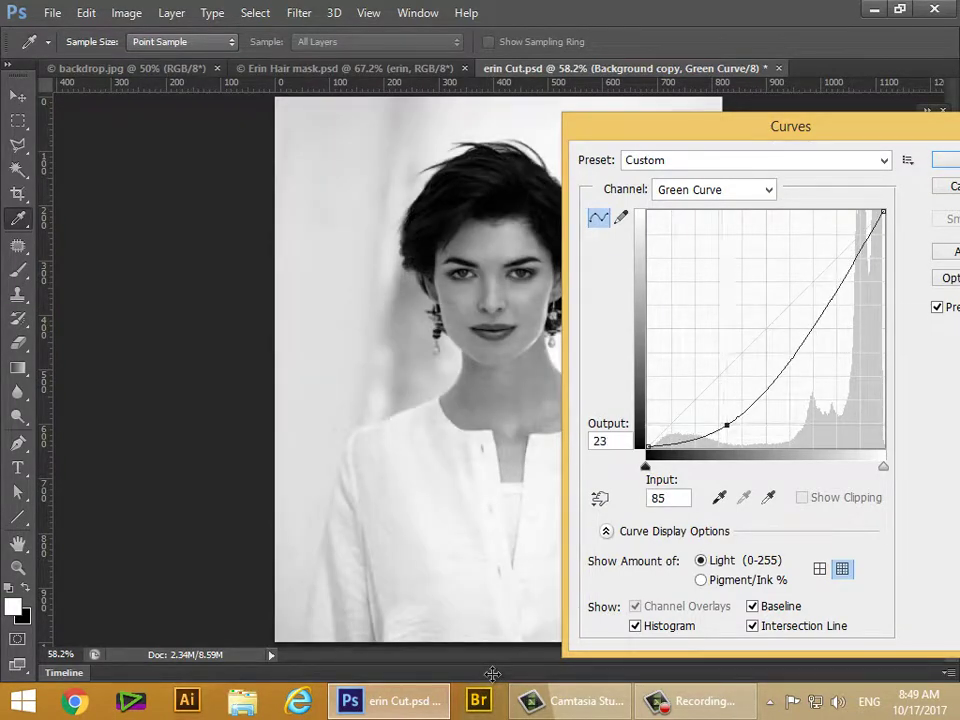
- Lift the curve's midtones and highlights back to the baseline with two upper points, one at input 174, output 177
mouse_move(700, 126)
mouse_down()
mouse_move(778, 94)
mouse_move(555, 92)
mouse_up()
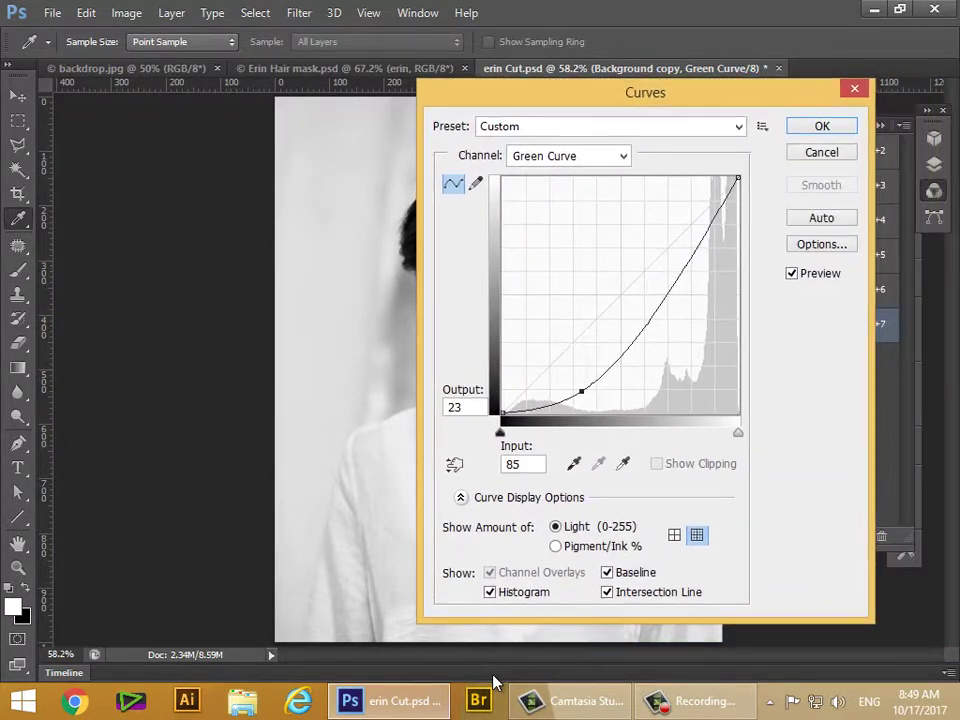
click(637, 312)
mouse_move(637, 312)
mouse_down()
mouse_move(632, 285)
mouse_move(663, 249)
mouse_up()
click(665, 253)
mouse_move(645, 92)
mouse_down()
mouse_move(706, 100)
mouse_move(845, 86)
mouse_move(883, 64)
mouse_move(873, 85)
mouse_move(833, 65)
mouse_up()
drag(502, 180, 508, 187)
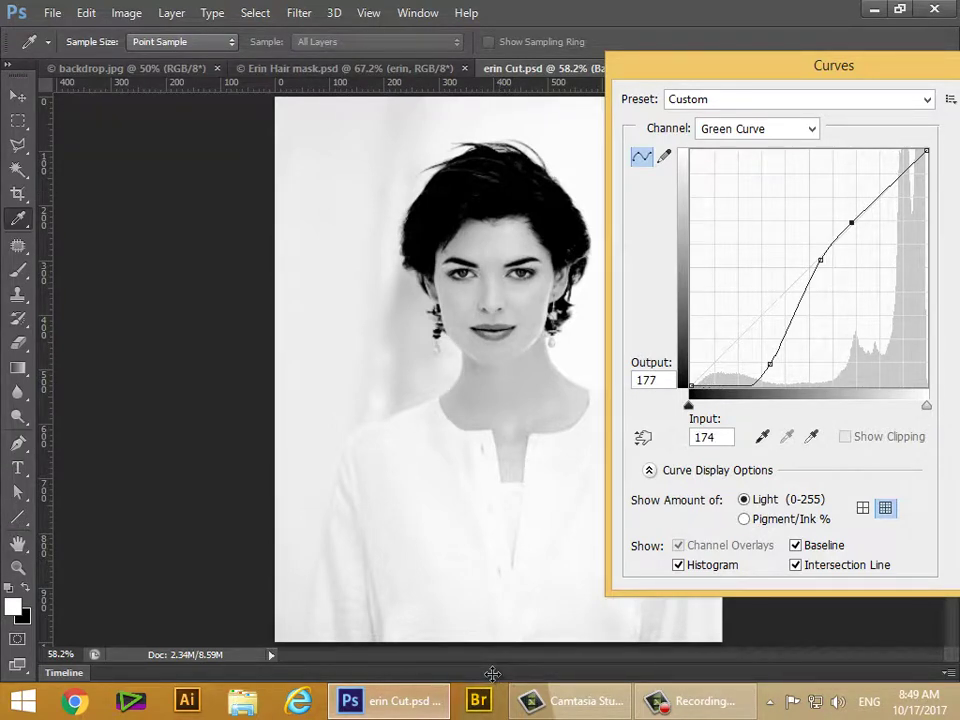
- Try moving the curve's shadow point to input 60, output 6
mouse_move(770, 364)
mouse_down()
mouse_move(724, 352)
mouse_move(759, 382)
mouse_up()
mouse_move(759, 382)
mouse_down()
mouse_move(761, 373)
mouse_move(750, 400)
mouse_move(746, 382)
mouse_move(761, 378)
mouse_move(749, 376)
mouse_up()
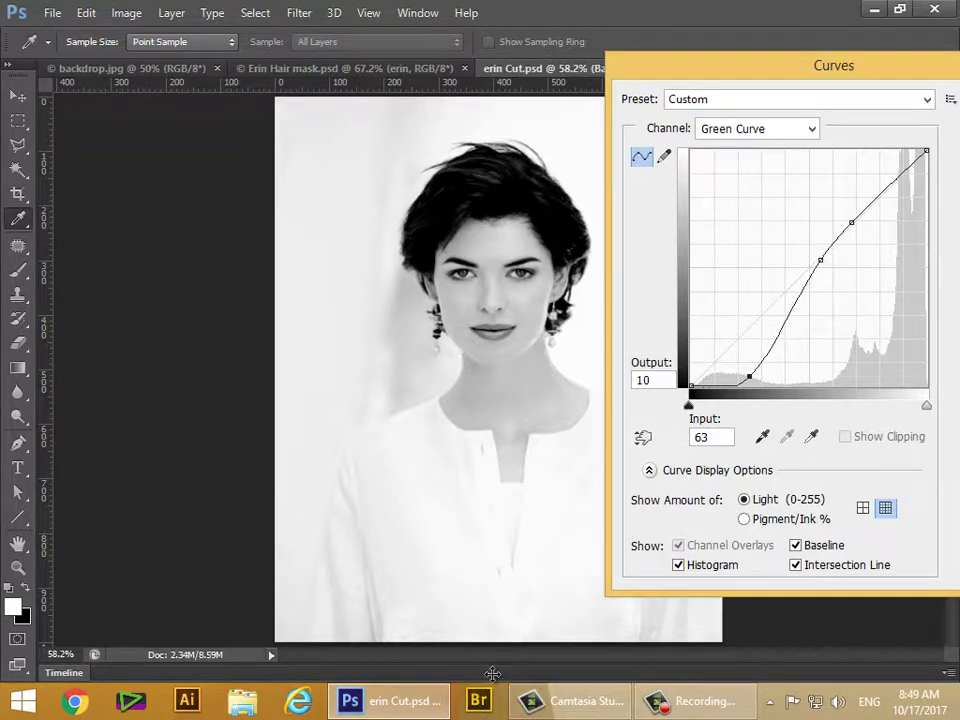
key(Down)
key(Down)
key(Down)
key(Down)
key(Right)
key(Right)
key(Right)
key(Right)
key(Left)
key(Left)
key(Left)
key(Left)
key(Left)
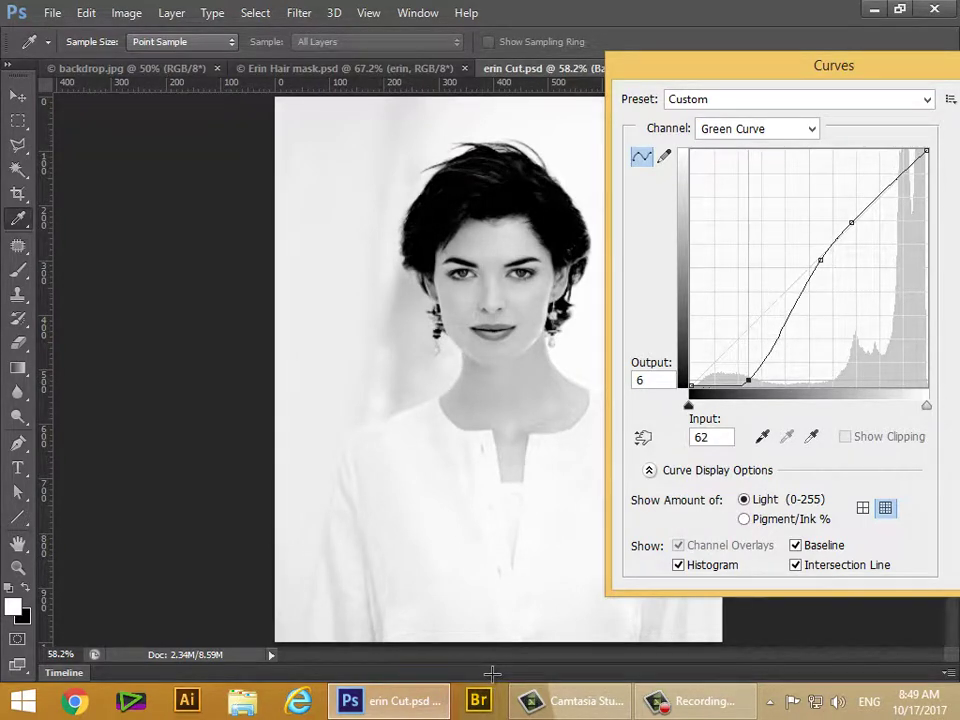
key(Left)
key(Left)
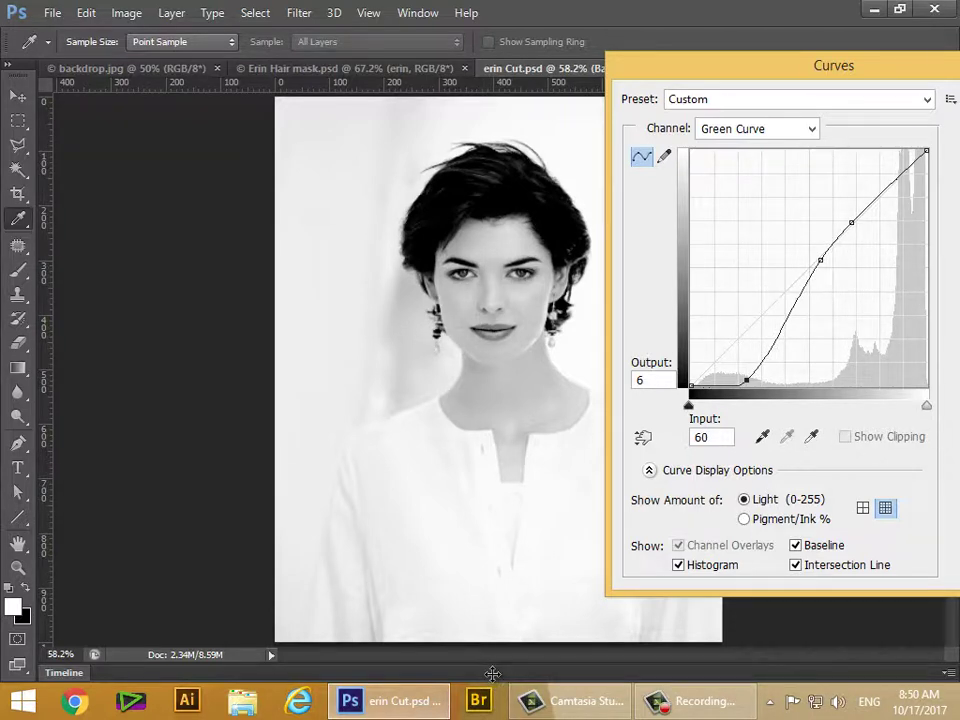
- Replace the shadow point with a new one farther along the curve's dark end, and apply the Curves adjustment
key(Delete)
click(769, 375)
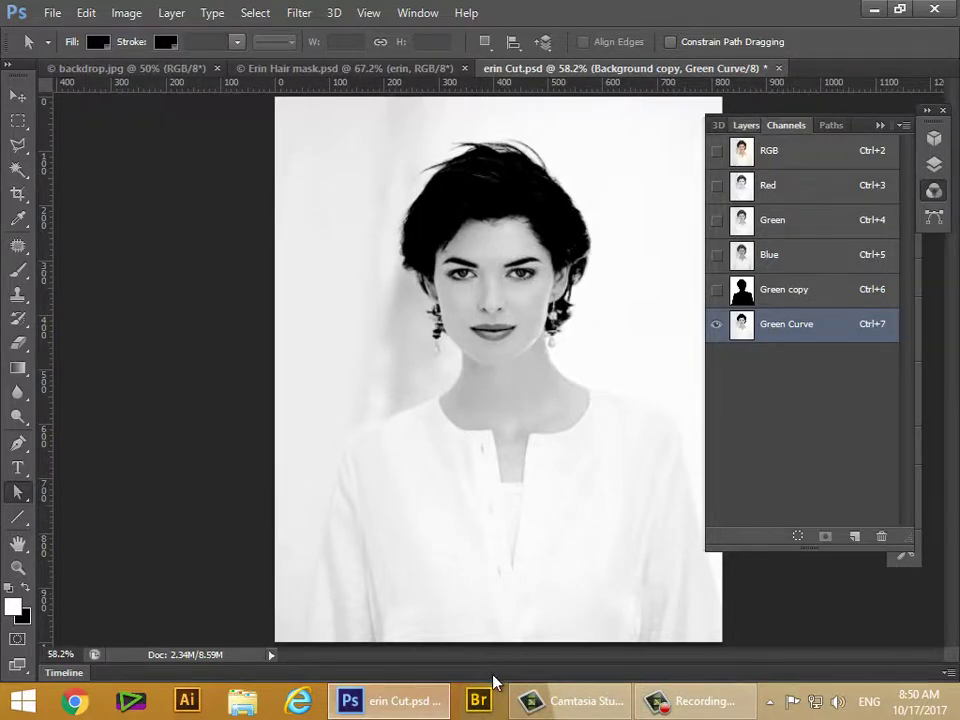
click(746, 125)
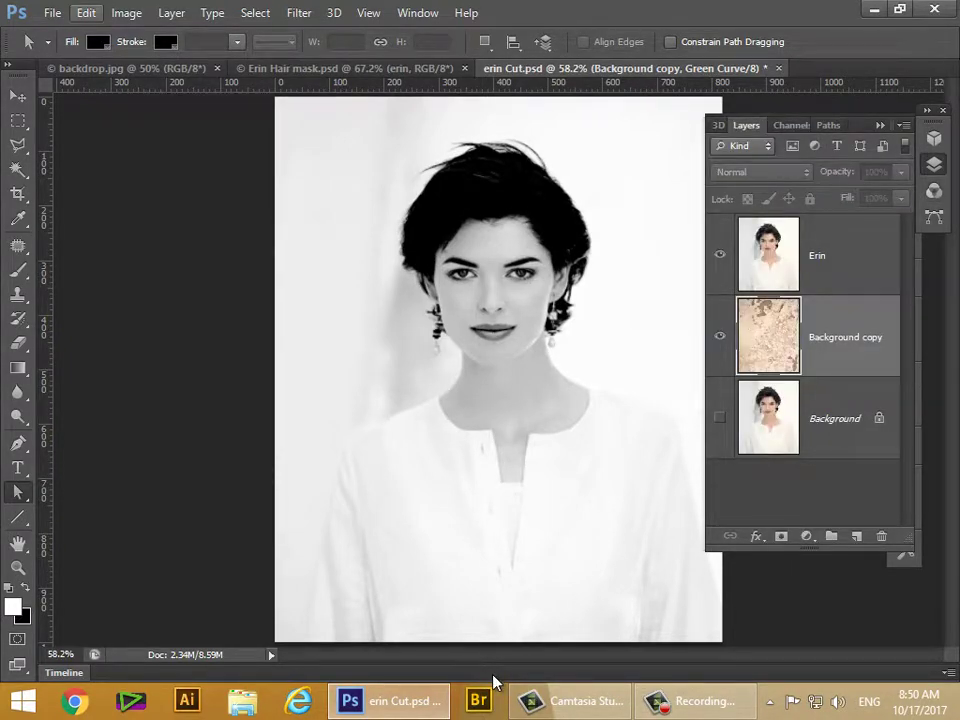
click(126, 13)
click(158, 281)
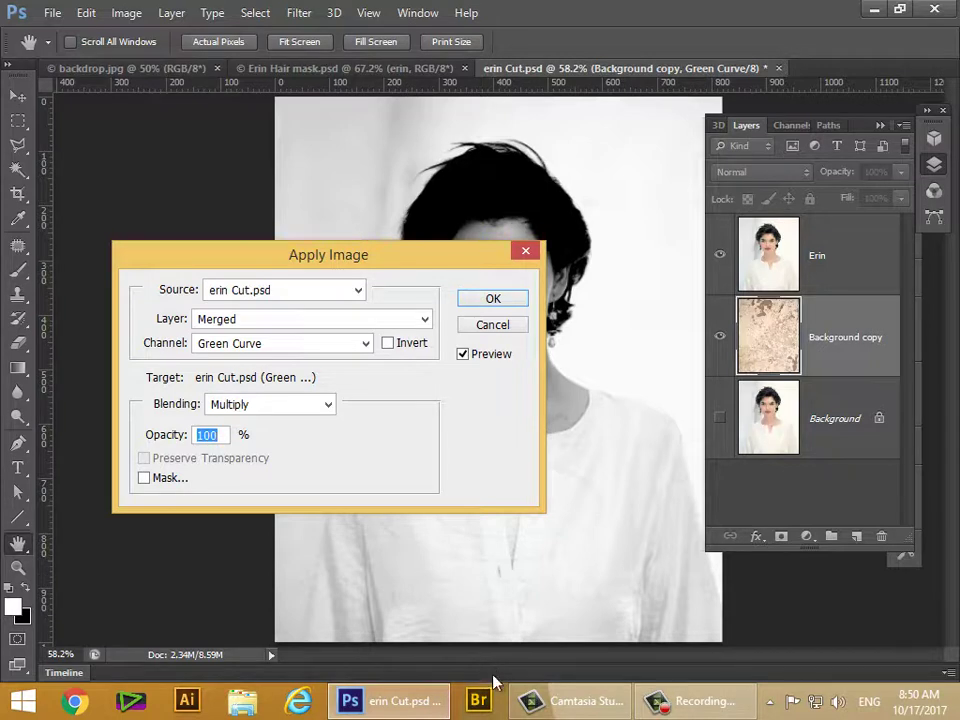
key(Return)
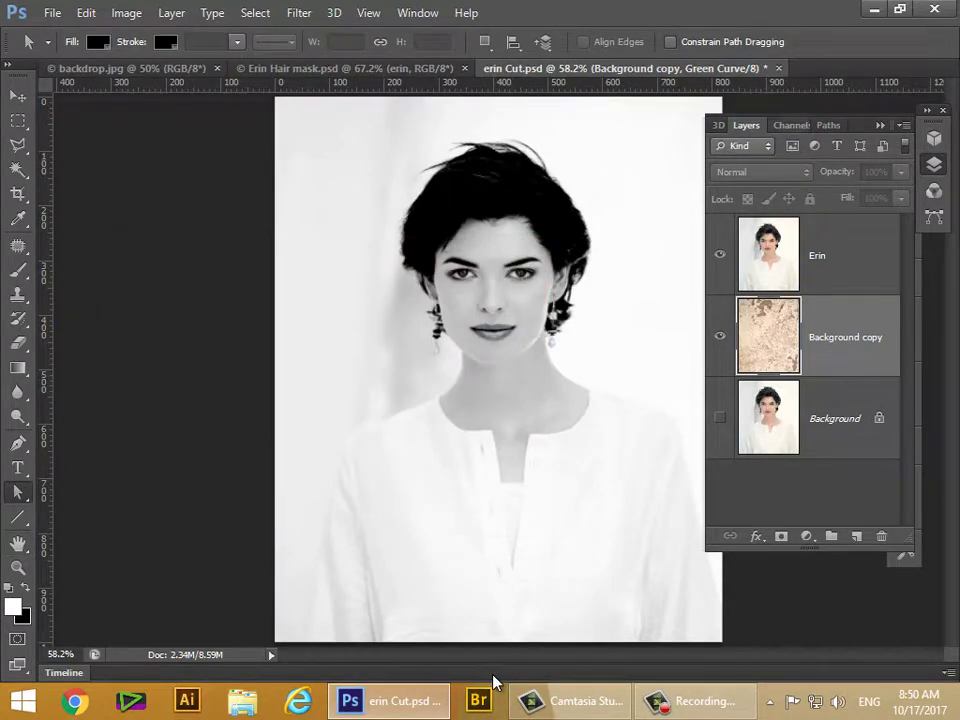
- Open Apply Image on the Green Curve channel with Green Curve as source, and preview the Multiply blending
click(790, 125)
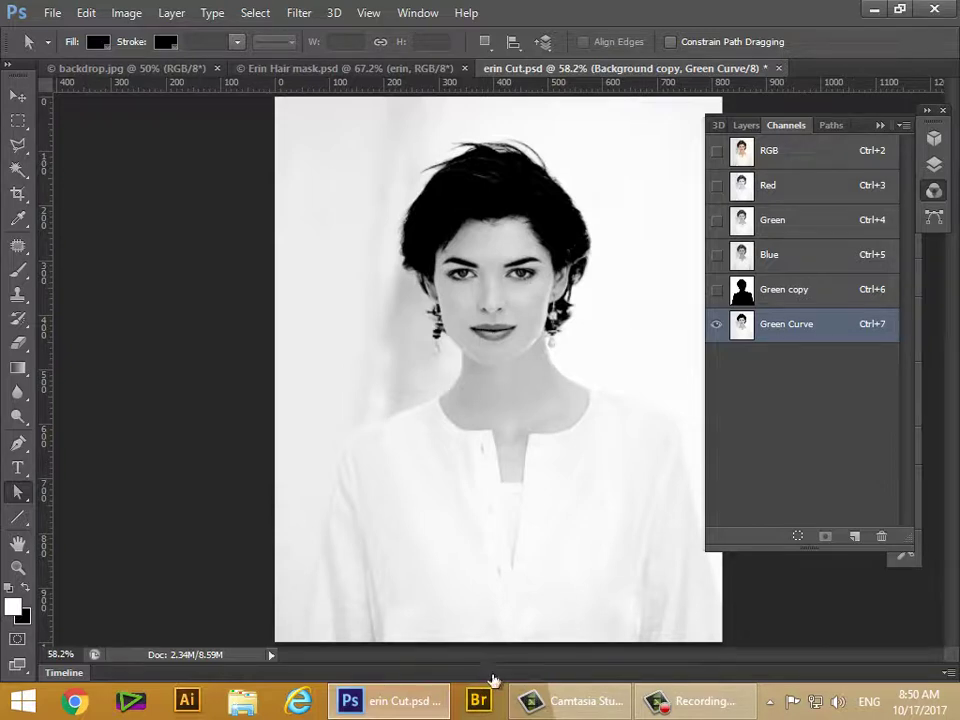
key(alt+i)
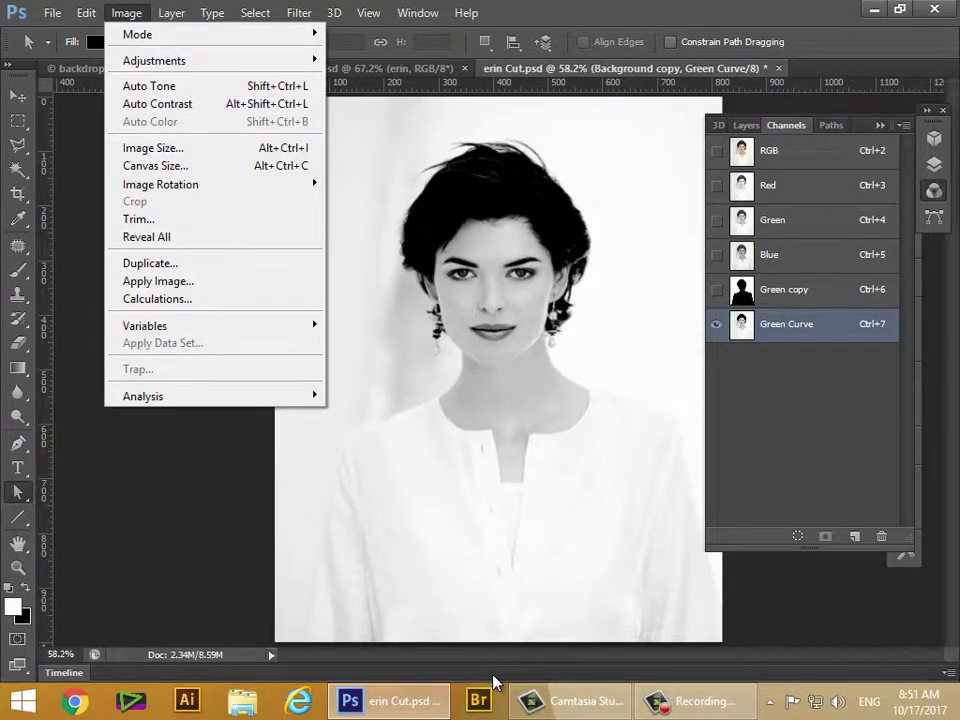
key(Down)
key(Down)
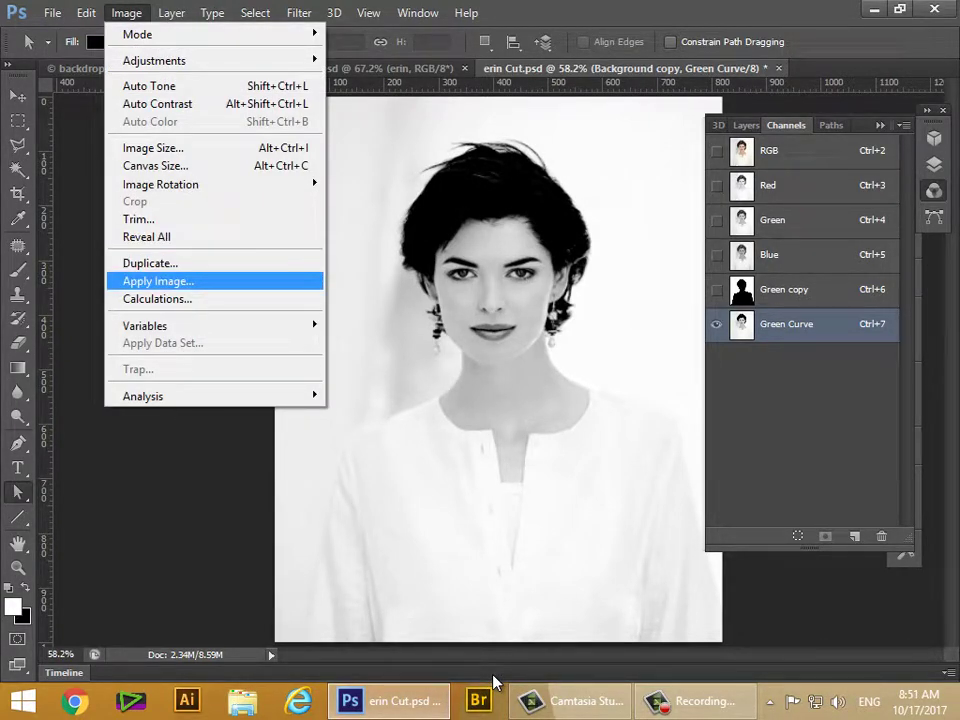
key(Return)
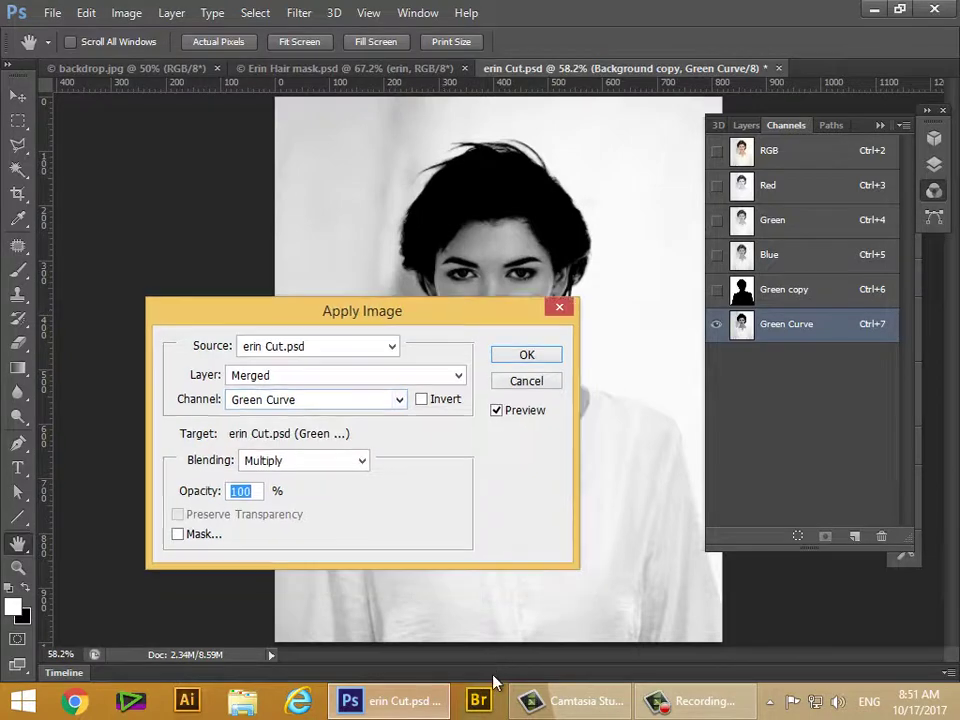
key(alt+p)
key(alt+p)
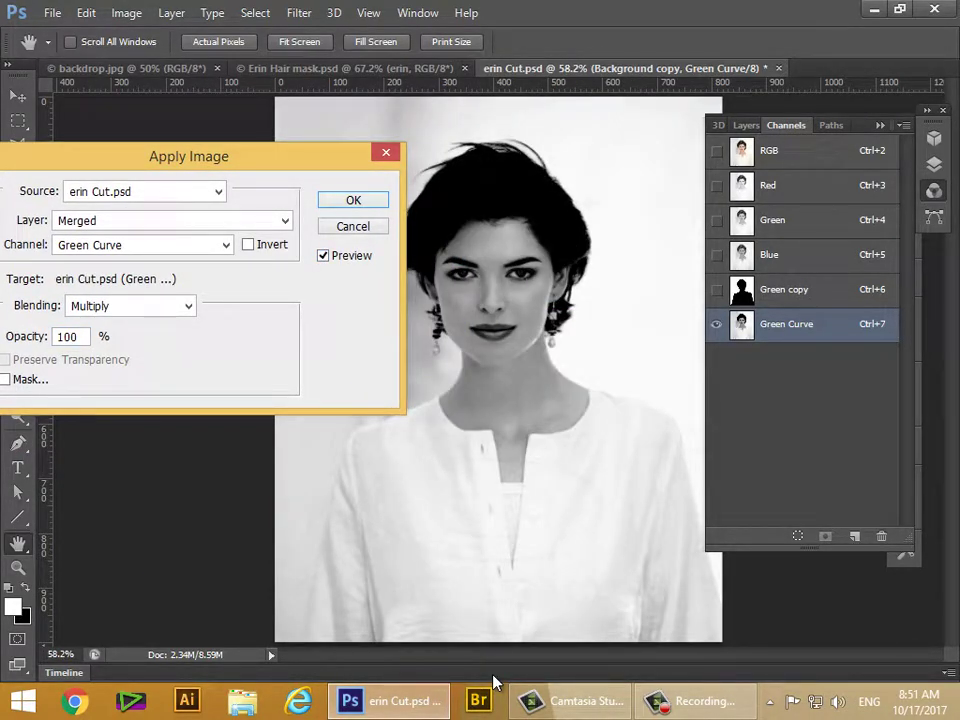
- Change the Apply Image blending mode to Overlay
click(188, 306)
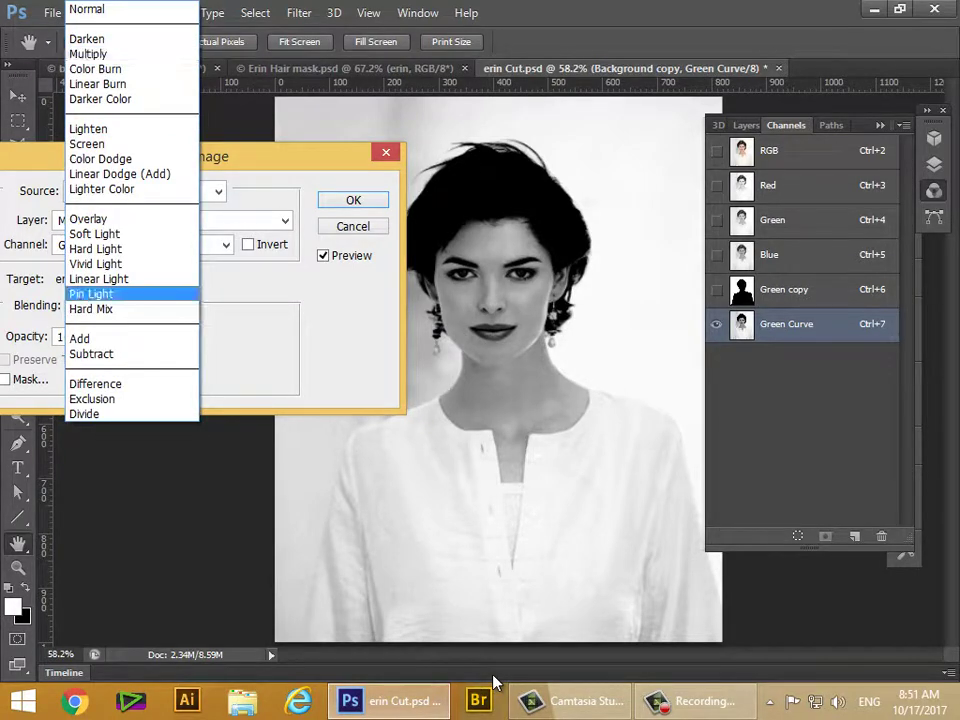
key(v)
key(p)
key(m)
key(l)
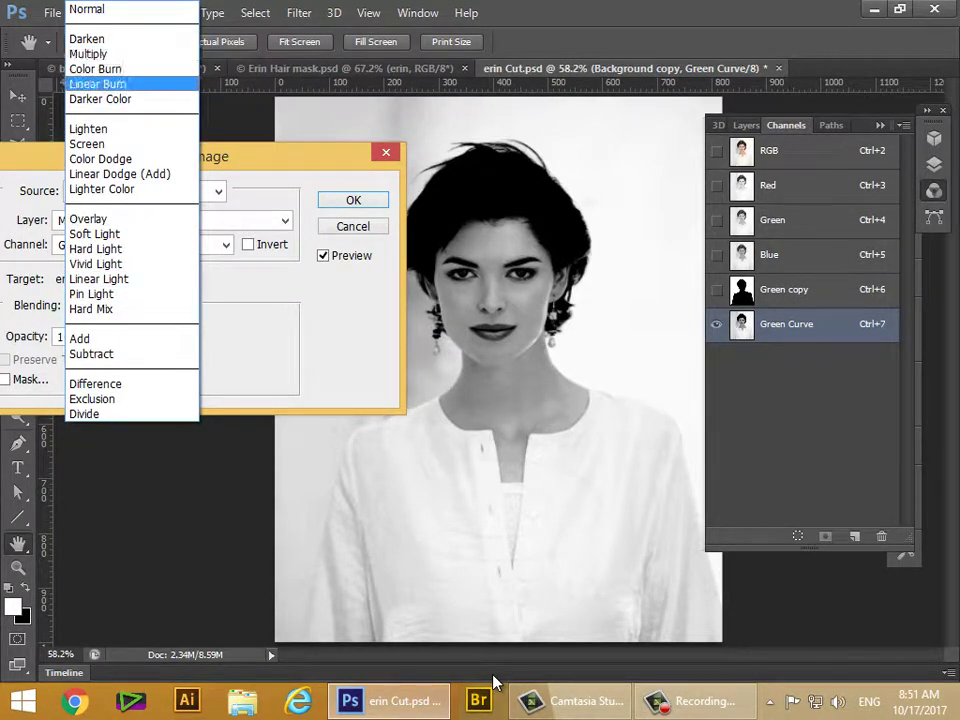
key(l)
key(s)
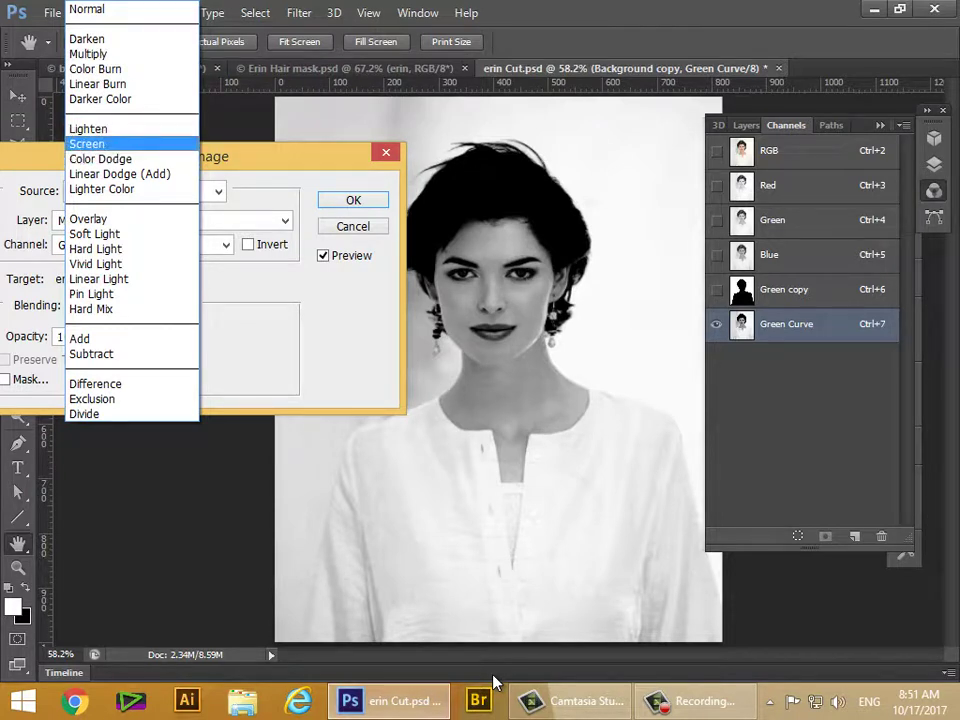
key(o)
key(Return)
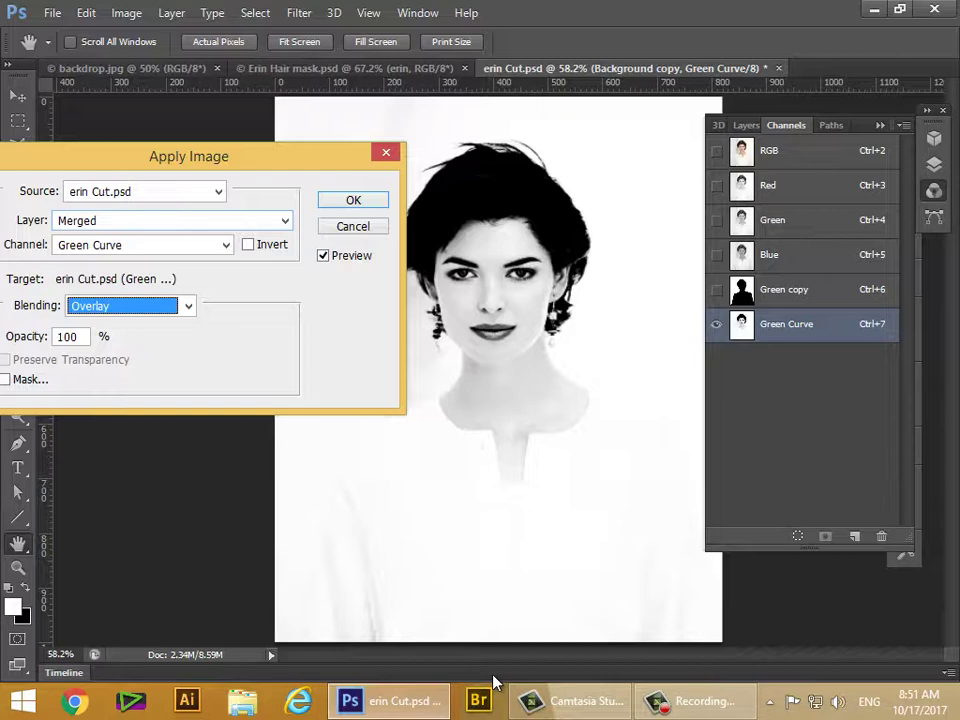
- Compare the Green Curve channel with and without the Overlay preview
drag(189, 156, 166, 46)
click(300, 145)
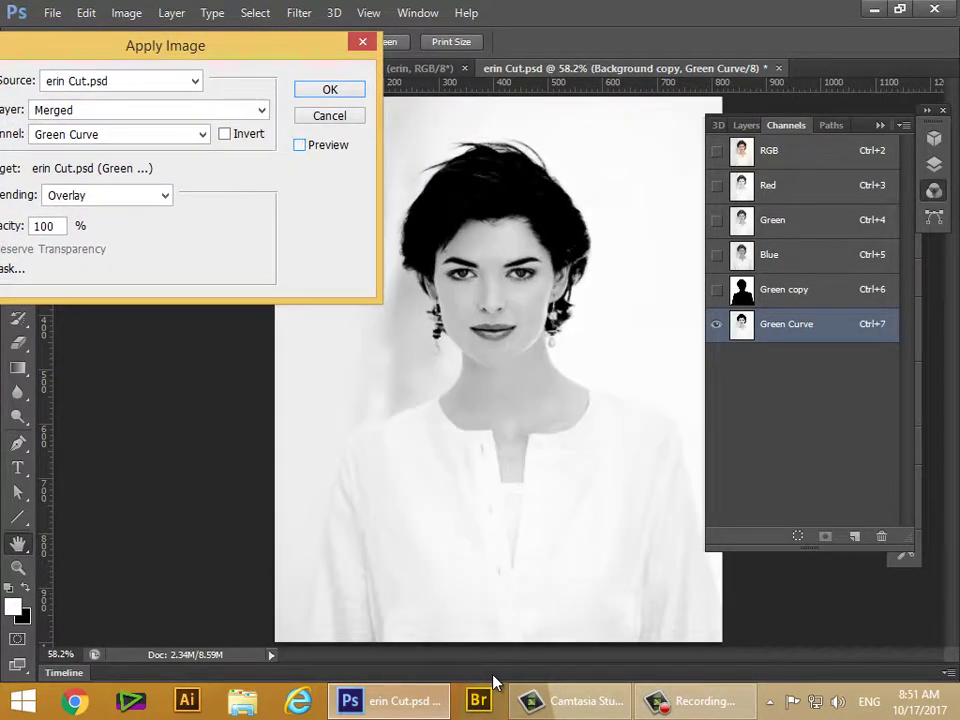
click(300, 145)
click(300, 145)
click(300, 145)
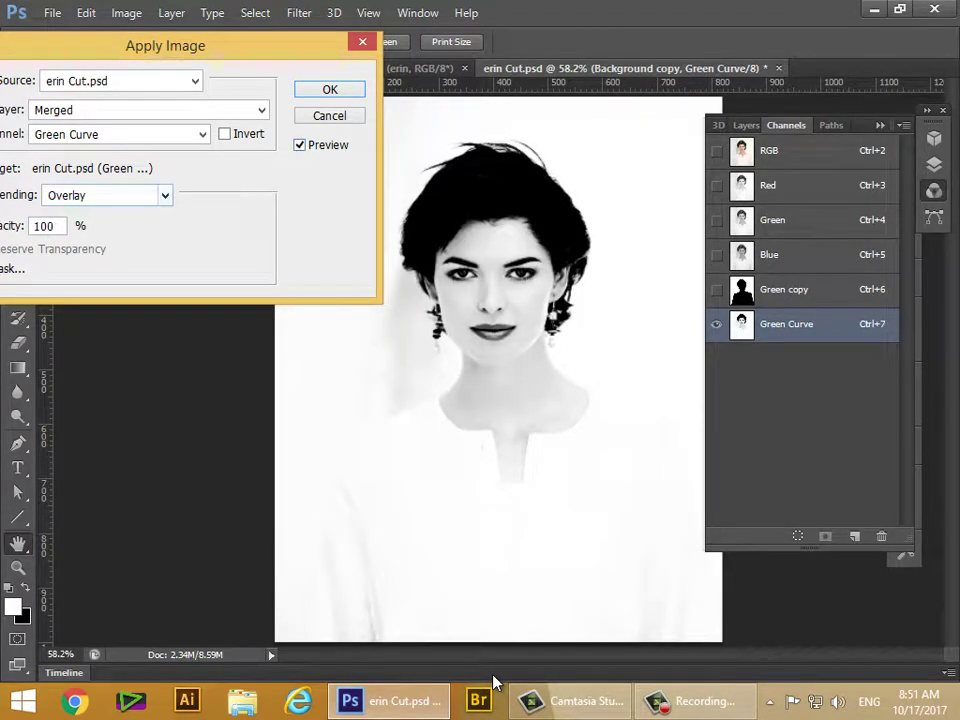
- Try Multiply blending again for comparison and switch back to Overlay
click(164, 196)
key(Return)
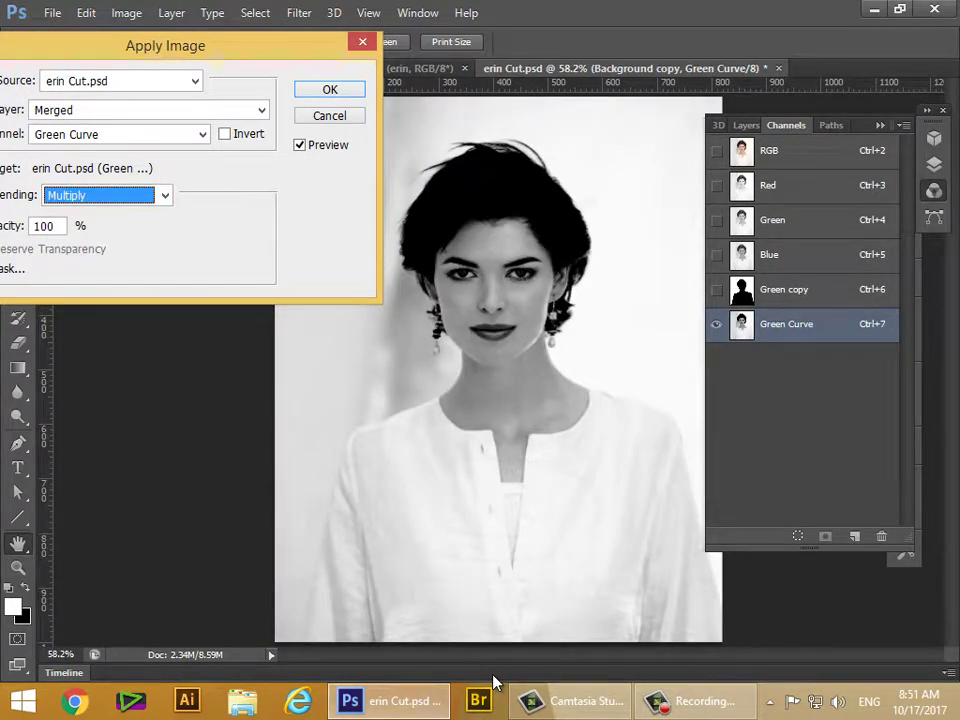
key(alt+Down)
key(d)
key(m)
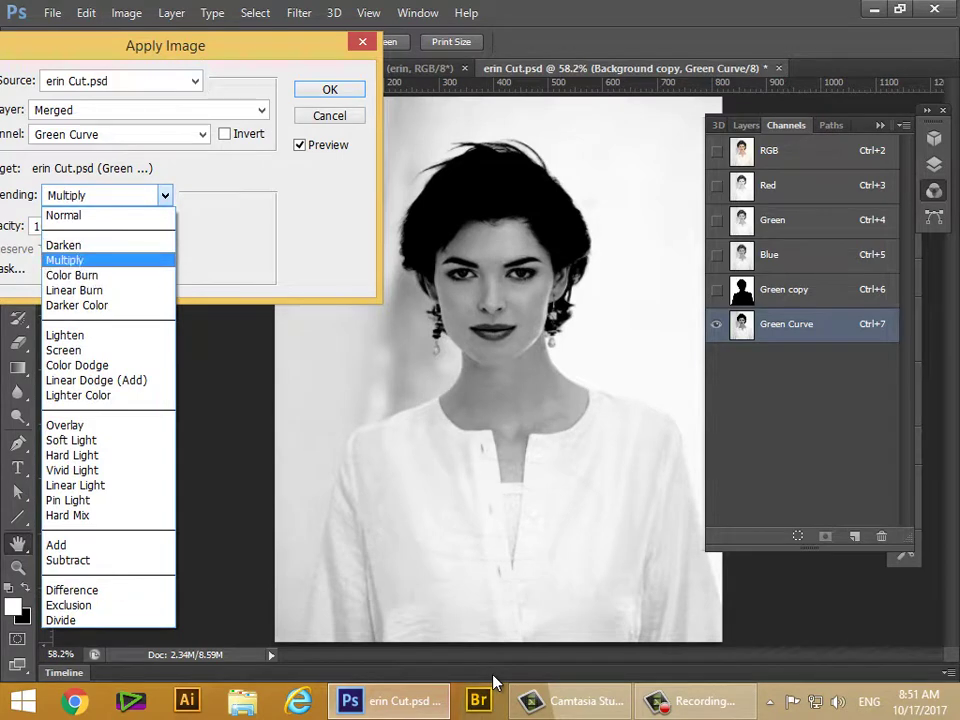
key(s)
key(o)
key(Return)
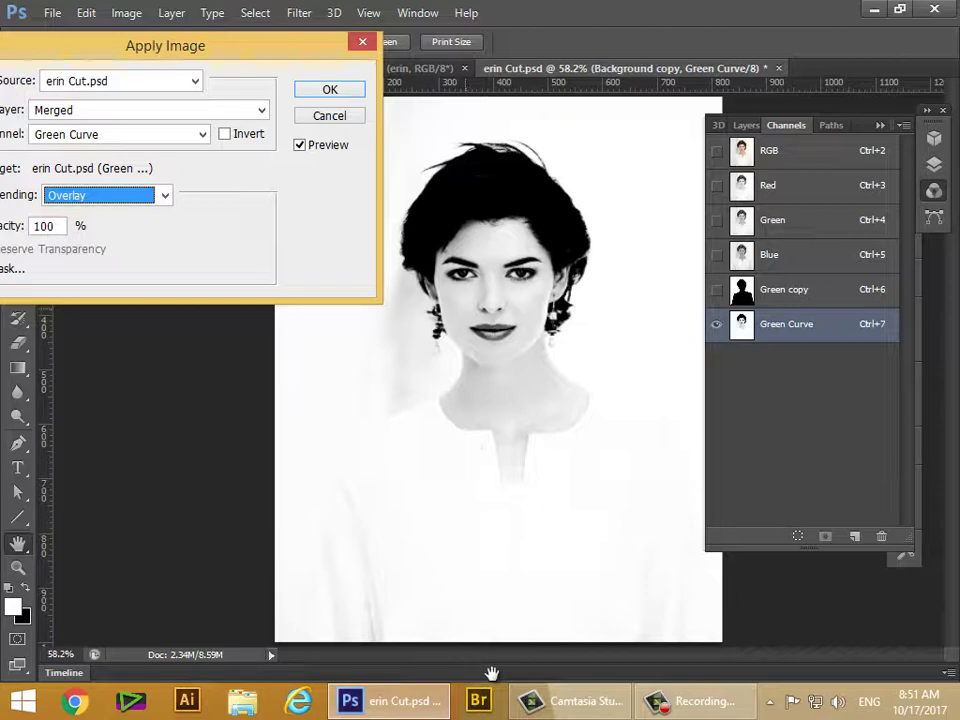
- Apply the Overlay blend of Green Curve onto itself at 100% opacity
drag(200, 46, 302, 47)
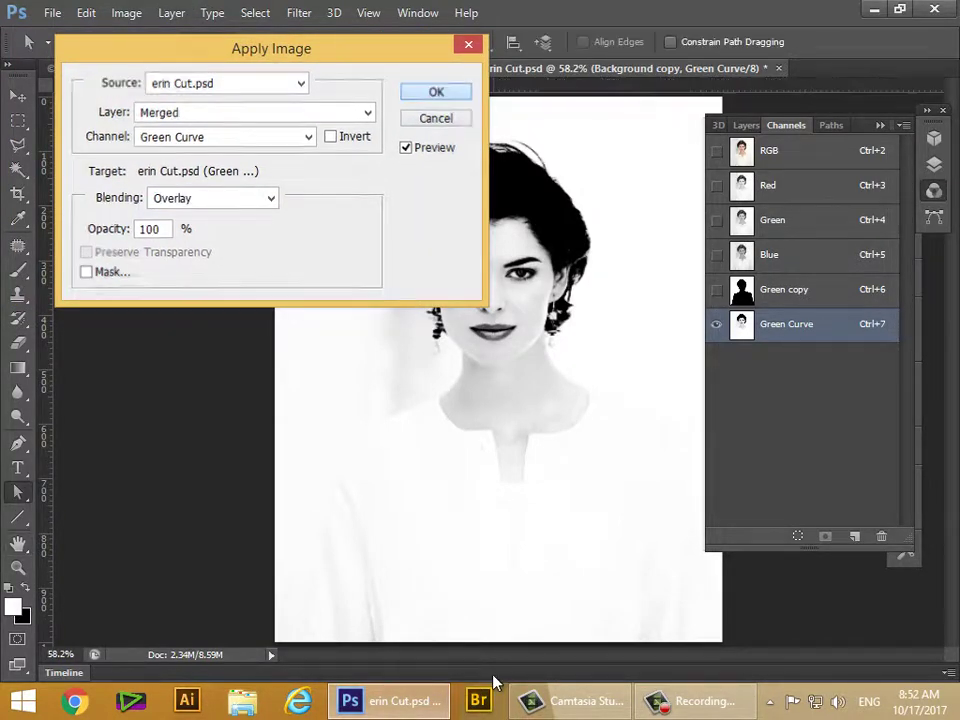
key(Return)
key(F7)
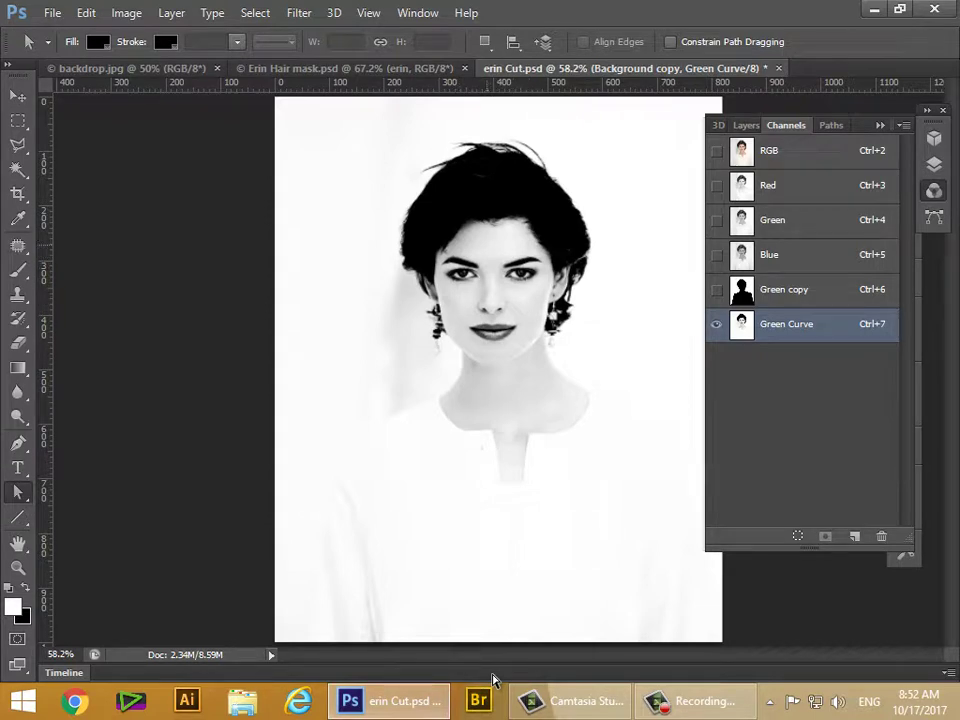
- Prepare the Brush tool with black as the foreground color and 100% opacity
click(18, 270)
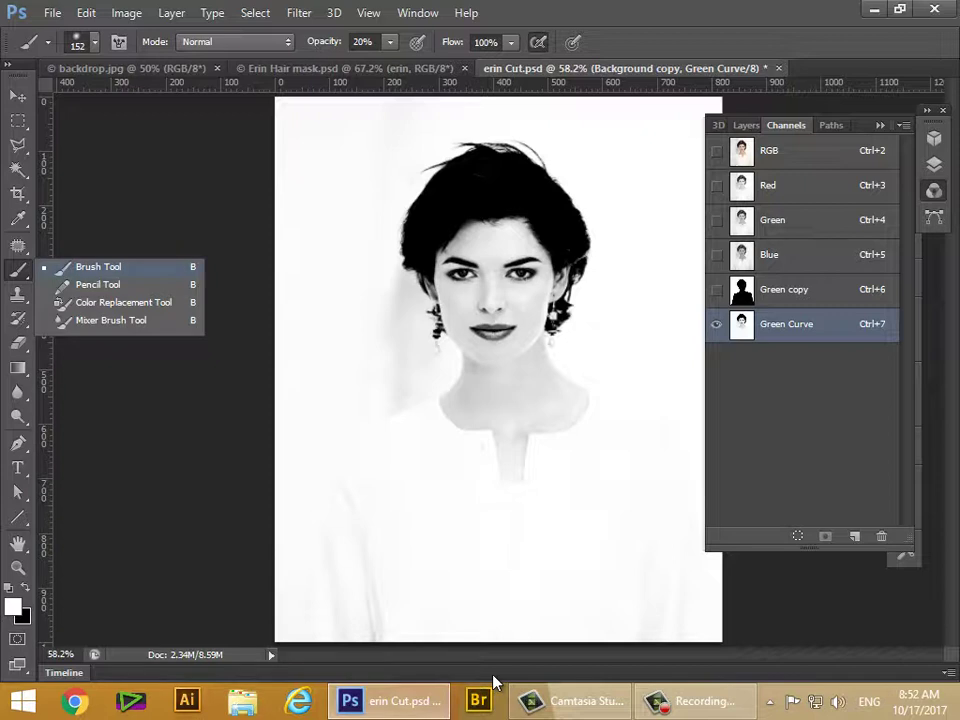
click(98, 267)
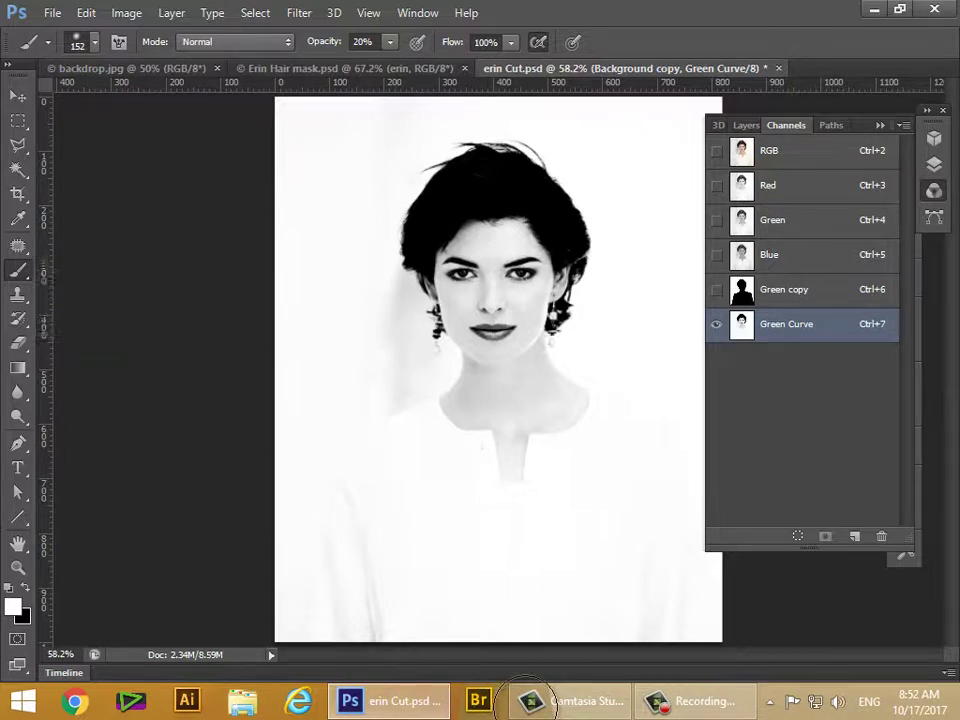
click(493, 681)
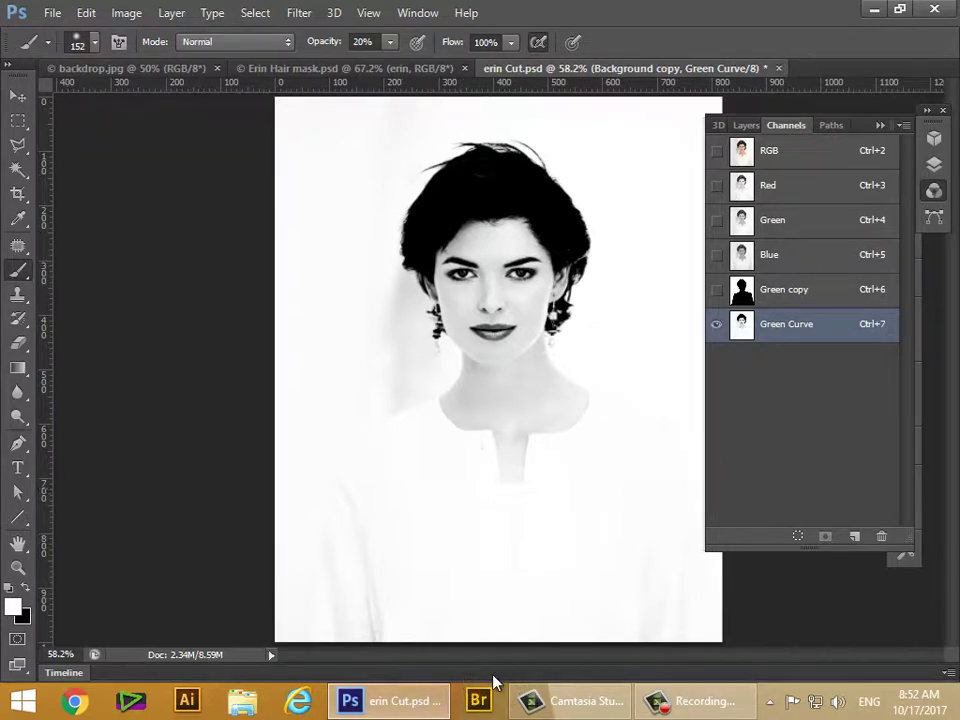
click(492, 672)
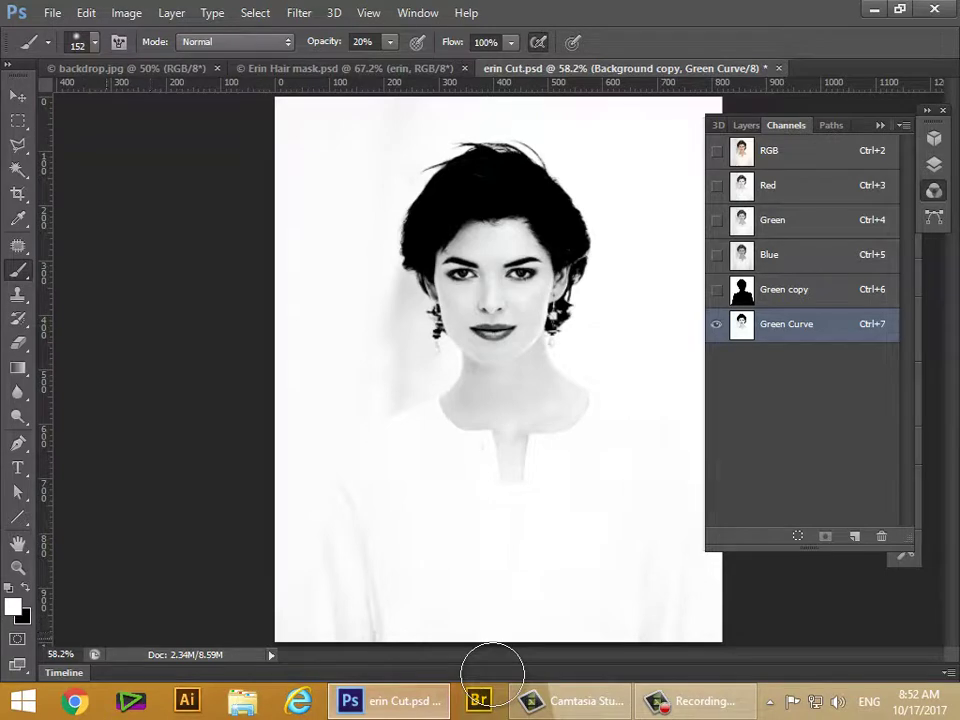
key(c)
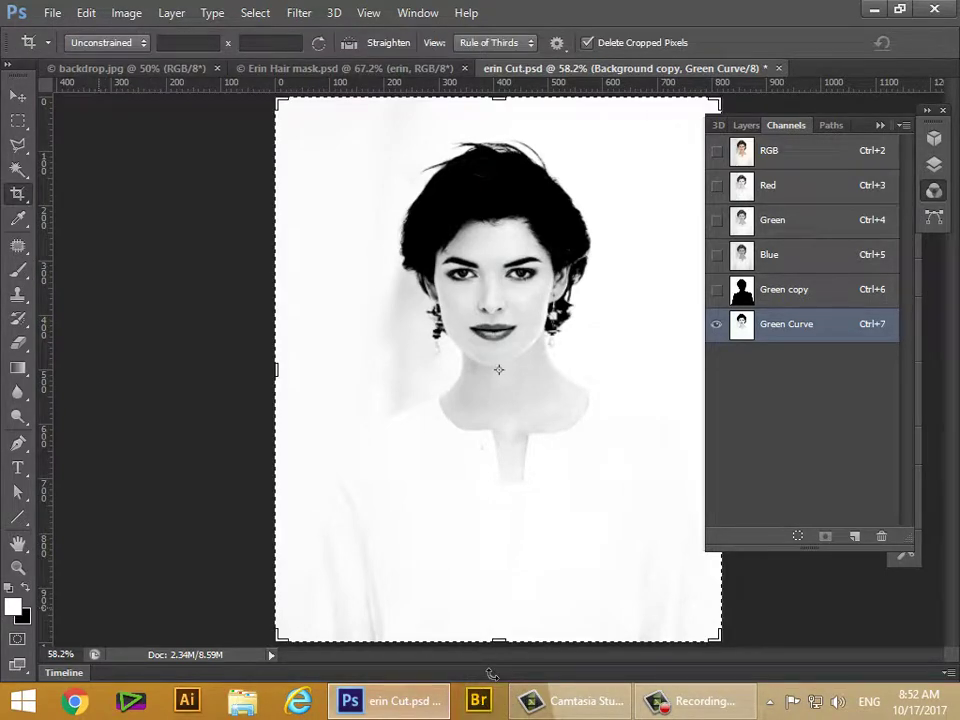
key(x)
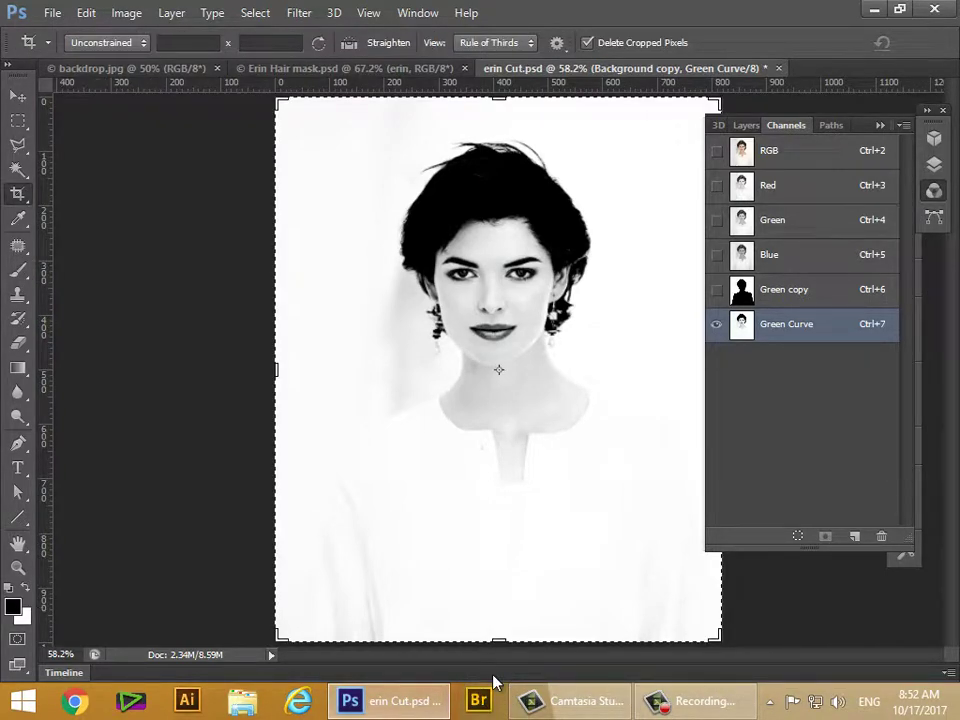
key(b)
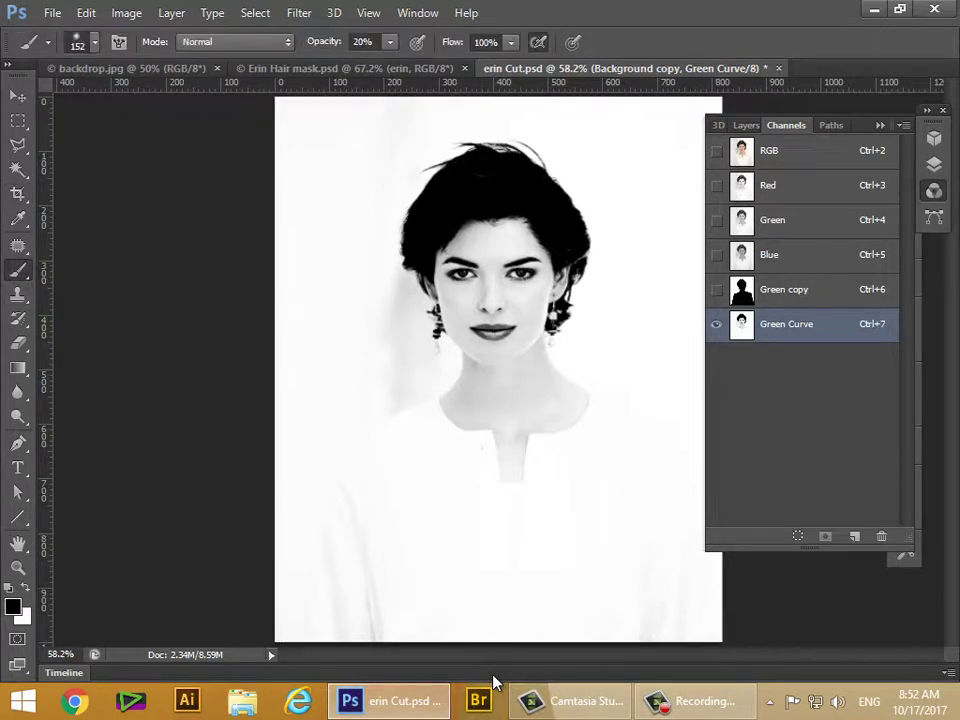
key(1)
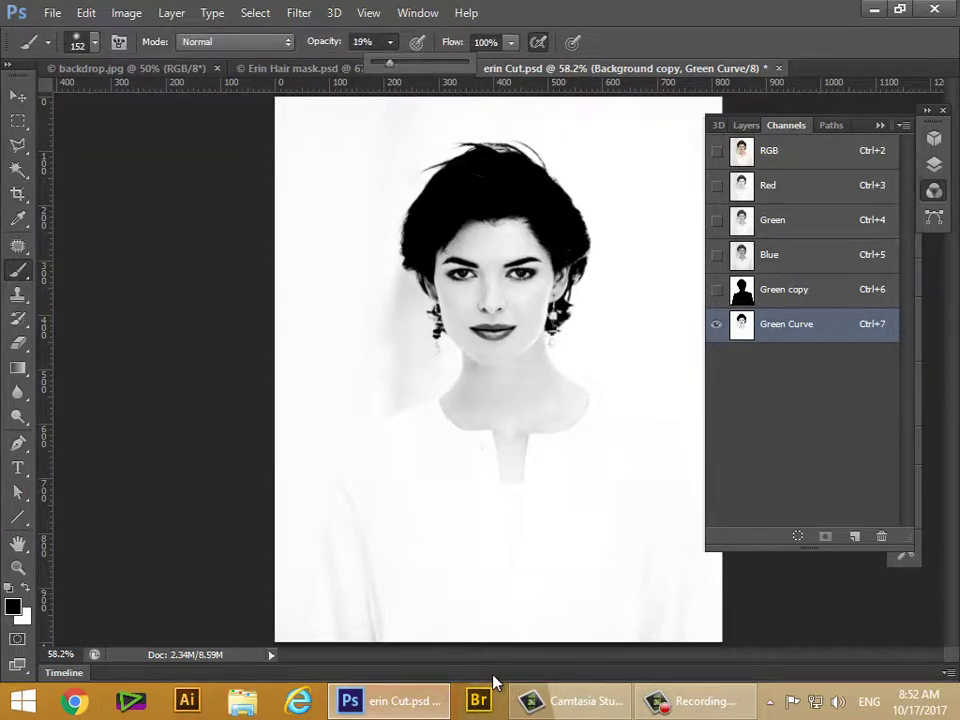
key(0)
- Paint the forehead and eyes solid black in the Green Curve channel, turning off airbrush-style build-up
mouse_move(478, 236)
mouse_down()
mouse_move(497, 236)
mouse_move(466, 242)
mouse_move(537, 232)
mouse_move(534, 254)
mouse_up()
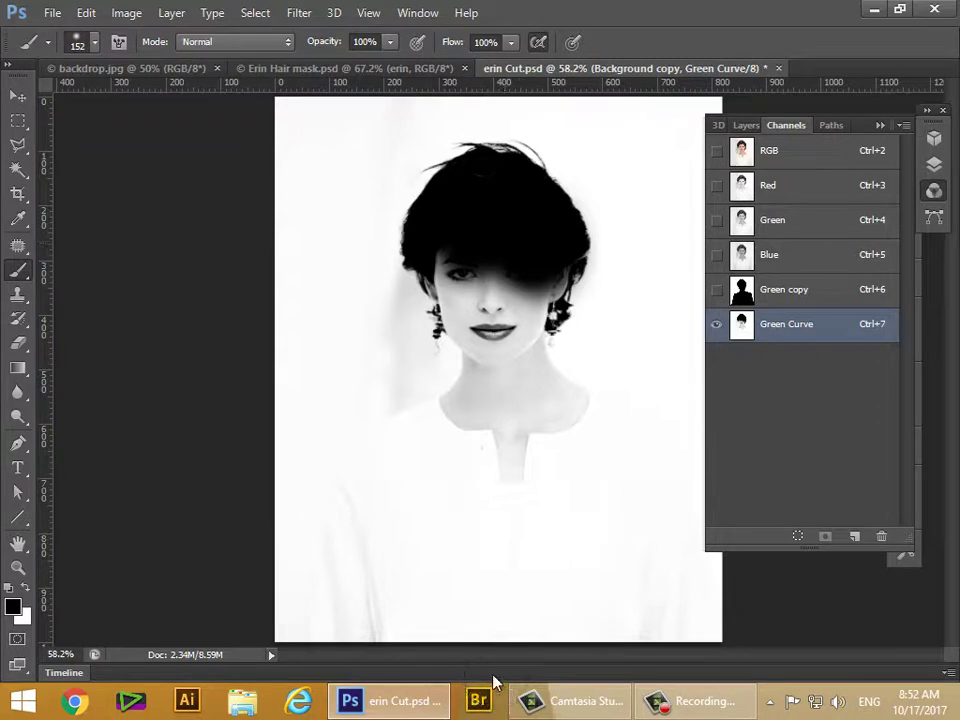
click(538, 42)
mouse_move(510, 246)
mouse_down()
mouse_move(521, 250)
mouse_move(515, 268)
mouse_move(457, 257)
mouse_move(466, 275)
mouse_up()
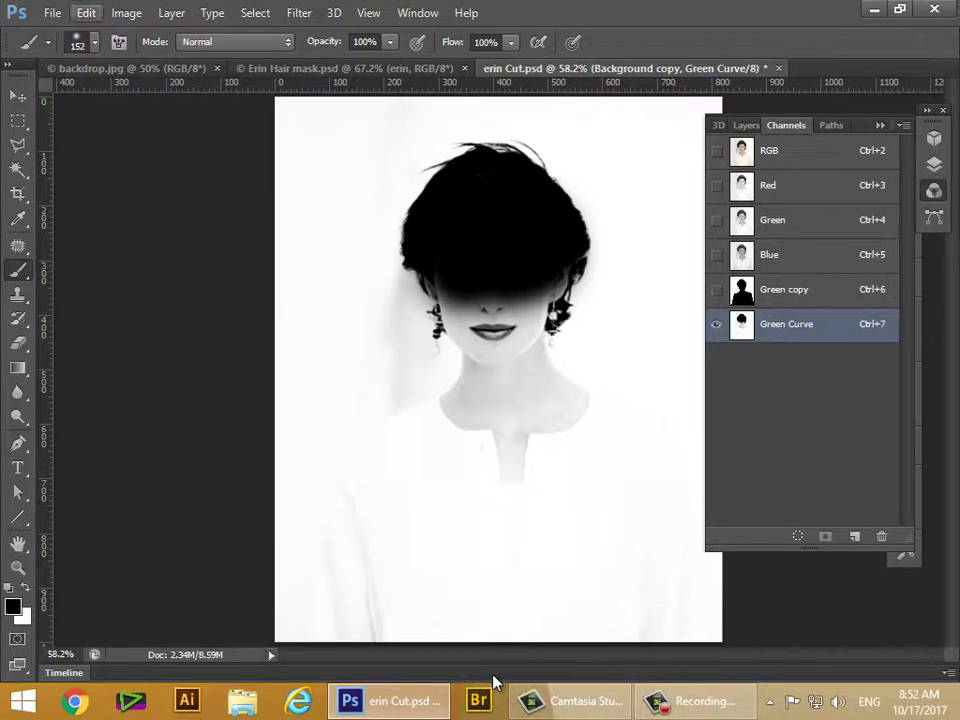
- Reduce the soft brush to 63 px and paint the nose, cheeks and upper mouth area black
click(95, 42)
drag(143, 102, 85, 102)
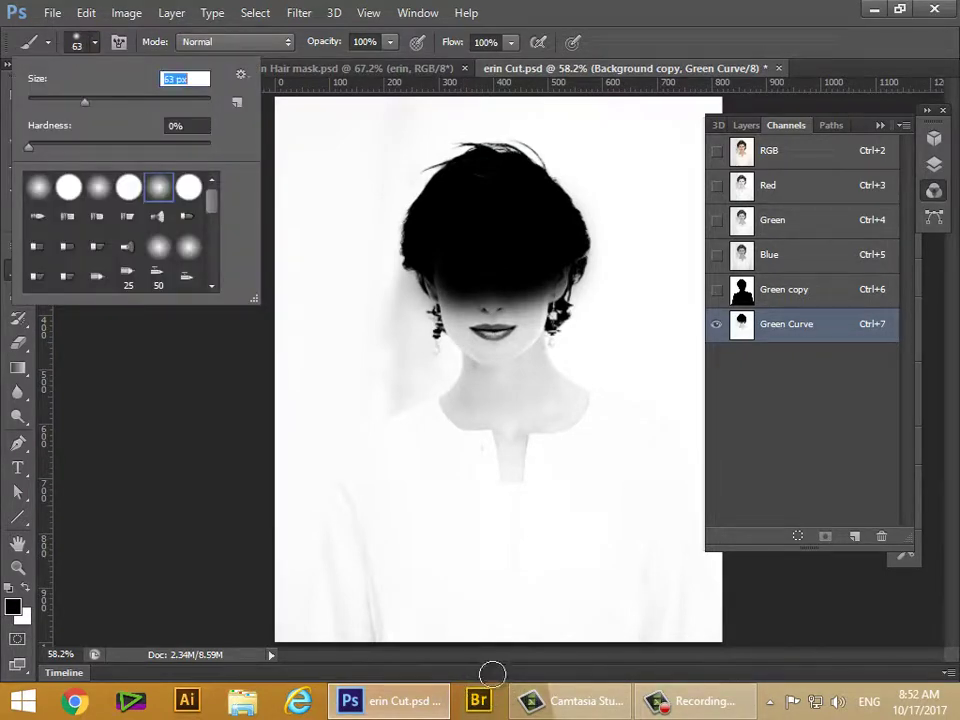
key(Return)
mouse_move(474, 290)
mouse_down()
mouse_move(467, 318)
mouse_move(454, 273)
mouse_up()
mouse_move(335, 222)
mouse_down()
mouse_move(380, 228)
mouse_move(358, 247)
mouse_move(392, 238)
mouse_move(424, 209)
mouse_up()
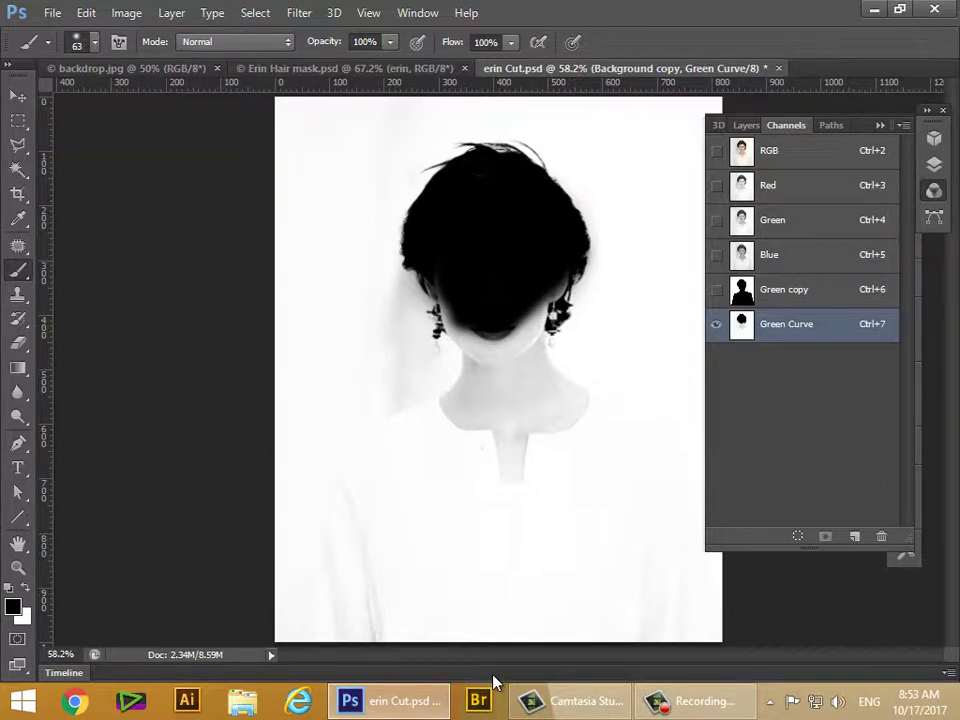
- Set the brush mode to Overlay, test a stroke over the gray background shadow beside the face, and undo it
click(235, 42)
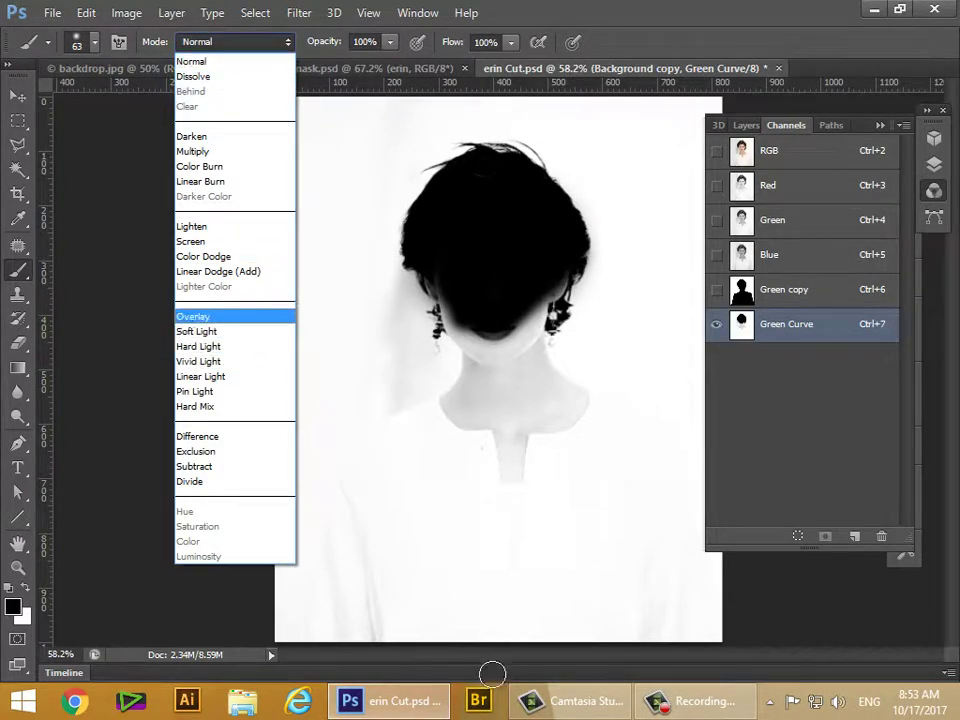
click(205, 316)
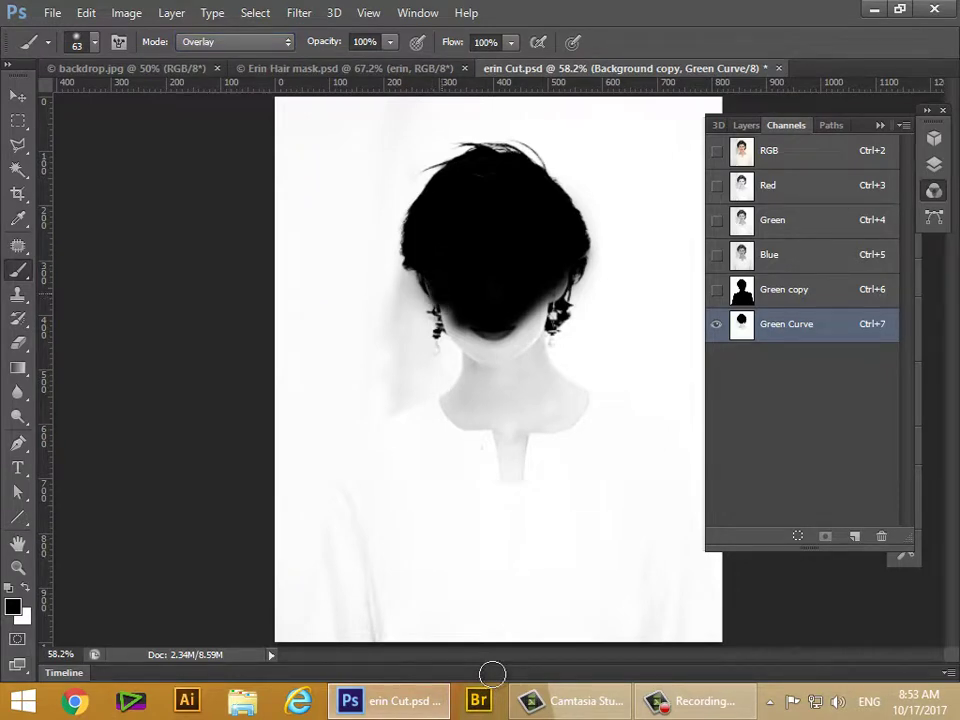
mouse_move(418, 285)
mouse_down()
mouse_move(411, 362)
mouse_move(390, 396)
mouse_up()
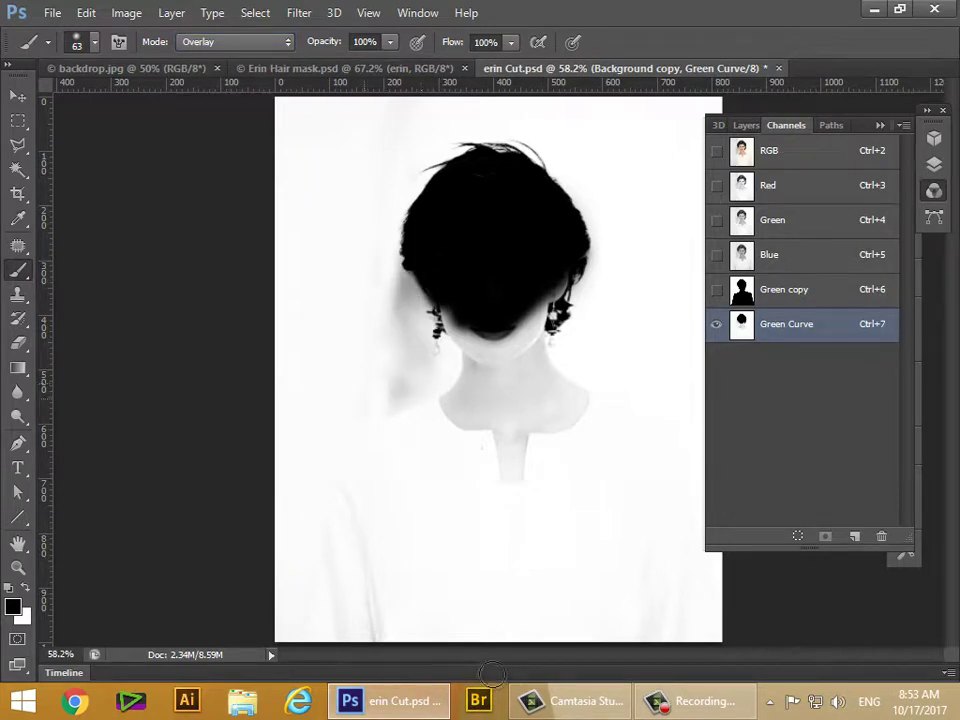
key(ctrl+z)
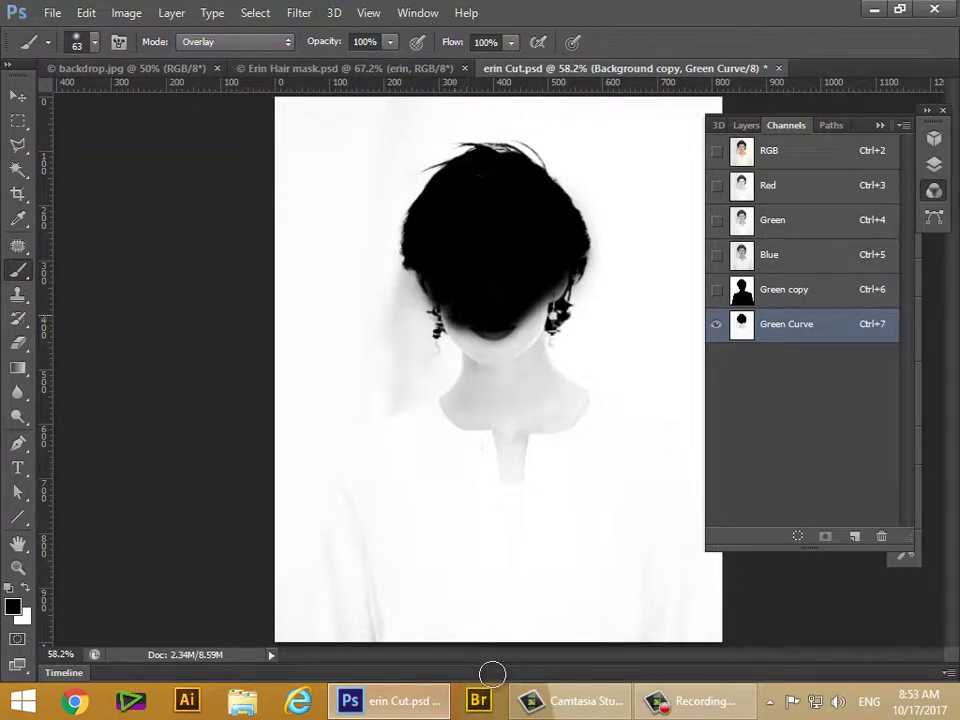
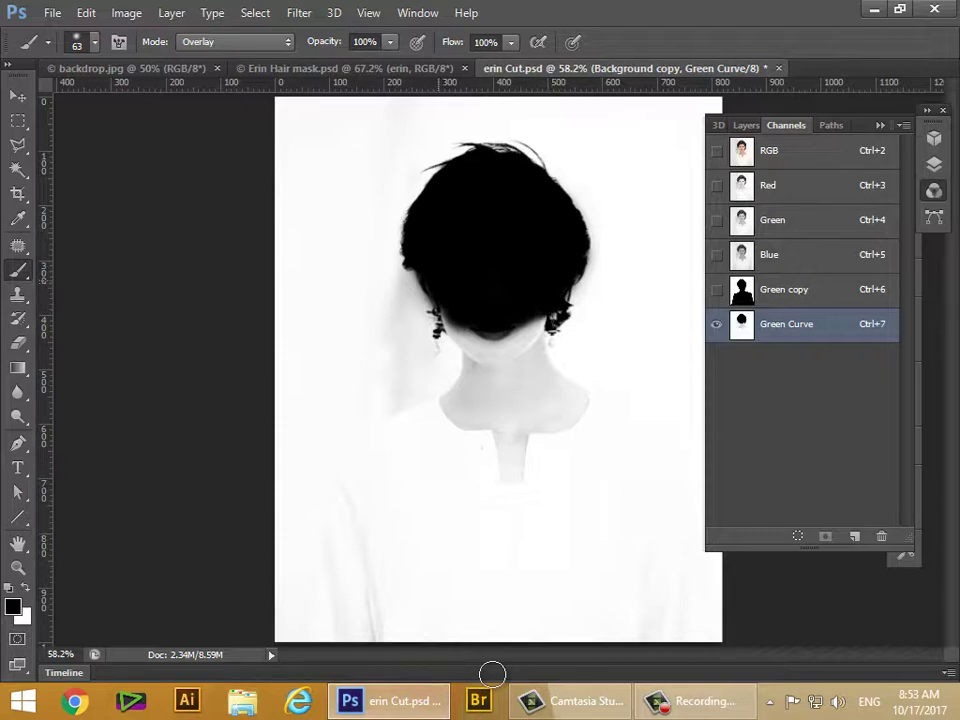
- Display the document's History list with the view close on the earring and jaw edge
scroll(492, 674, up, 13)
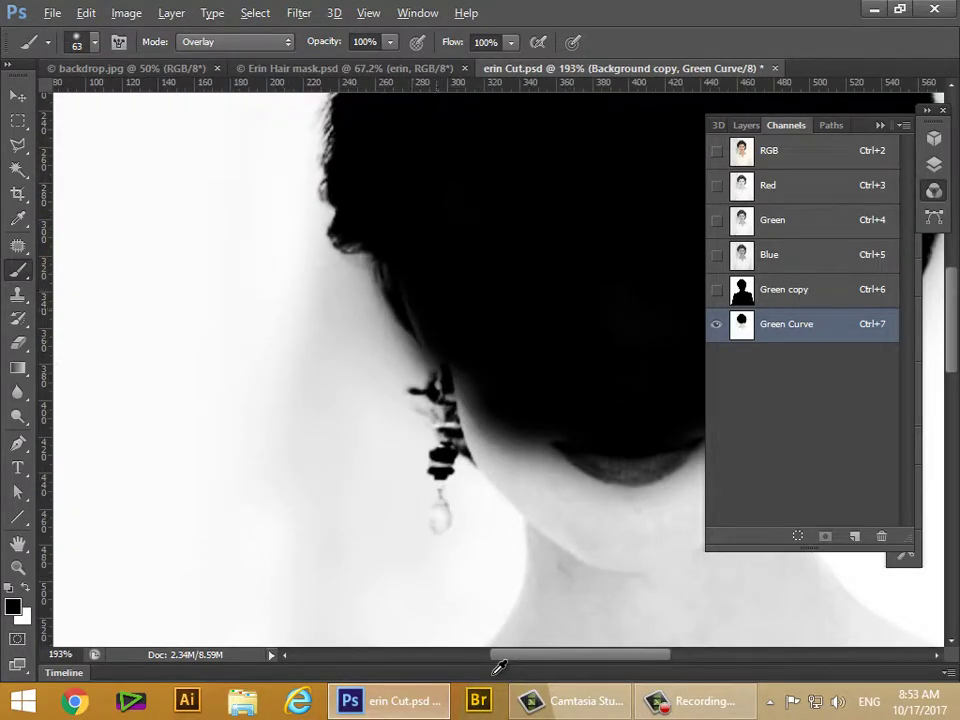
key(alt+w)
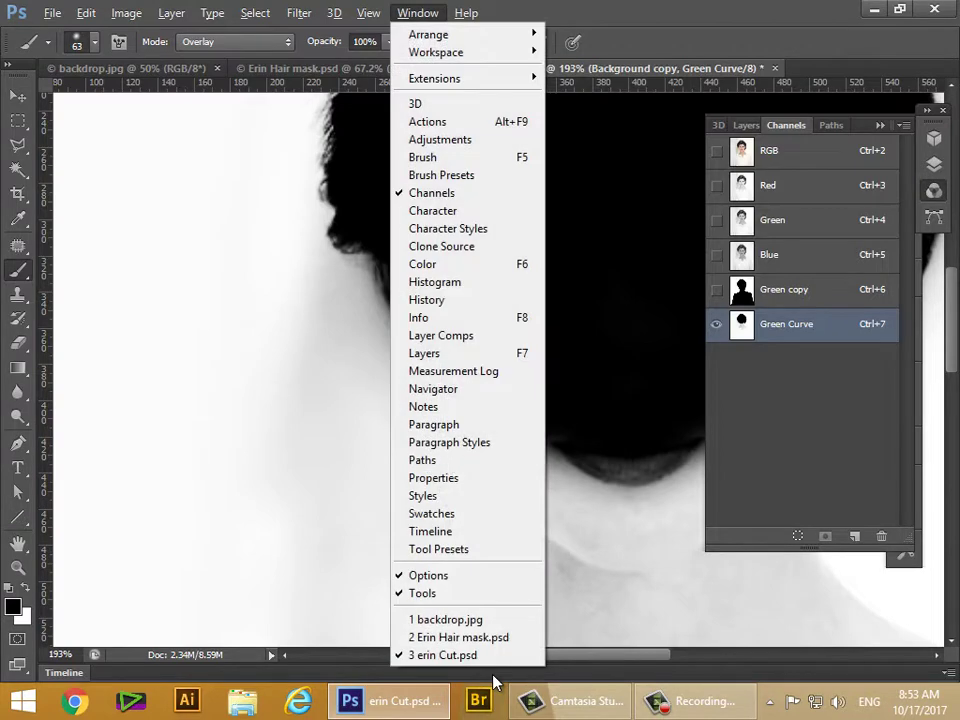
key(Down)
key(Down)
key(Down)
key(Down)
key(Down)
key(Down)
key(Down)
key(Down)
key(Down)
key(Down)
key(Down)
key(Down)
key(Down)
key(Down)
key(Down)
key(Return)
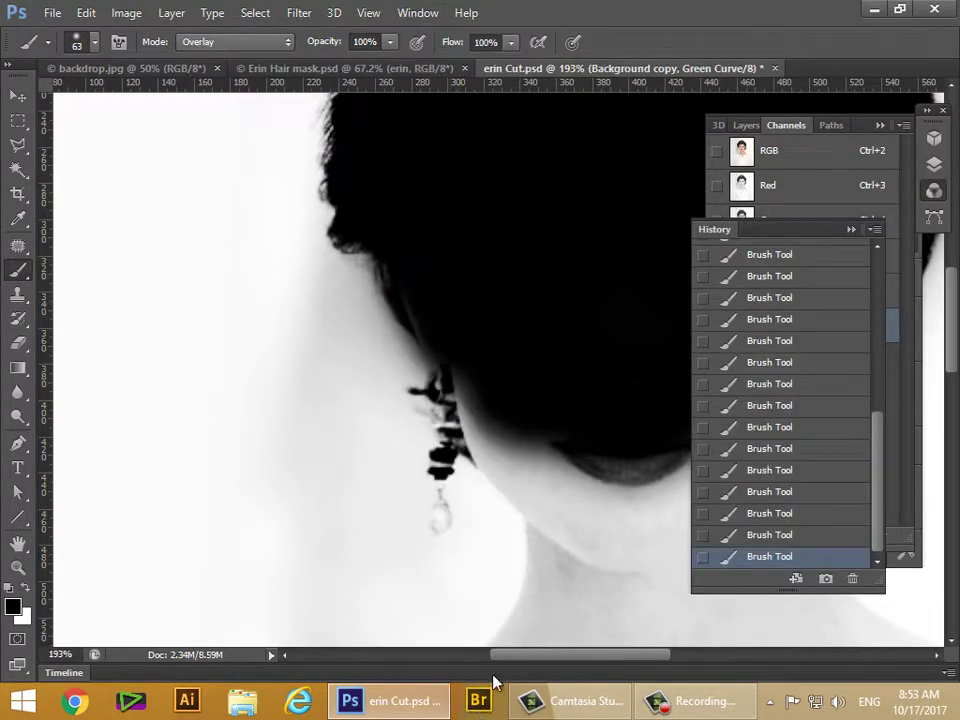
- Step back and forth through the brush history and undo the soft strokes painted over the ear above the earring
key(ctrl+alt+z)
key(ctrl+alt+z)
key(ctrl+alt+z)
key(ctrl+alt+z)
key(ctrl+alt+z)
key(ctrl+alt+z)
key(ctrl+alt+z)
key(ctrl+alt+z)
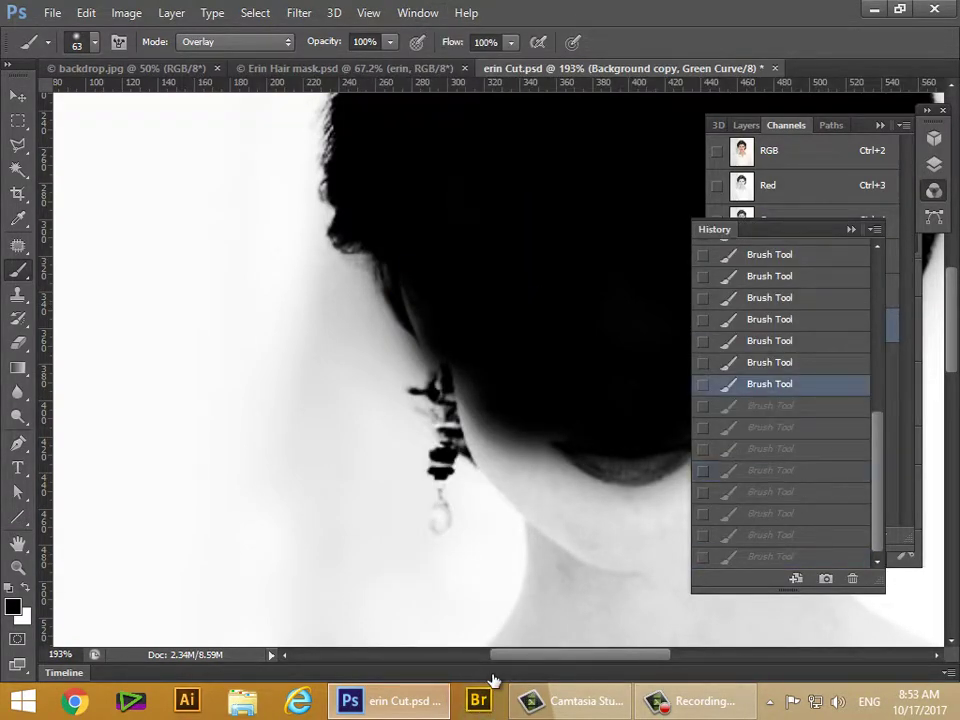
key(ctrl+alt+z)
key(ctrl+alt+z)
key(ctrl+alt+z)
key(ctrl+alt+z)
key(ctrl+alt+z)
key(ctrl+alt+z)
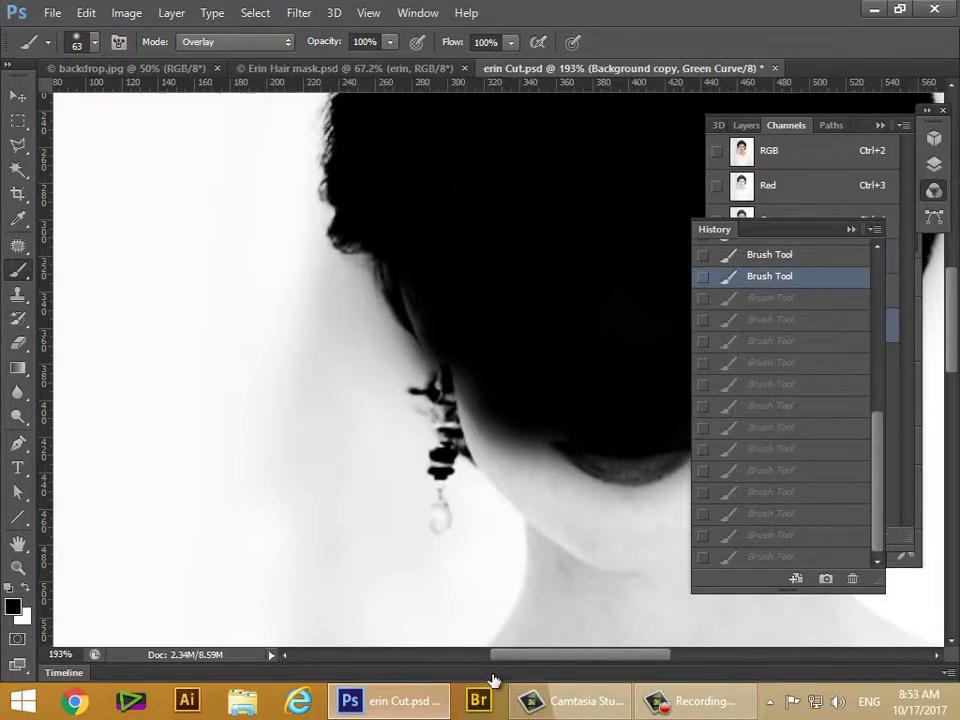
key(ctrl+shift+z)
key(ctrl+shift+z)
key(ctrl+shift+z)
key(ctrl+shift+z)
key(ctrl+shift+z)
key(ctrl+shift+z)
key(ctrl+shift+z)
key(ctrl+shift+z)
key(ctrl+shift+z)
key(ctrl+shift+z)
key(ctrl+shift+z)
key(ctrl+shift+z)
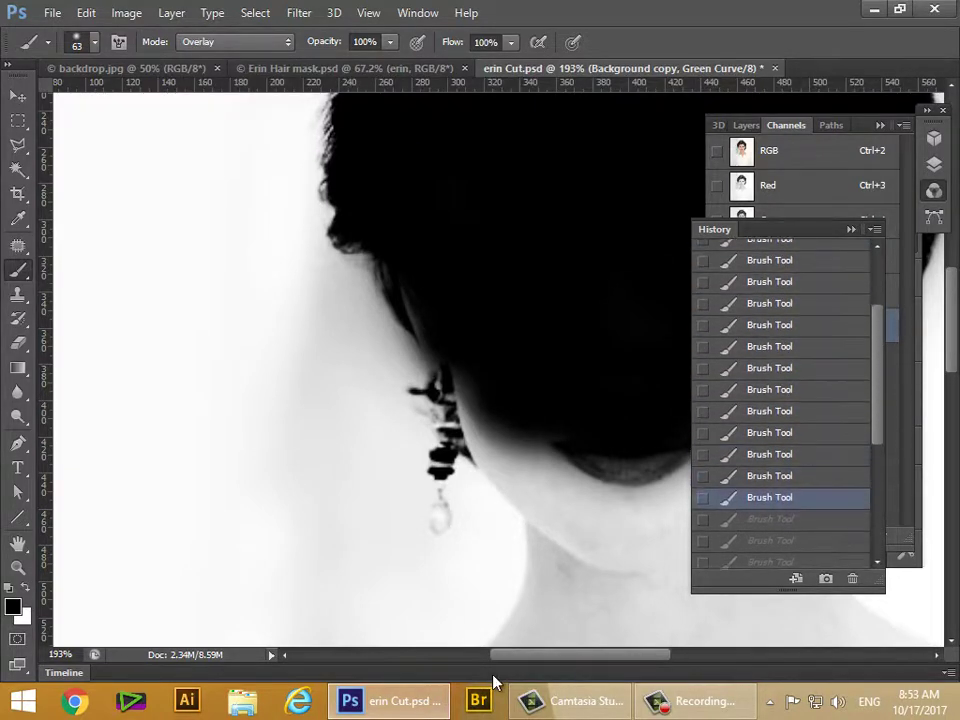
key(ctrl+alt+z)
key(ctrl+alt+z)
key(ctrl+alt+z)
key(ctrl+alt+z)
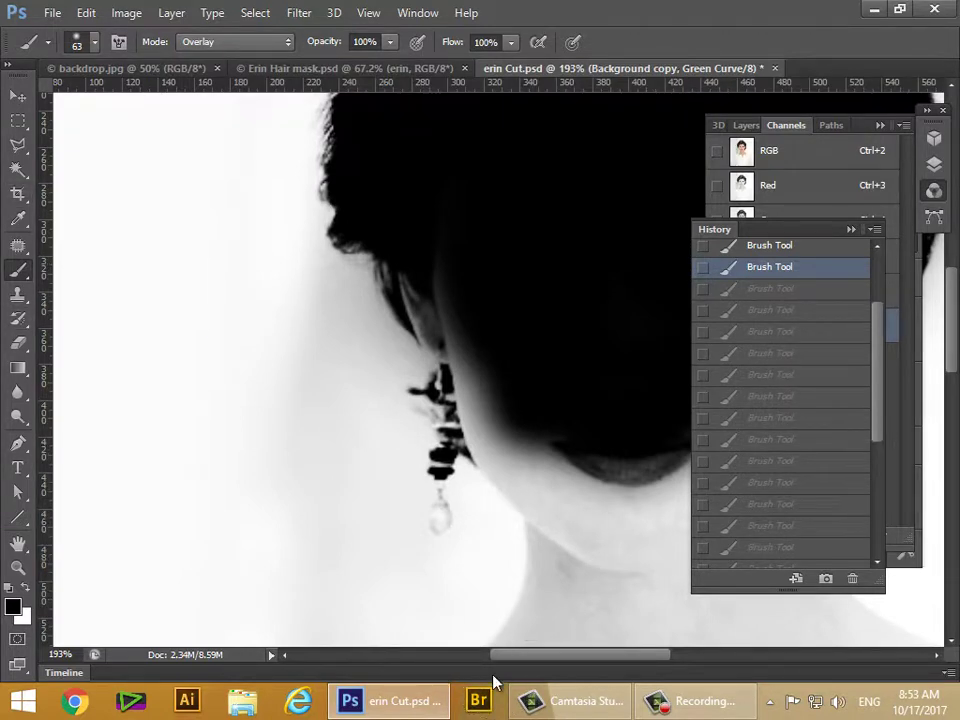
- Switch to the Pencil tool with a hard round tip of 45 px at 100% hardness
right_click(18, 270)
key(shift+b)
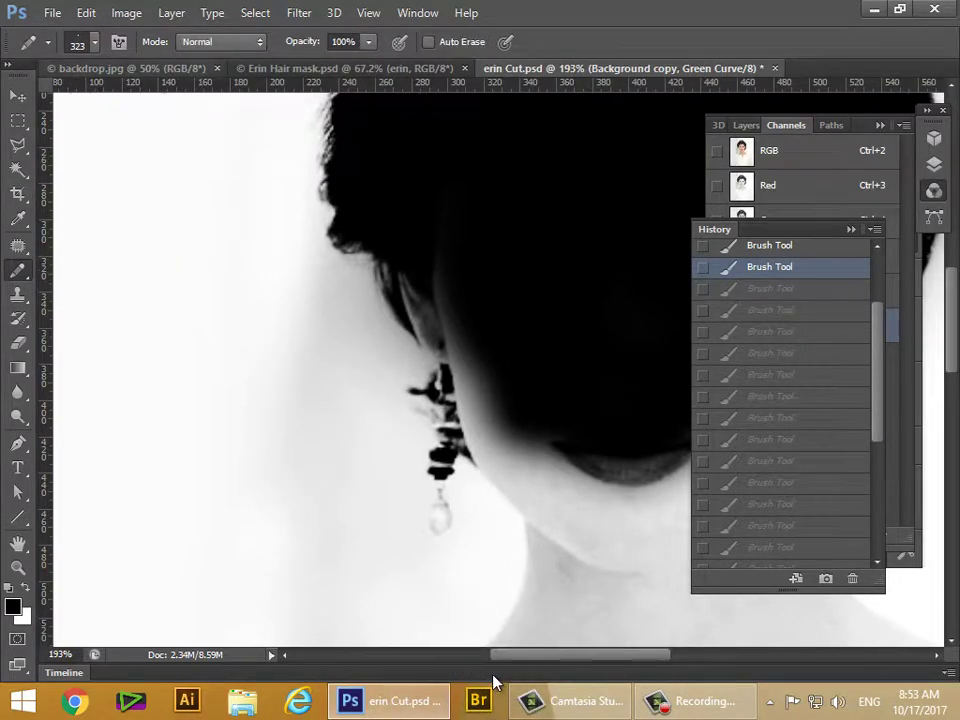
click(95, 42)
click(68, 187)
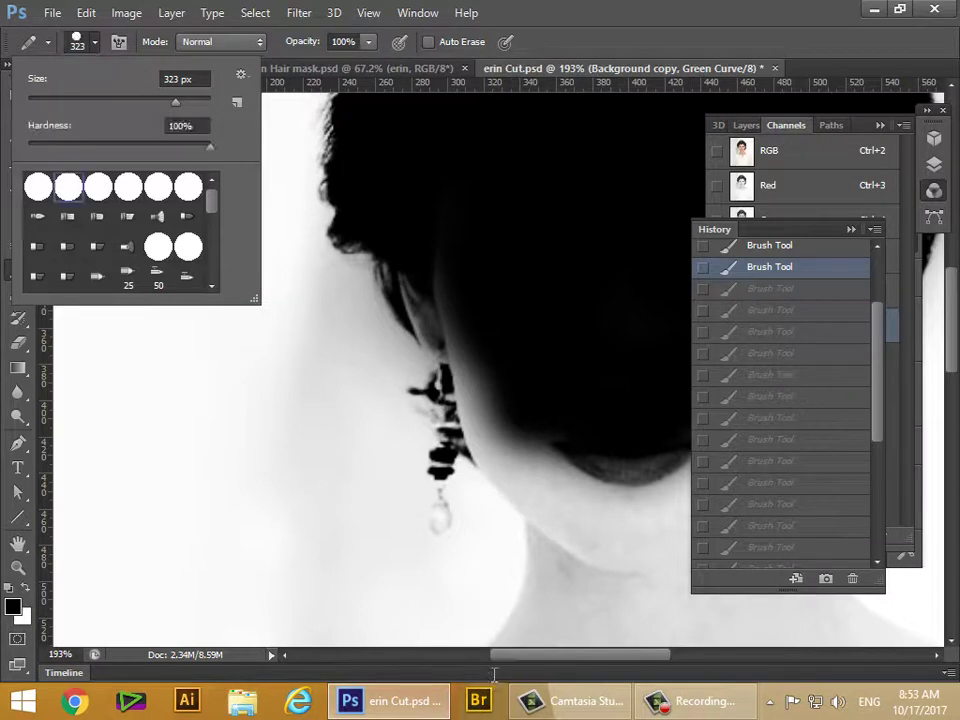
text(79)
key(Return)
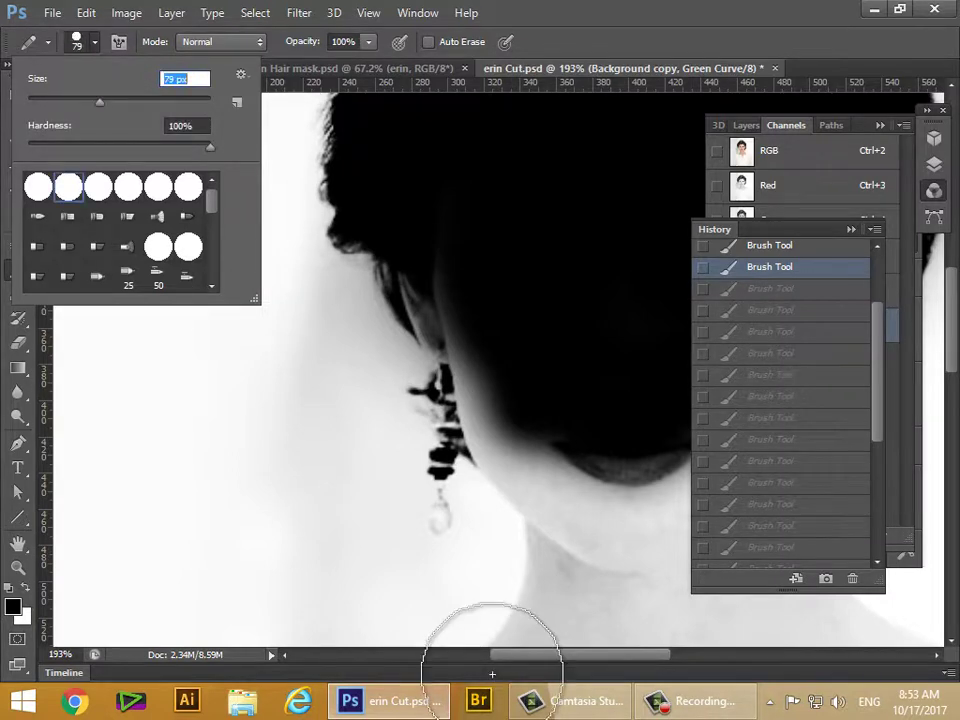
text(45)
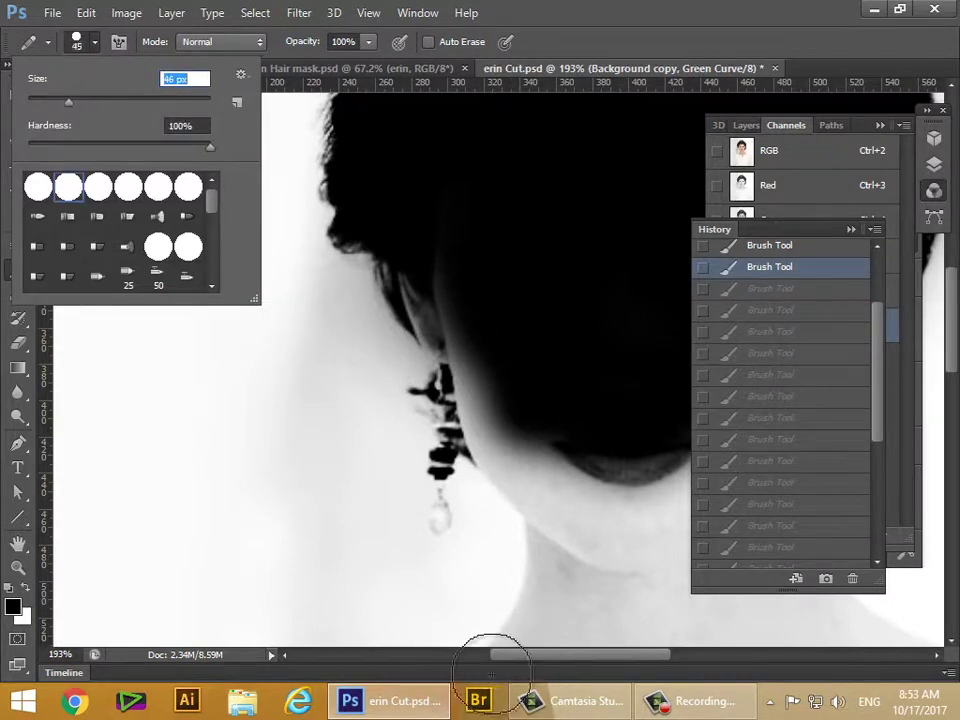
key(Return)
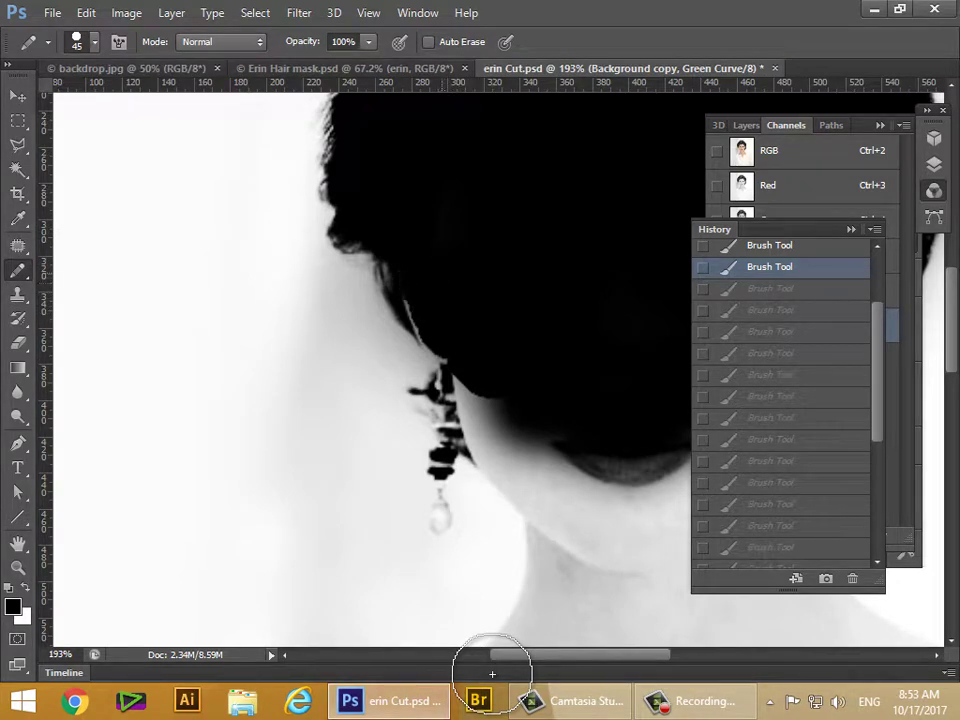
- Fill the ear and the cheek edge beside the earring with solid black using hard-edged Pencil dabs
click(451, 320)
click(445, 314)
click(444, 290)
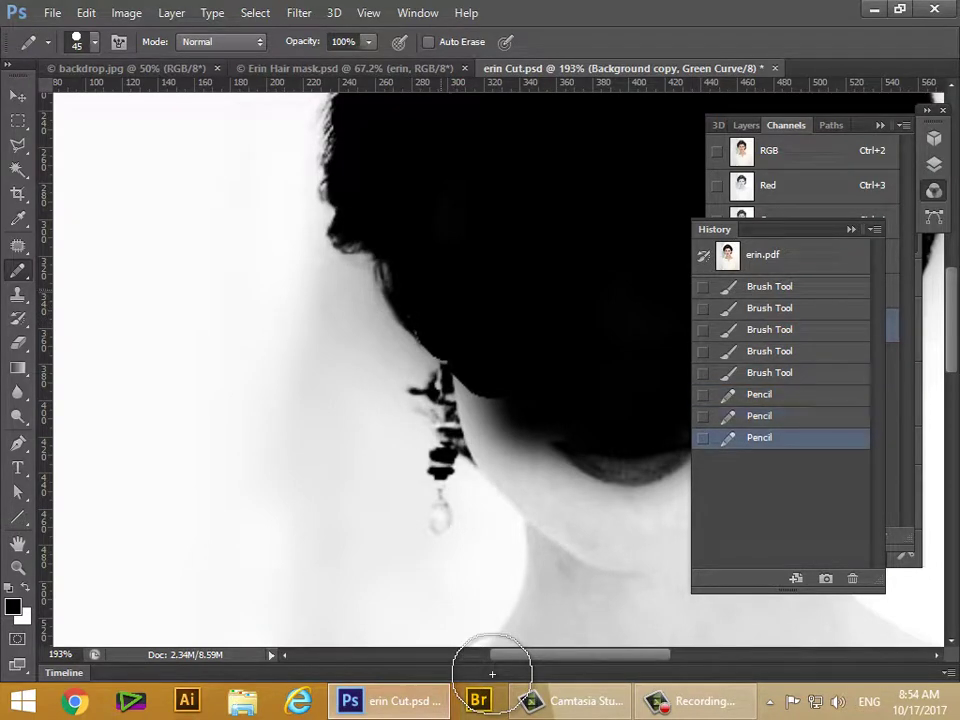
click(449, 325)
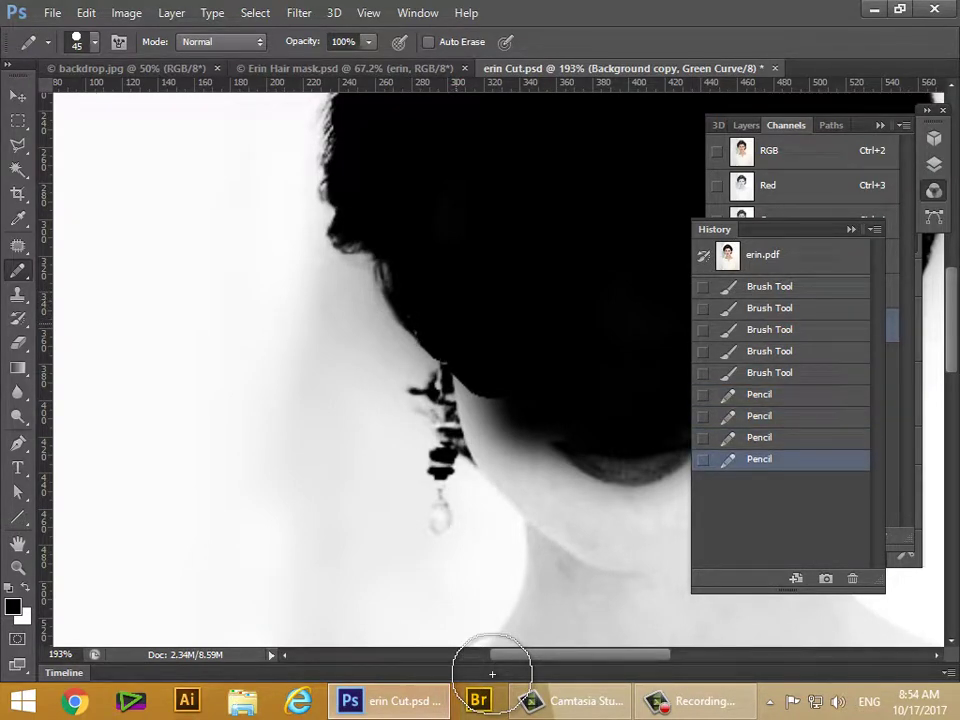
click(454, 327)
click(485, 387)
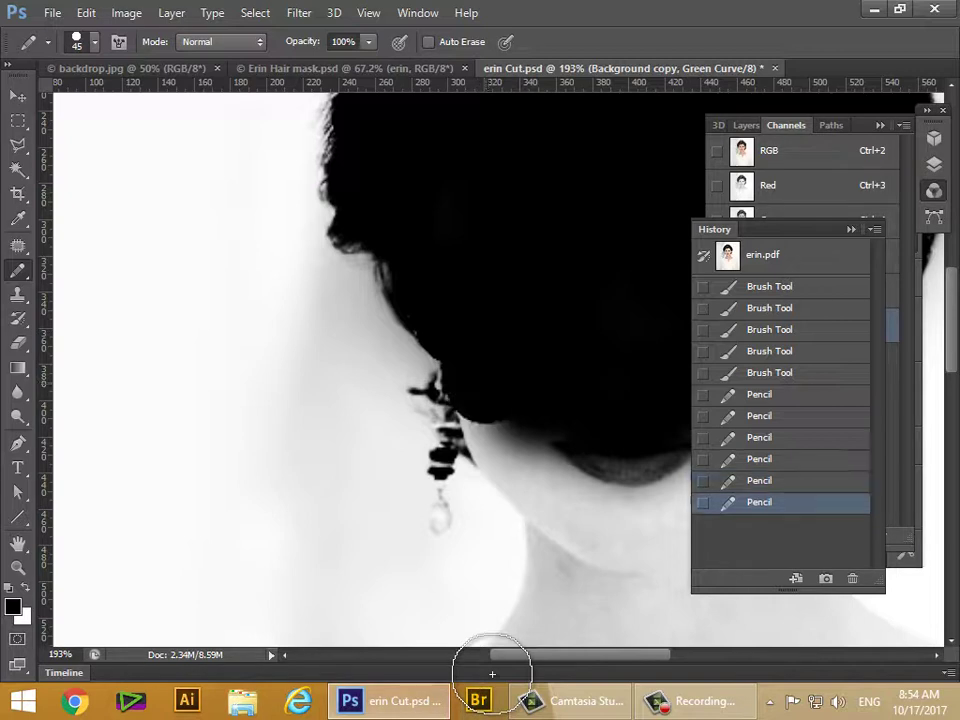
click(482, 391)
click(487, 400)
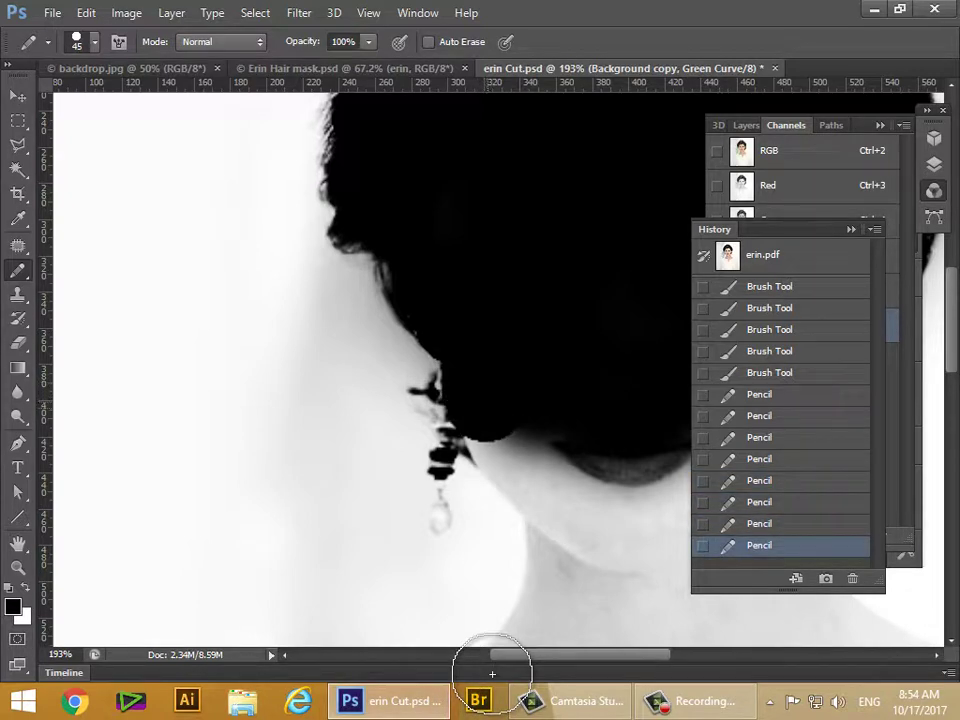
click(490, 411)
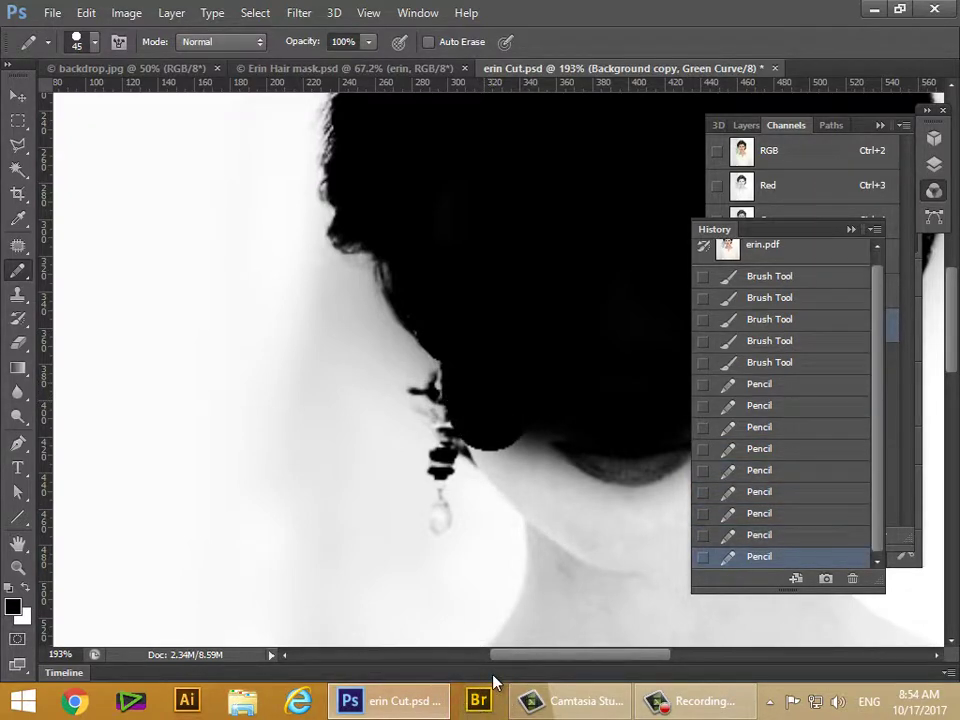
- Set the Pencil's blend mode to Overlay and darken the lower cheek and mouth area of the Green Curve channel with hard dabs
click(221, 42)
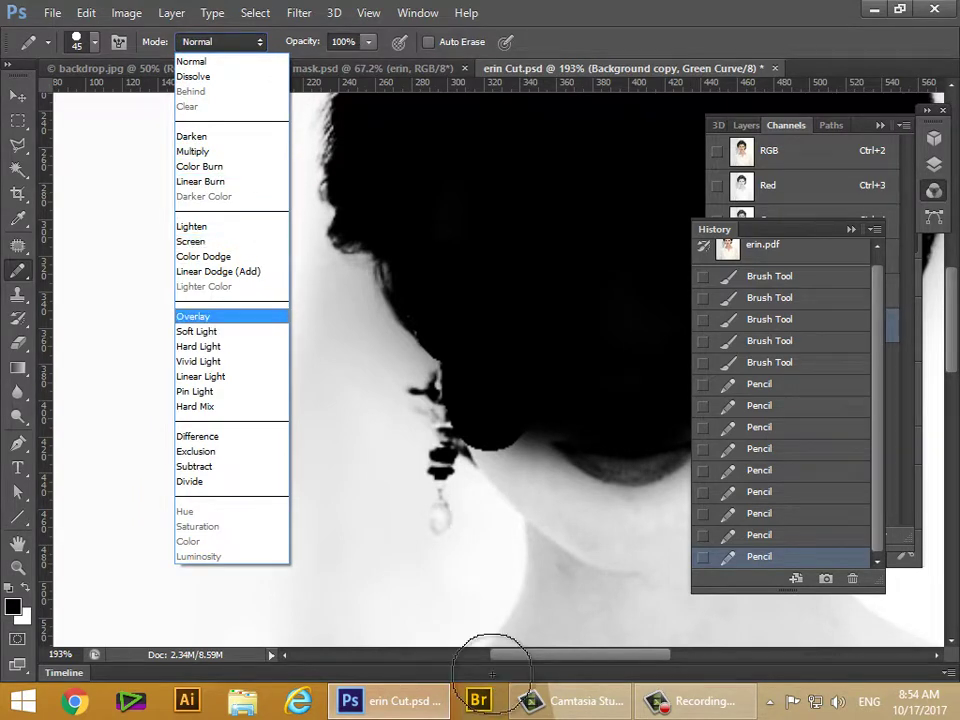
click(204, 316)
click(546, 437)
click(517, 430)
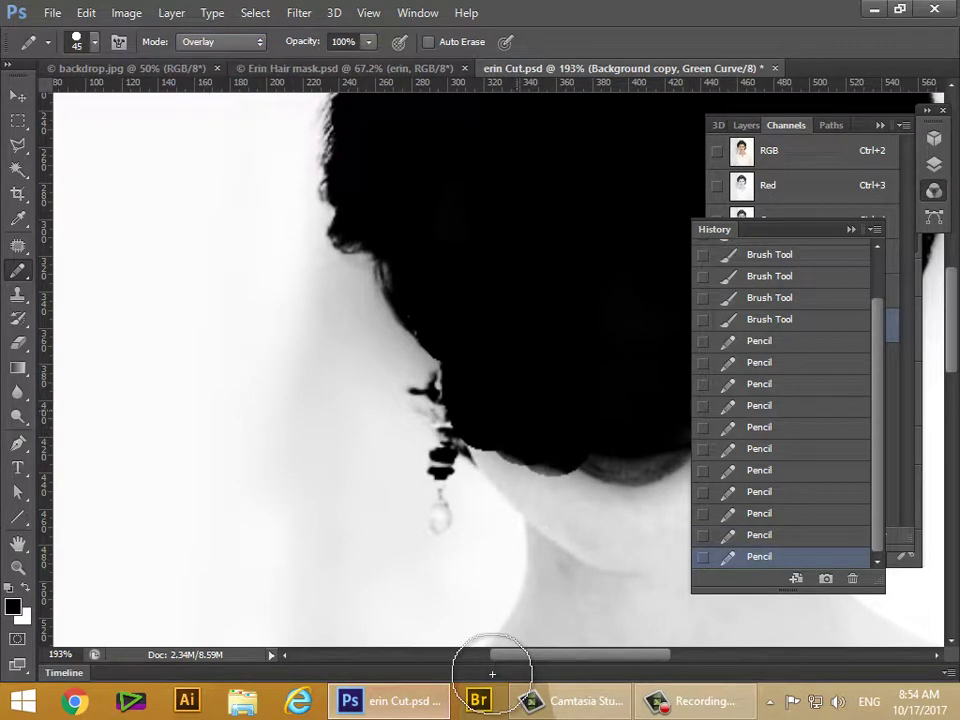
click(585, 437)
click(622, 440)
click(632, 450)
click(612, 452)
click(591, 460)
click(628, 452)
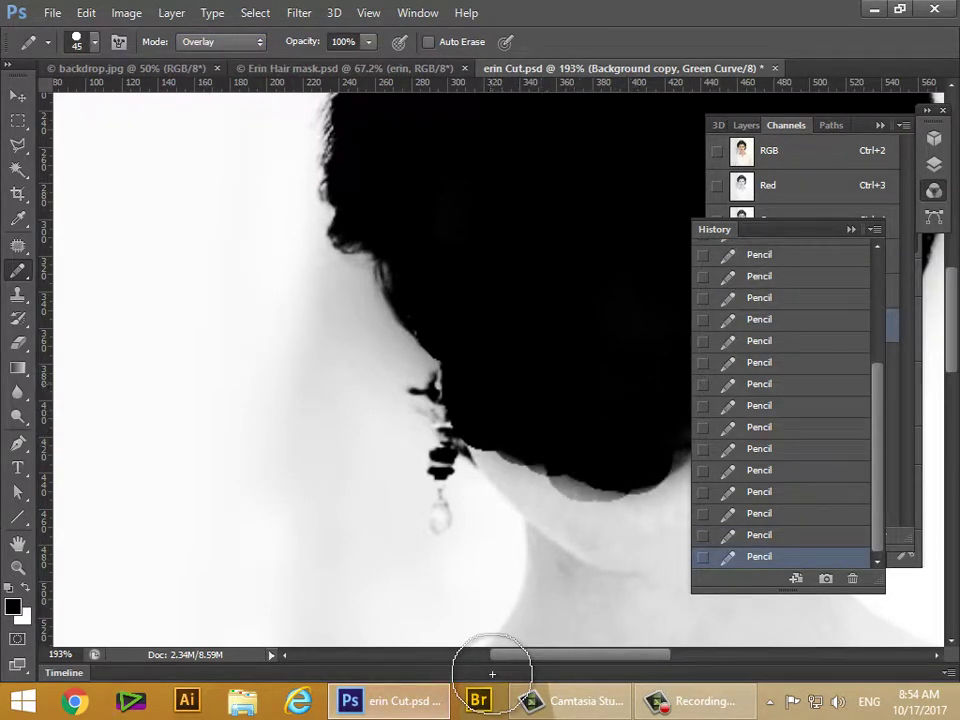
- Switch to the soft 63 px Brush in Overlay mode and blacken the cheek edge from the earring to below the mouth
right_click(18, 270)
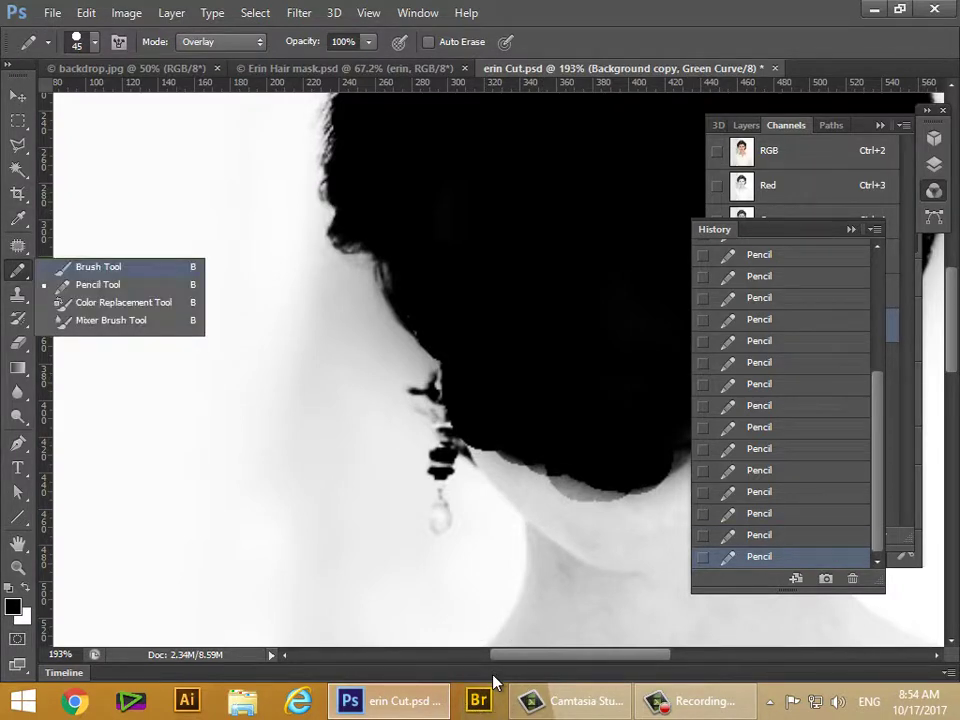
click(98, 267)
click(481, 403)
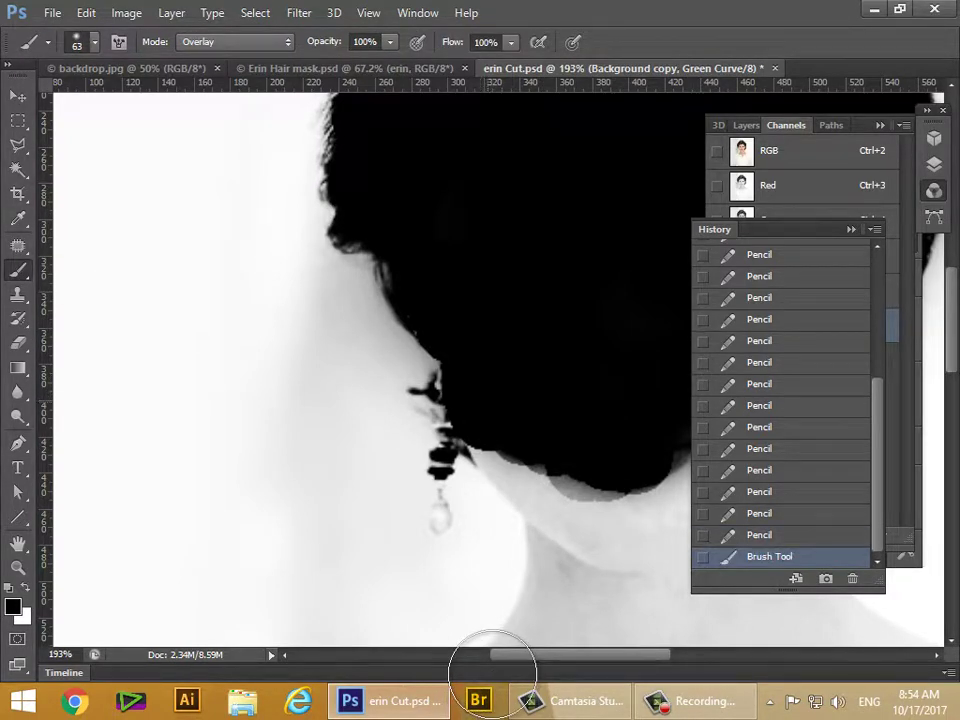
click(488, 422)
click(500, 430)
click(514, 434)
click(530, 448)
click(552, 458)
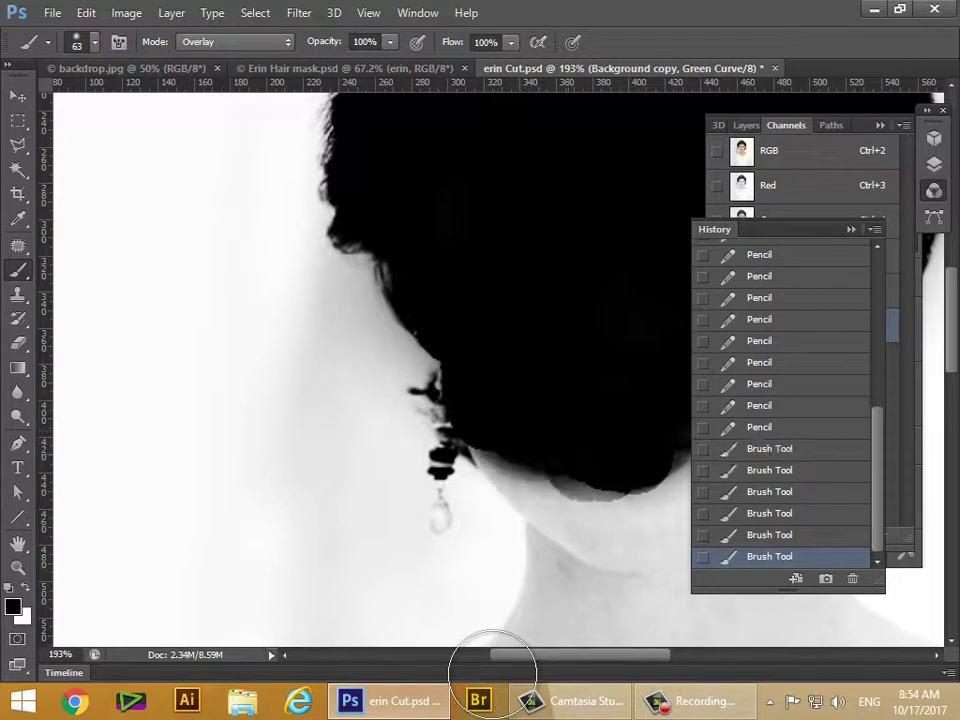
click(591, 478)
click(604, 476)
click(621, 478)
click(638, 475)
click(488, 439)
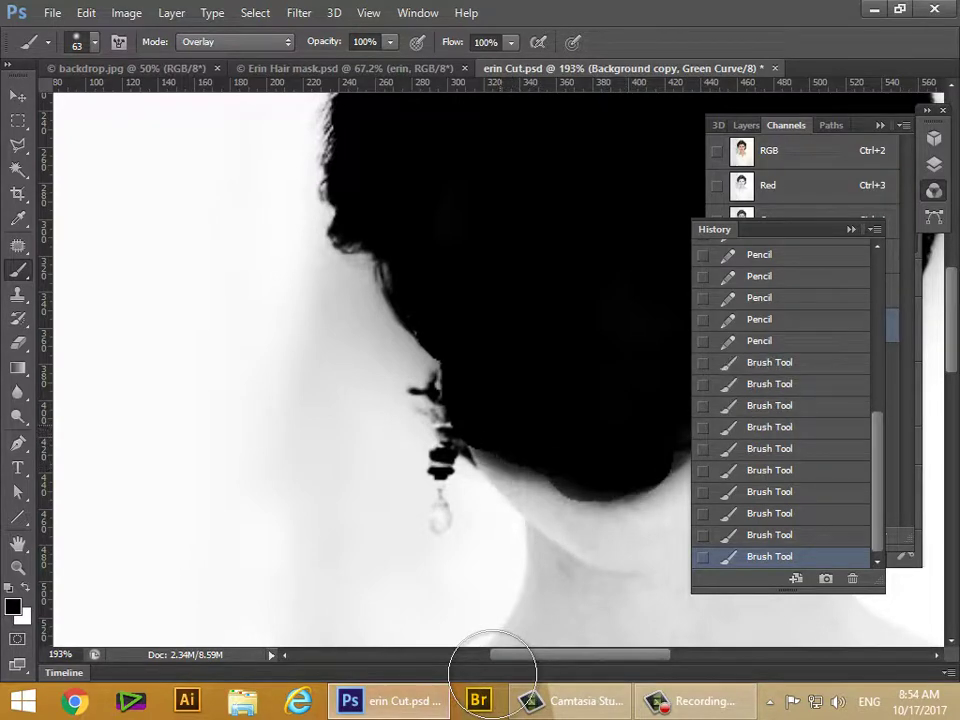
click(483, 434)
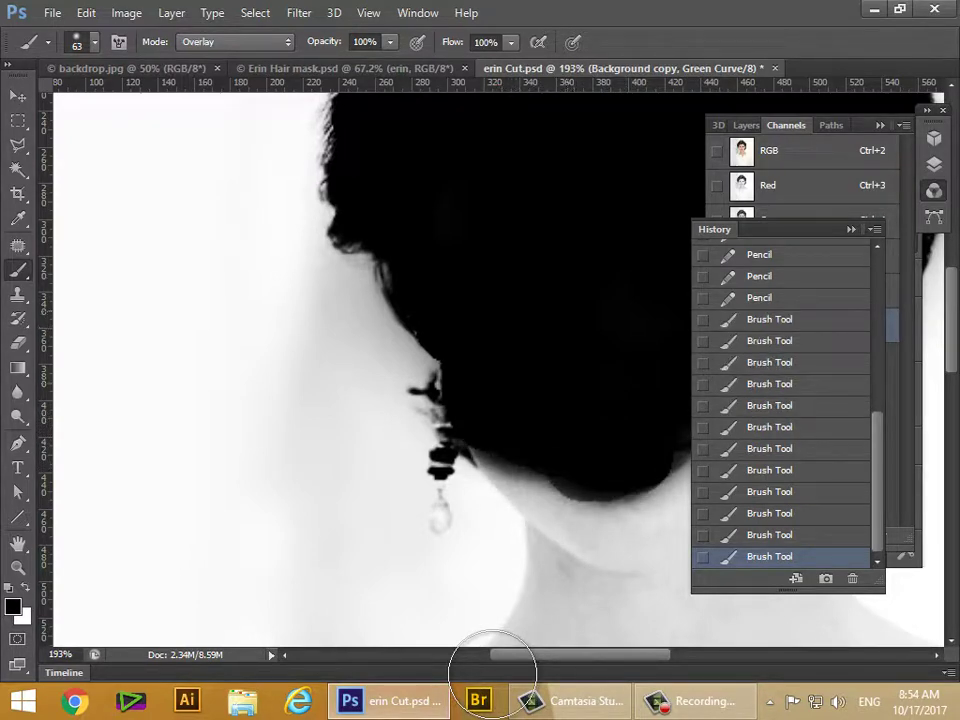
click(478, 440)
- Paint the hair, ear, earring and cheek on the opposite side of the face solid black with the Overlay brush
key(space)
drag(620, 225, 310, 240)
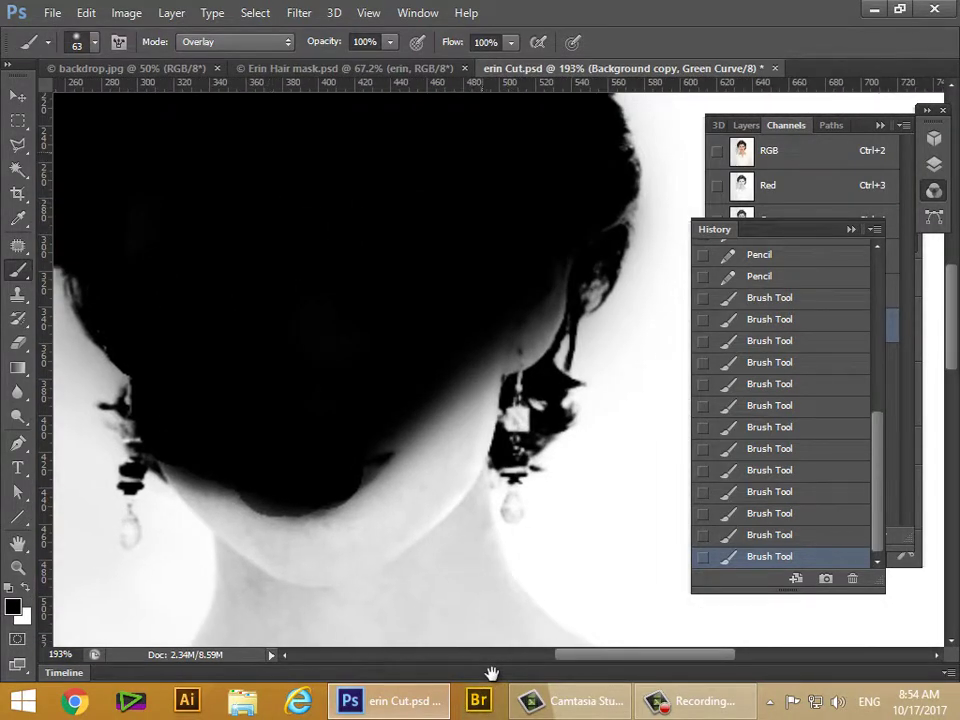
click(612, 165)
click(610, 175)
click(603, 198)
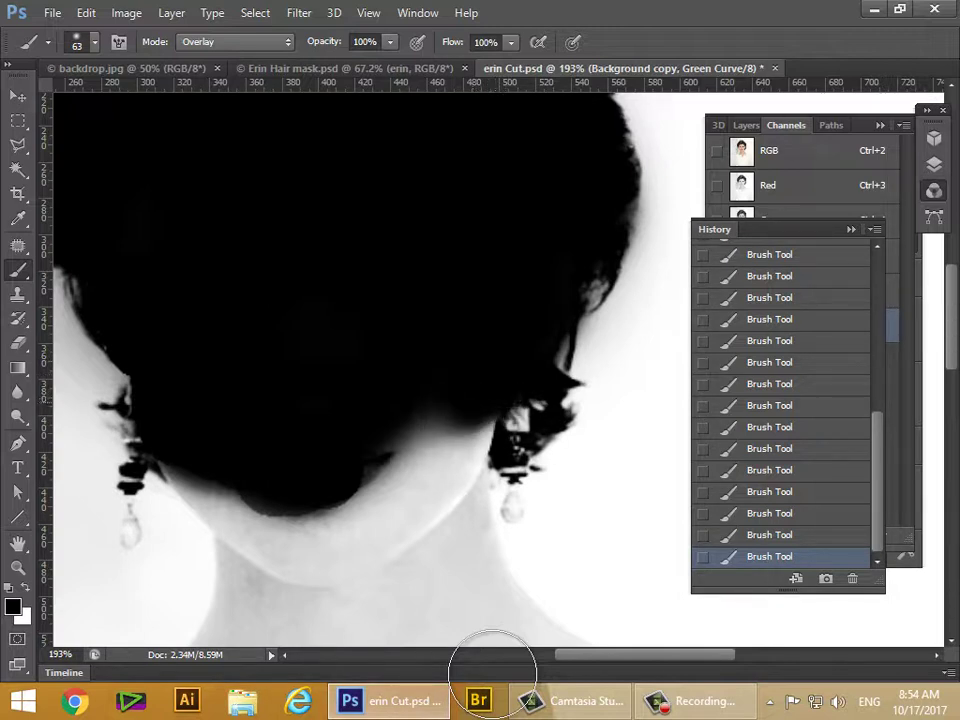
mouse_move(463, 415)
mouse_down()
mouse_move(484, 428)
mouse_move(405, 435)
mouse_move(375, 426)
mouse_up()
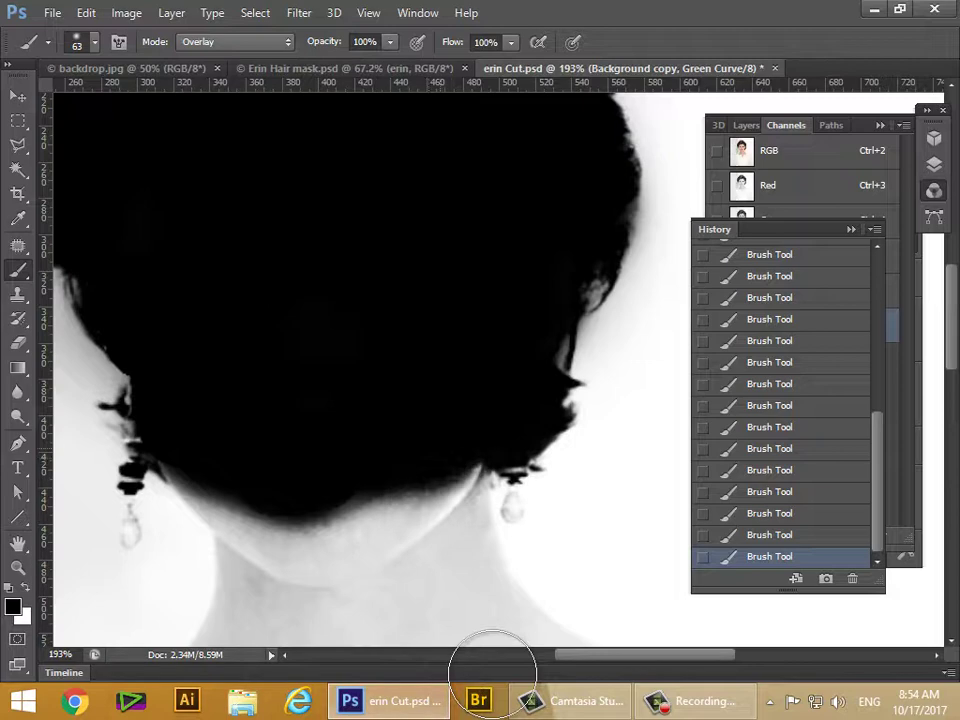
- Collapse the History list and inspect the painted Green Curve mask from the top of the hair down to the shoulders
drag(432, 328, 492, 673)
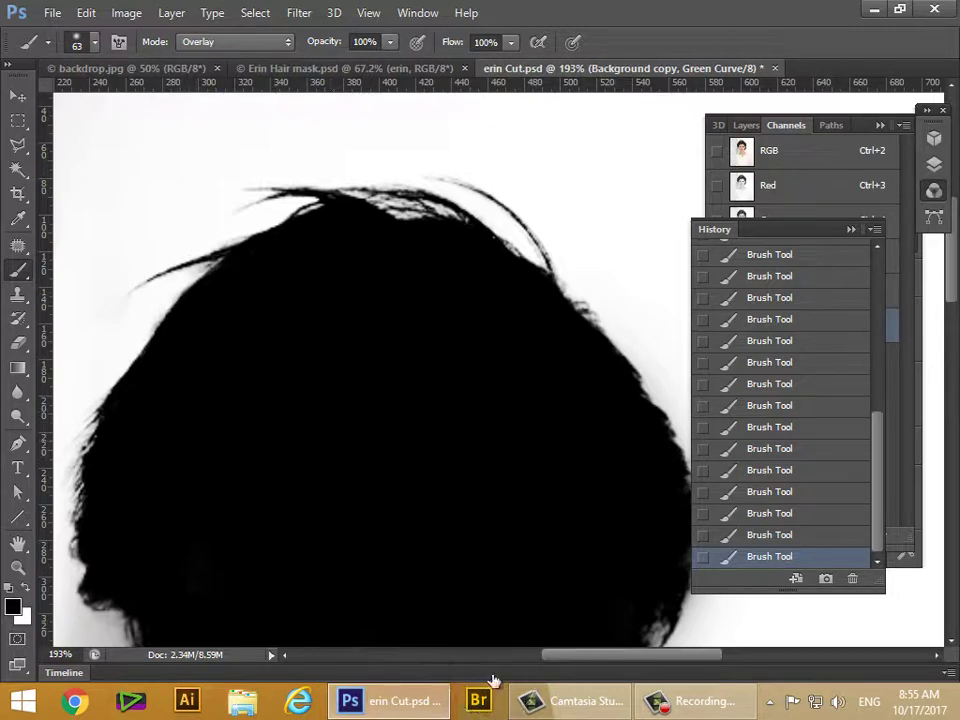
click(851, 230)
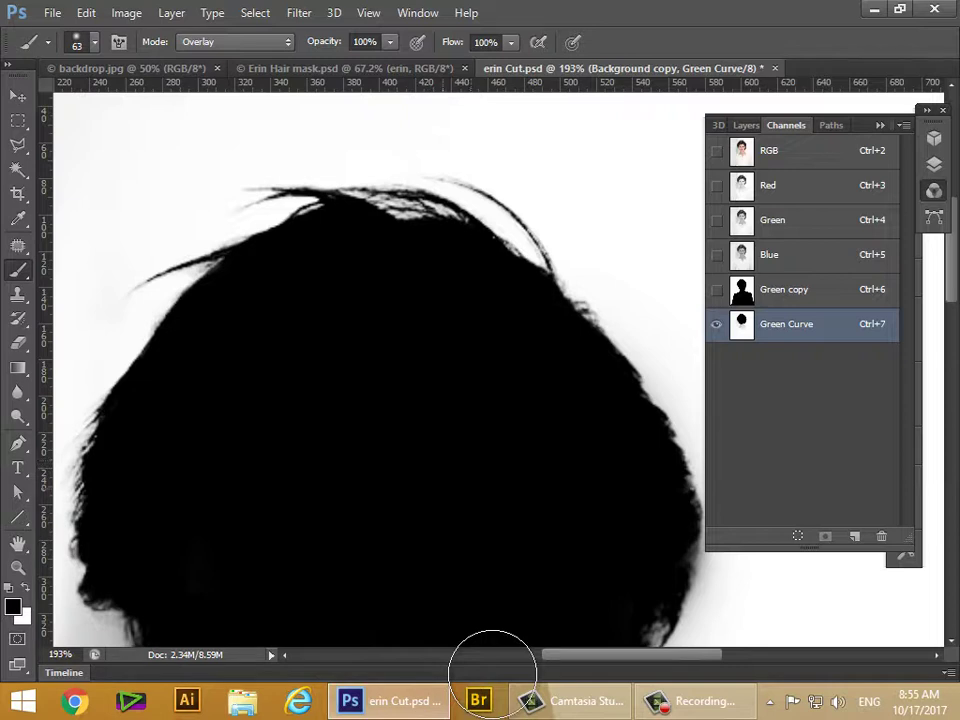
scroll(491, 673, down, 5)
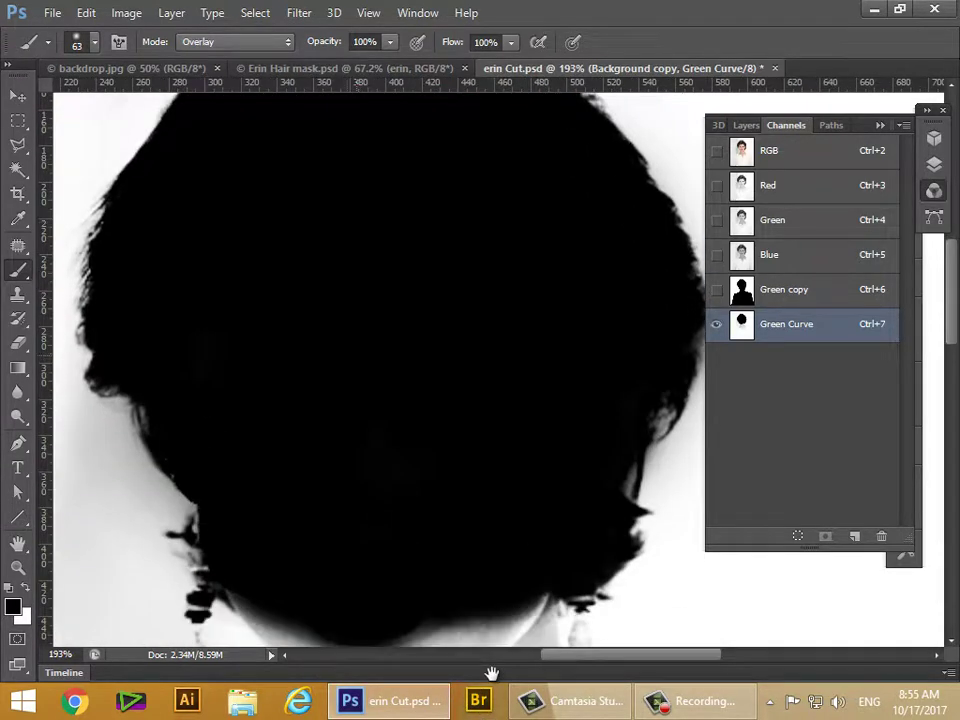
scroll(491, 673, down, 3)
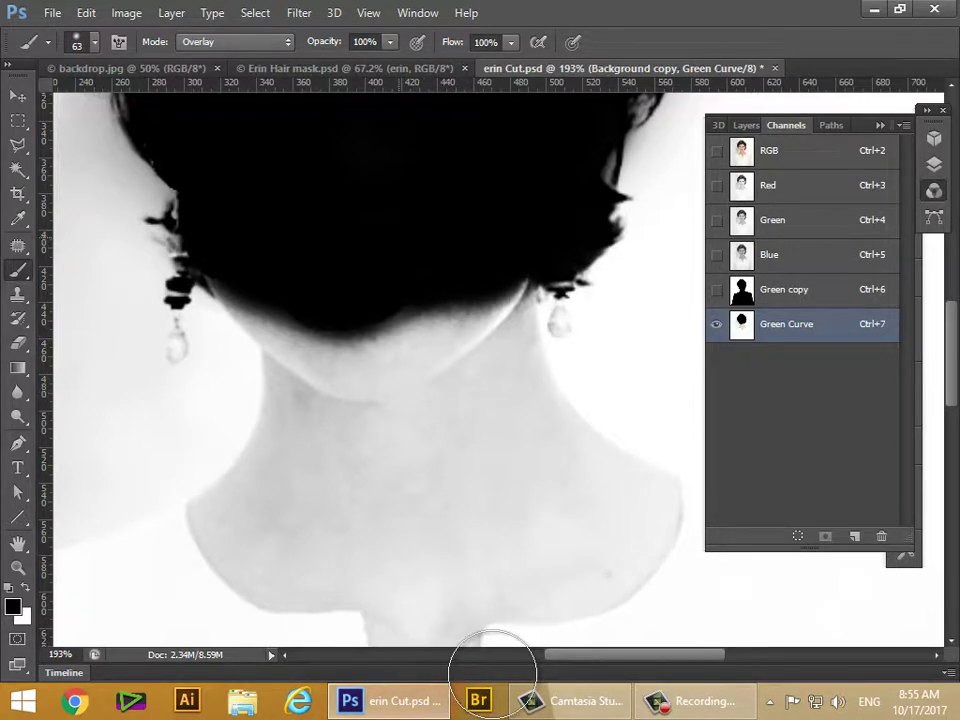
scroll(495, 668, down, 5)
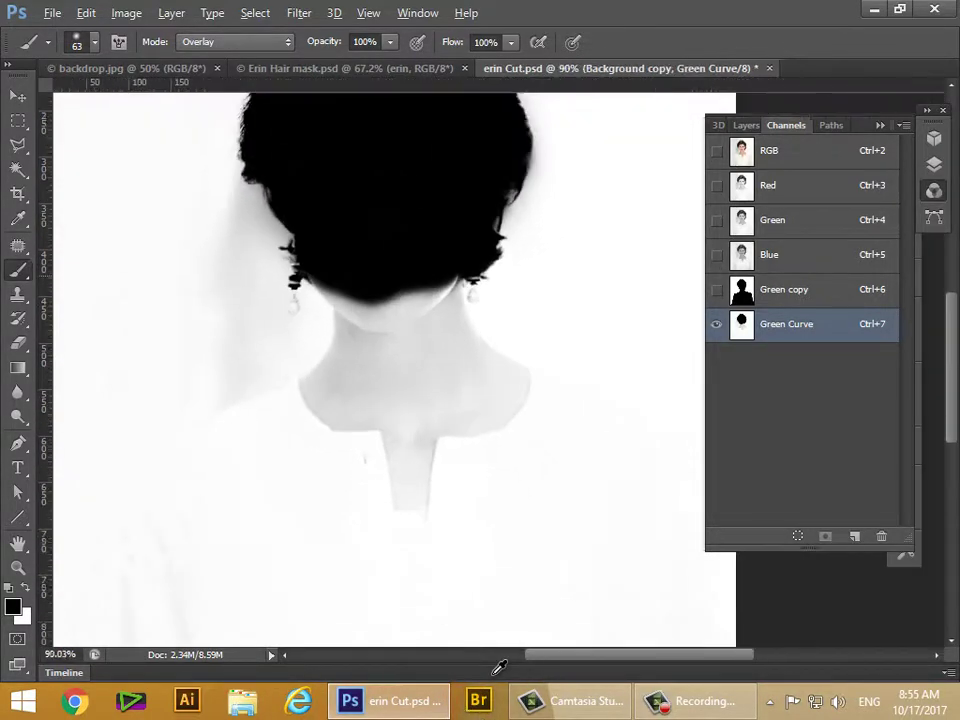
scroll(497, 668, down, 1)
scroll(497, 667, up, 2)
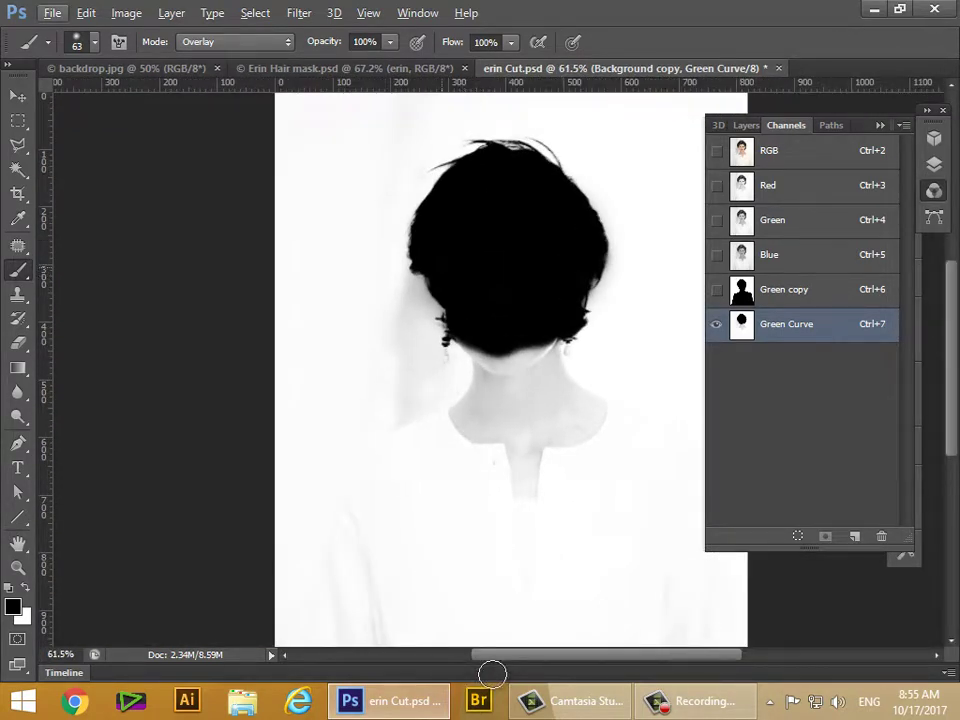
key(alt)
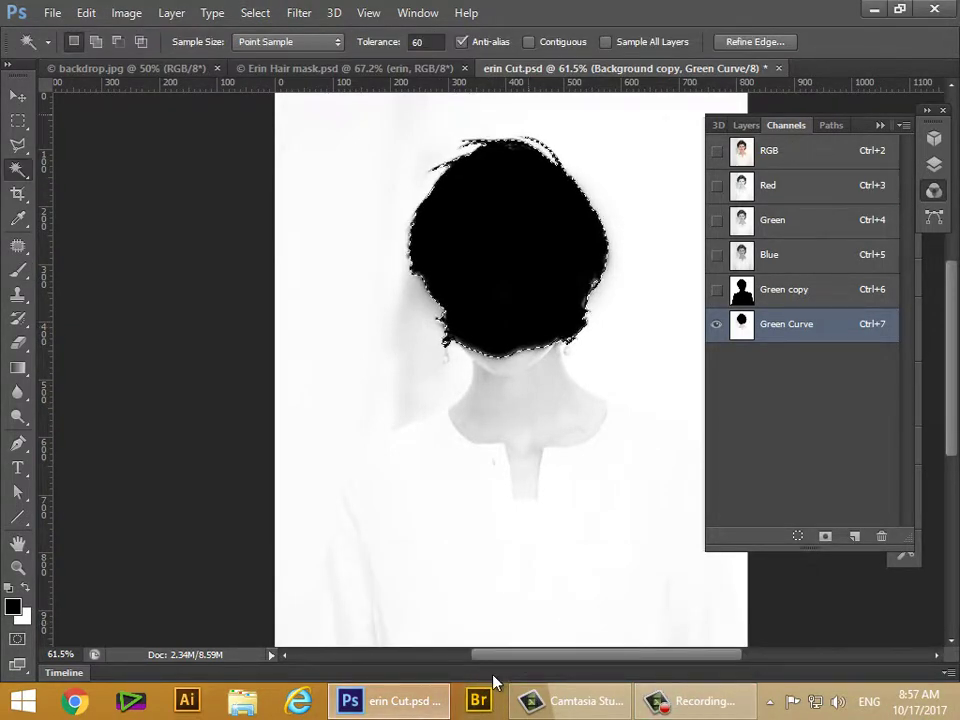
- Clear the existing selection and select the solid black head shape with the Magic Wand at tolerance 60
key(ctrl+d)
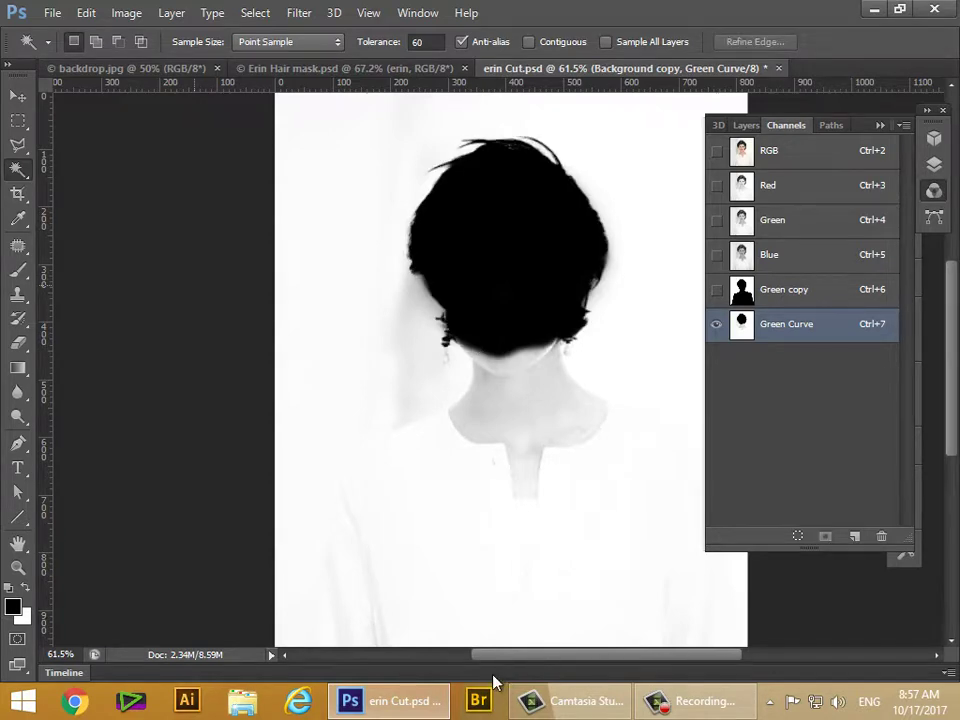
key(b)
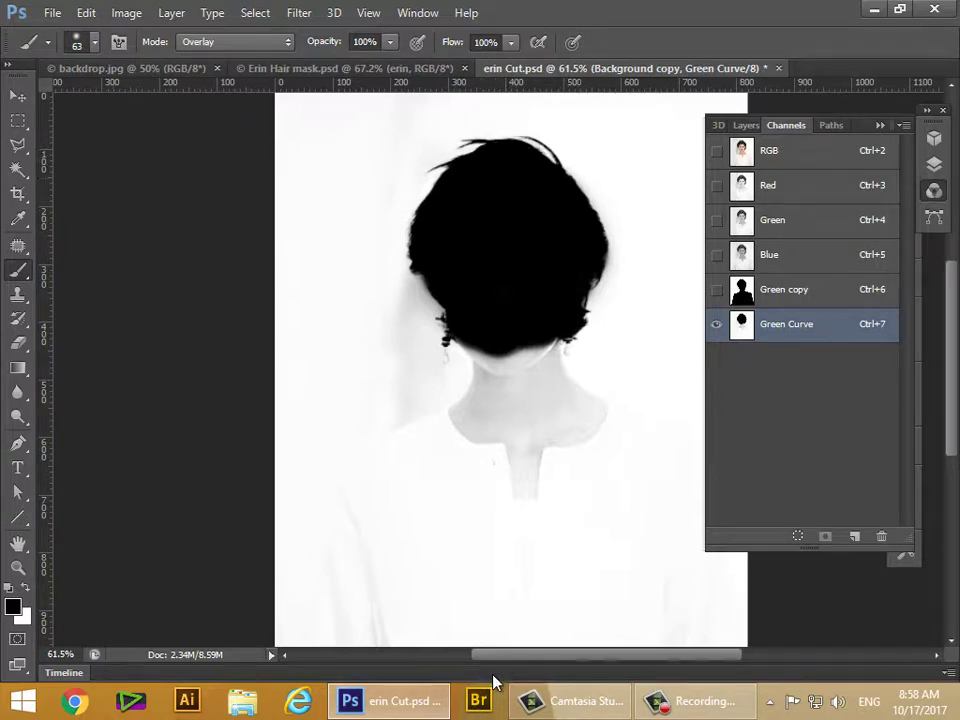
key(w)
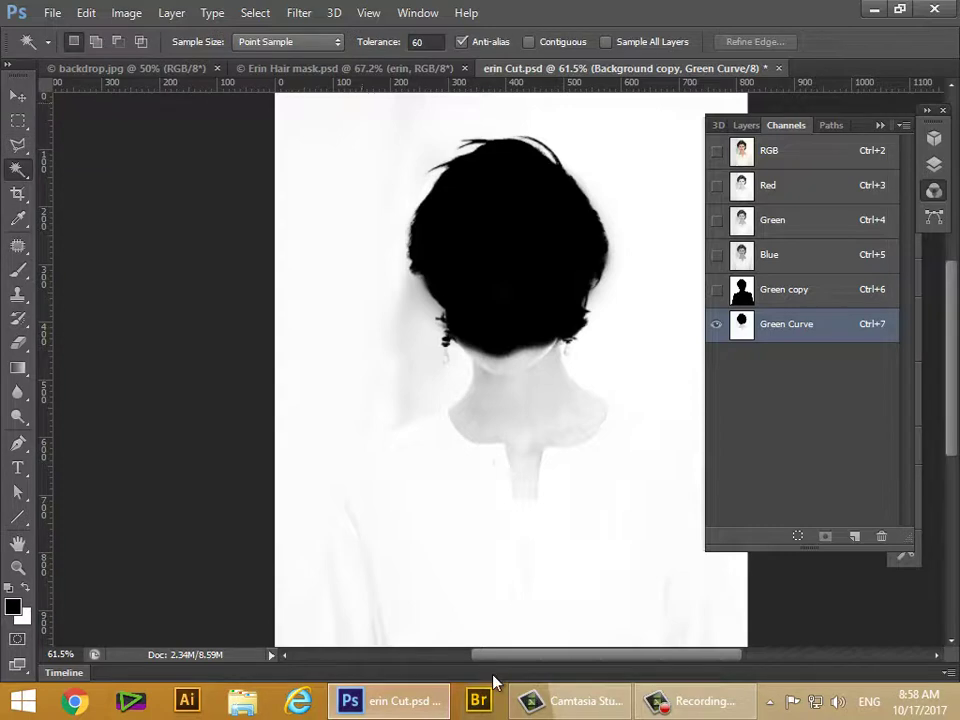
key(Return)
click(496, 270)
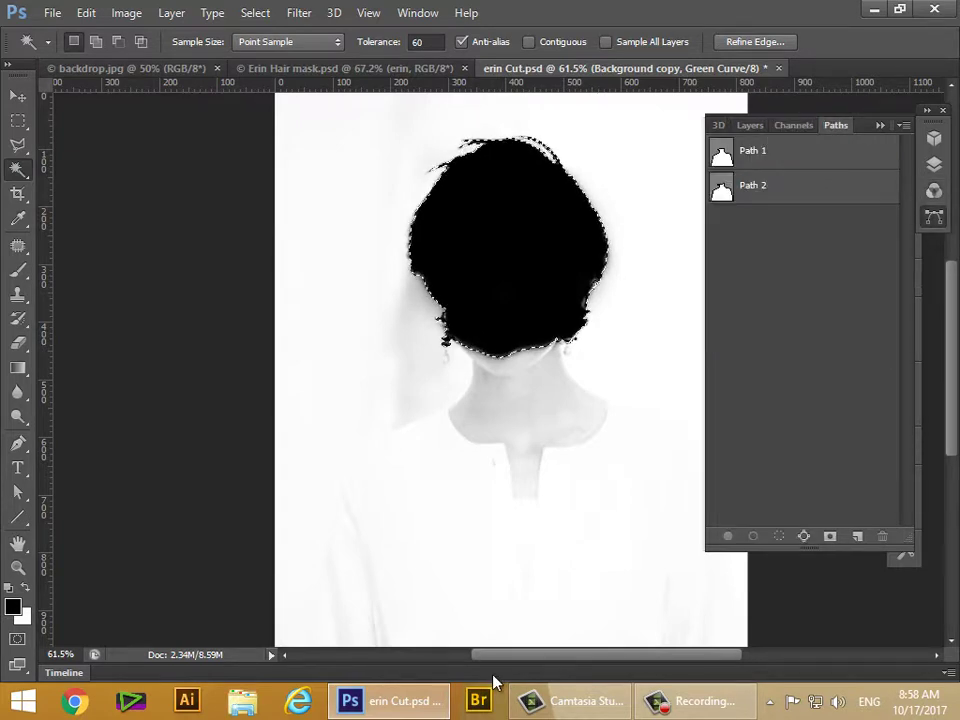
- Add the body outline stored in Path 2 to the head selection
click(790, 187)
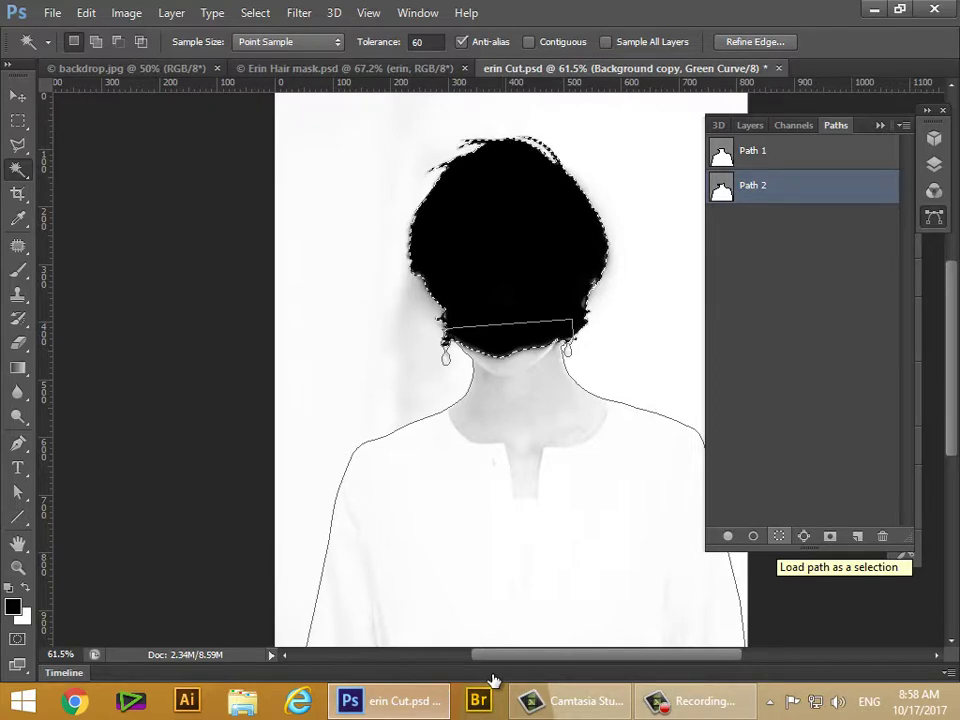
key(shift)
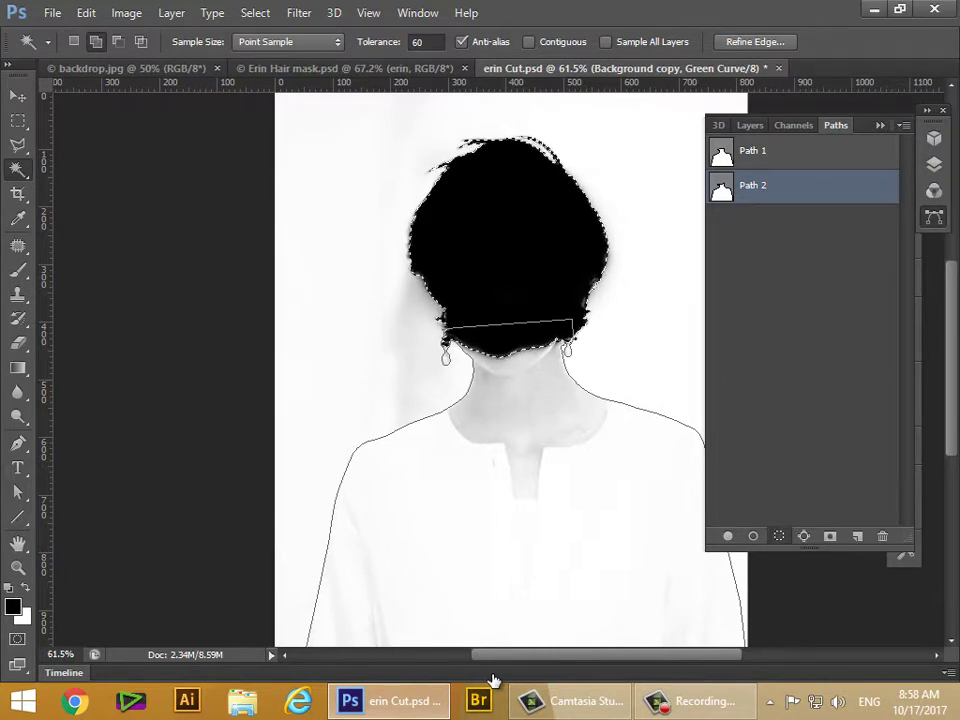
key(ctrl+shift+Return)
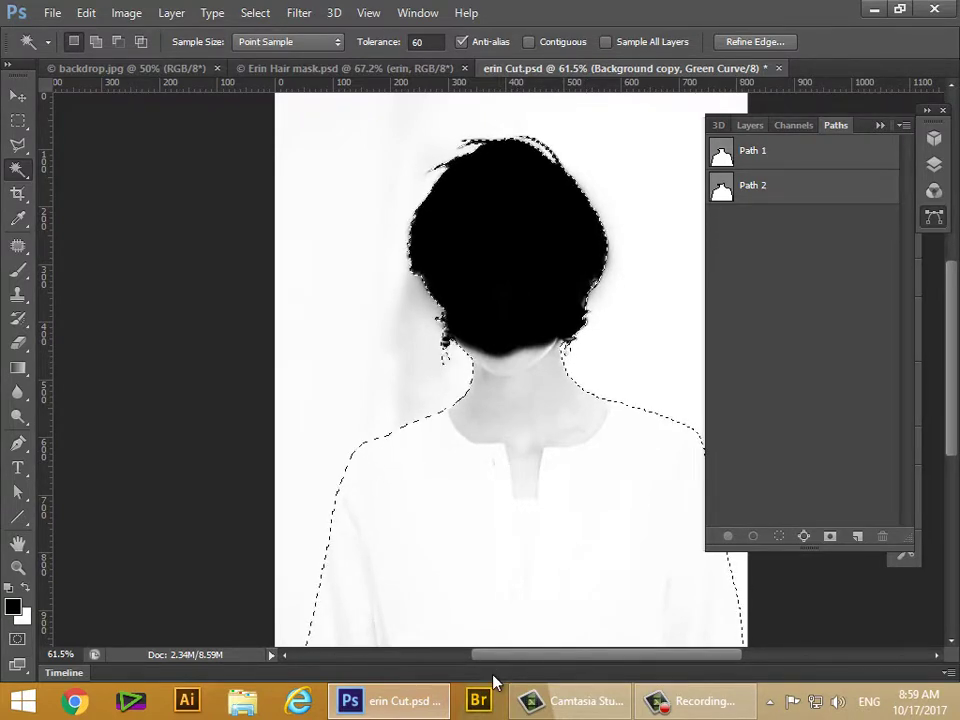
- Return to the RGB composite and make the Erin layer active with the combined selection kept
key(F7)
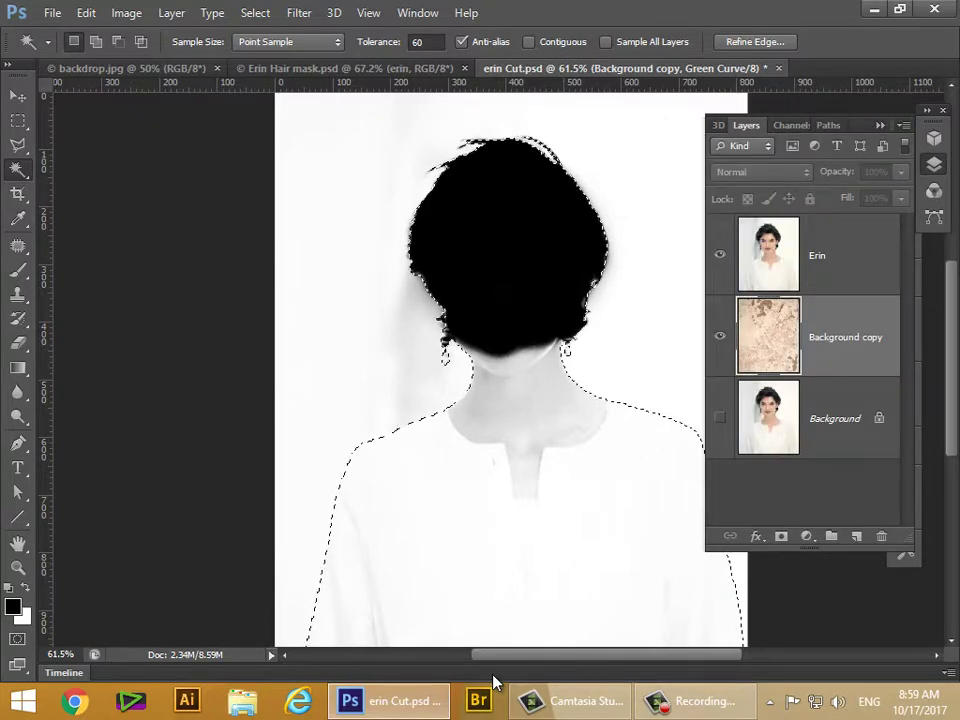
key(ctrl+2)
key(alt+bracketright)
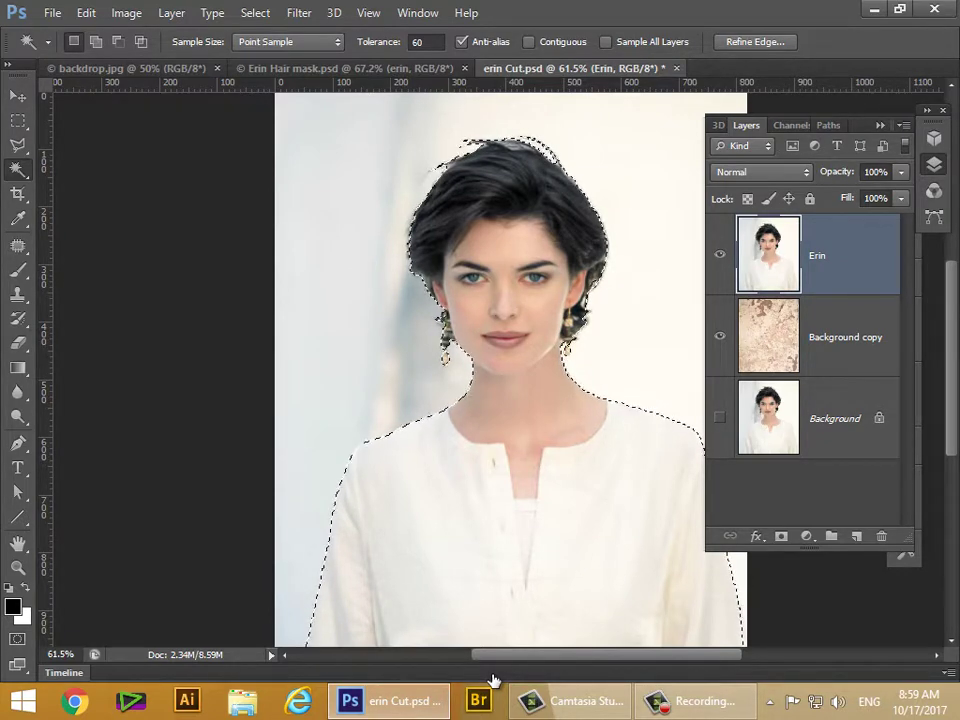
- Review the document's channels and make a work path from the combined head-and-body selection
key(alt+w)
key(h)
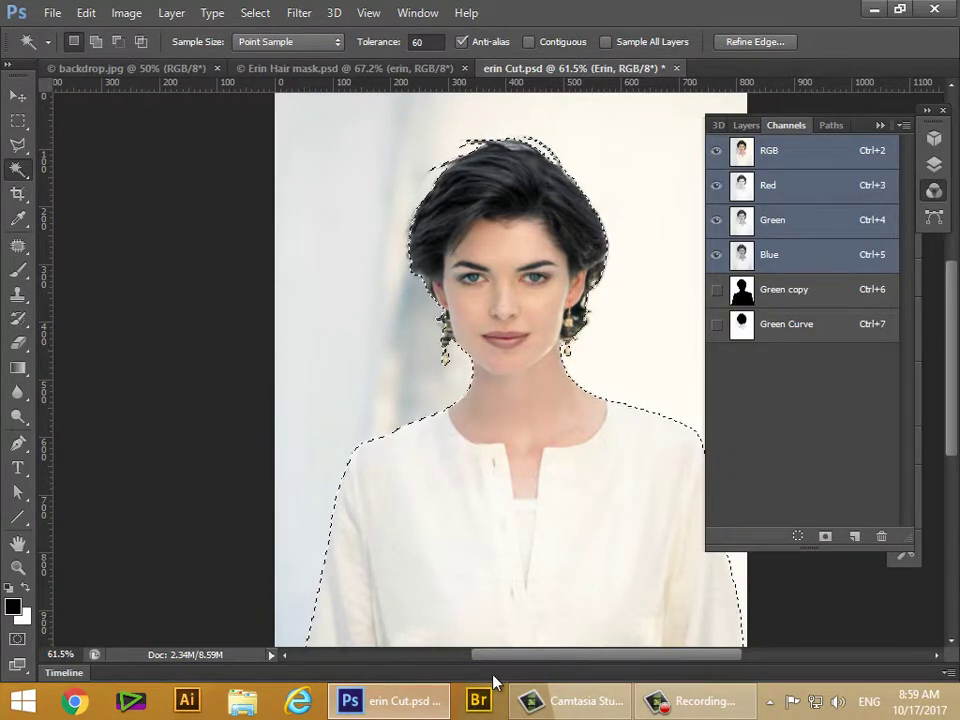
key(alt+w)
key(p)
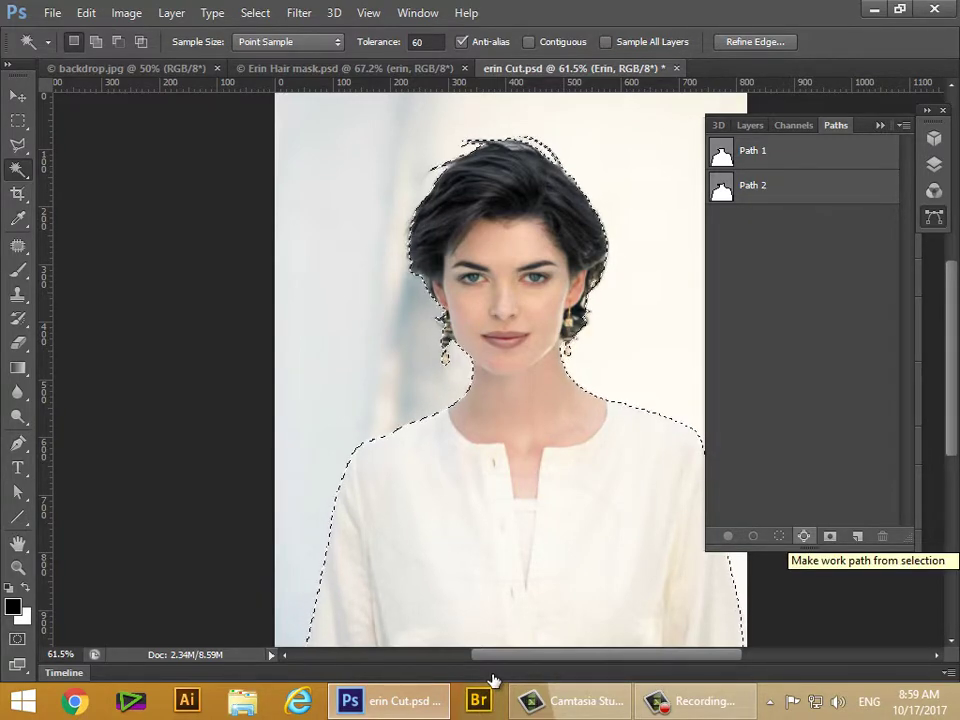
click(804, 536)
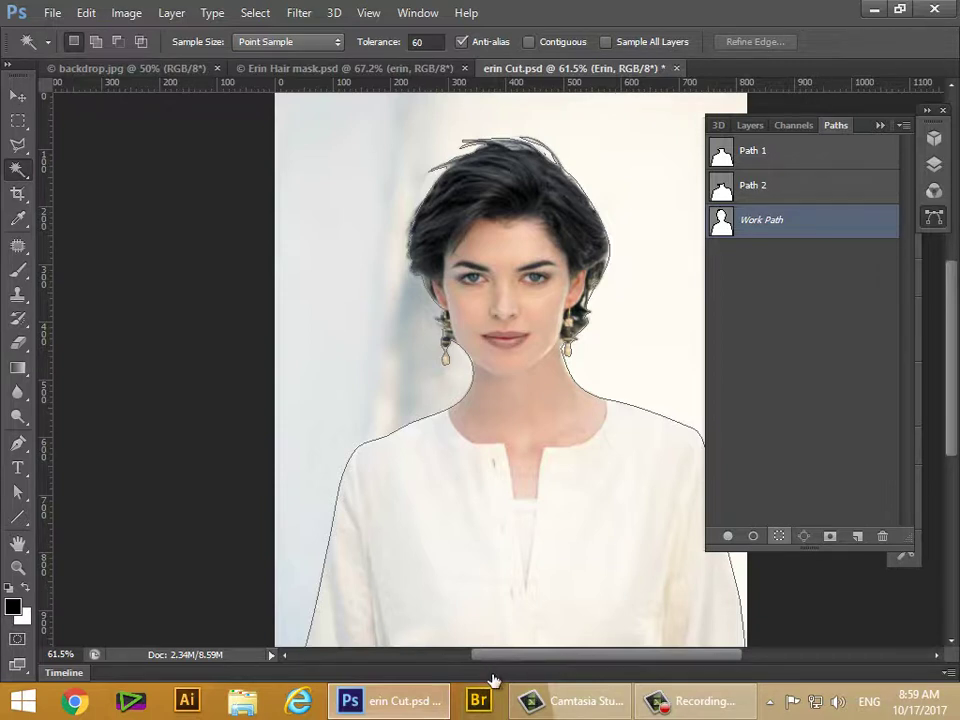
- Load the work path as a selection and add it as a layer mask on the Erin layer
key(ctrl+Return)
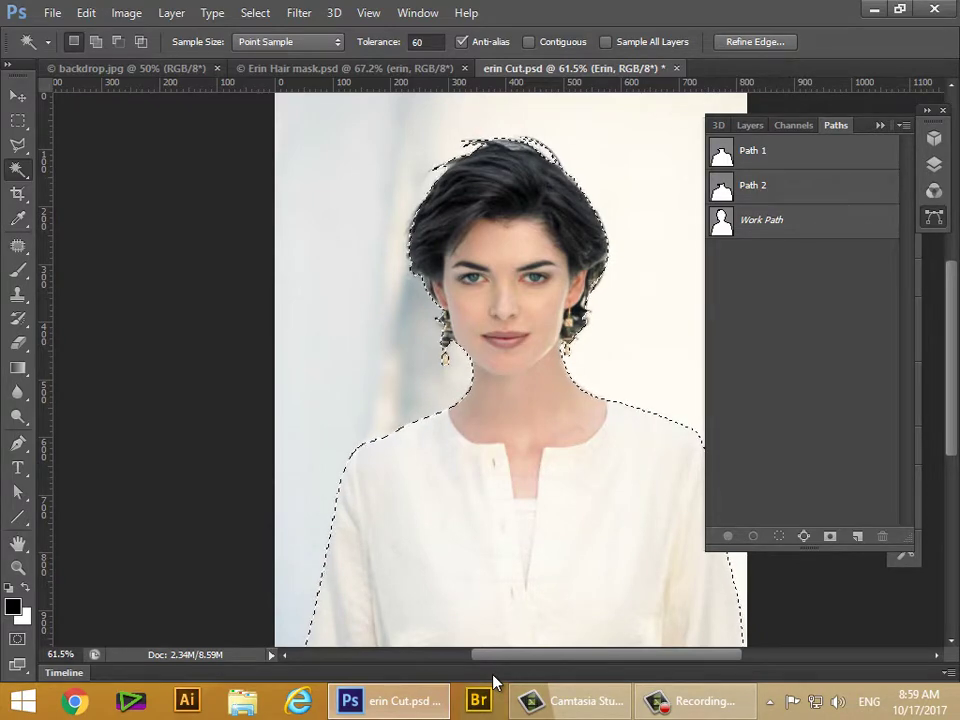
key(F7)
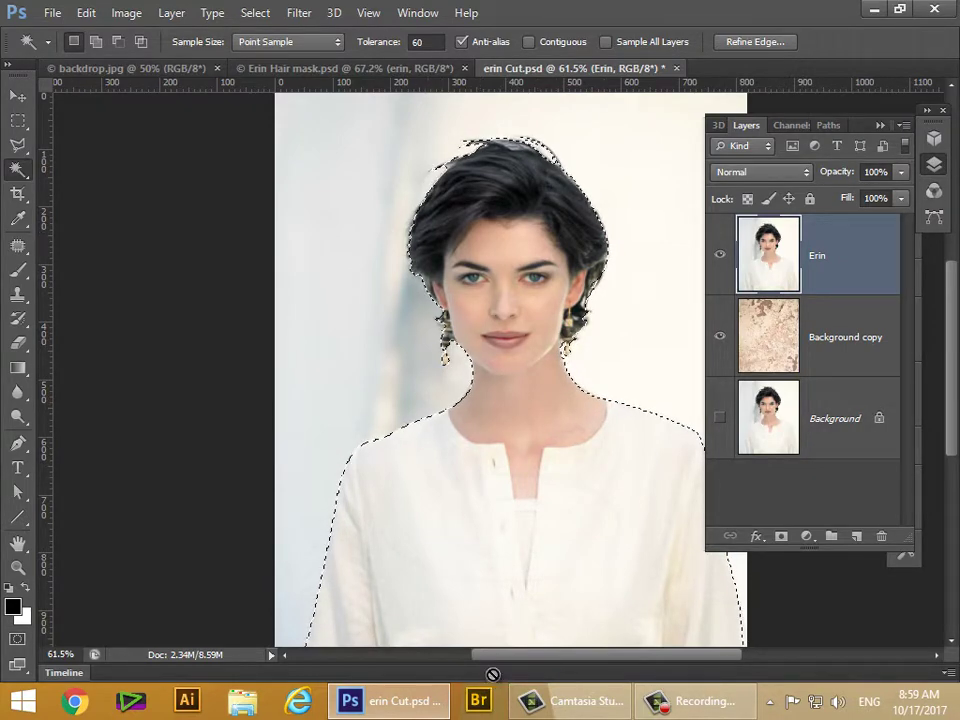
click(781, 537)
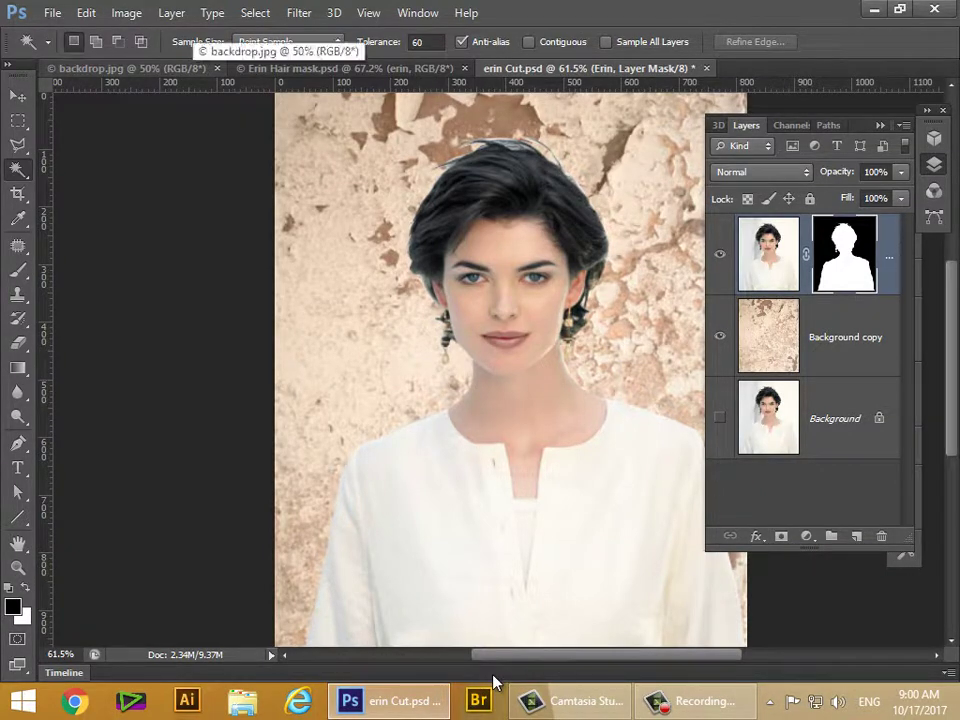
- Compare the masked portrait in erin Cut.psd with the reference version in Erin Hair mask.psd
key(ctrl+shift+Tab)
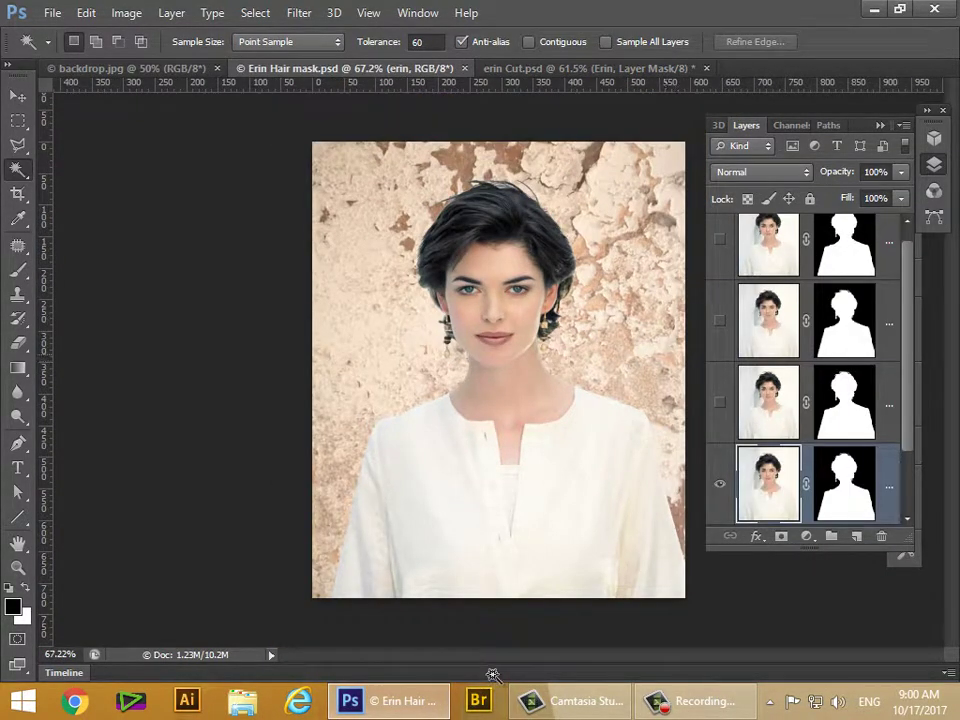
mouse_move(706, 340)
mouse_down()
mouse_move(466, 340)
mouse_move(706, 340)
mouse_up()
key(ctrl+Tab)
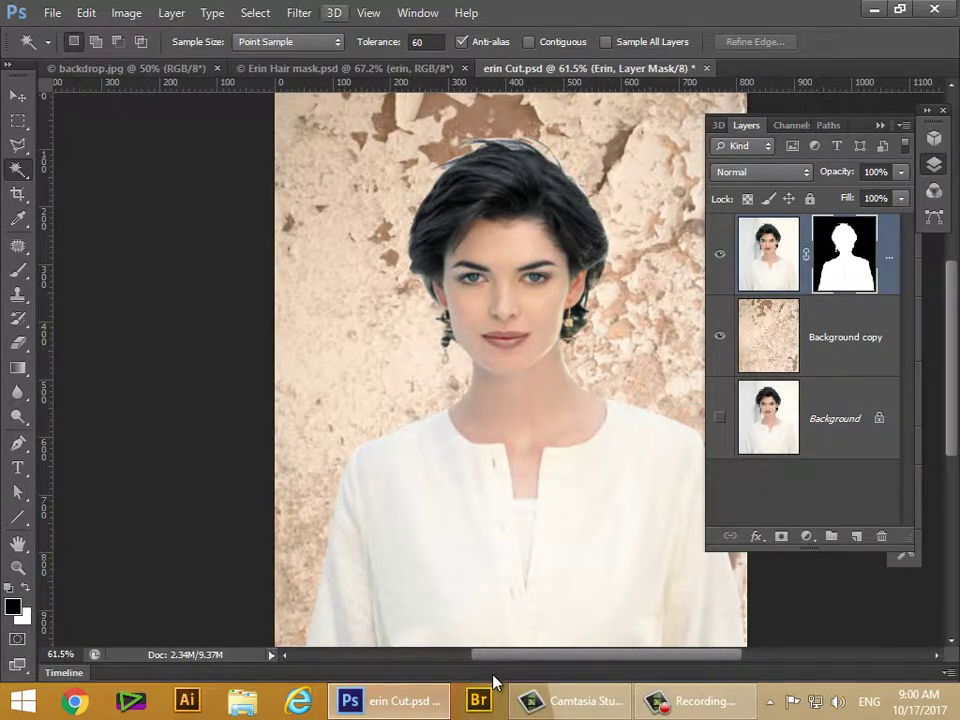
- Preview the Maximum filter on the Erin layer mask with radii up to 13 pixels and return to 1 pixel
key(Down)
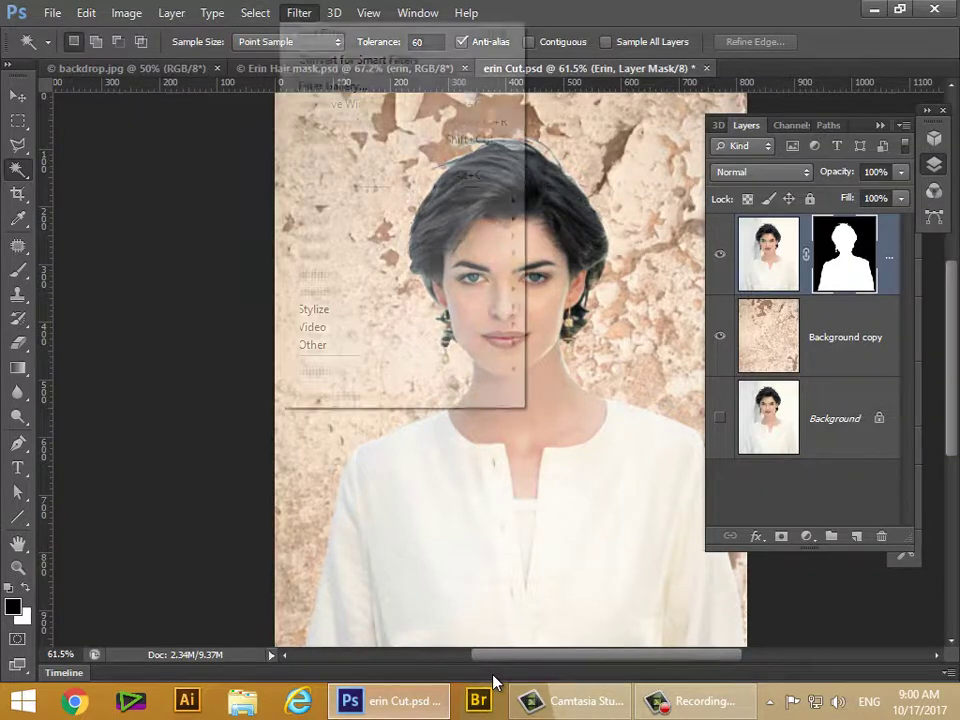
key(Down)
key(Down)
key(Down)
key(Down)
key(Down)
key(Down)
key(Down)
key(Down)
key(Down)
key(Down)
key(Down)
key(Down)
key(Down)
key(Down)
key(Down)
key(Down)
key(Down)
key(Right)
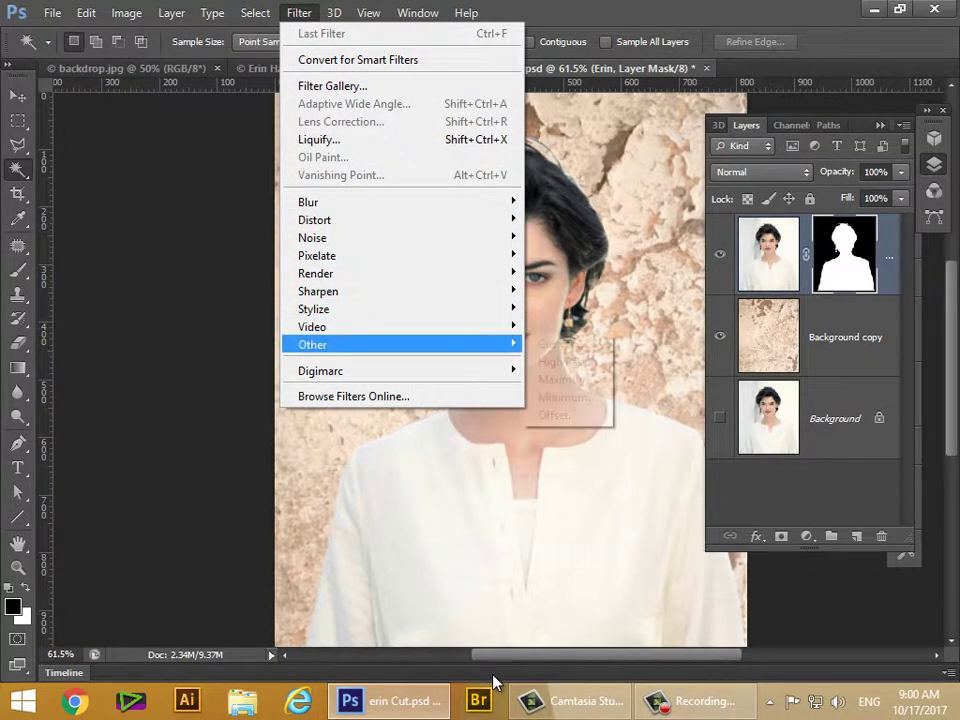
key(Down)
key(Down)
key(Return)
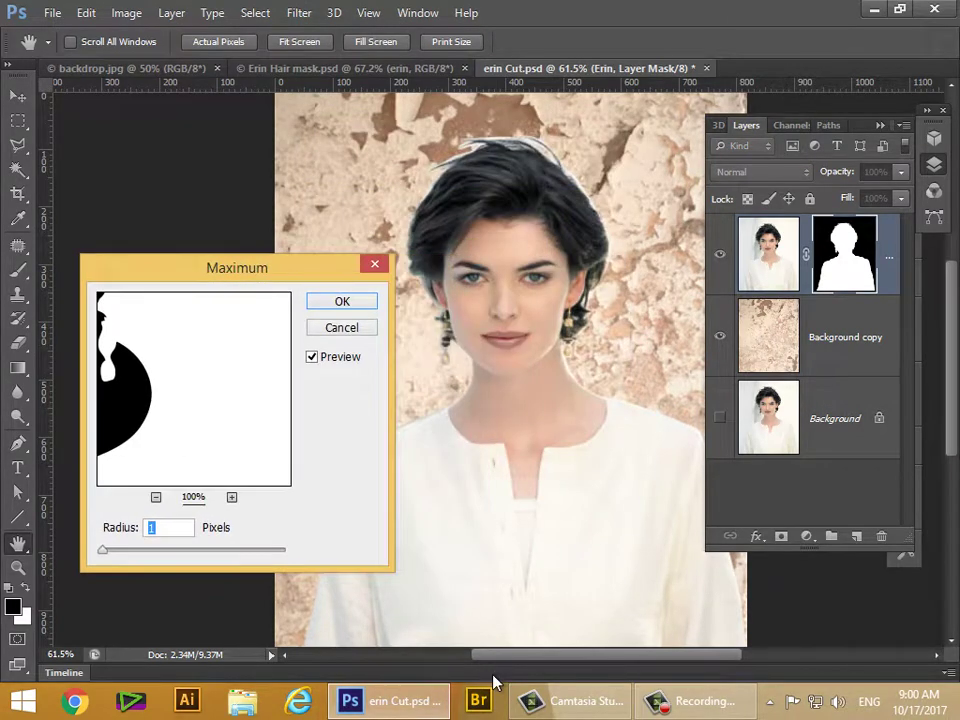
text(11)
key(Up)
key(Up)
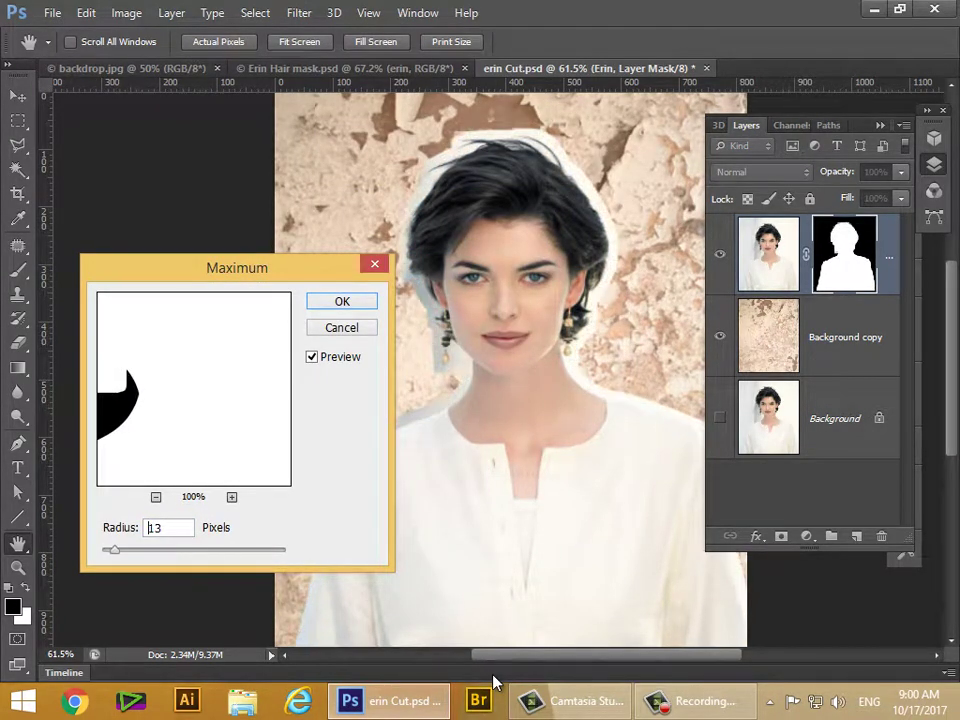
key(shift+Down)
key(Down)
key(Down)
key(shift+Up)
key(shift+Down)
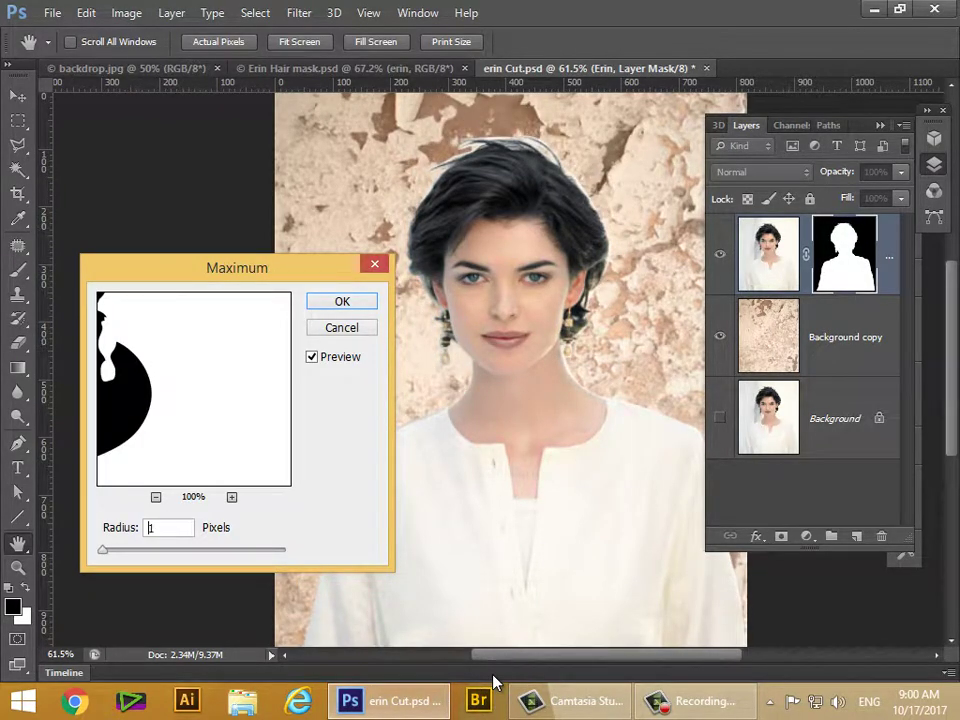
- Try larger Maximum radii on the Erin layer mask, past 46 pixels, reduce to 1 pixel and cancel the filter
key(Up)
key(Up)
key(Up)
key(Up)
key(Up)
key(Up)
key(Up)
key(Up)
key(Up)
key(Up)
key(Up)
key(Up)
key(Up)
key(Up)
key(Up)
key(Up)
key(Up)
key(Up)
key(Up)
key(Up)
key(Up)
key(Up)
key(Up)
key(Up)
key(Up)
key(Up)
key(Up)
key(Up)
key(Up)
key(Up)
key(Up)
key(Up)
key(Up)
key(Up)
key(Up)
key(Up)
key(Up)
key(Up)
key(Up)
key(Up)
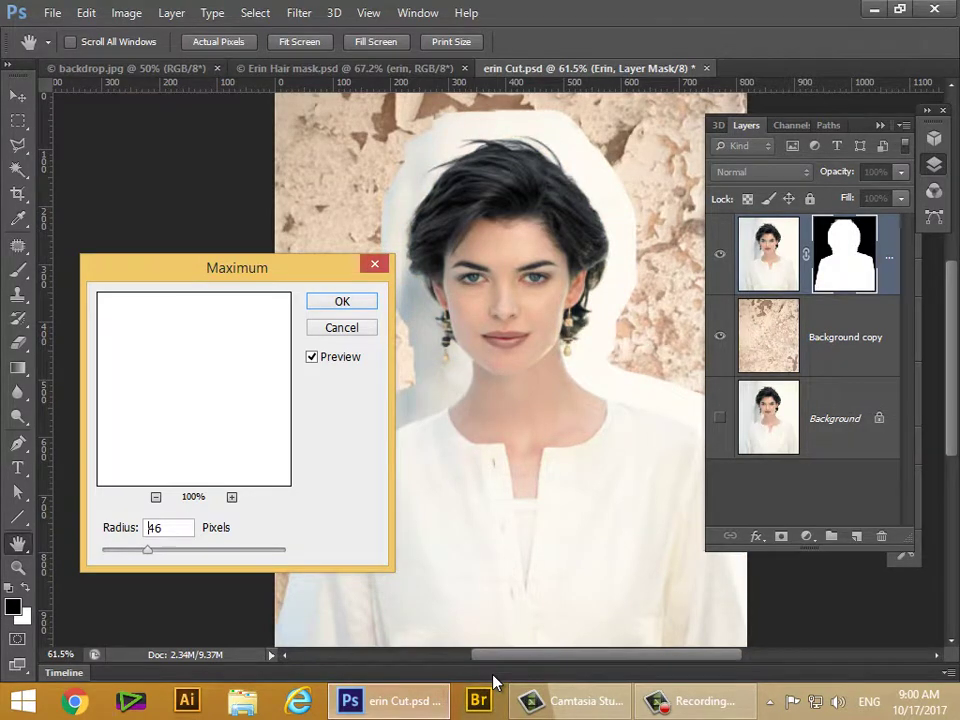
key(Up)
key(Up)
key(shift+Down)
key(shift+Down)
key(shift+Down)
key(shift+Down)
key(shift+Down)
key(shift+Down)
key(shift+Down)
key(shift+Down)
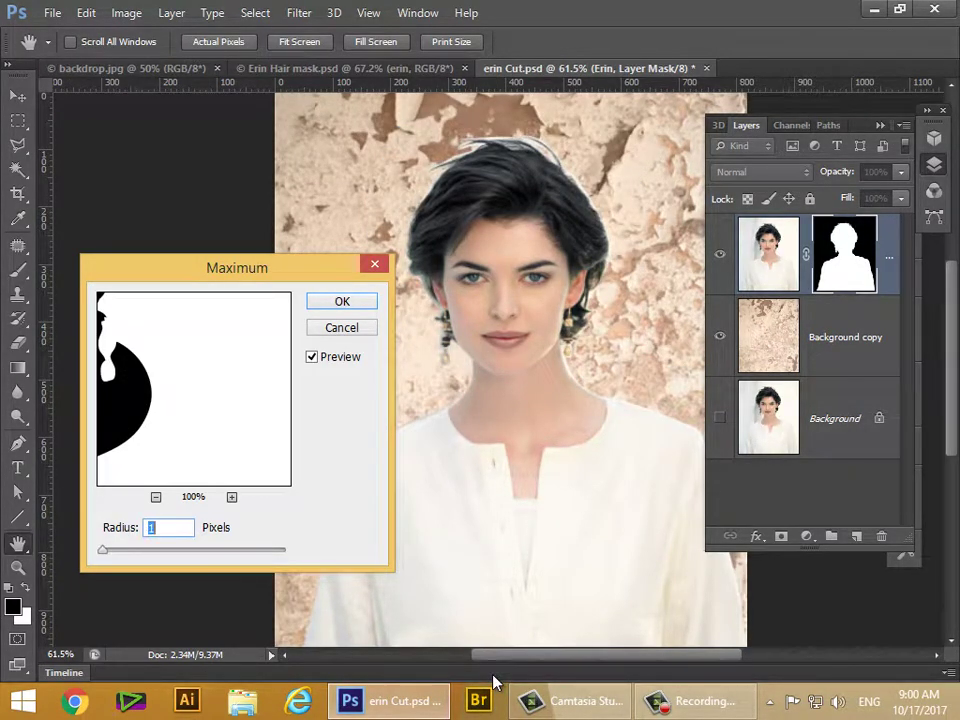
key(Escape)
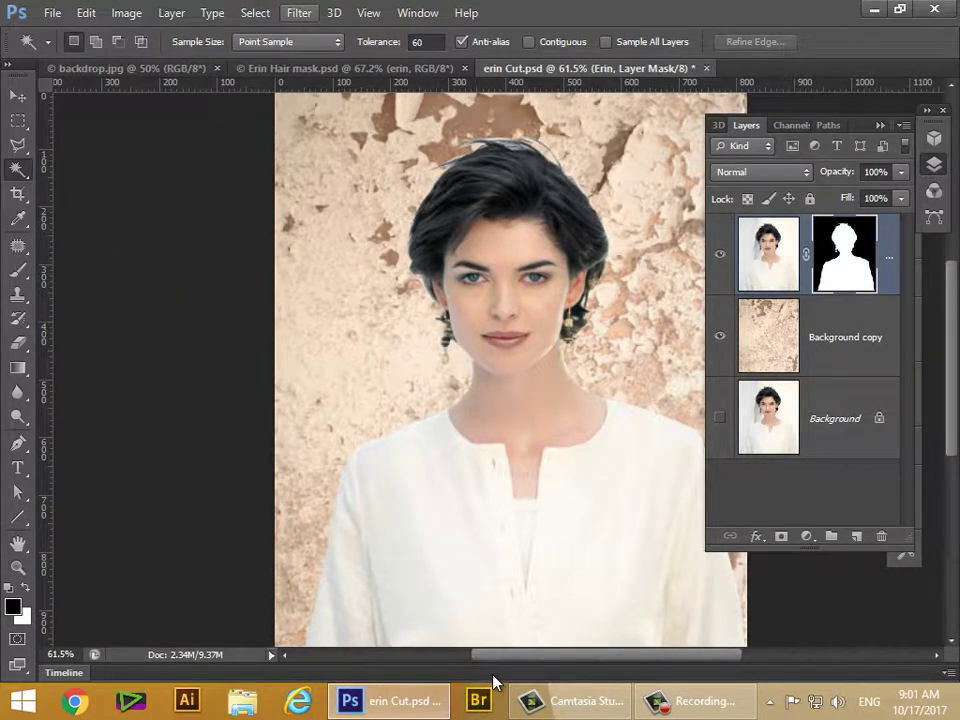
- Preview the Minimum filter on the Erin layer mask with small radii and return to 1 pixel
key(alt+t)
key(Down)
key(Down)
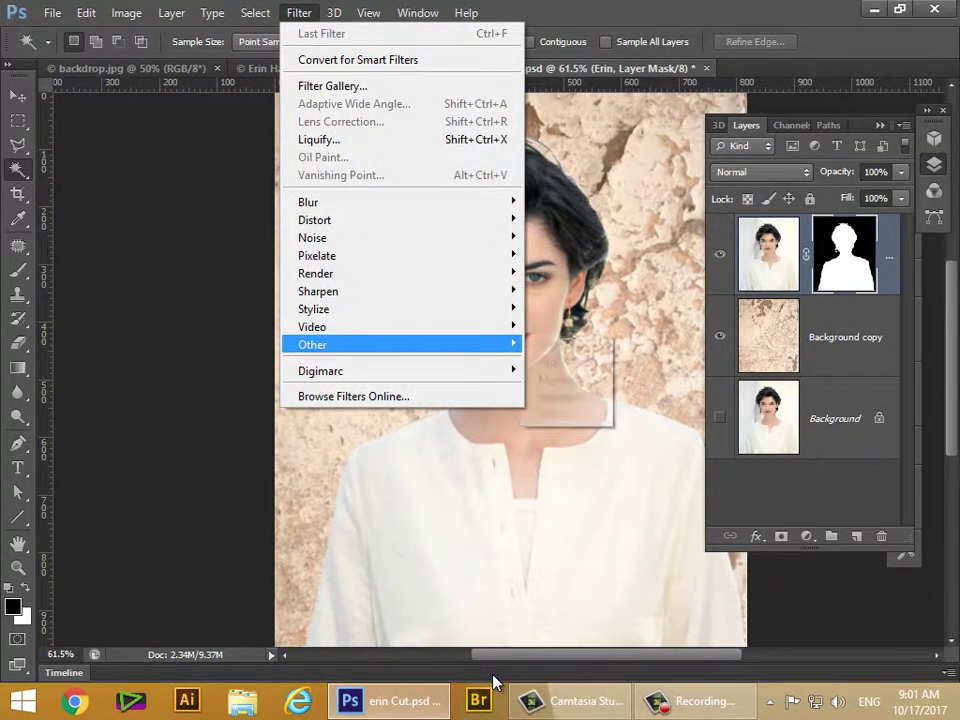
key(Right)
key(Down)
key(Down)
key(Down)
key(Return)
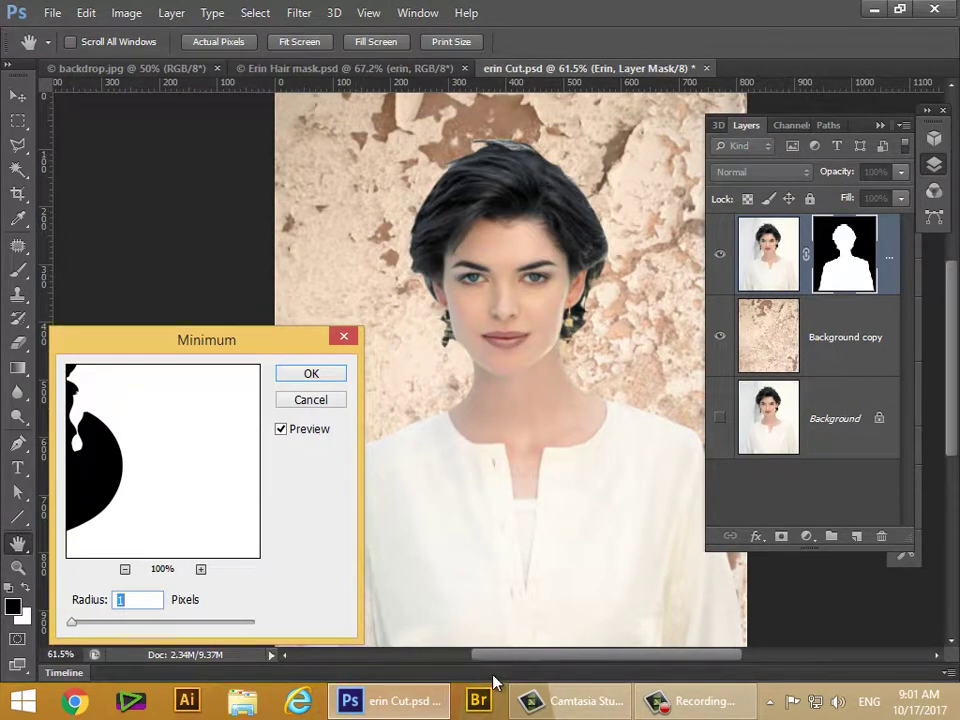
key(Up)
key(Up)
key(Up)
key(Up)
key(Down)
key(Down)
key(Down)
key(Down)
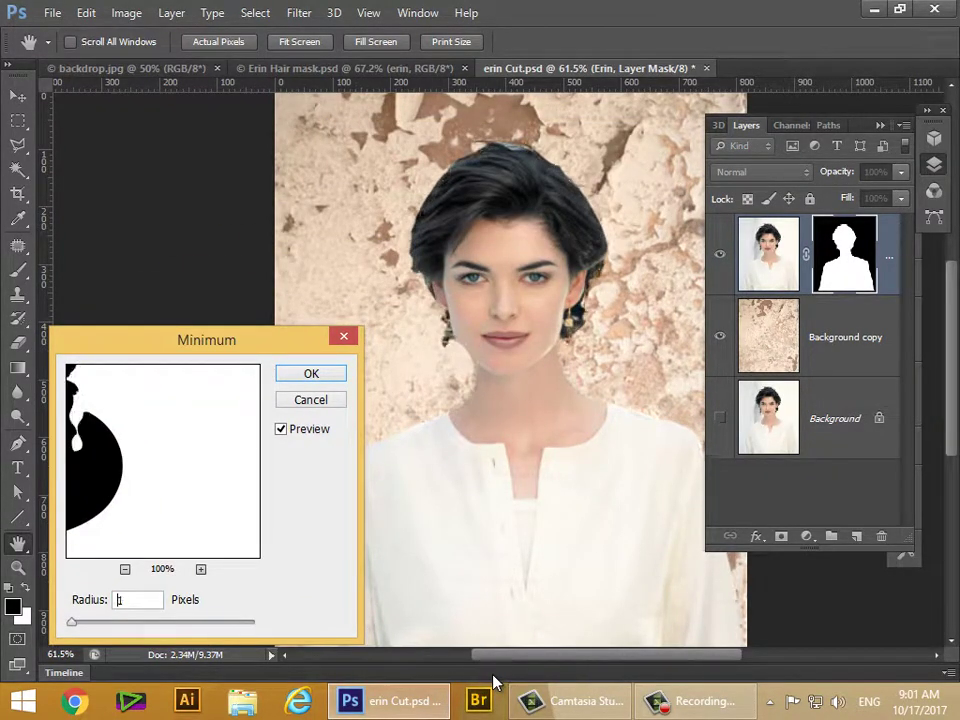
- Try a 30-pixel Minimum radius on the Erin layer mask, reduce it to 1 pixel and leave the filter unapplied
text(30)
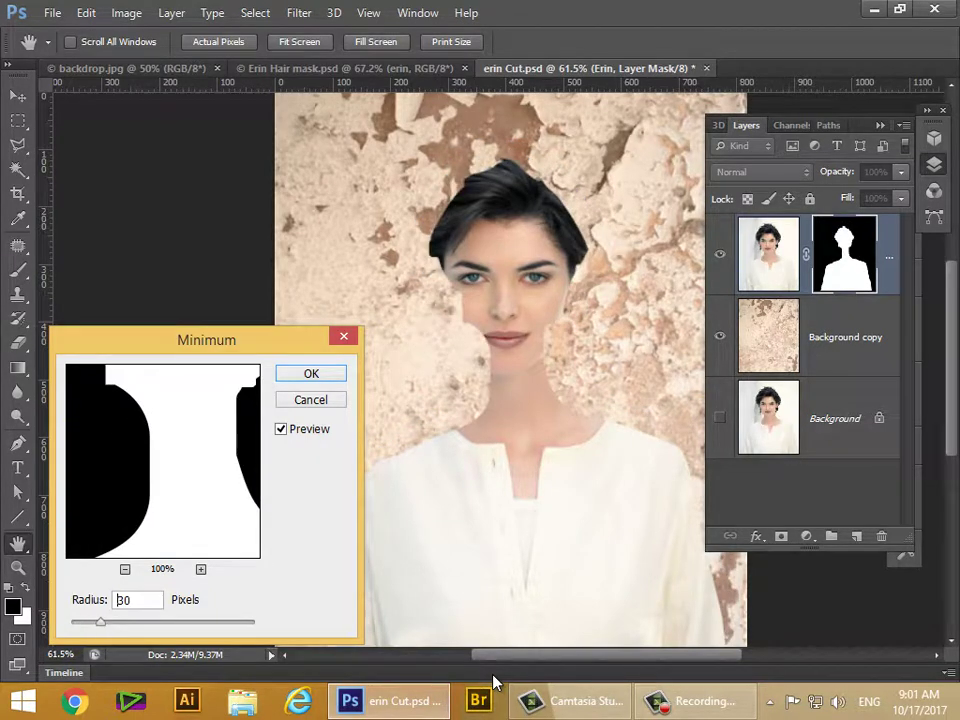
key(Down)
key(Down)
key(Down)
key(Down)
key(Down)
key(Down)
key(Down)
key(Down)
key(Down)
key(Down)
key(Down)
key(Down)
key(Down)
key(Down)
key(Down)
key(Down)
key(Down)
key(Down)
key(Down)
key(Down)
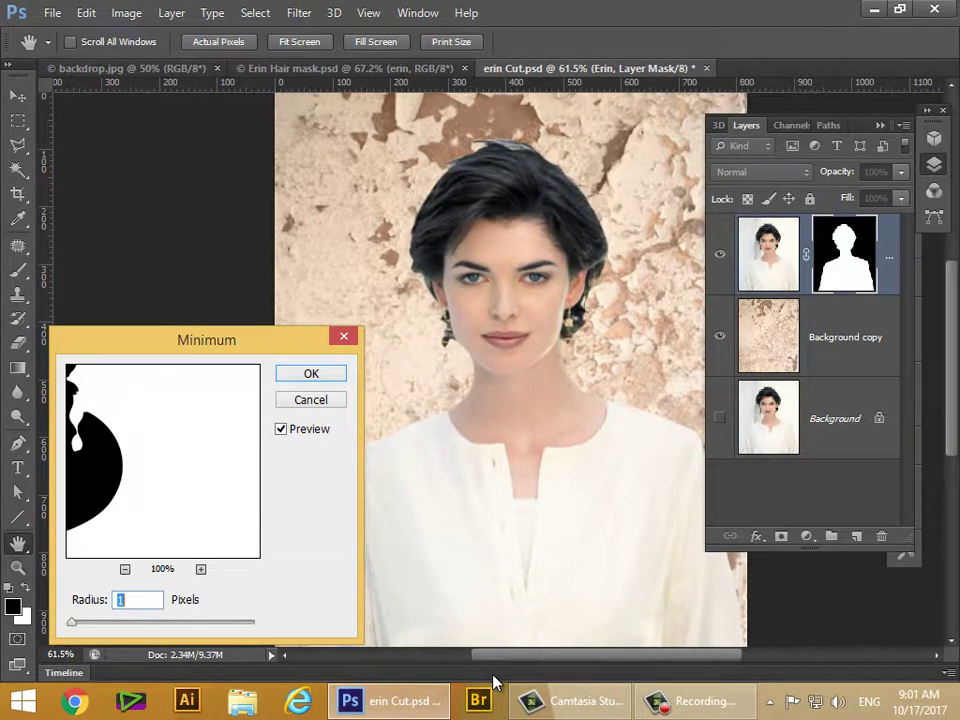
key(Return)
key(w)
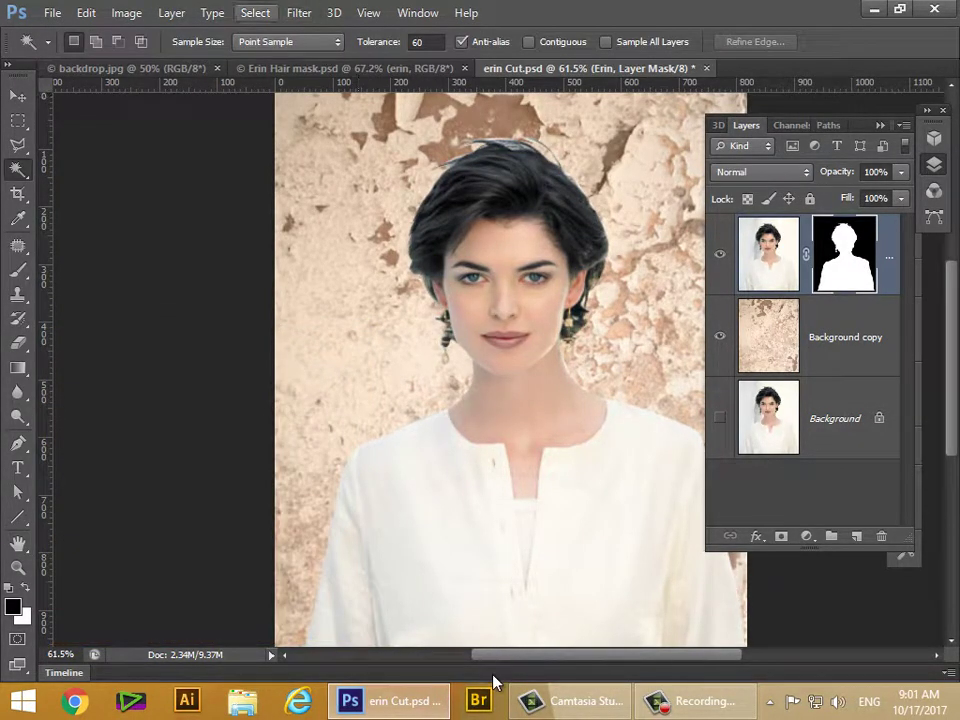
- Apply the Maximum filter to the Erin layer mask with a radius of 1 pixel
click(299, 13)
mouse_move(340, 344)
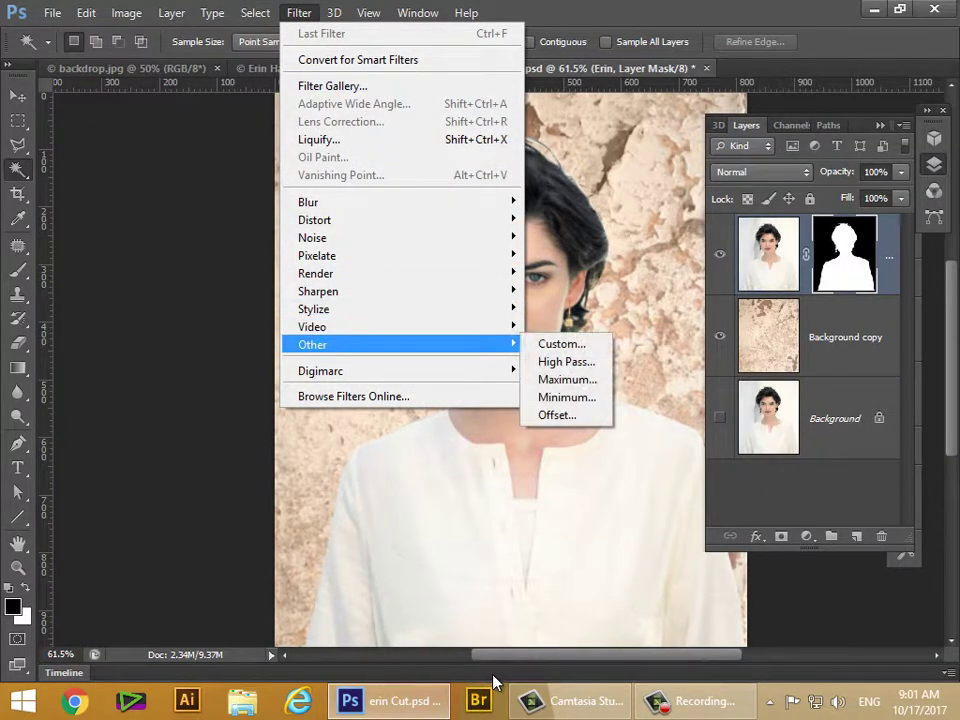
key(Down)
key(Down)
key(Down)
key(Return)
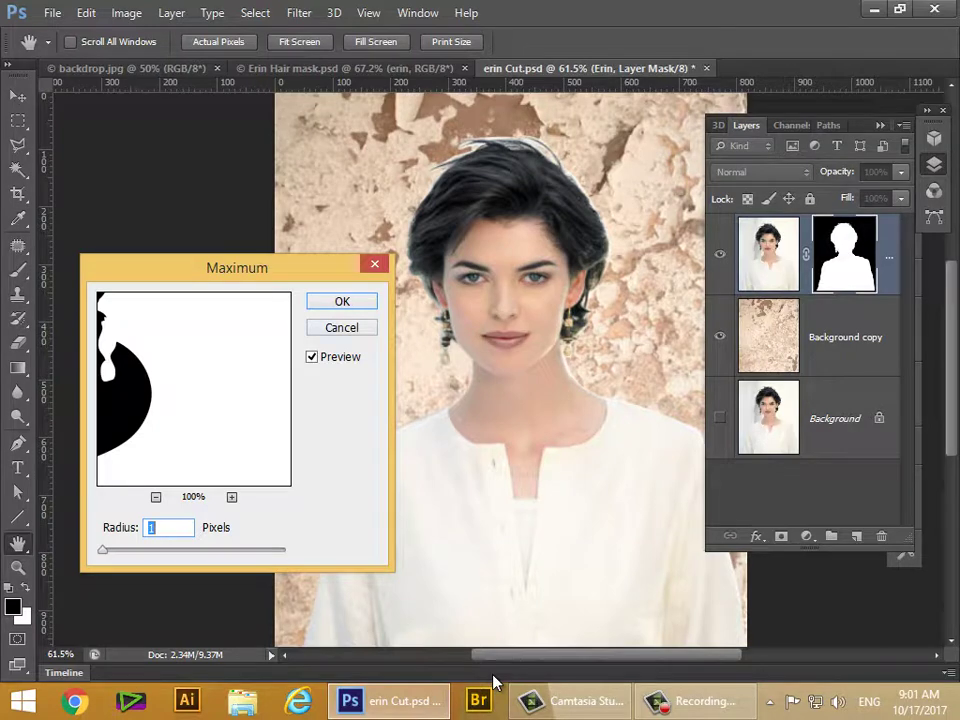
key(Return)
key(w)
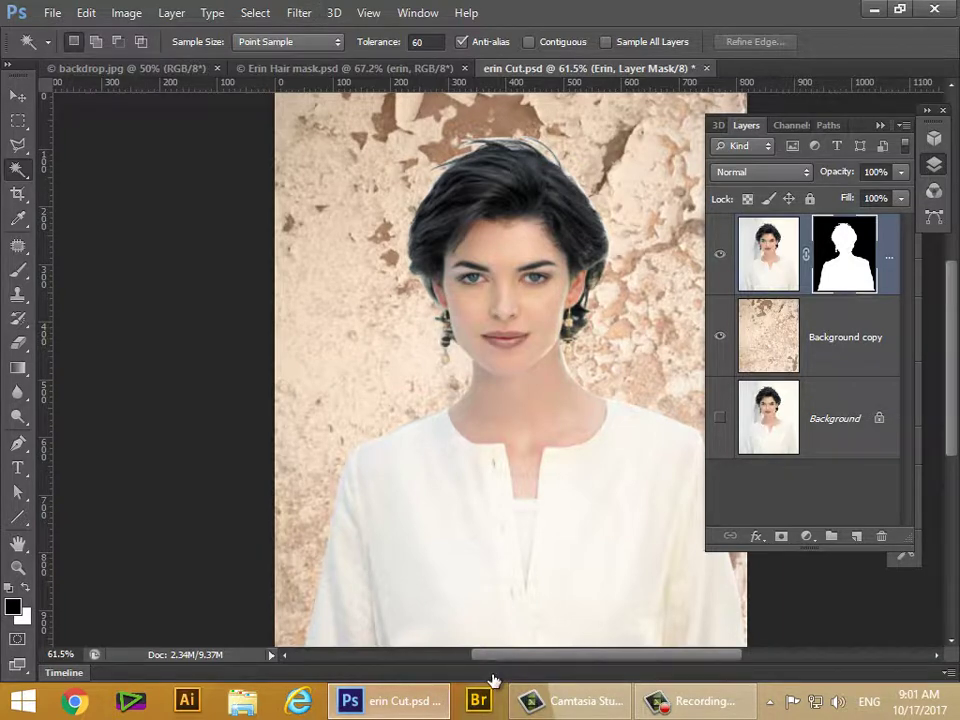
- Soften the Erin layer mask with a Gaussian Blur of 1.1 pixels radius
key(alt+t)
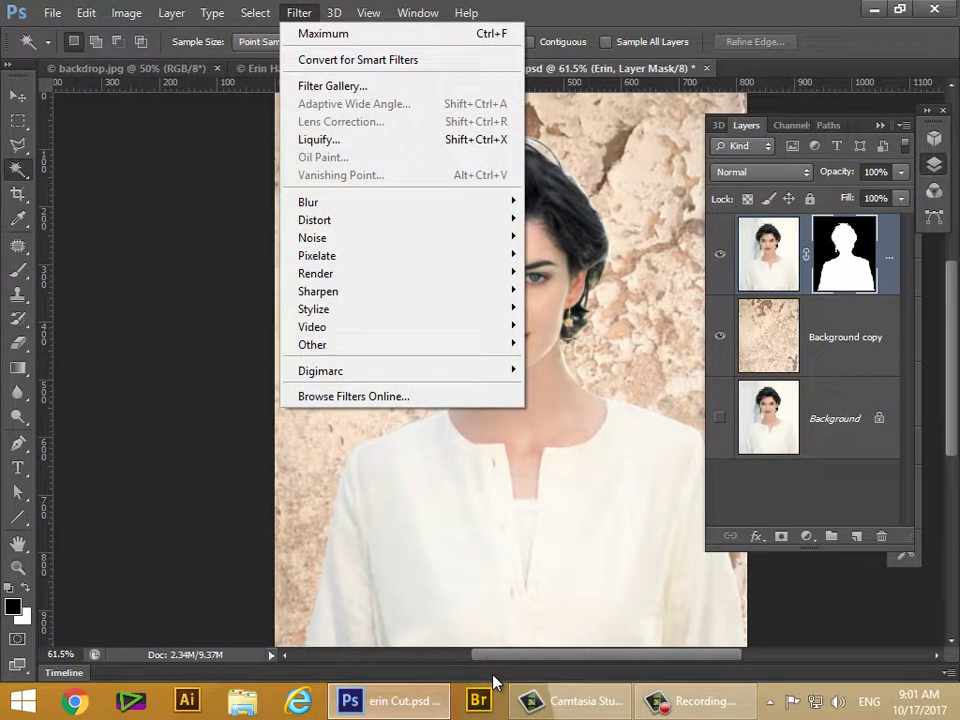
key(Down)
key(Down)
key(Down)
key(Down)
key(Down)
key(Down)
key(Down)
key(Down)
key(Down)
key(Right)
key(Up)
key(Up)
key(Up)
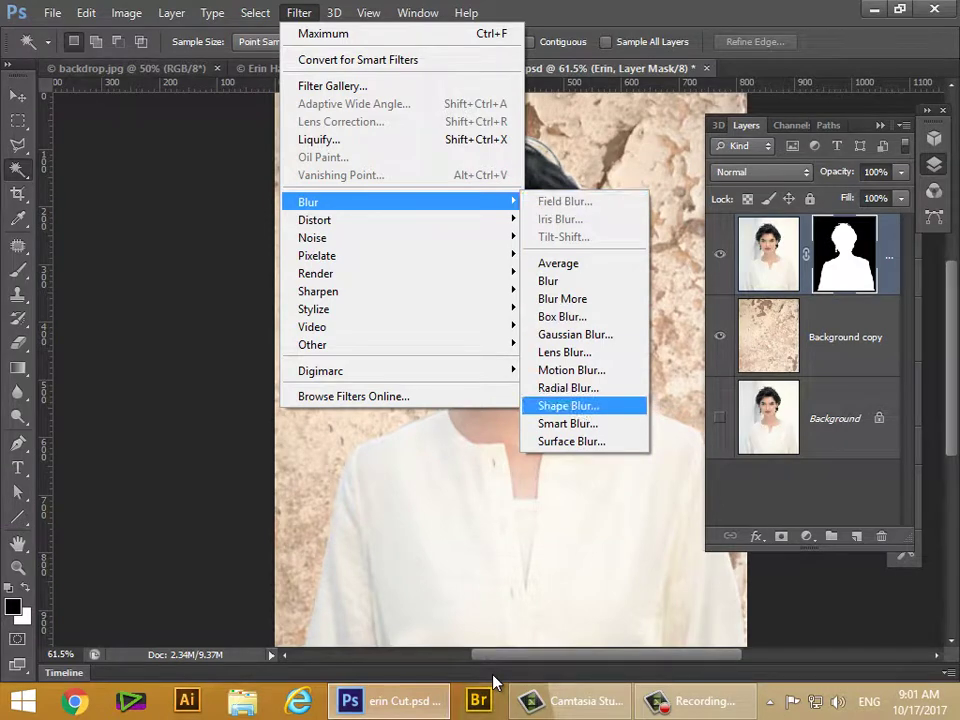
key(Up)
key(Up)
key(Up)
key(Up)
key(Return)
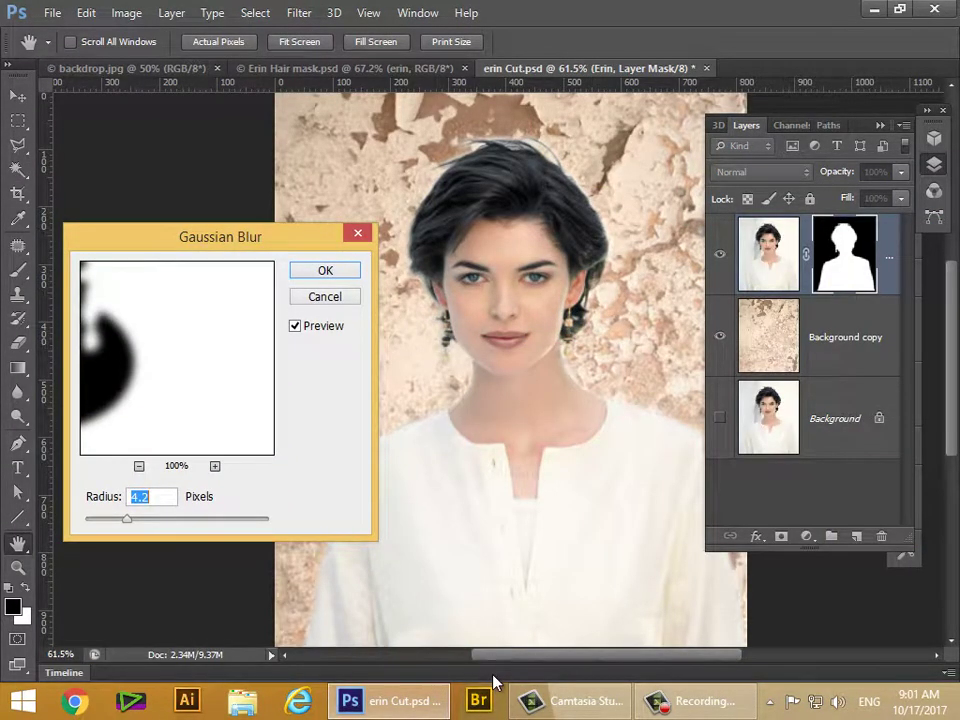
mouse_move(127, 519)
mouse_down()
mouse_move(86, 519)
mouse_move(268, 519)
mouse_move(86, 518)
mouse_up()
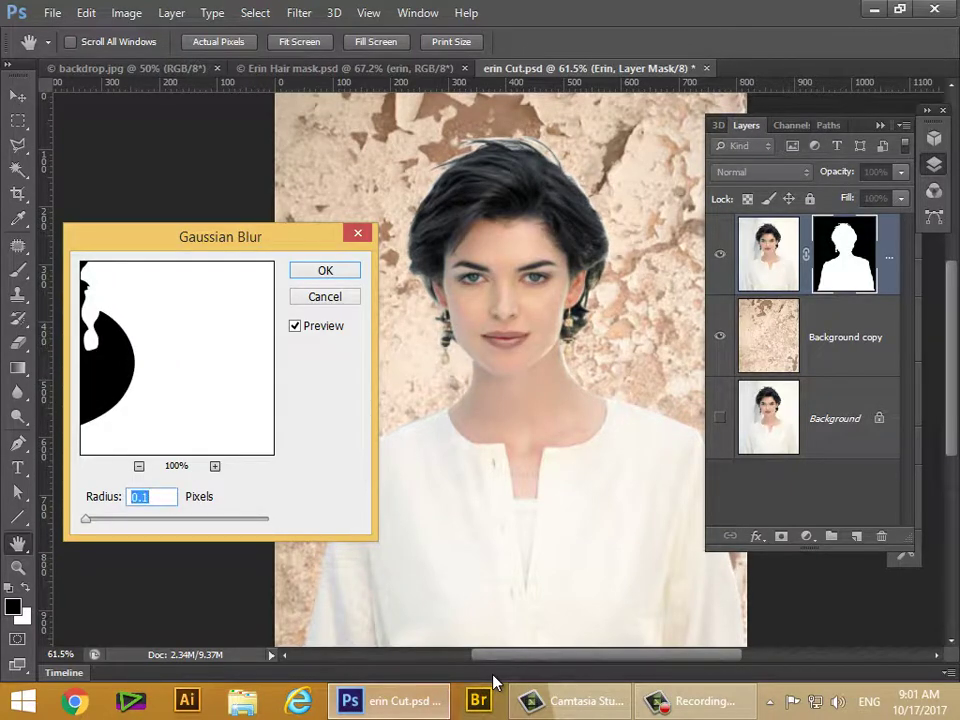
drag(86, 518, 95, 518)
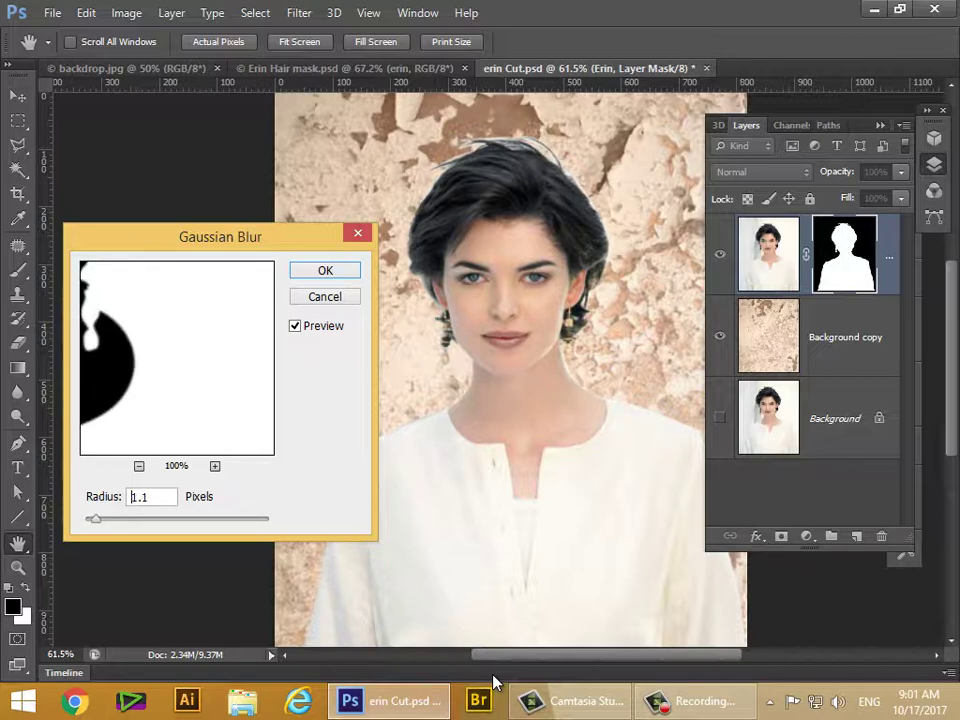
mouse_move(93, 518)
mouse_down()
mouse_move(104, 518)
mouse_move(92, 518)
mouse_up()
key(Up)
key(Up)
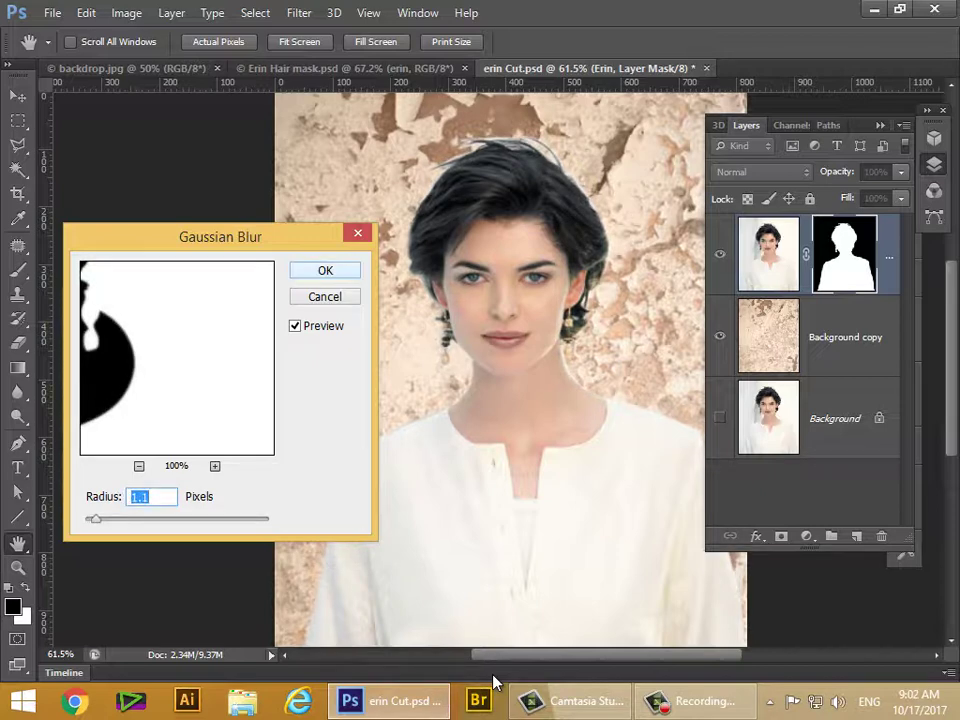
key(Return)
key(w)
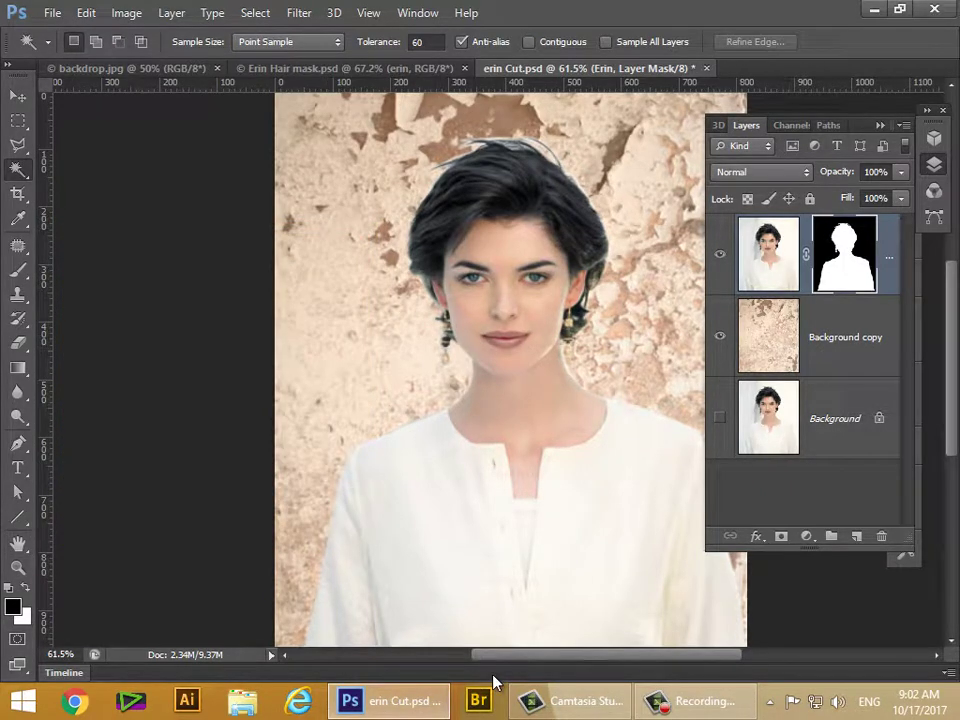
- Try the Minimum filter on the Erin layer mask with a radius of 2 pixels
click(299, 13)
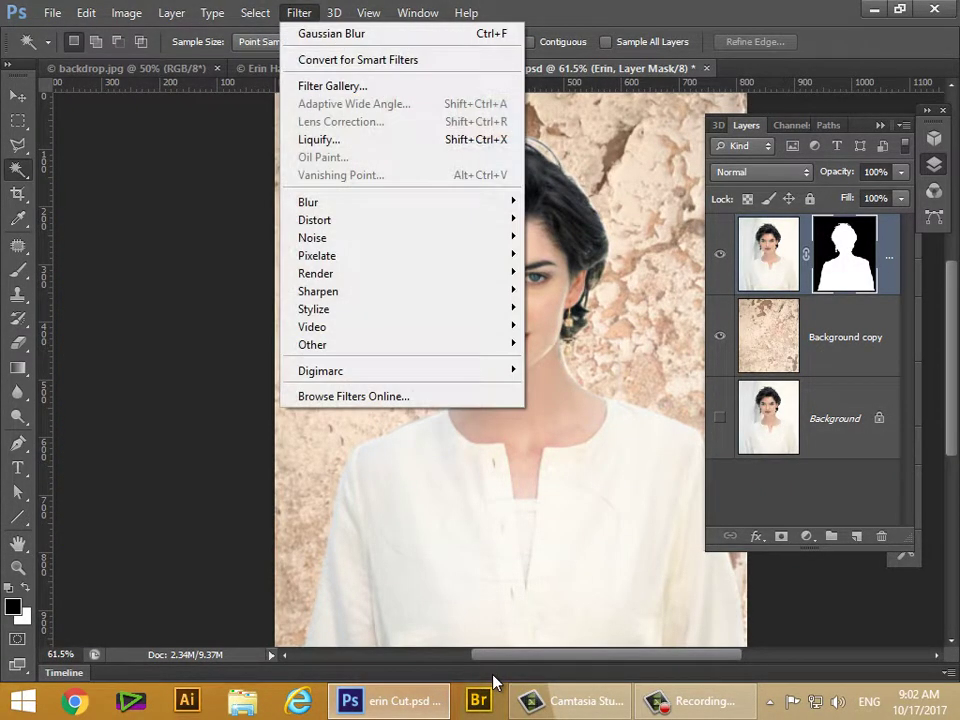
key(Down)
key(Right)
key(Down)
key(Down)
key(Down)
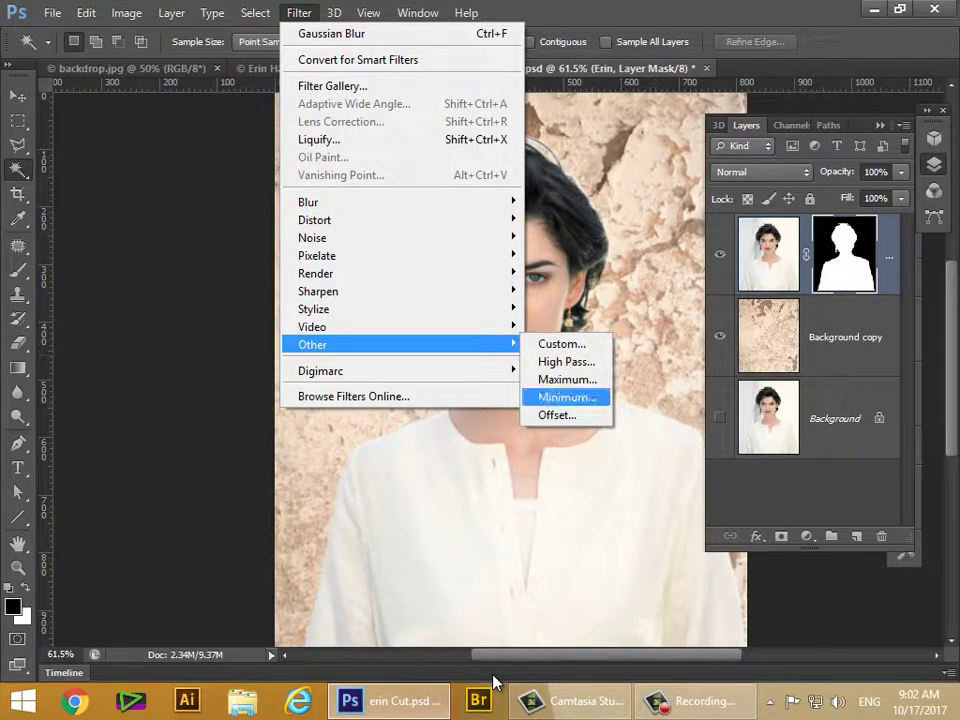
key(Return)
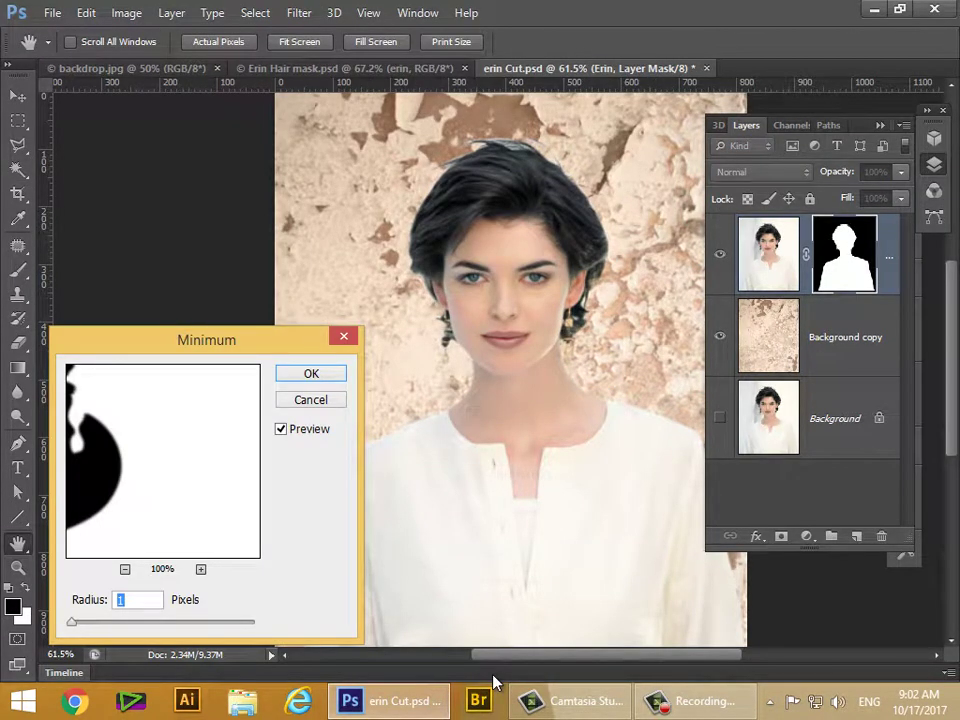
text(5)
key(Down)
key(Down)
key(Down)
key(Down)
key(Down)
key(Up)
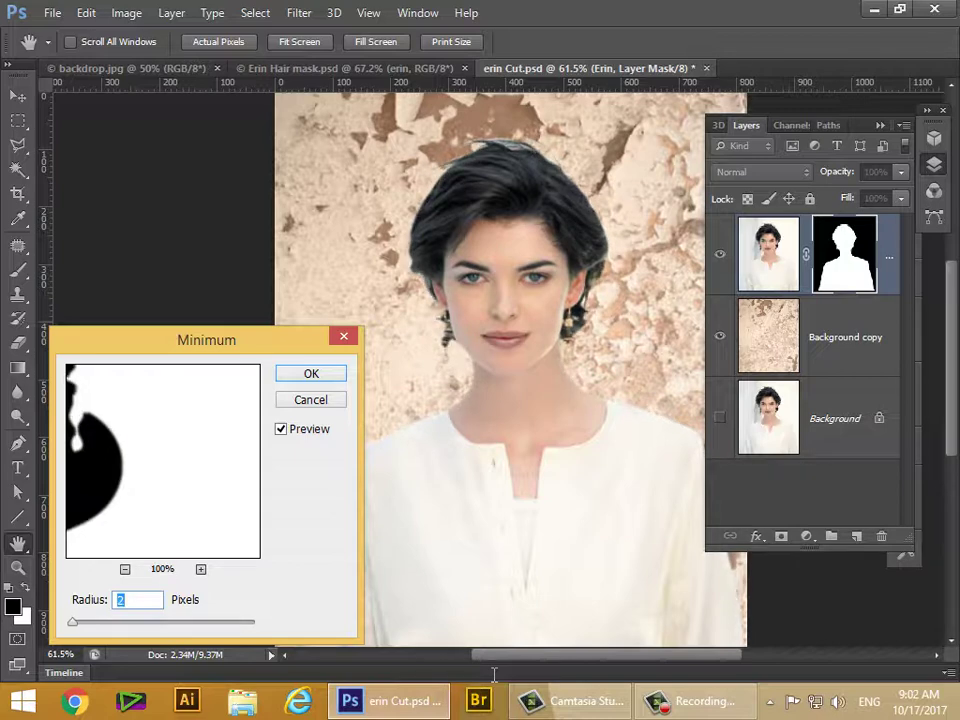
- Compare Minimum radii of 1 and 2 pixels on the Erin layer mask, and discard the filter
key(Down)
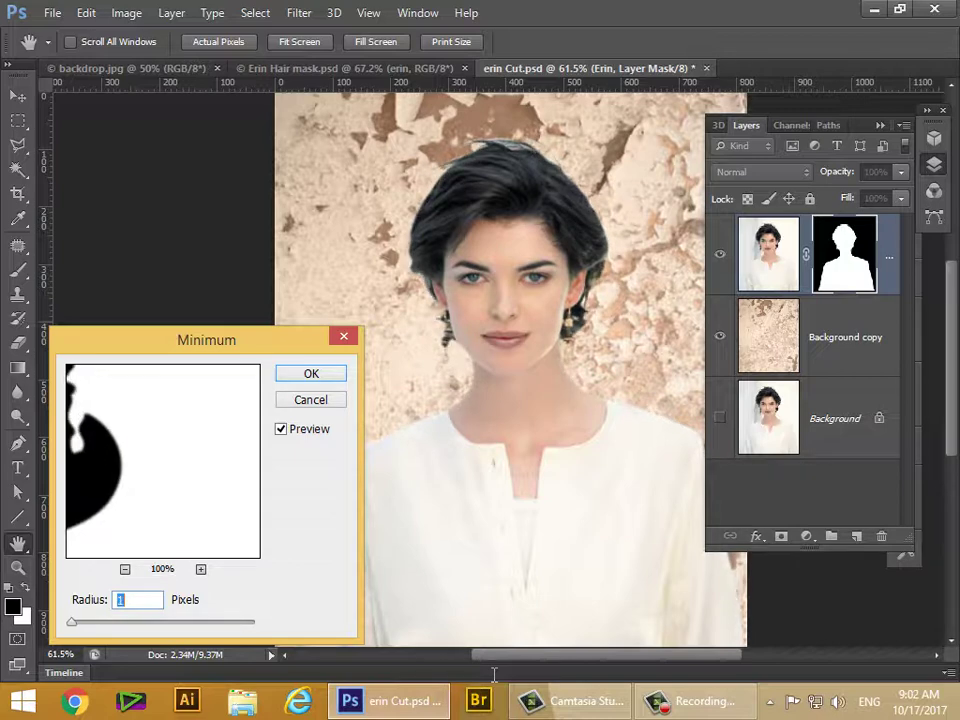
key(Up)
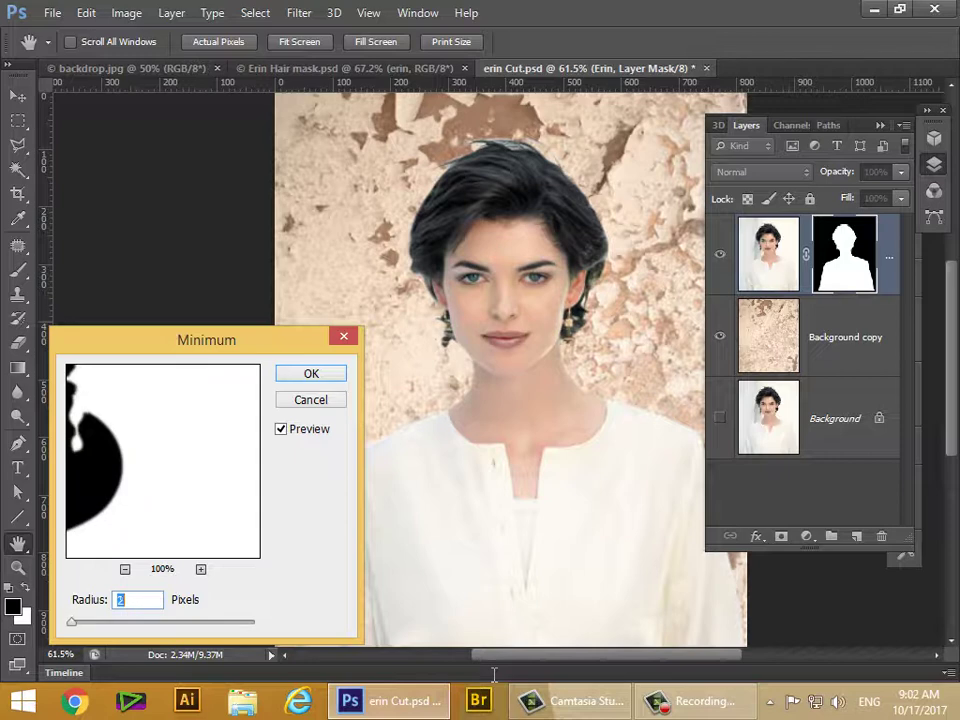
key(Down)
key(Up)
key(Up)
key(Up)
key(Down)
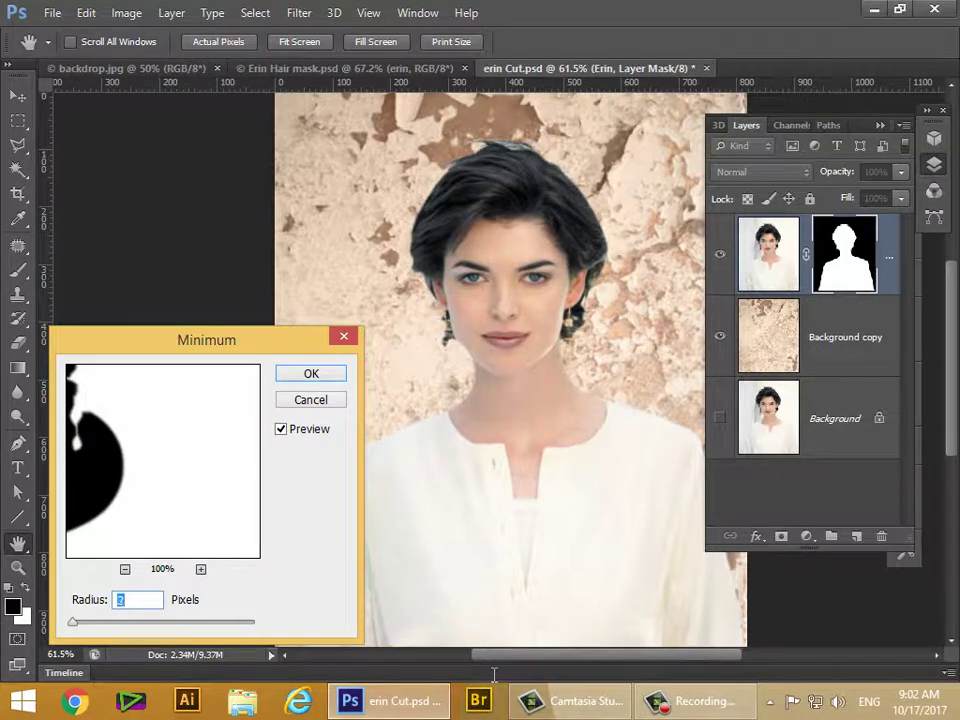
key(Down)
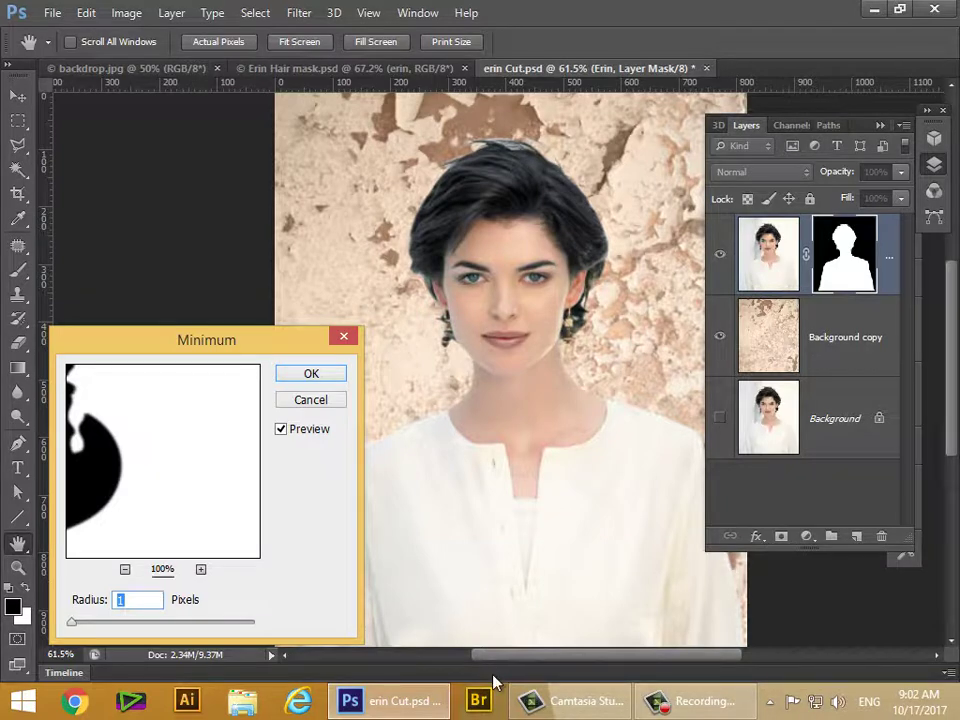
key(Escape)
key(w)
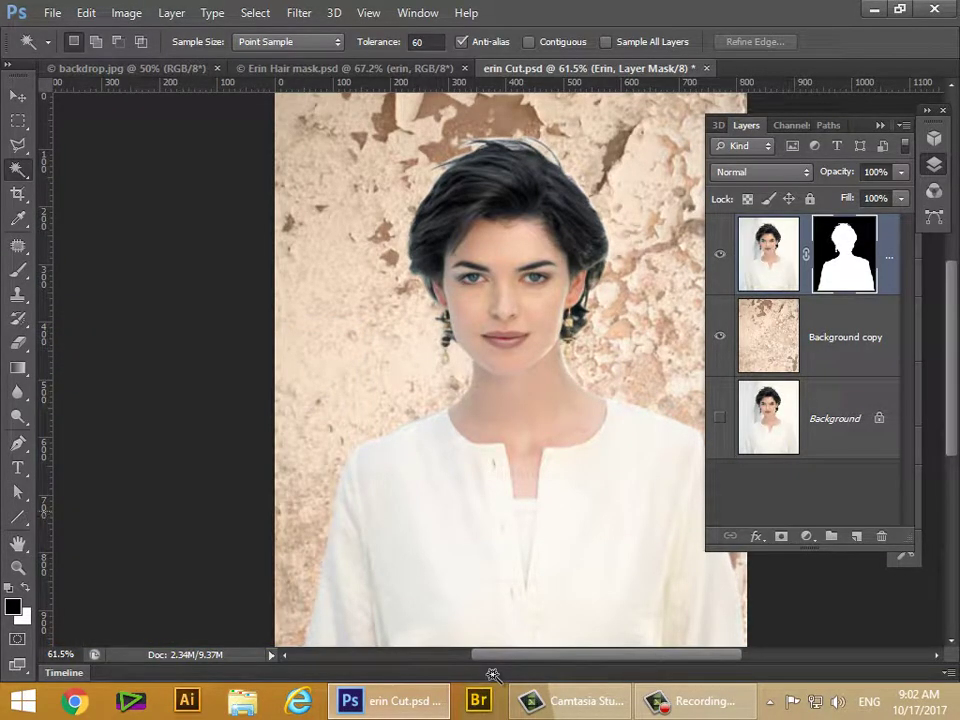
- Widen the Layers panel and tighten the Erin mask with Levels, raising the black input level to about two-thirds of the range
drag(705, 345, 620, 345)
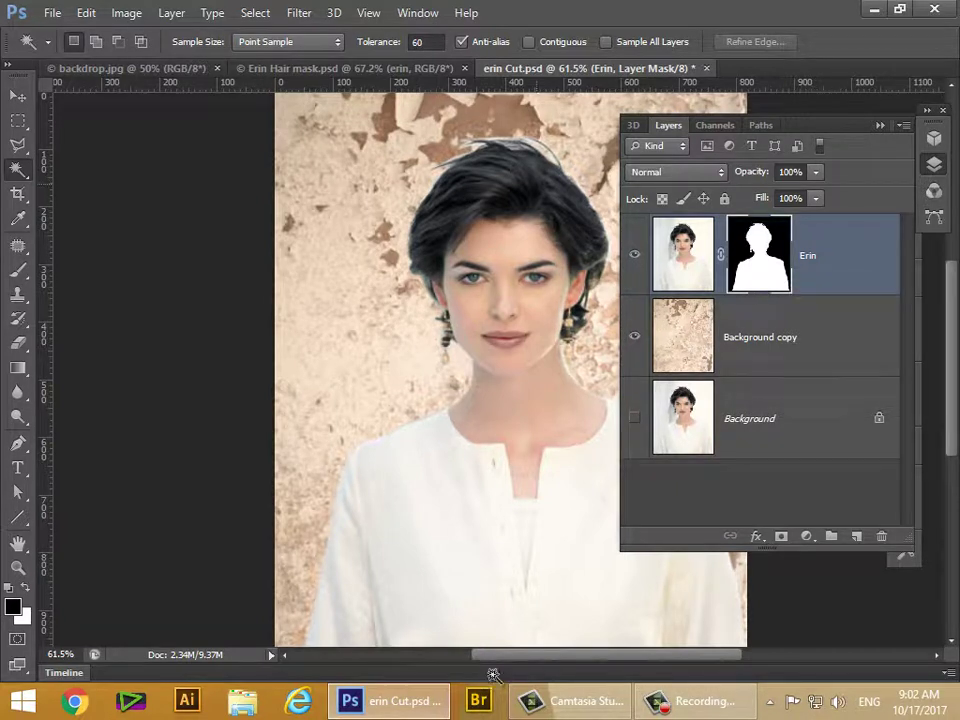
key(alt+i)
key(Down)
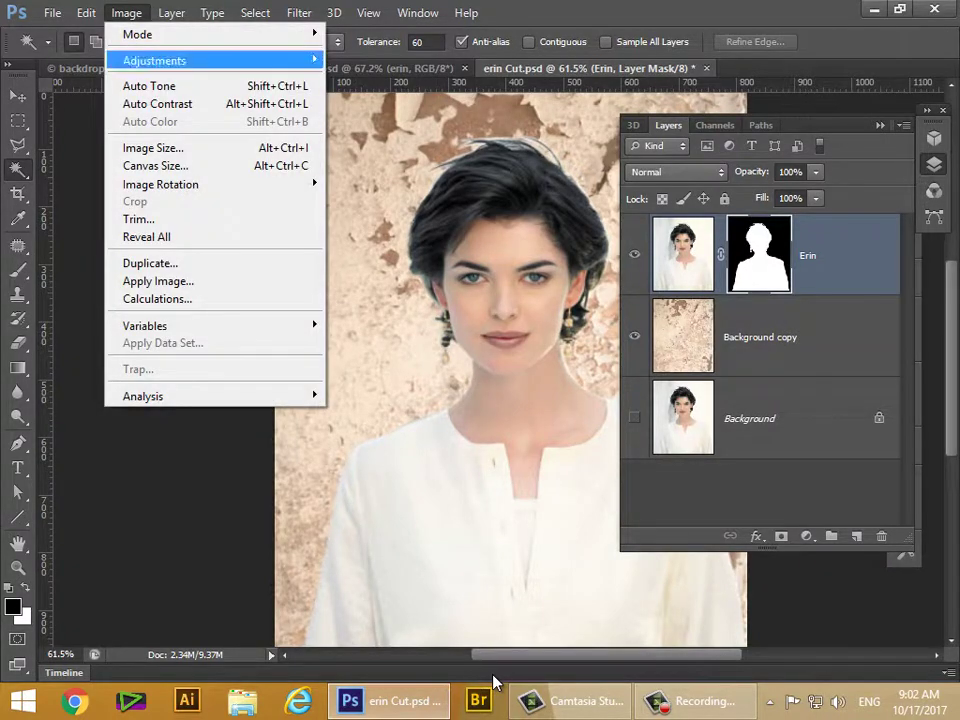
key(Right)
key(Down)
key(Down)
key(Return)
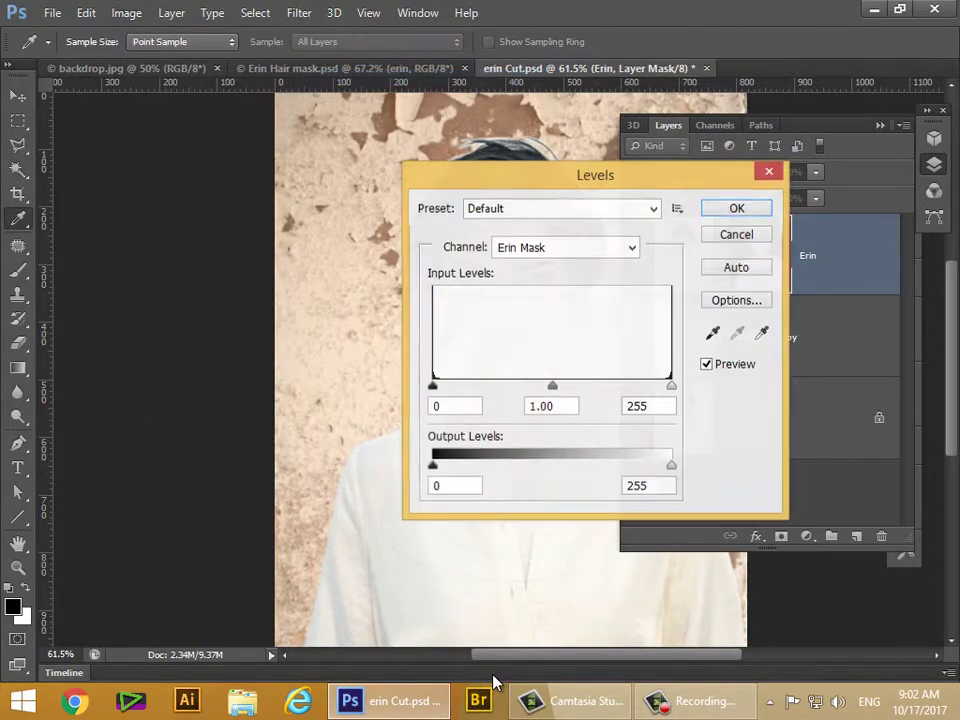
mouse_move(595, 175)
mouse_down()
mouse_move(499, 395)
mouse_move(484, 408)
mouse_up()
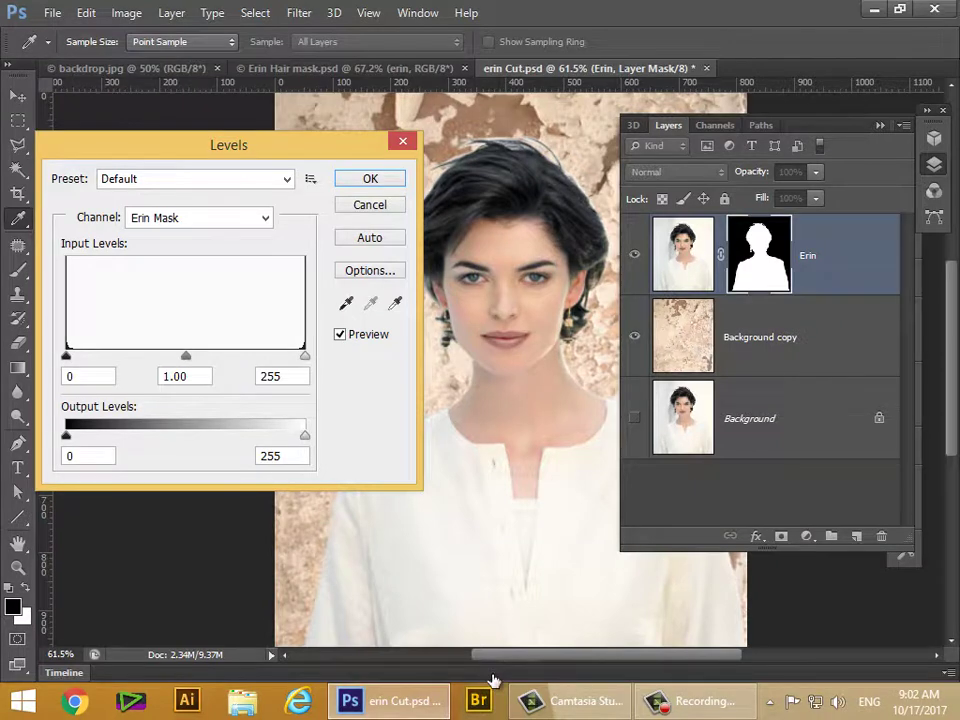
mouse_move(305, 356)
mouse_down()
mouse_move(68, 356)
mouse_move(305, 356)
mouse_up()
key(Tab)
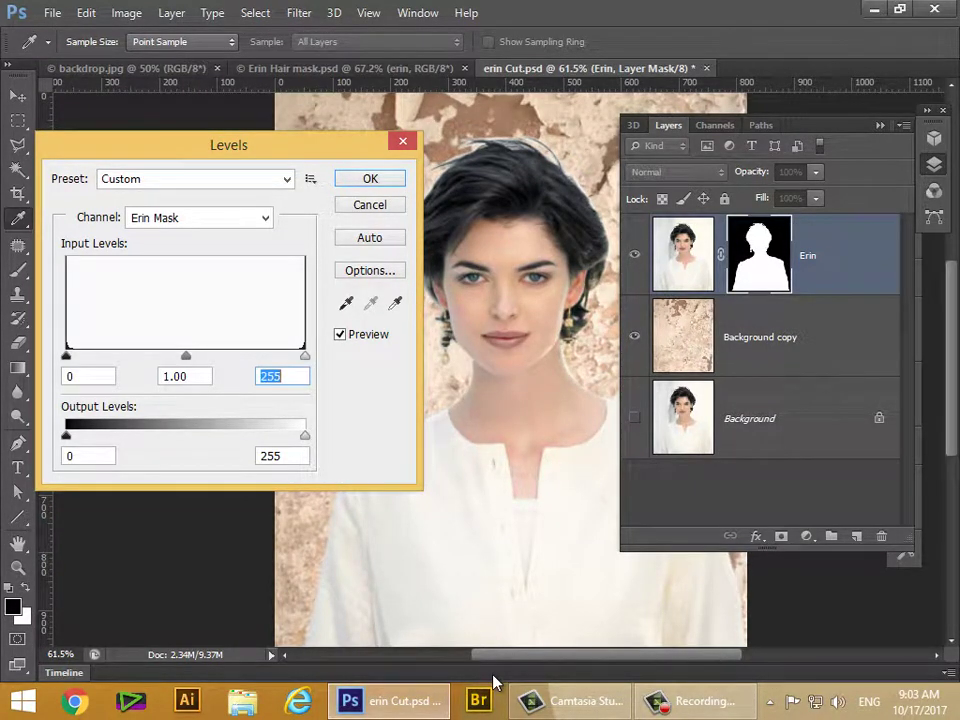
mouse_move(66, 356)
mouse_down()
mouse_move(282, 356)
mouse_move(66, 356)
mouse_move(247, 356)
mouse_move(227, 356)
mouse_up()
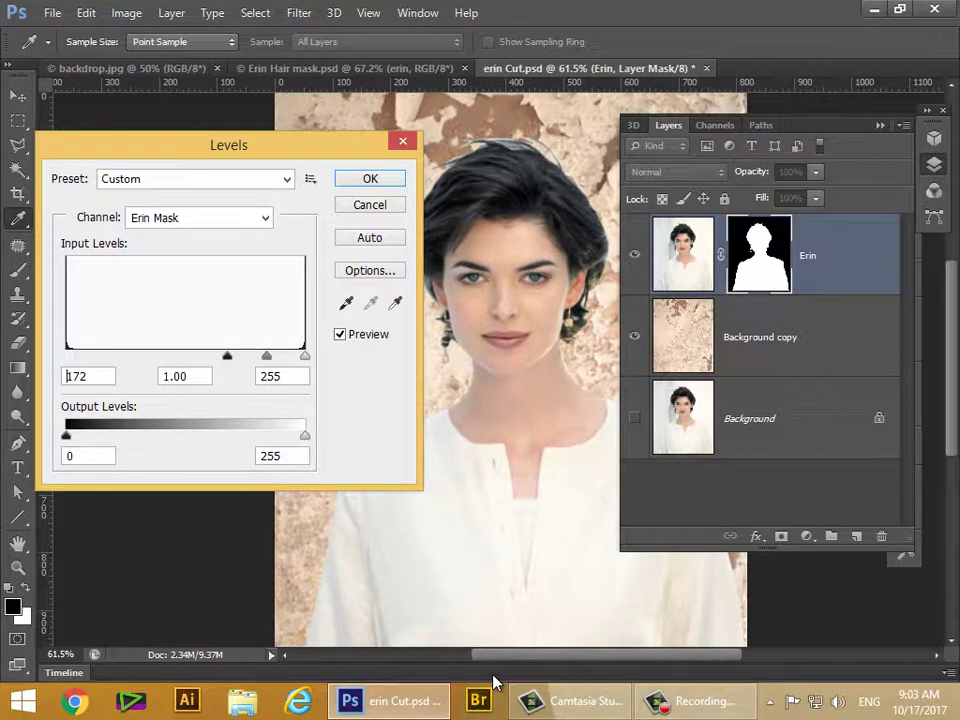
mouse_move(227, 356)
mouse_down()
mouse_move(263, 356)
mouse_move(222, 356)
mouse_up()
key(Return)
key(w)
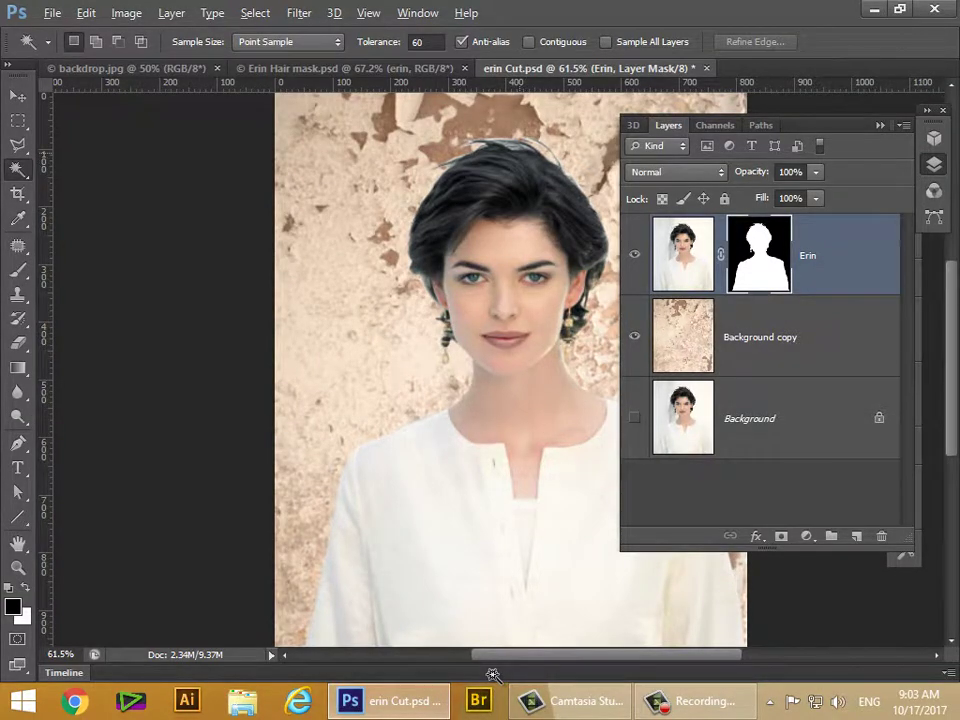
- Choose the Brush tool for retouching the hair edge in the Erin mask and set its size to 12 px
scroll(514, 151, up, 14)
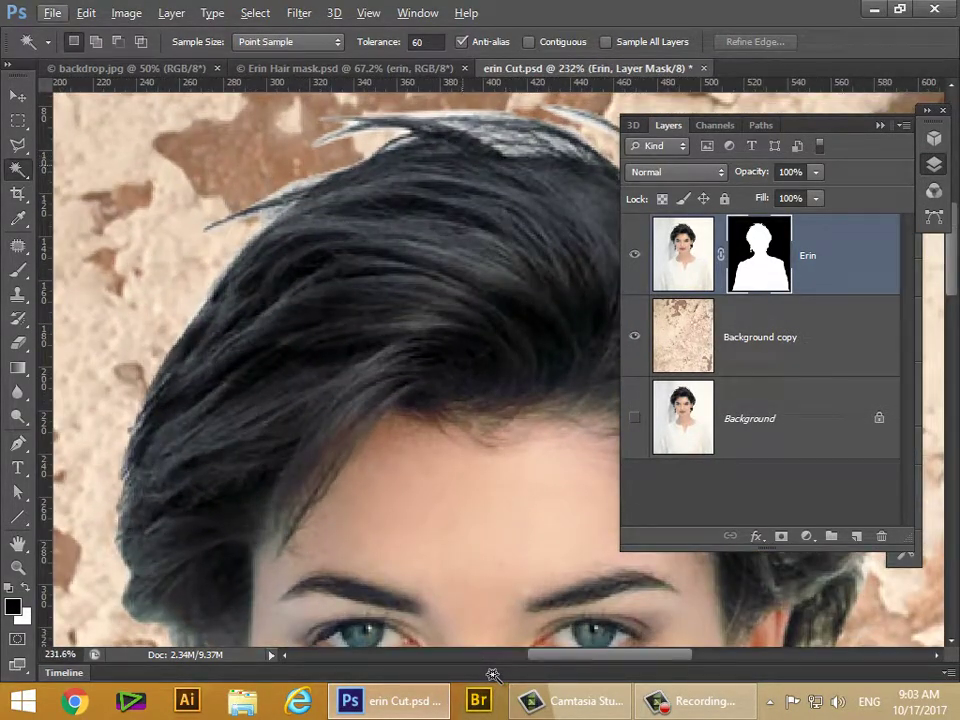
scroll(493, 673, up, 3)
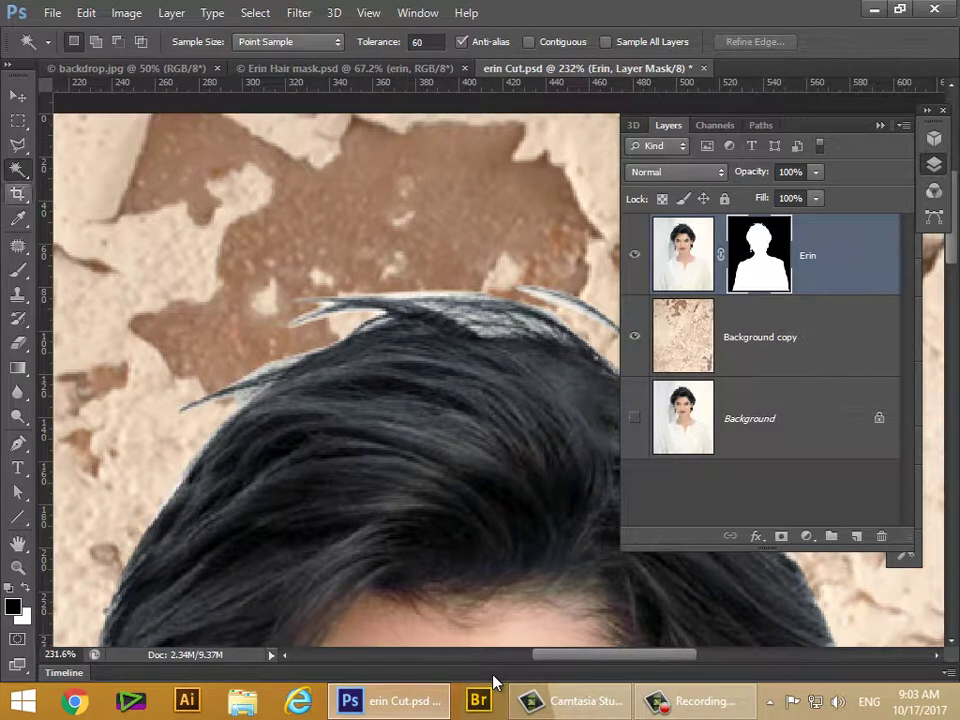
click(18, 270)
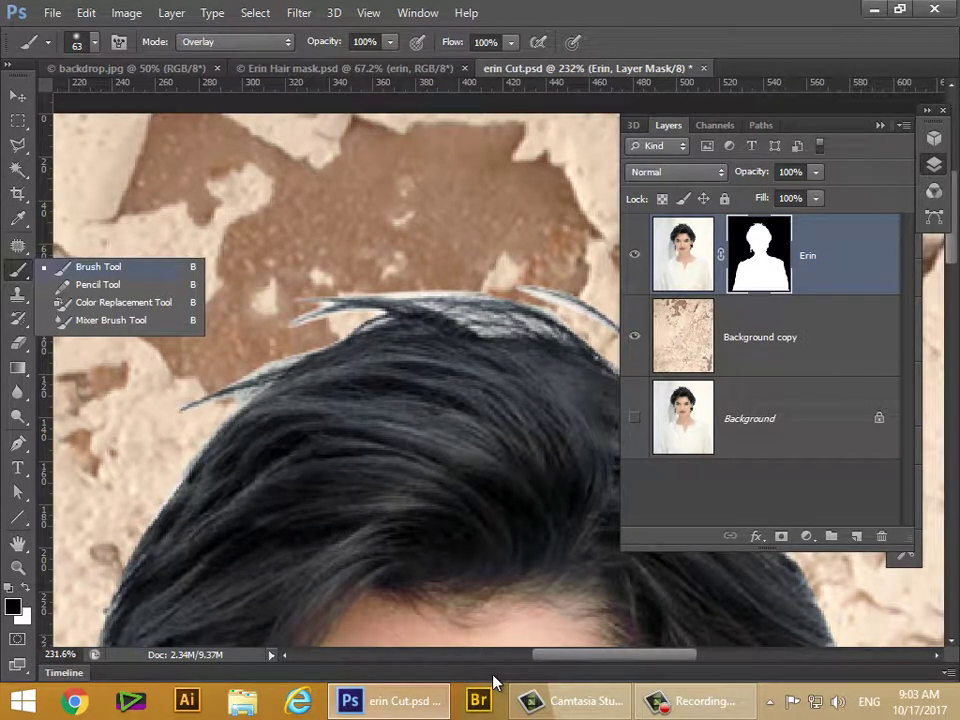
click(98, 267)
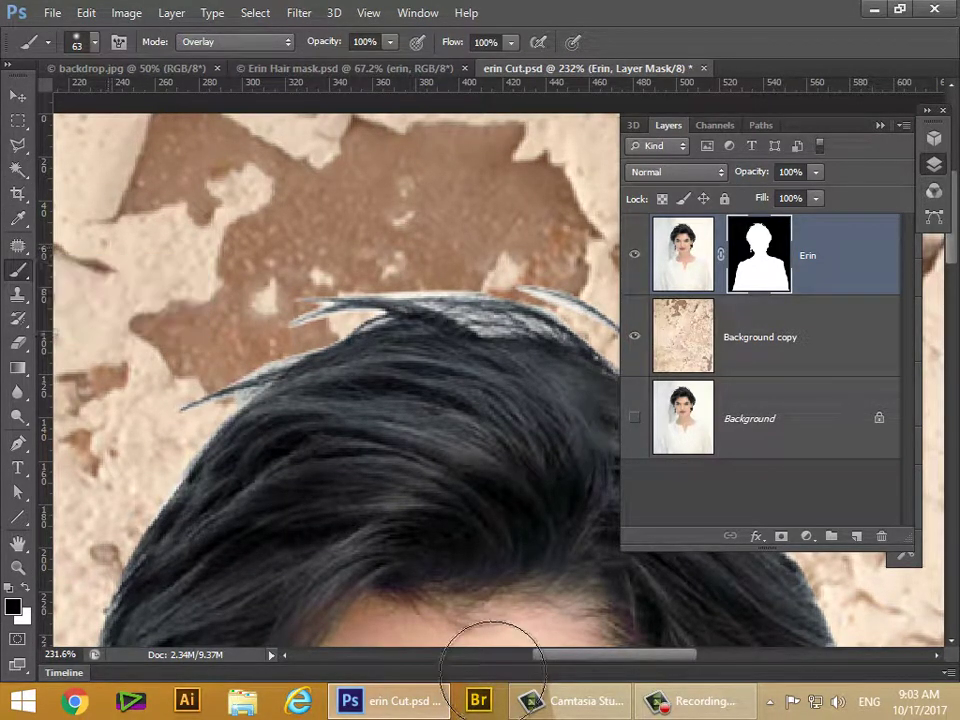
click(493, 681)
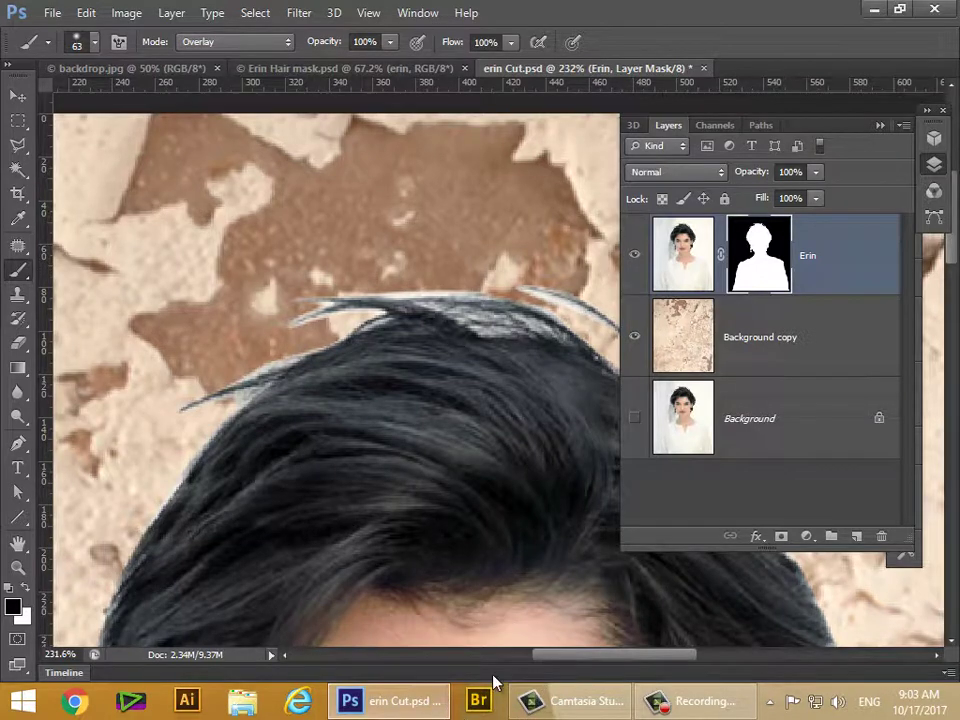
click(94, 42)
drag(85, 102, 58, 102)
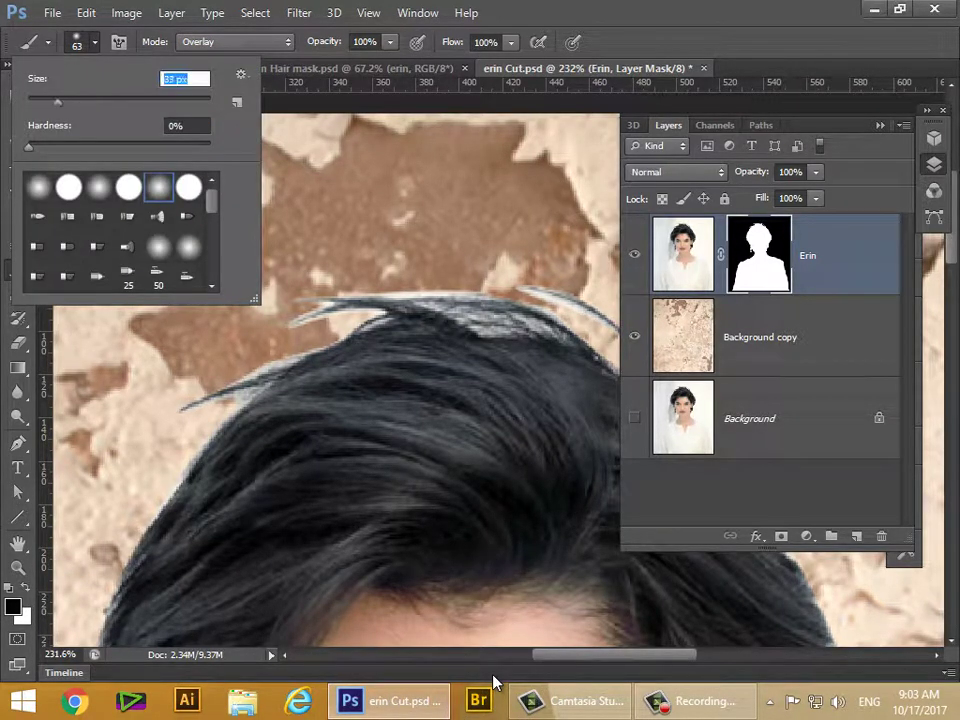
key(Down)
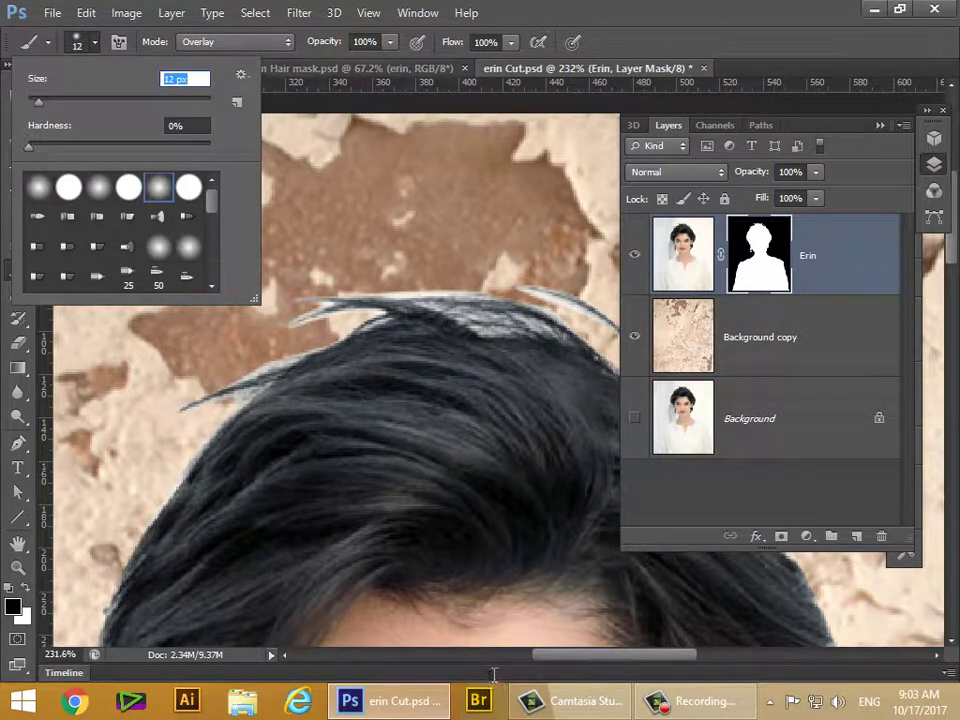
key(Return)
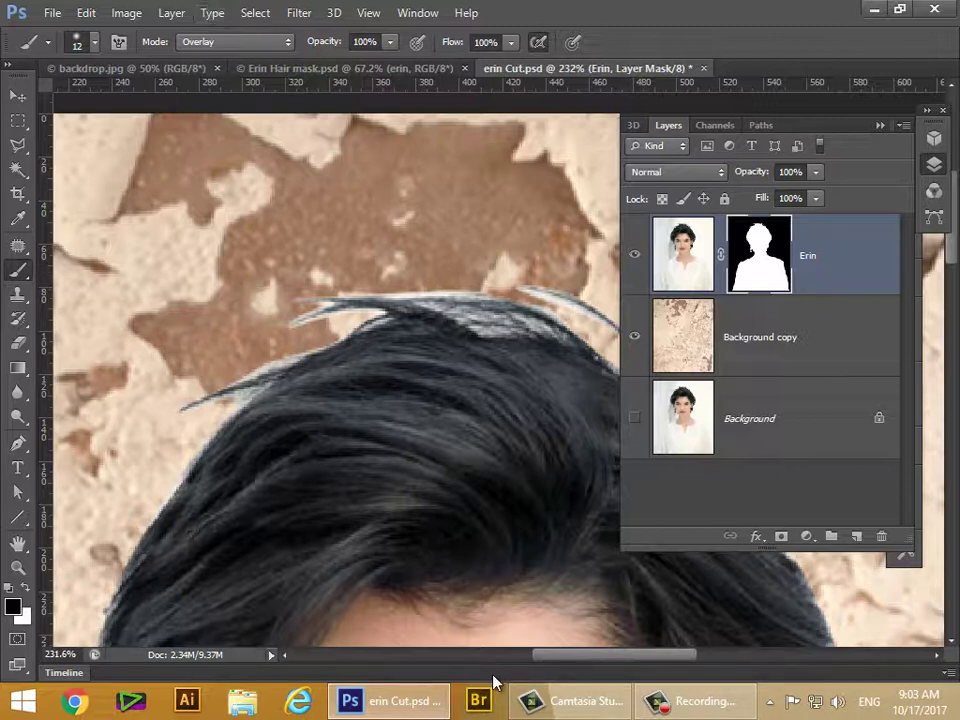
- Set the brush to Normal mode with 42% opacity
click(235, 42)
click(195, 61)
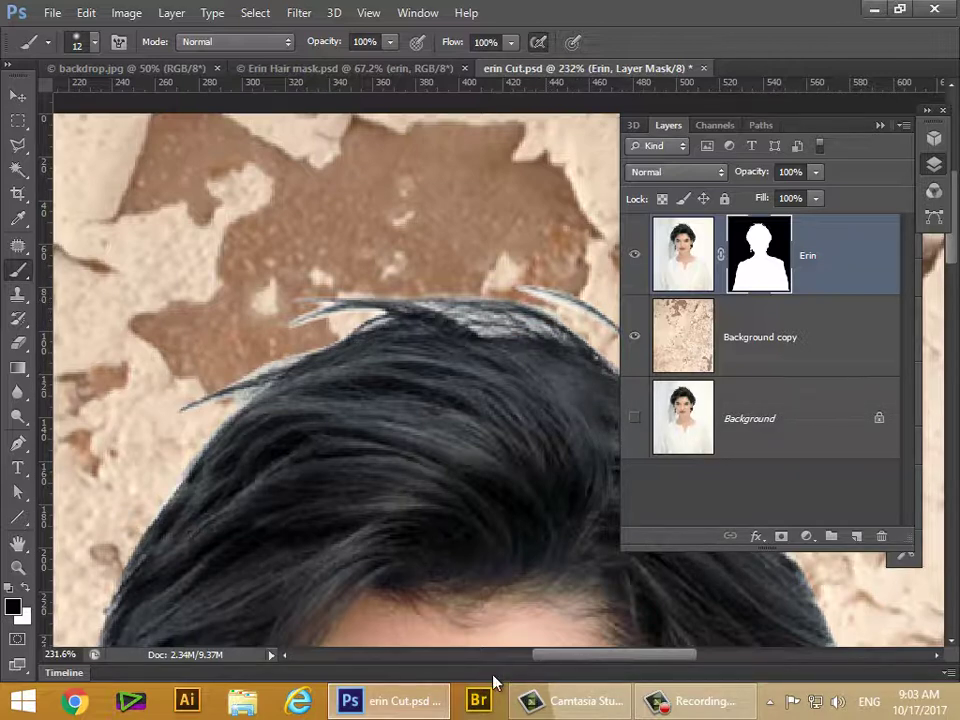
key(Return)
key(Escape)
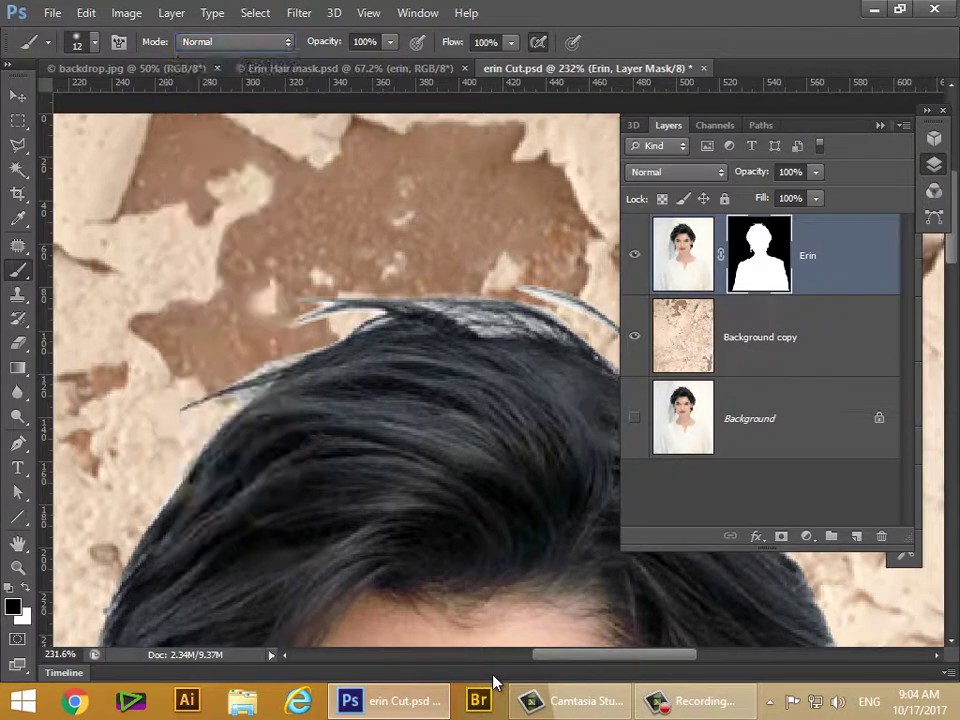
click(390, 42)
drag(391, 63, 335, 63)
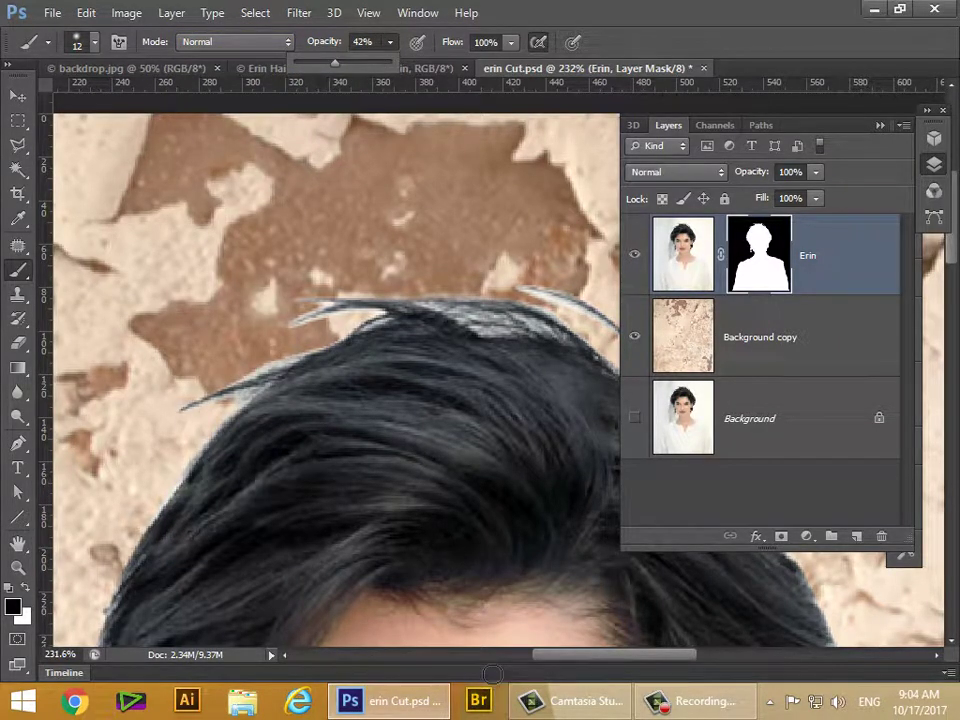
key(Return)
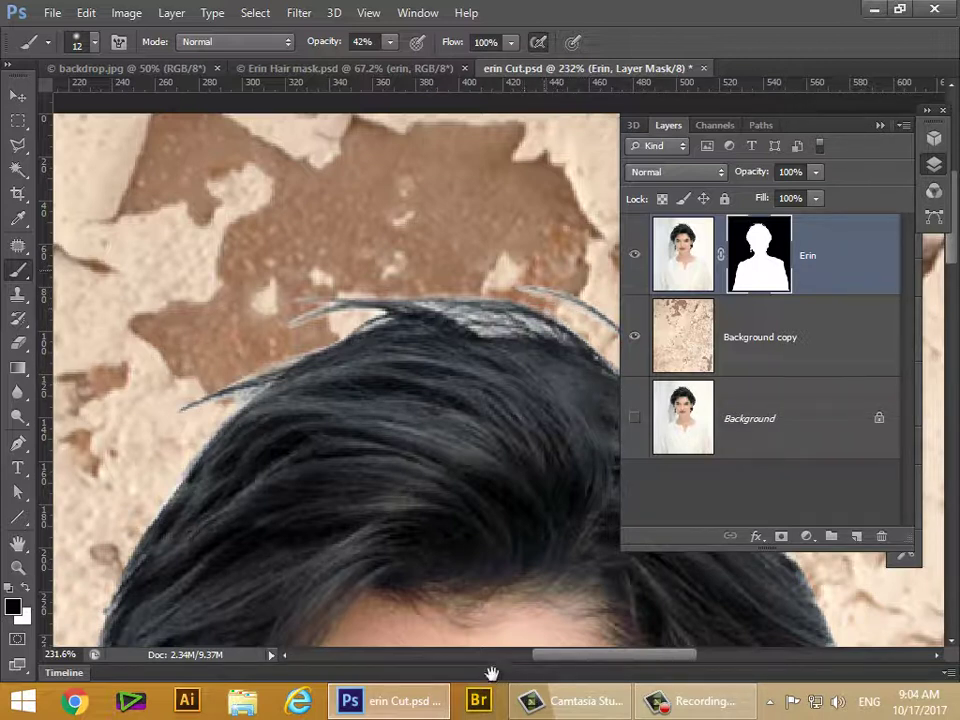
- Lower the brush opacity to 31% and fade the light fringe along the top of the hair in the Erin mask
drag(523, 306, 388, 278)
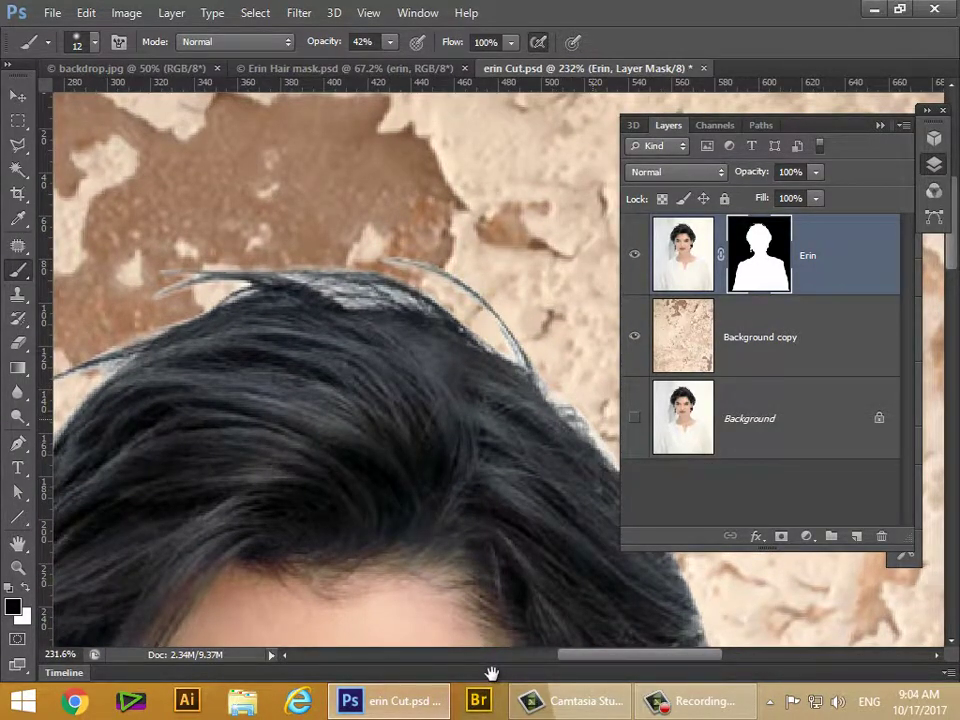
drag(460, 350, 383, 278)
click(390, 42)
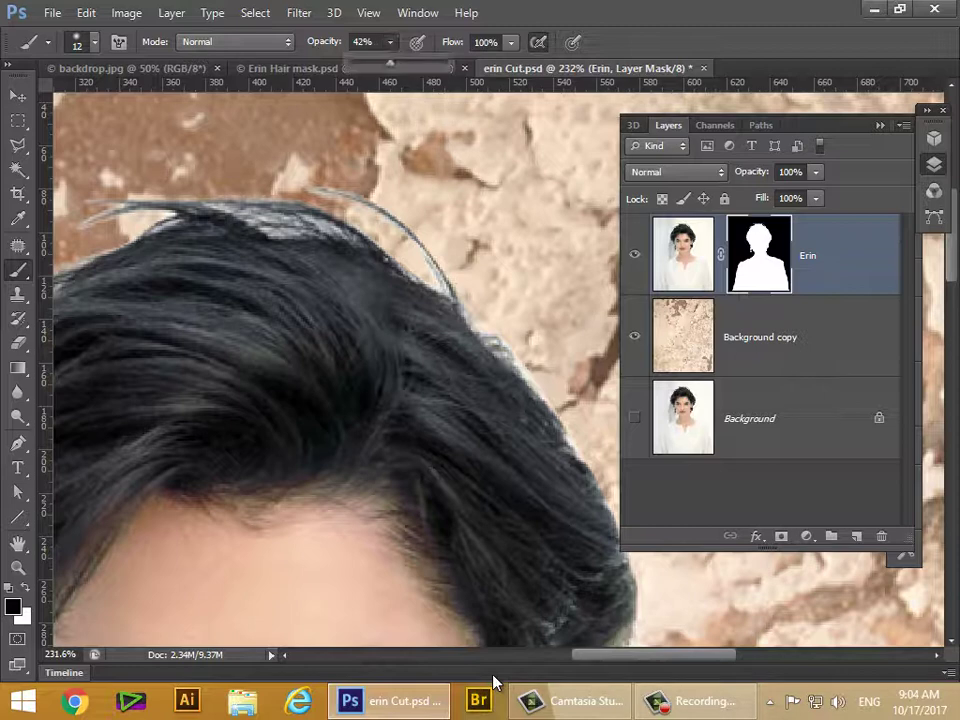
drag(390, 63, 380, 63)
key(Return)
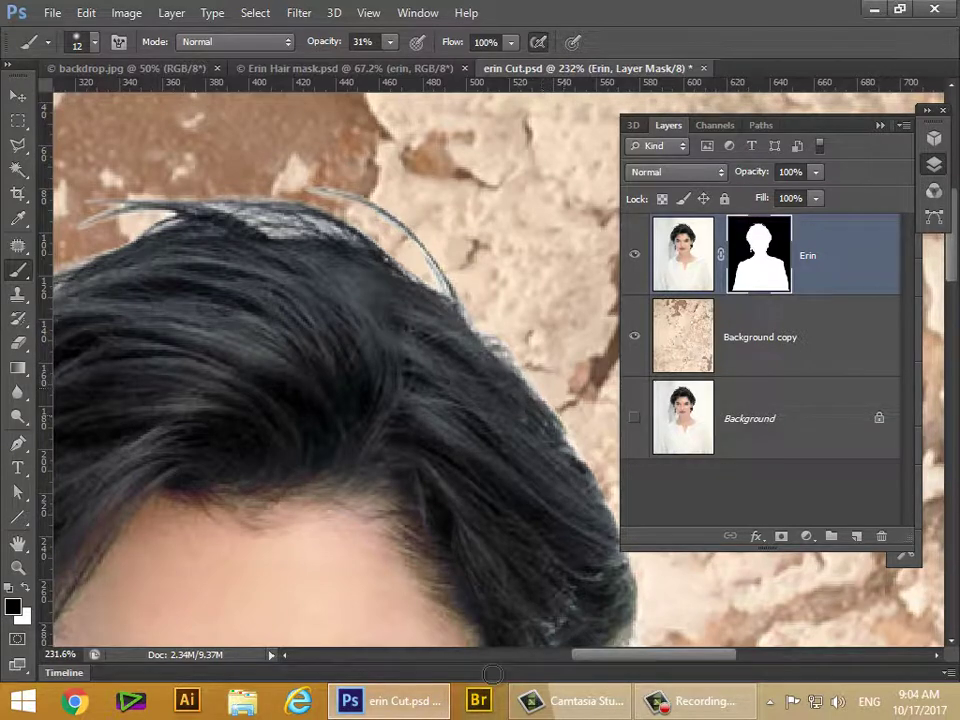
mouse_move(584, 418)
mouse_down()
mouse_move(385, 282)
mouse_move(407, 301)
mouse_up()
scroll(491, 673, up, 3)
scroll(491, 673, left, 5)
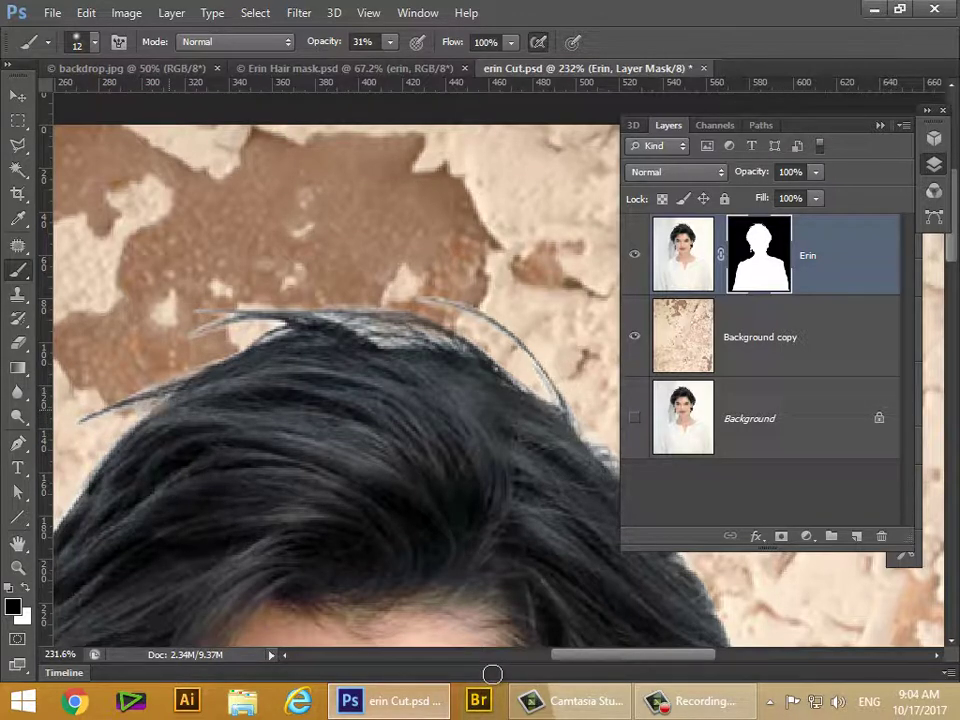
- Make white the foreground color and save erin Cut.psd
key(x)
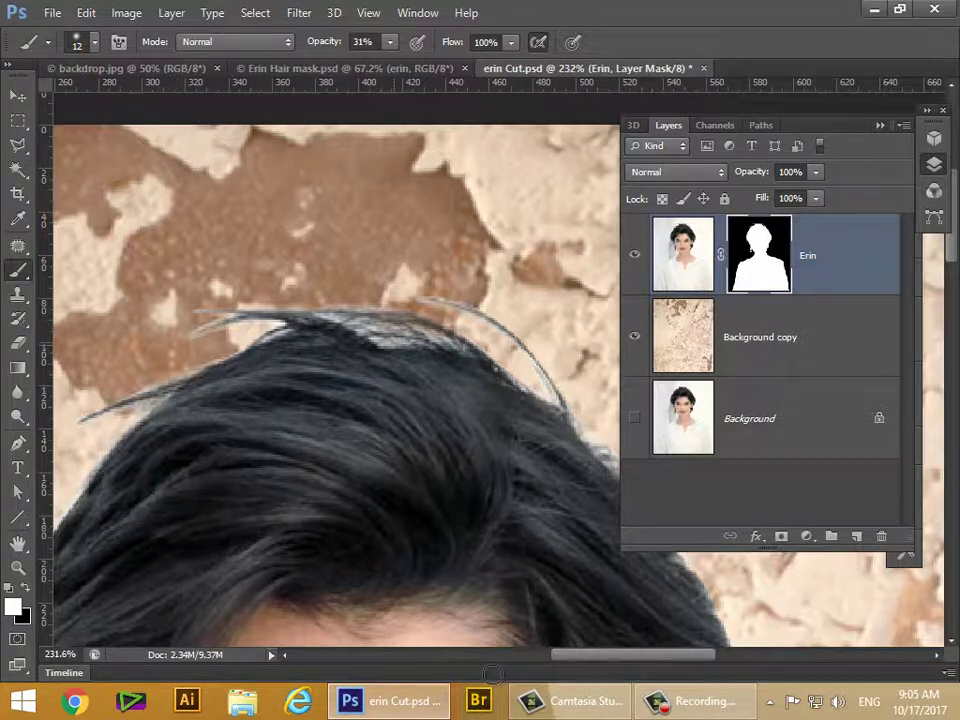
scroll(497, 667, down, 5)
scroll(497, 667, down, 1)
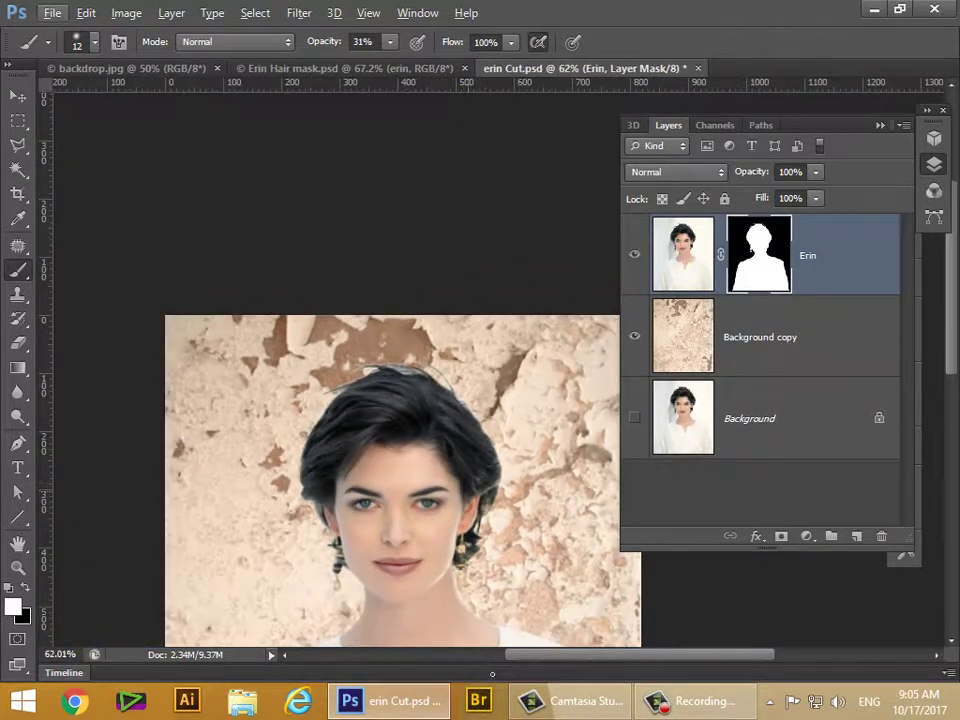
scroll(491, 672, down, 3)
scroll(491, 672, down, 2)
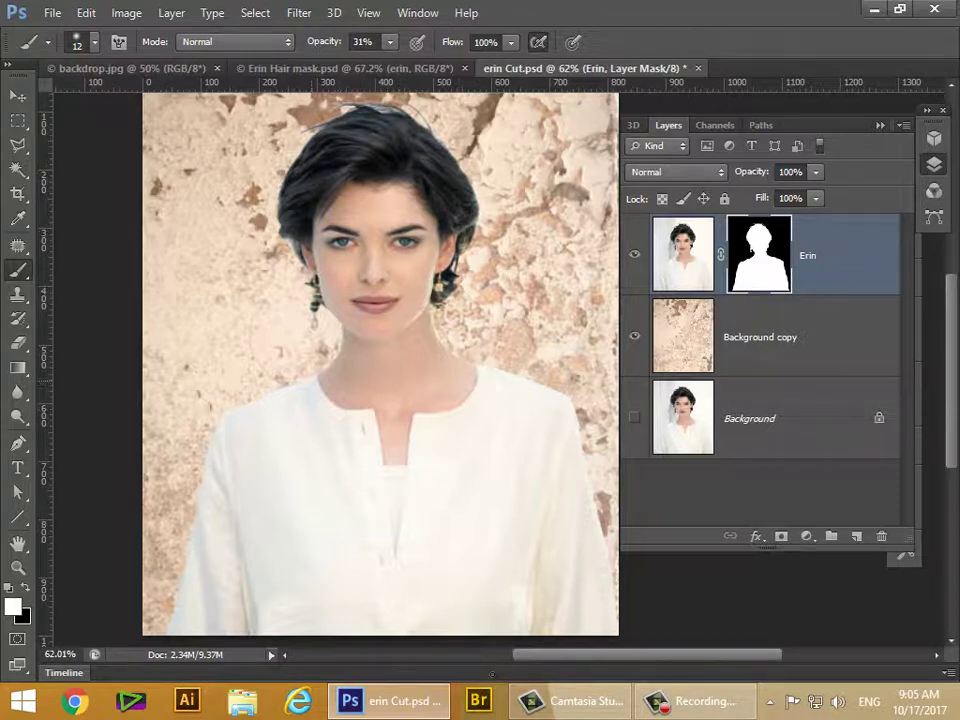
key(alt+f)
key(s)
key(s)
key(s)
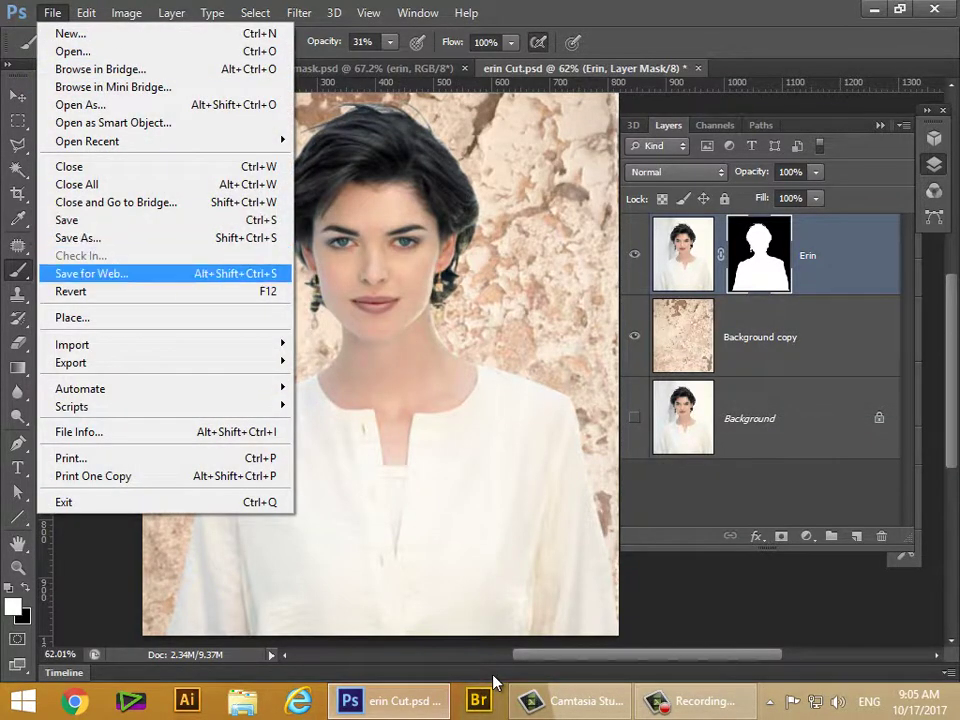
key(Return)
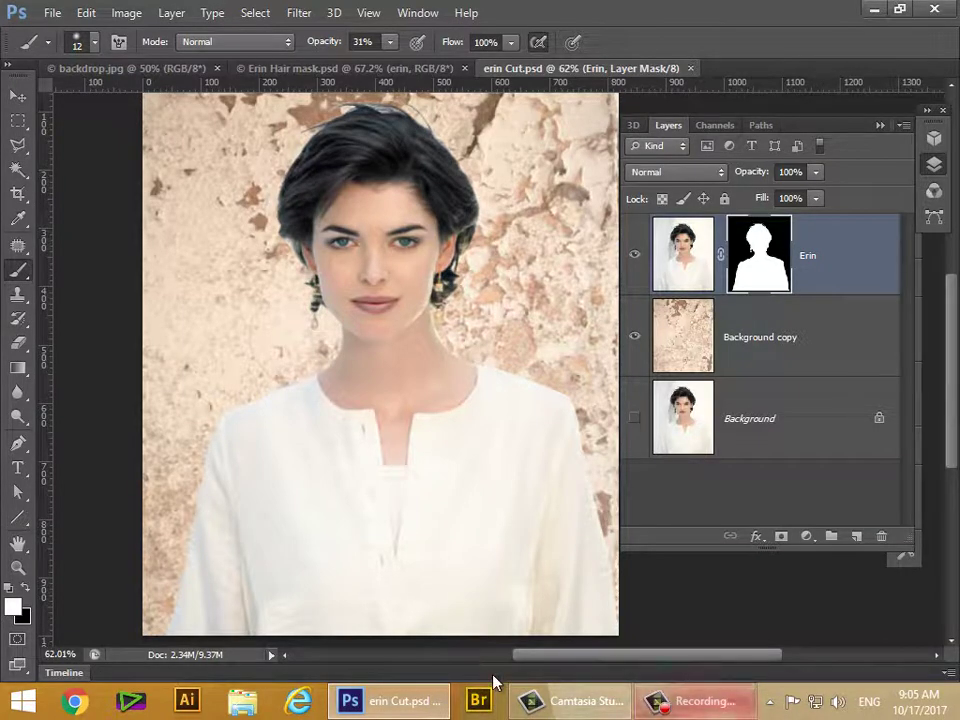
key(alt+Tab)
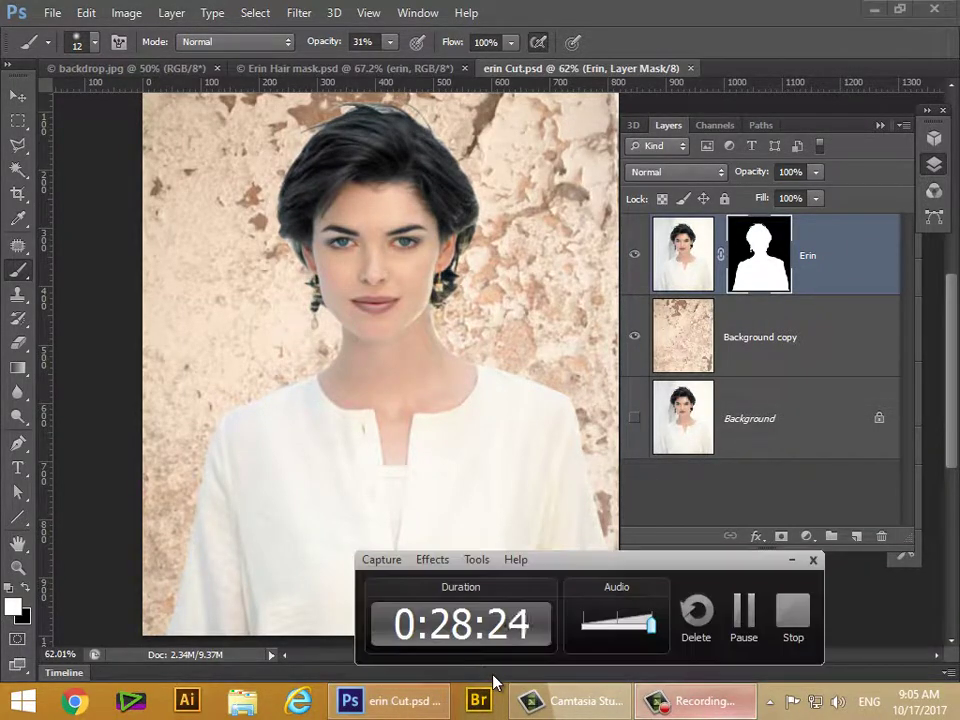